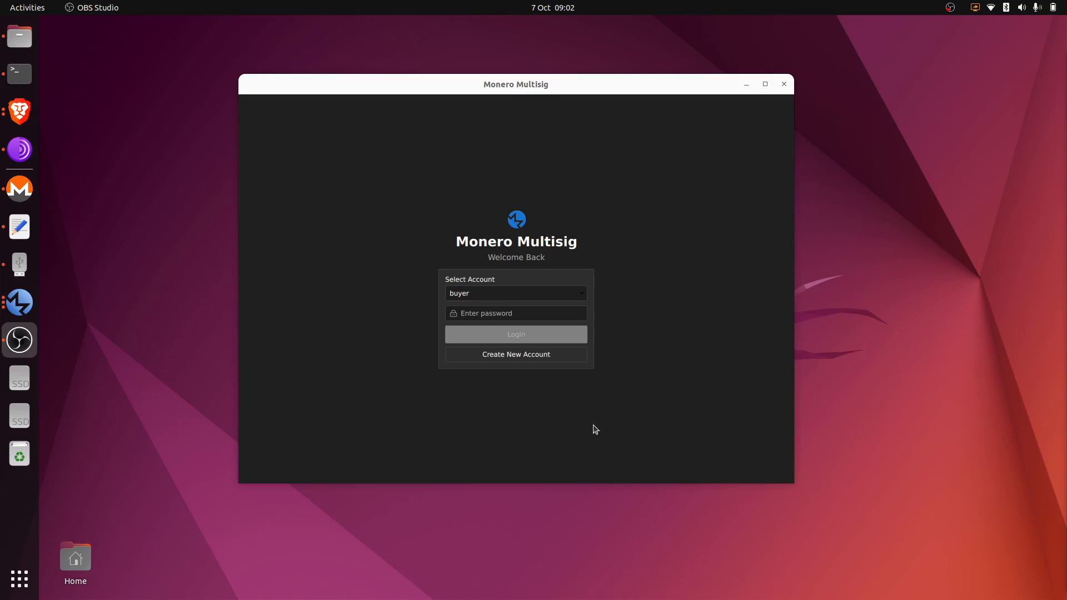
# Log into the buyer account with its password.
pyautogui.click(556, 313)
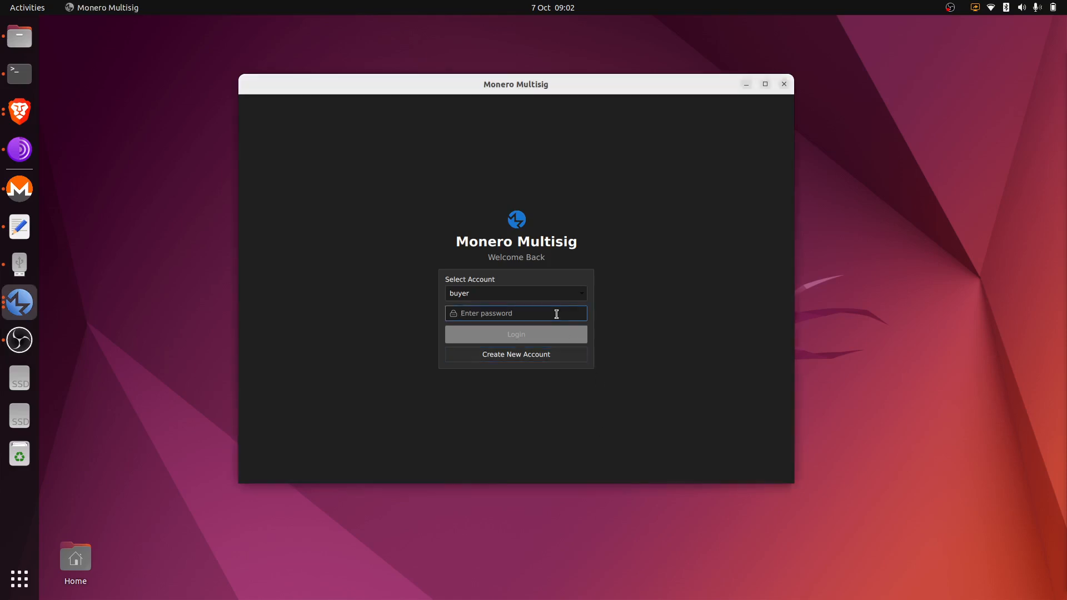
pyautogui.write('••')
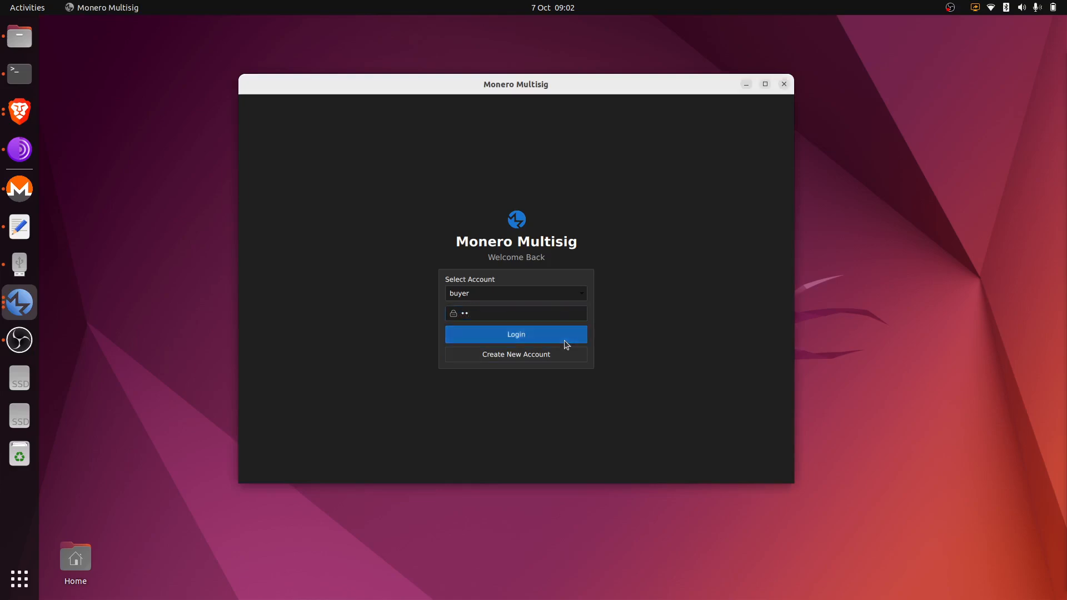
pyautogui.click(565, 340)
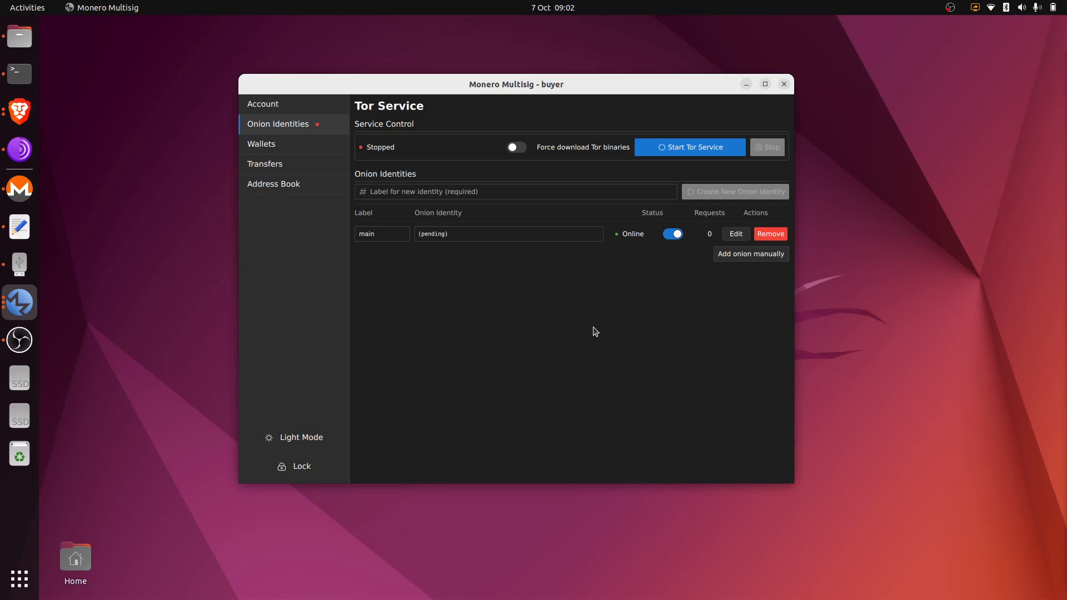
# Start buyer's Tor service so the 'main' onion identity goes online, and move the window aside.
pyautogui.click(304, 110)
pyautogui.click(316, 126)
pyautogui.click(701, 148)
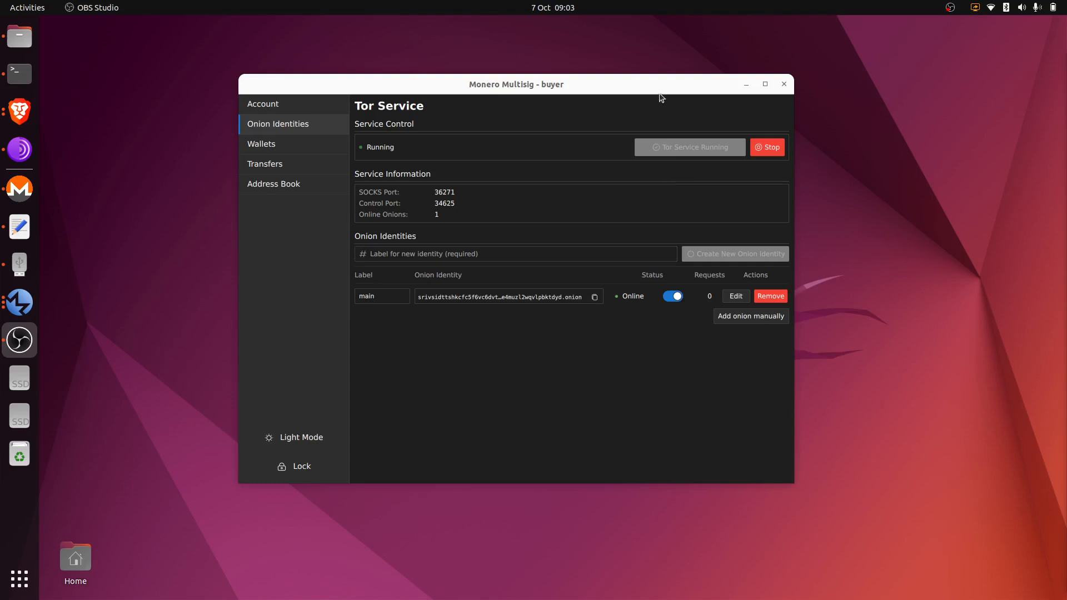
pyautogui.moveTo(652, 90); pyautogui.dragTo(452, 32)
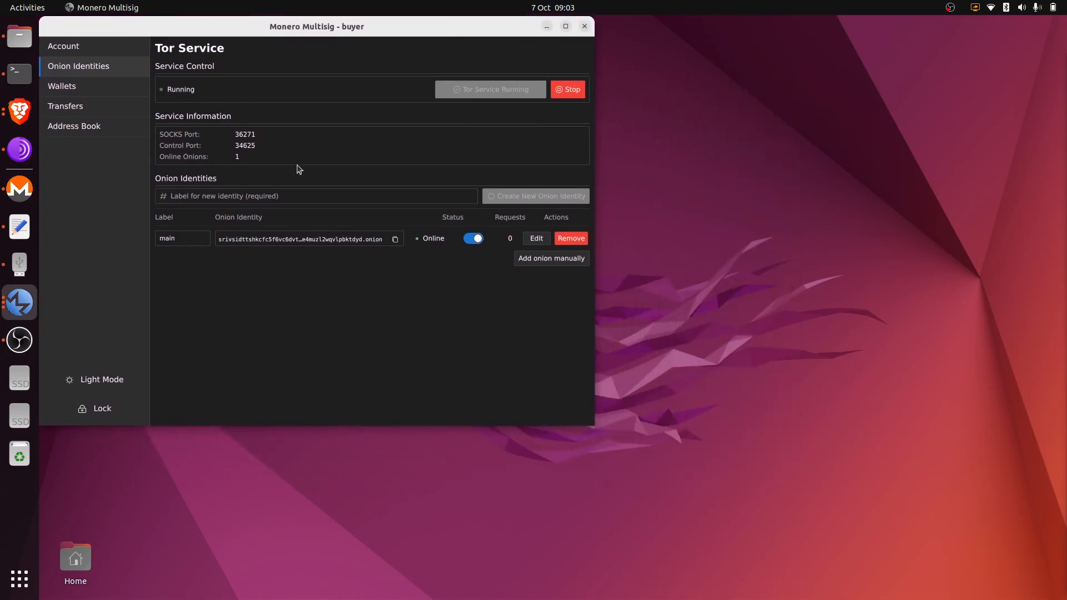
# Arrange the market_place and seller windows and show market_place's onion identities with Tor running.
pyautogui.click(31, 306)
pyautogui.click(125, 304)
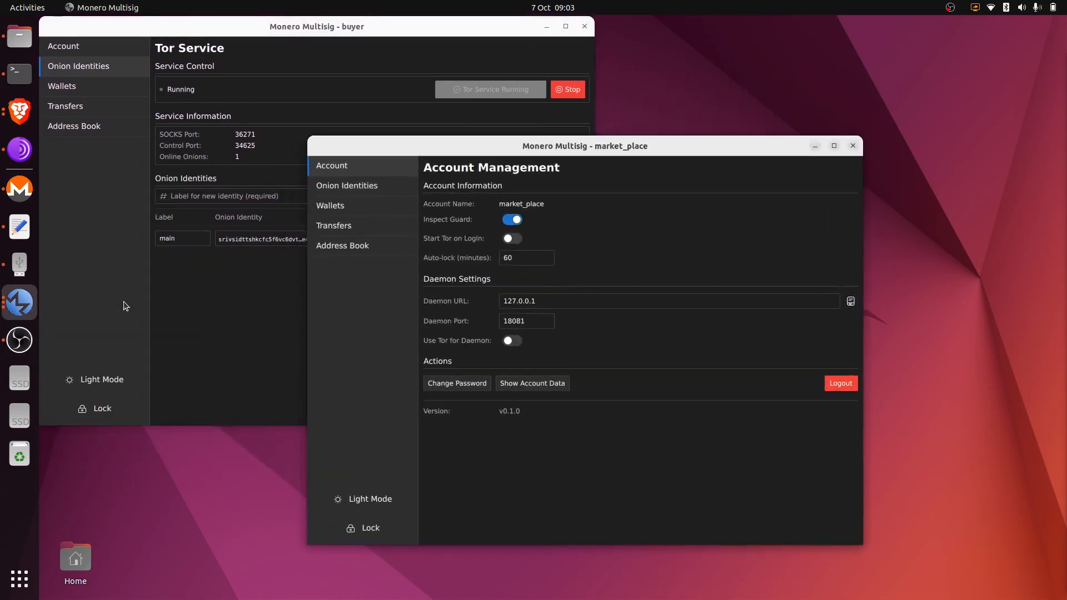
pyautogui.click(29, 302)
pyautogui.click(122, 407)
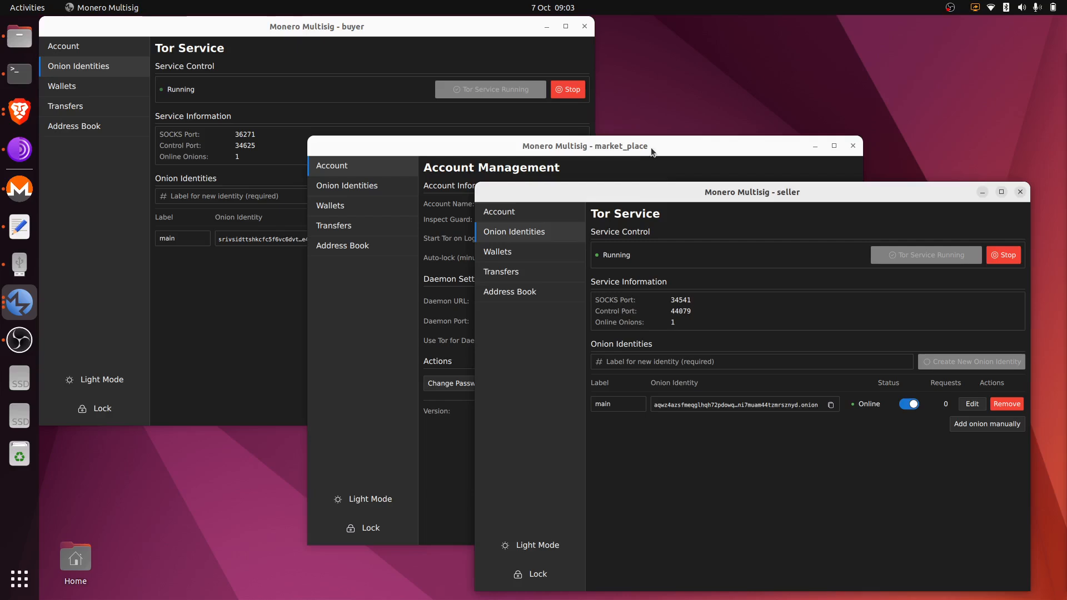
pyautogui.moveTo(652, 152); pyautogui.dragTo(629, 128)
pyautogui.click(860, 515)
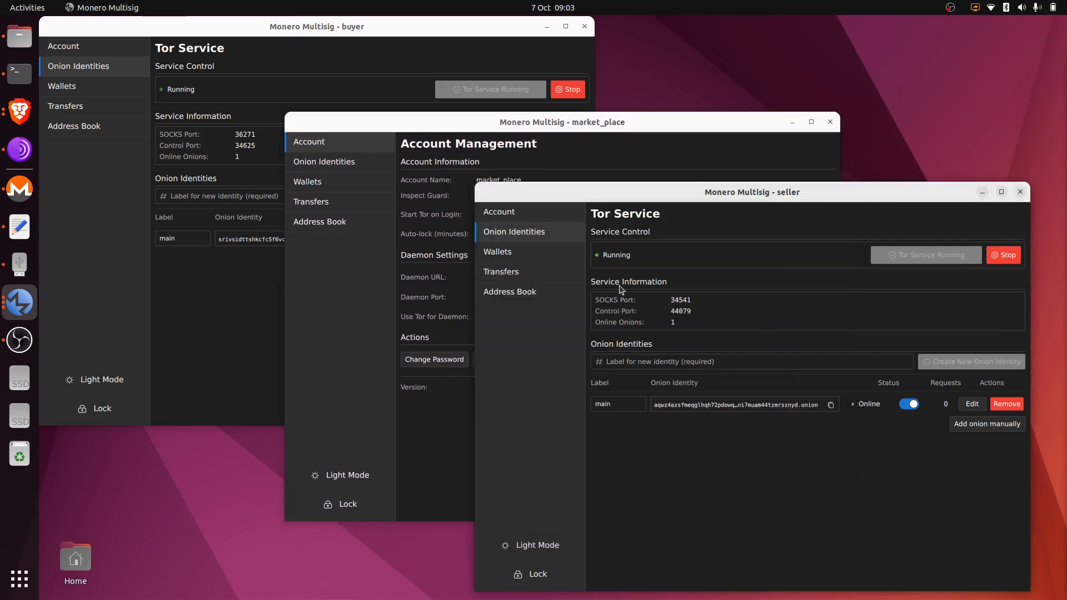
pyautogui.click(503, 127)
pyautogui.click(342, 165)
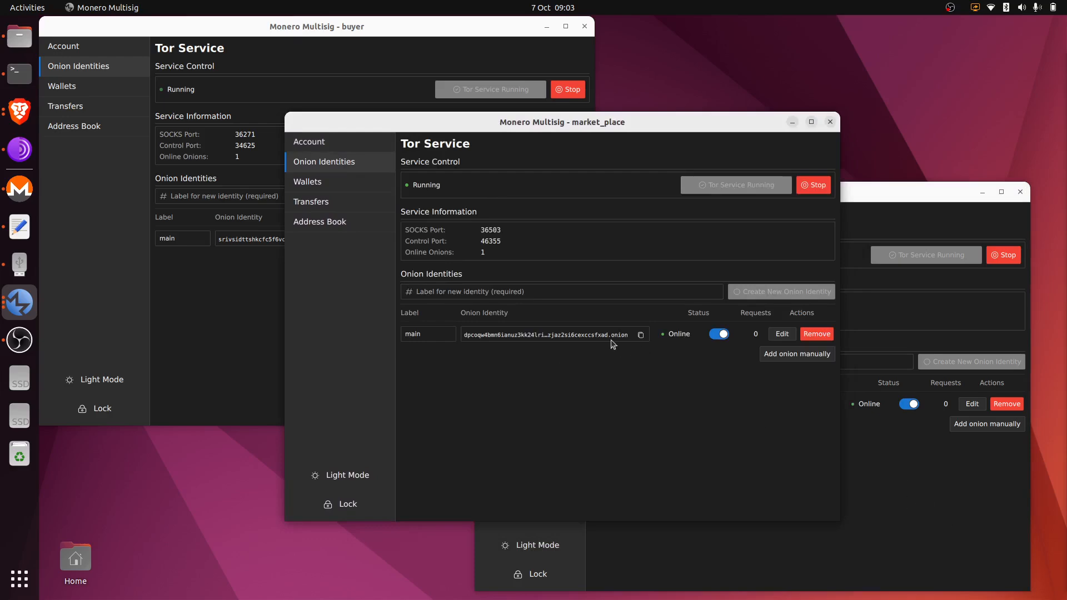
# Copy the buyer's onion address to the clipboard.
pyautogui.click(230, 310)
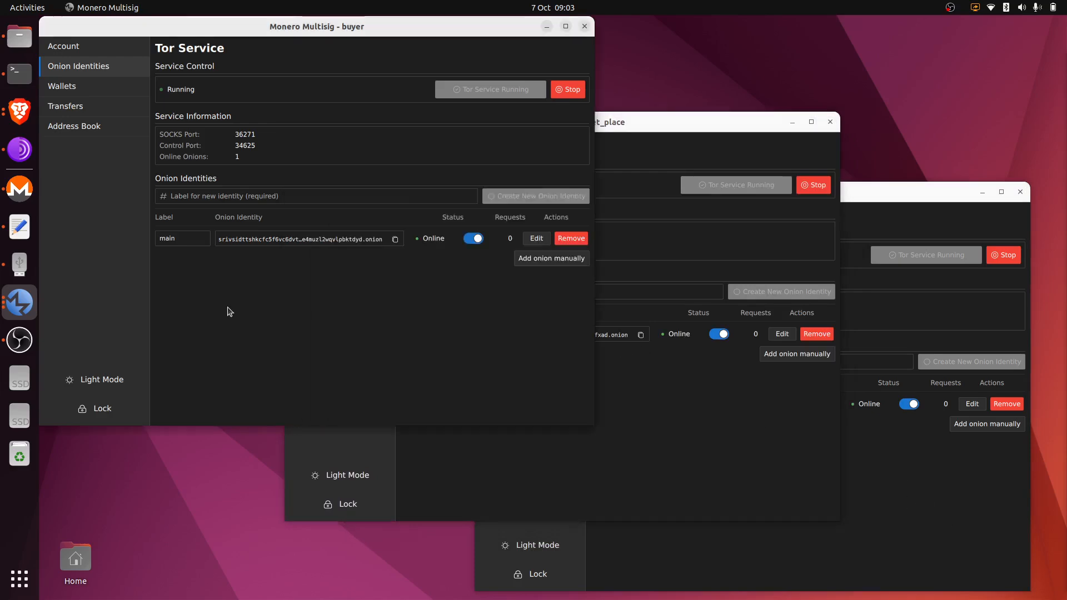
pyautogui.click(395, 238)
pyautogui.click(669, 399)
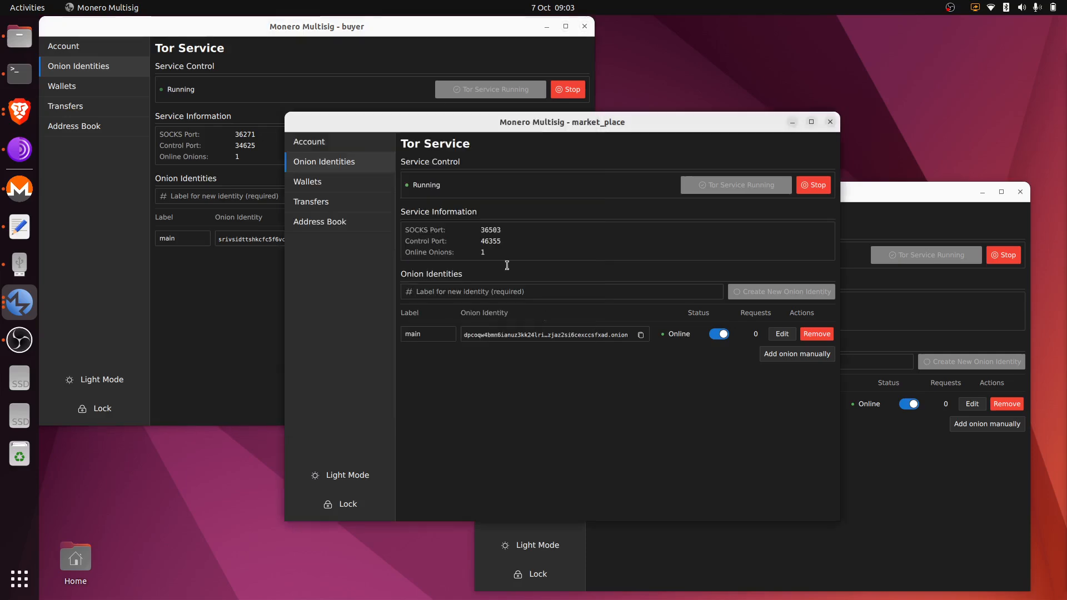
# Add buyer's onion address as peer 'buyer' in market_place's address book.
pyautogui.click(335, 222)
pyautogui.click(510, 206)
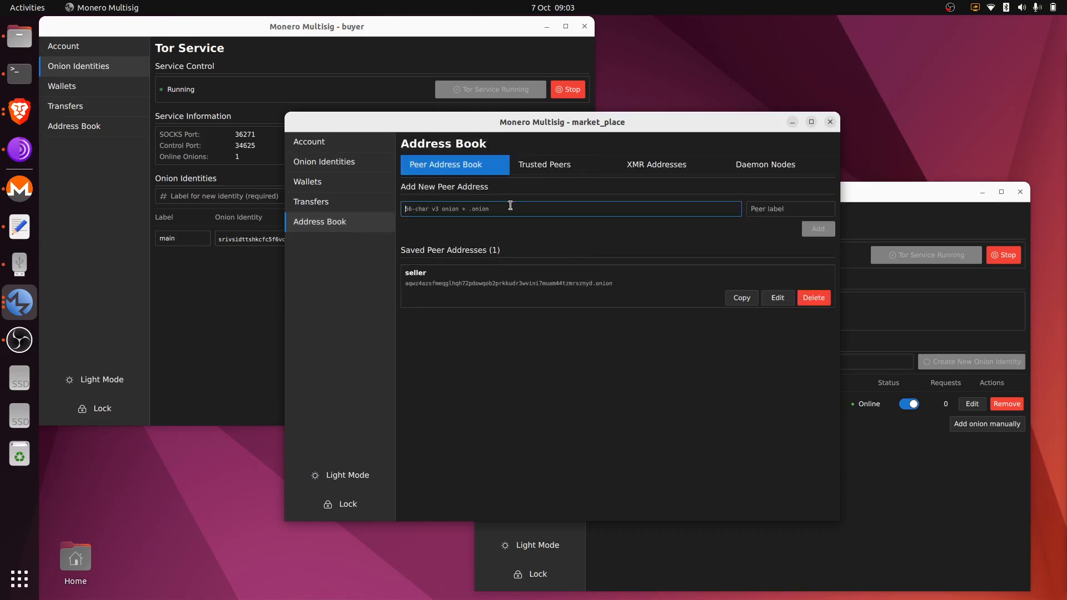
pyautogui.hotkey('ctrl', 'v')
pyautogui.click(777, 208)
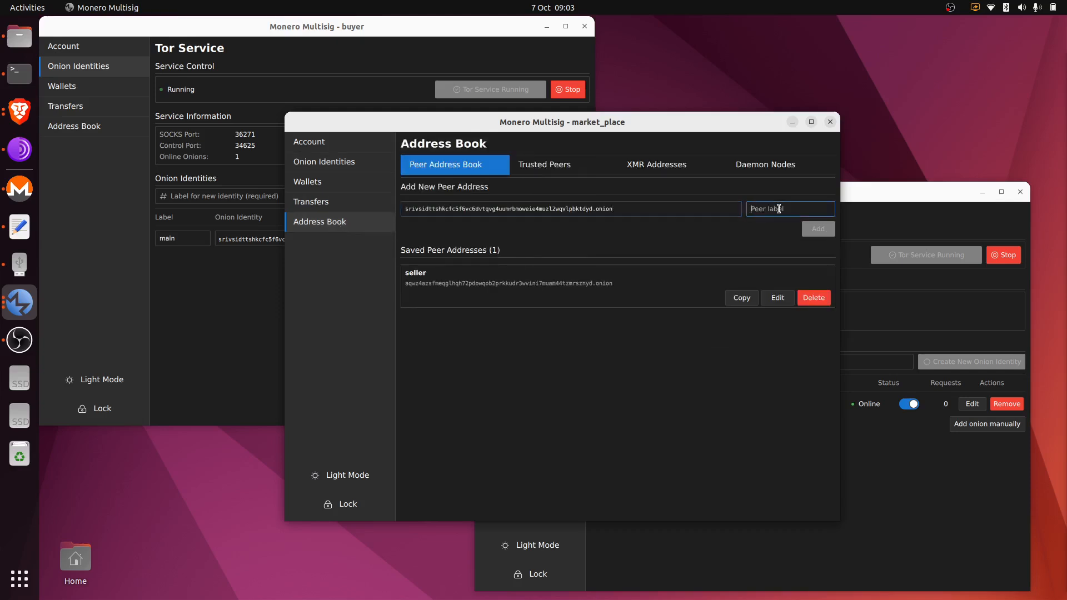
pyautogui.write('buyer')
pyautogui.click(820, 229)
# Add buyer's onion address as a peer in seller's address book.
pyautogui.click(899, 476)
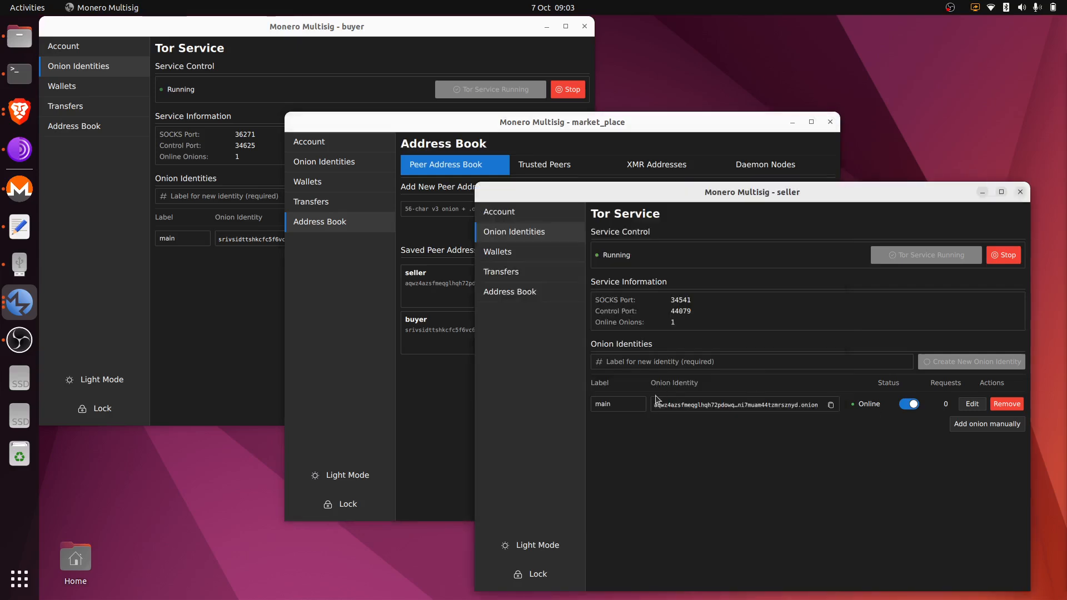
pyautogui.click(513, 287)
pyautogui.click(643, 282)
pyautogui.hotkey('ctrl', 'v')
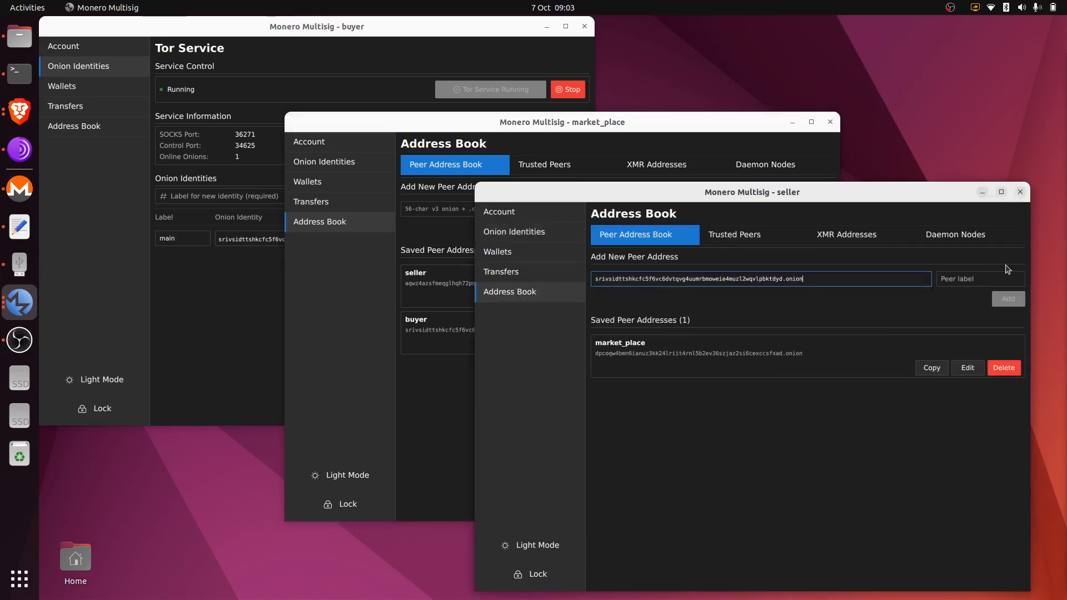
pyautogui.click(998, 280)
pyautogui.write('buyer')
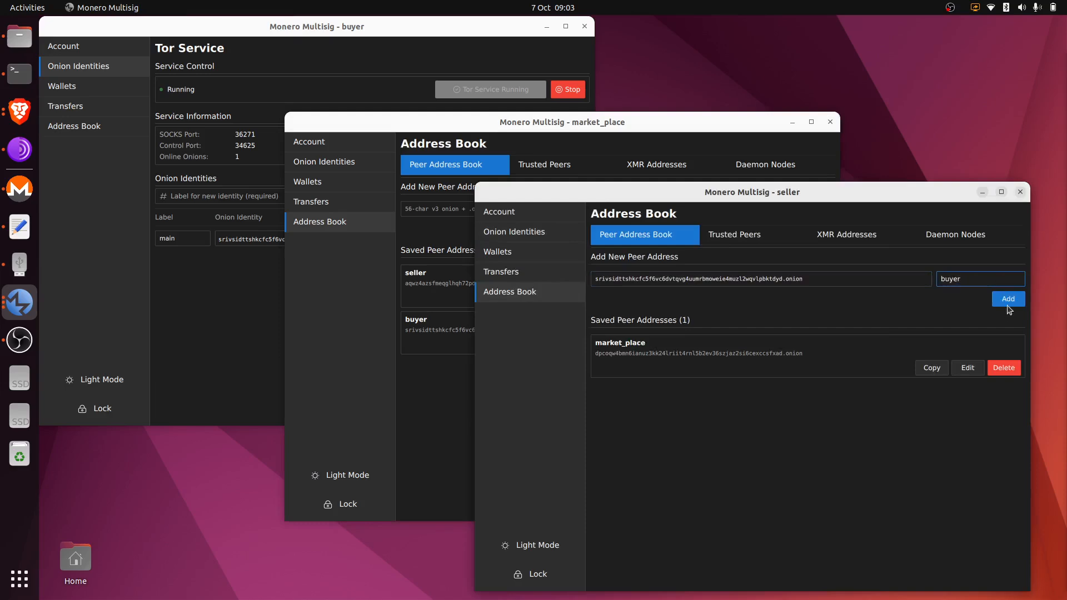
pyautogui.click(1006, 301)
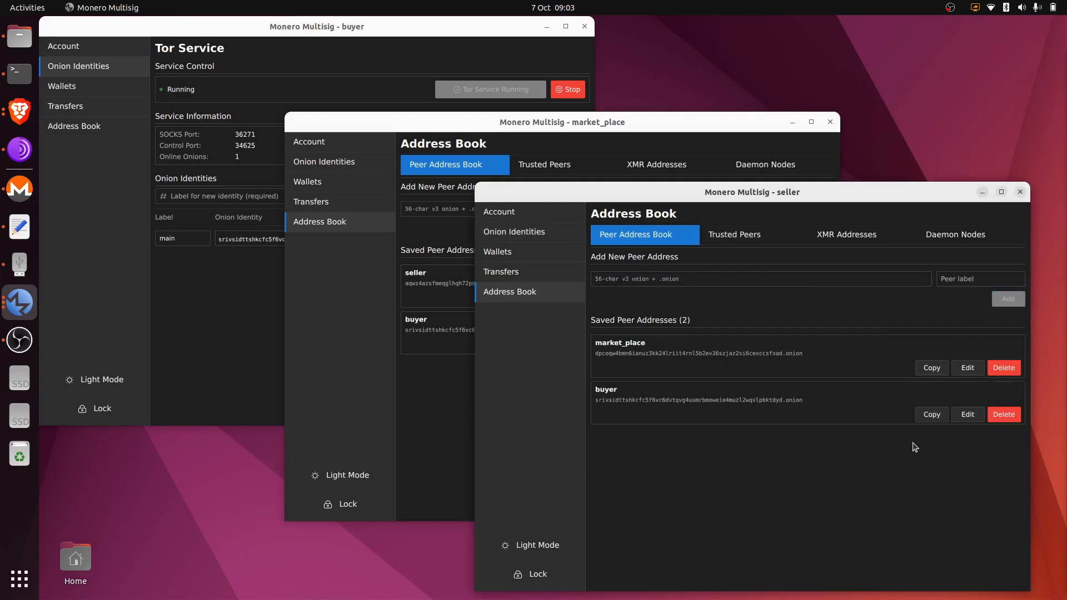
# Add market_place's onion address as a peer in buyer's address book.
pyautogui.click(258, 279)
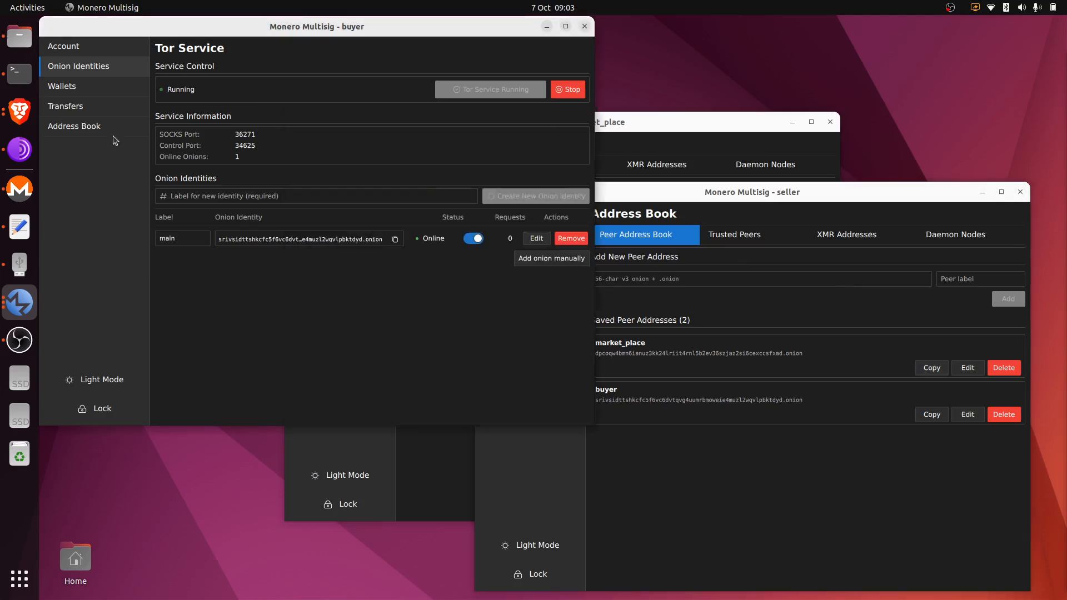
pyautogui.click(99, 131)
pyautogui.click(293, 112)
pyautogui.hotkey('ctrl', 'v')
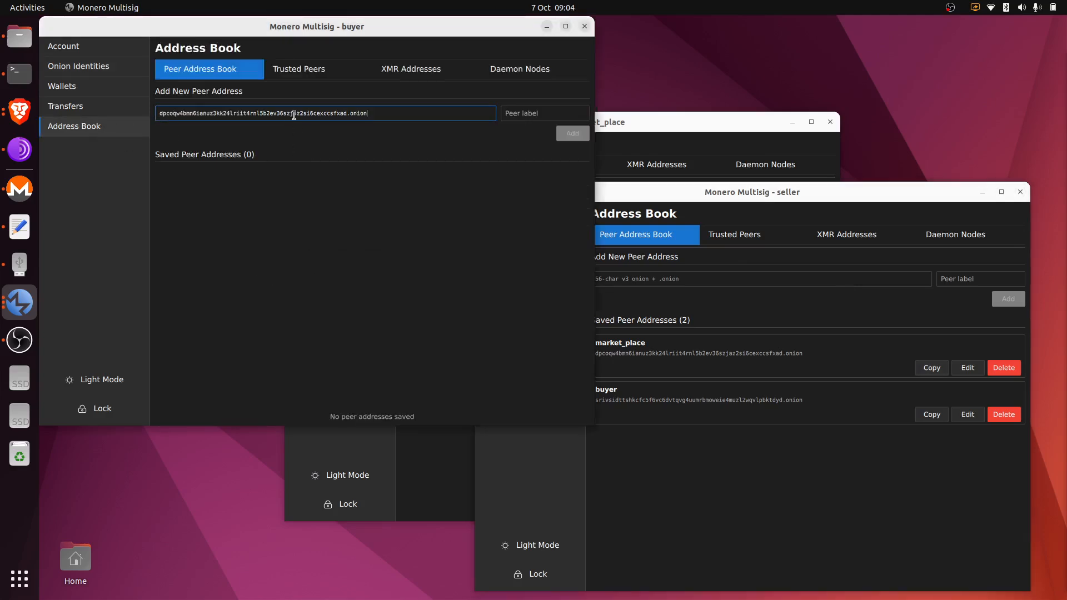
pyautogui.click(519, 112)
pyautogui.write('market_place')
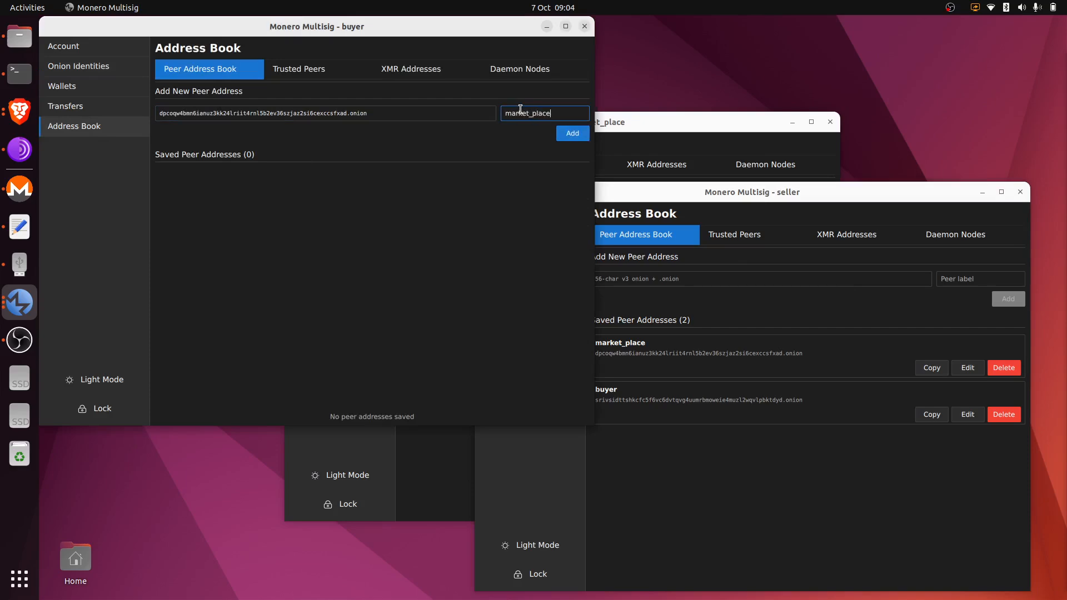
pyautogui.click(576, 135)
# Add seller's onion address as a peer in buyer's address book, then show buyer's Wallets page.
pyautogui.click(626, 120)
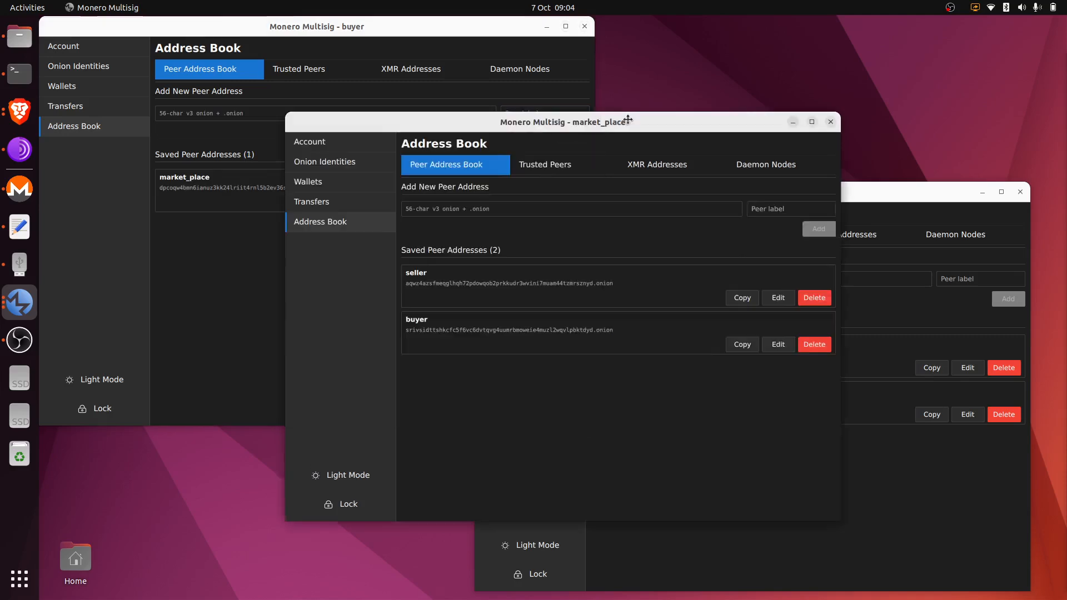
pyautogui.click(742, 298)
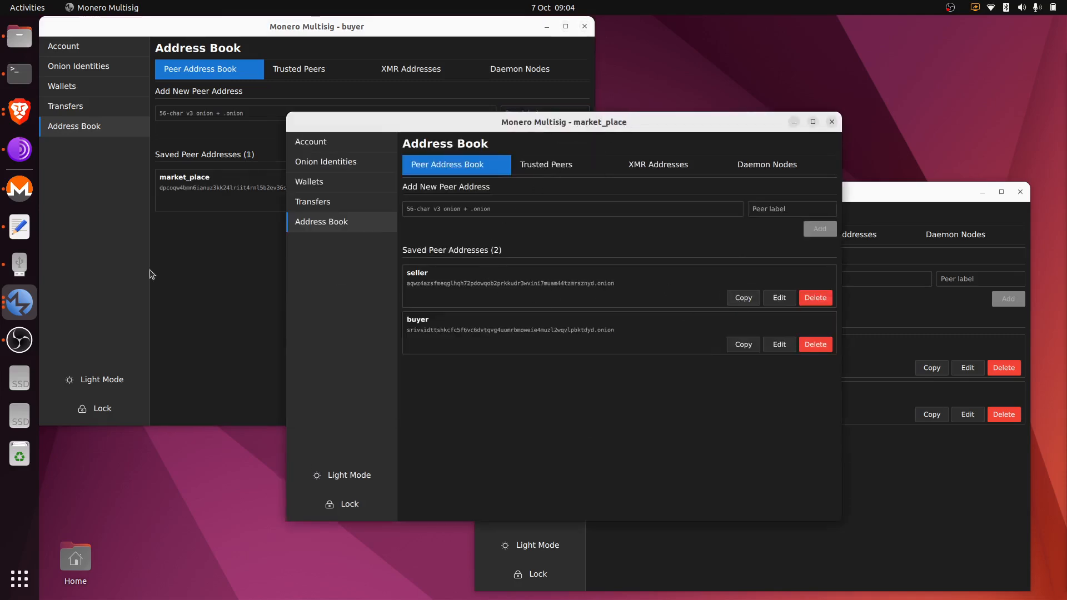
pyautogui.click(209, 269)
pyautogui.click(233, 113)
pyautogui.hotkey('ctrl', 'v')
pyautogui.click(534, 113)
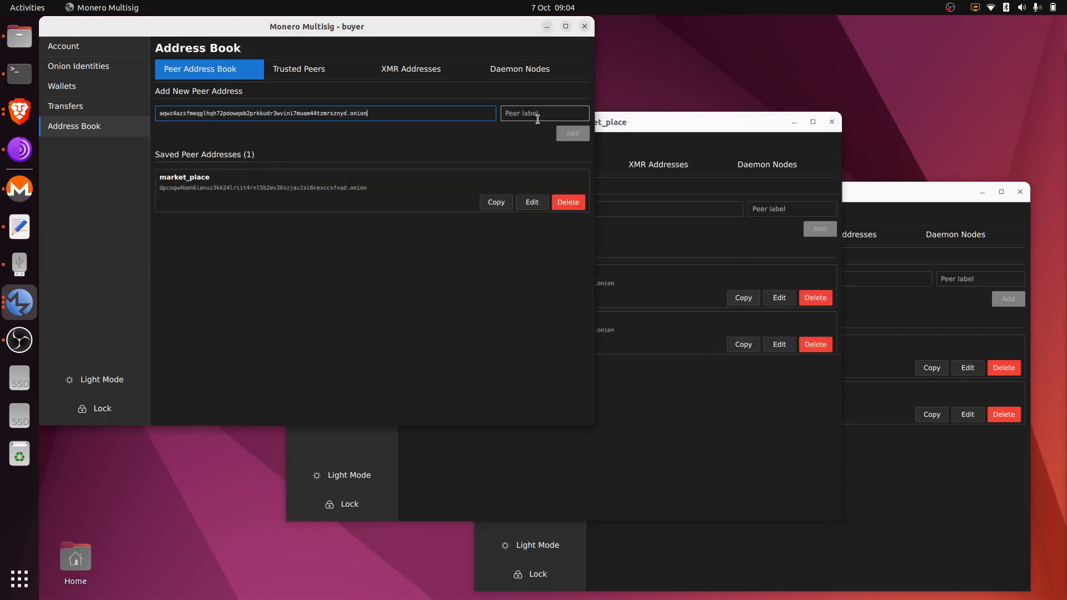
pyautogui.write('seller')
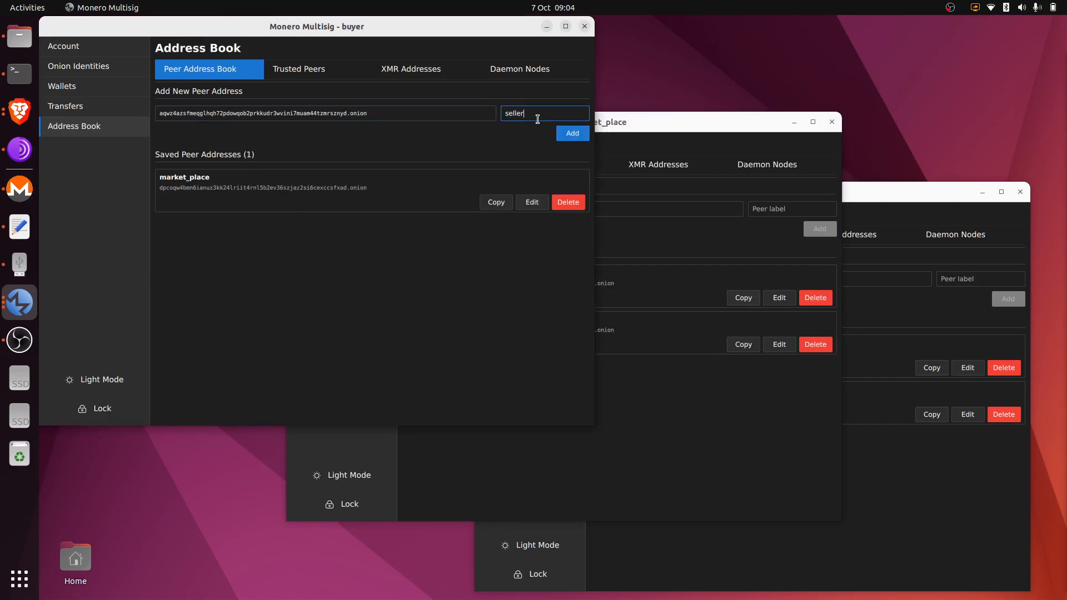
pyautogui.click(572, 135)
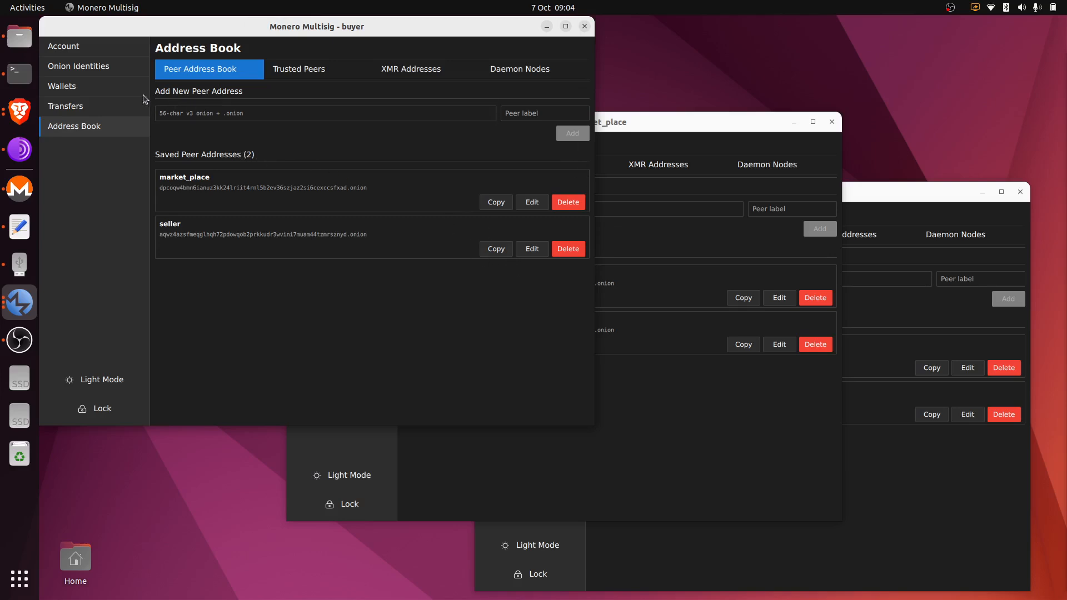
pyautogui.click(126, 93)
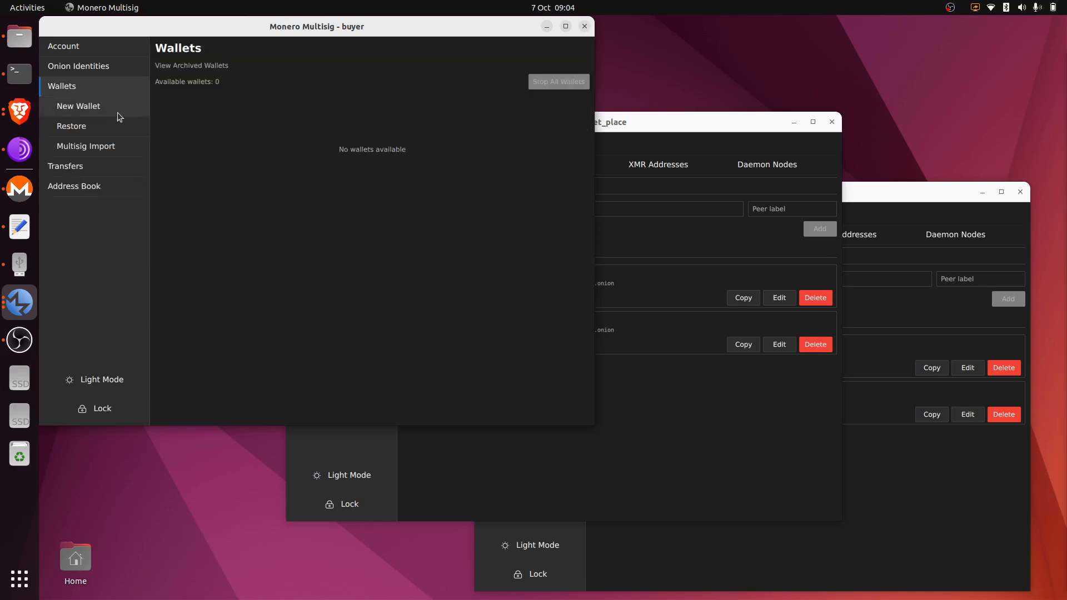
# Open the Create Multisig Wallet form for both buyer and market_place.
pyautogui.click(117, 112)
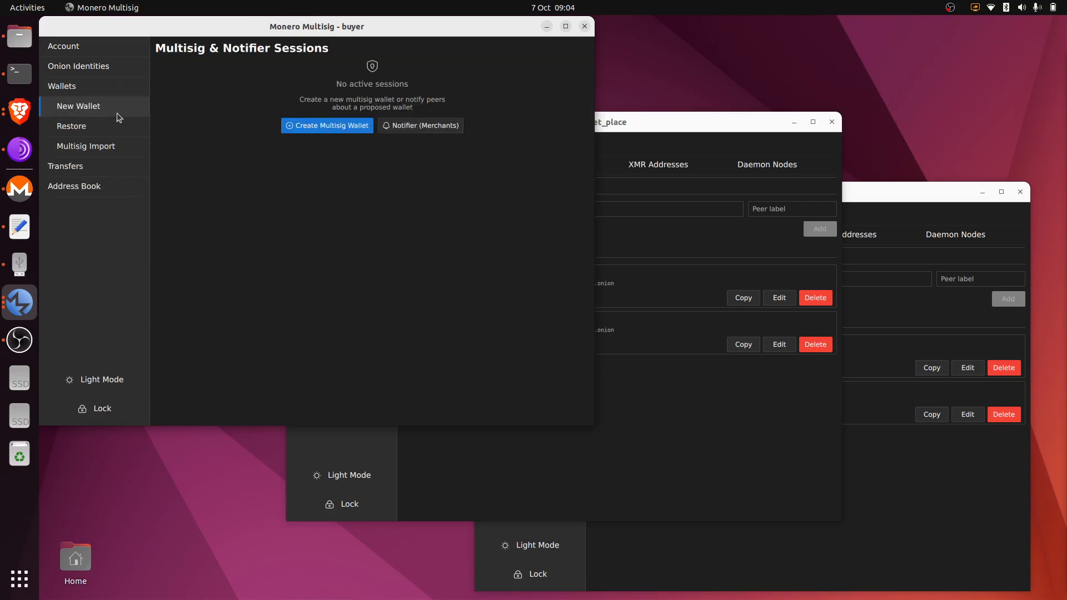
pyautogui.click(345, 132)
pyautogui.hotkey('alt', 'Tab')
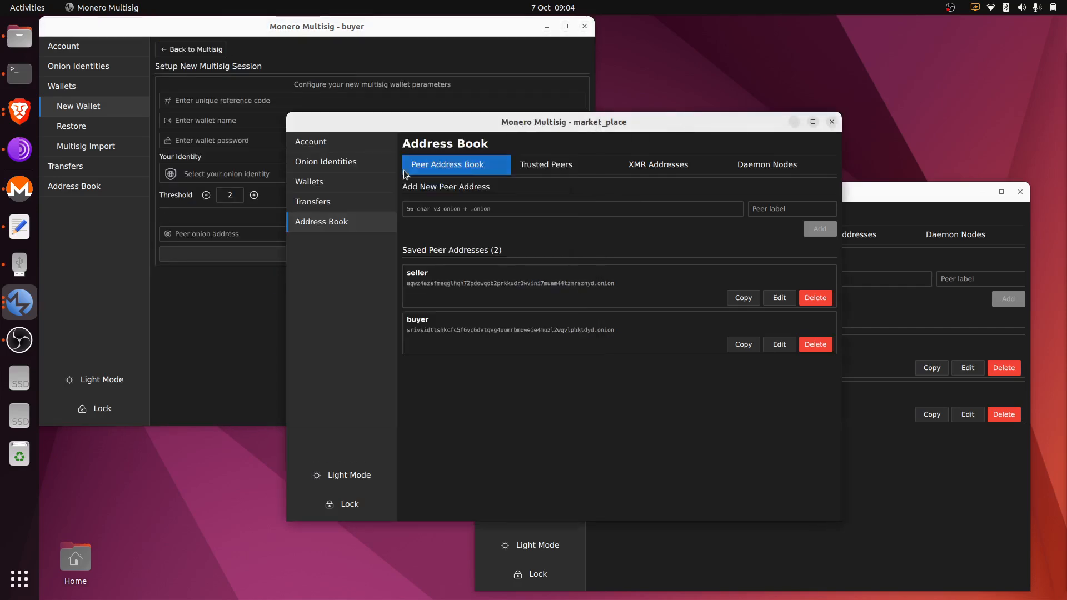
pyautogui.click(352, 178)
pyautogui.click(357, 203)
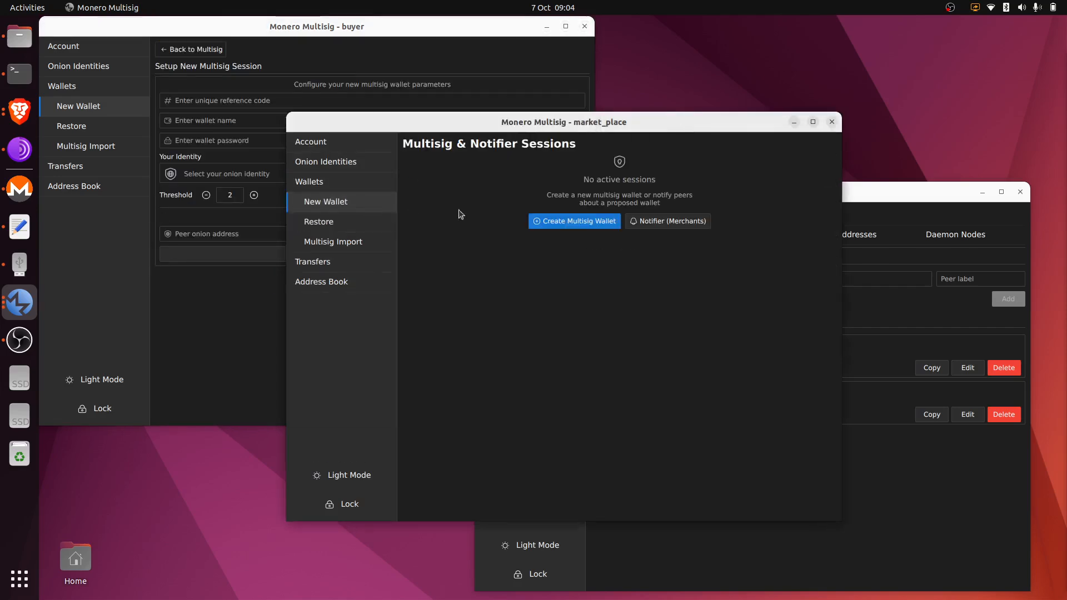
pyautogui.click(554, 220)
# Open seller's multisig setup form, then return to buyer's form at the reference code field.
pyautogui.hotkey('alt', 'Tab')
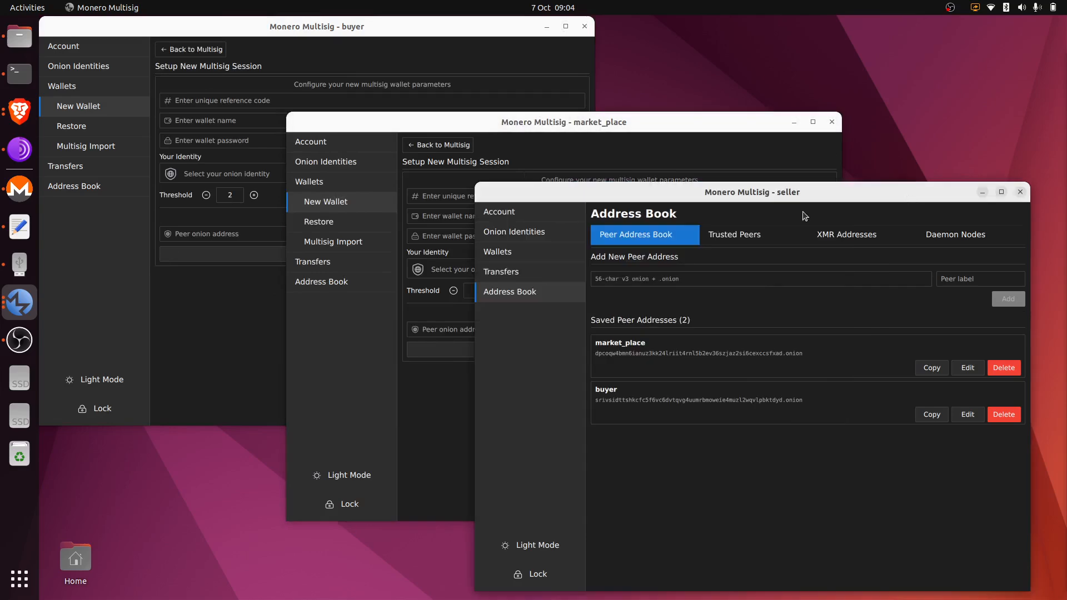
pyautogui.click(486, 256)
pyautogui.click(556, 271)
pyautogui.click(736, 293)
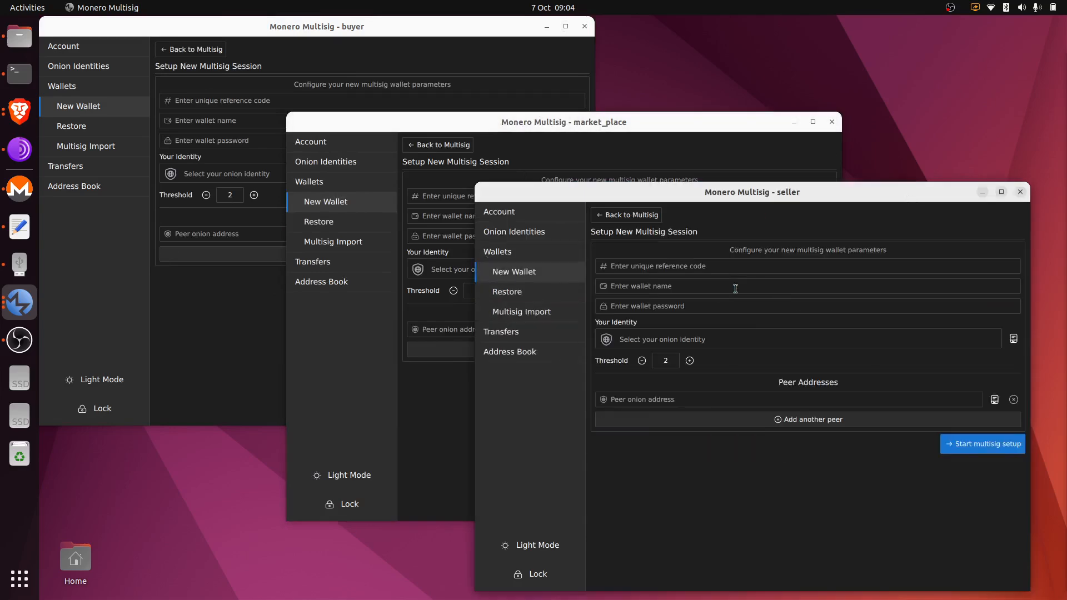
pyautogui.click(455, 37)
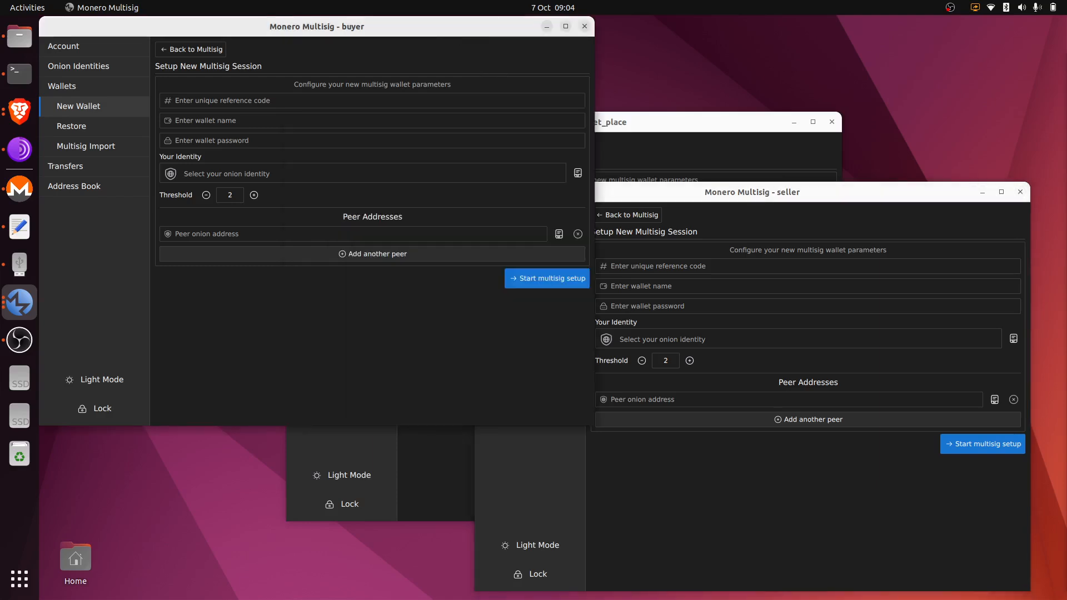
pyautogui.hotkey('alt', 'Tab')
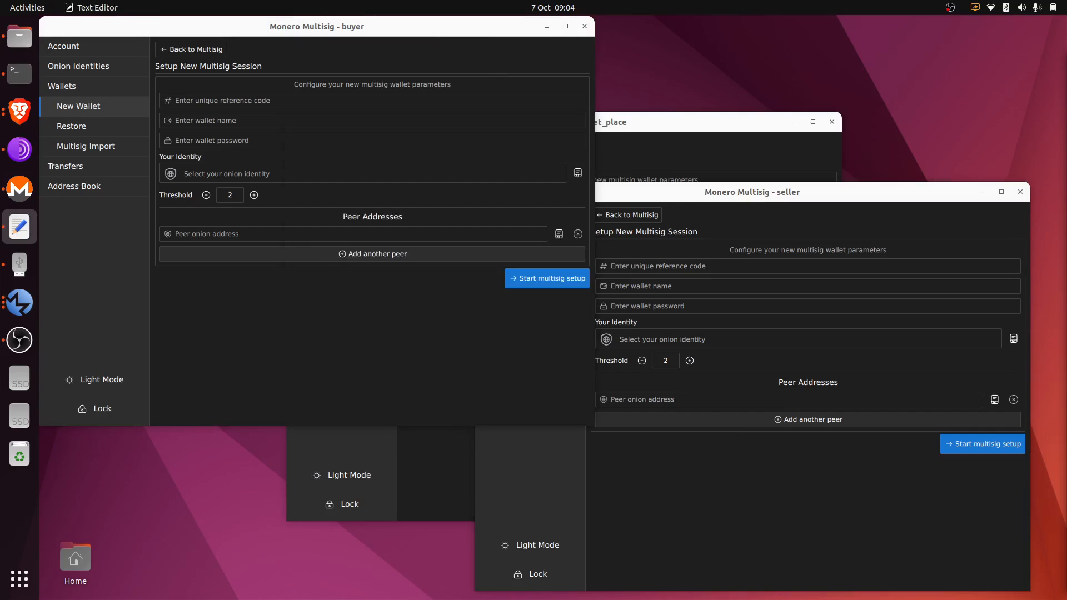
pyautogui.click(268, 101)
# Enter reference code order123 in the buyer, market_place and seller setup forms.
pyautogui.write('order123')
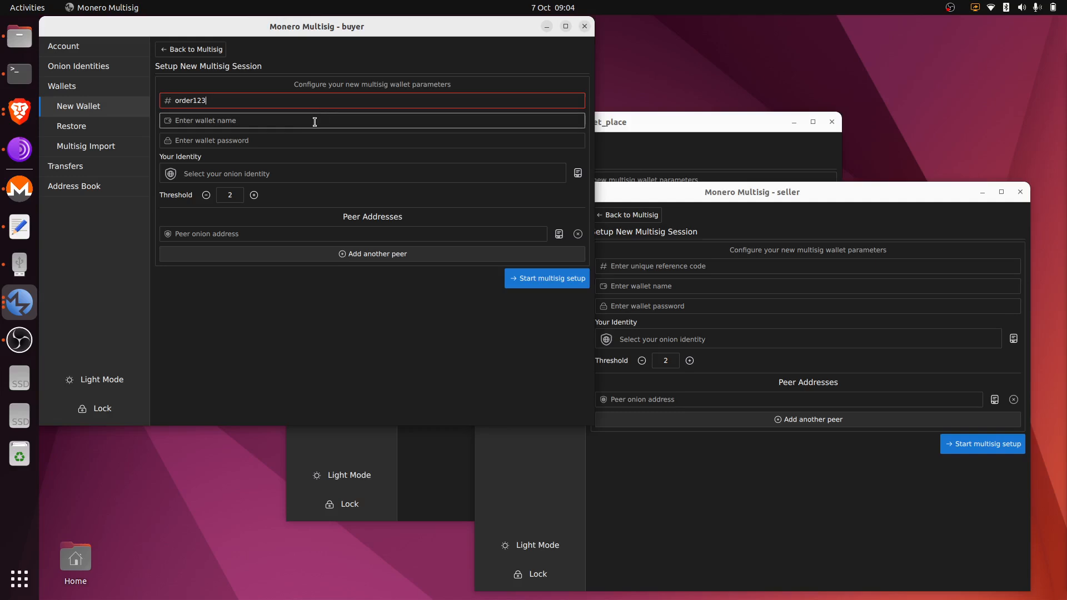
pyautogui.click(314, 122)
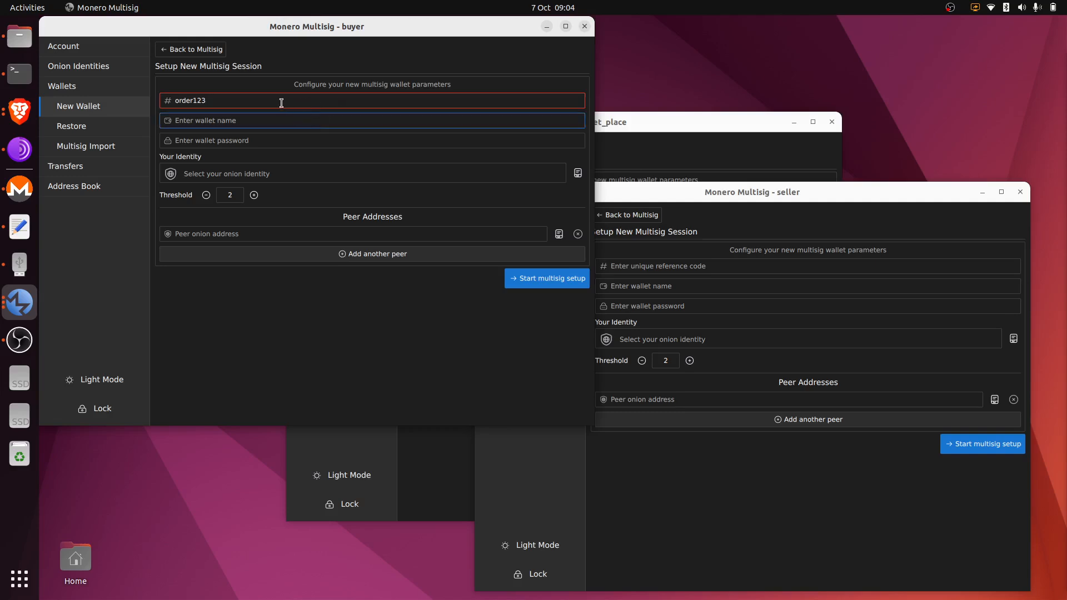
pyautogui.click(669, 120)
pyautogui.click(501, 195)
pyautogui.hotkey('ctrl', 'v')
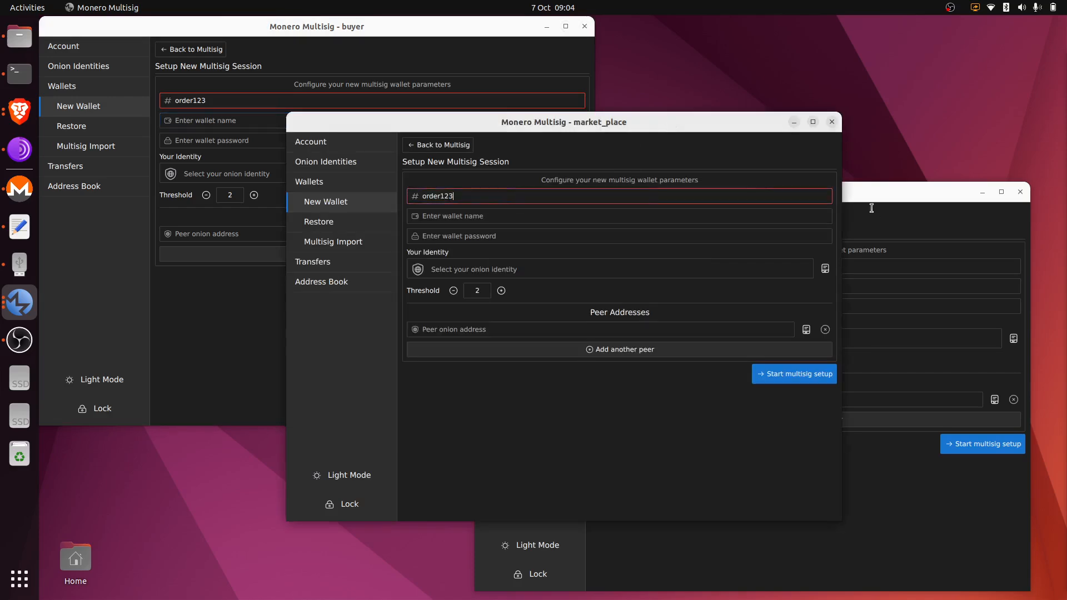
pyautogui.click(900, 199)
pyautogui.click(663, 269)
pyautogui.hotkey('ctrl', 'v')
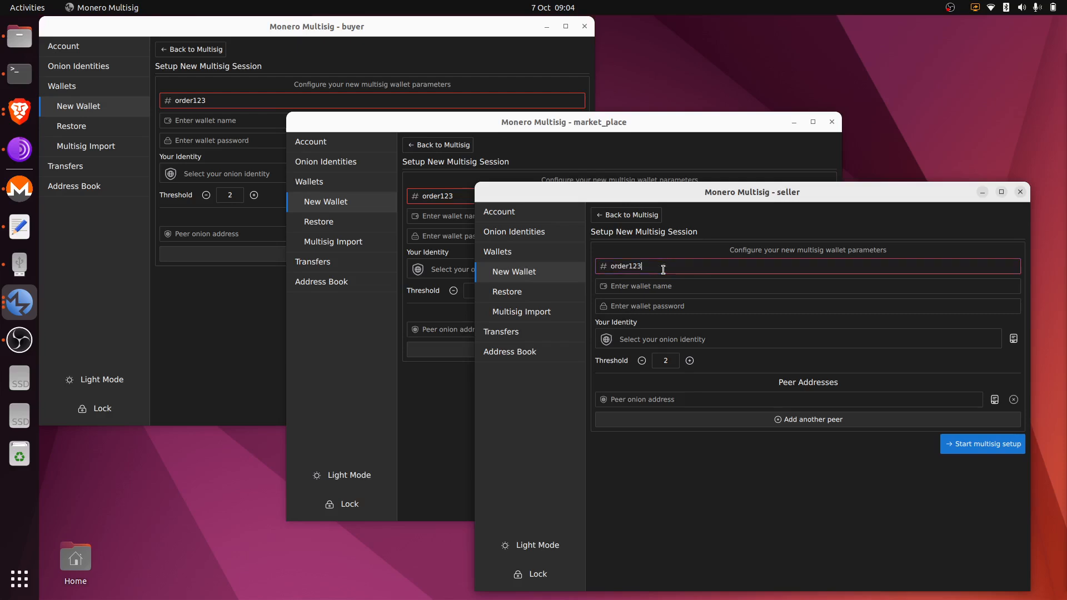
# In buyer's form, set wallet name aaa, a password, and the 'main' onion identity.
pyautogui.click(401, 58)
pyautogui.click(254, 125)
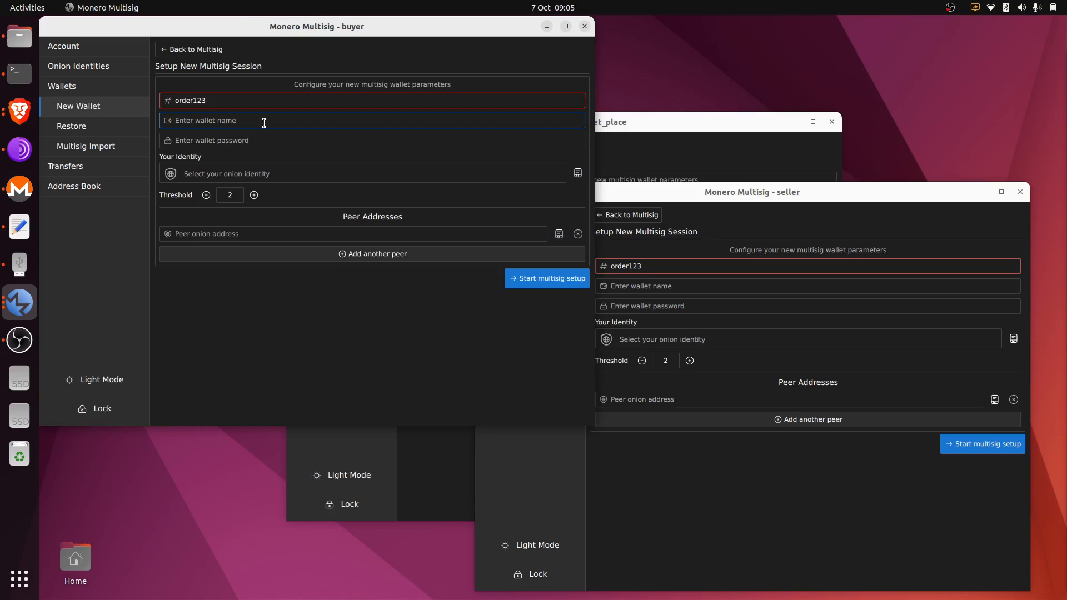
pyautogui.write('aaa')
pyautogui.click(272, 144)
pyautogui.write('aa')
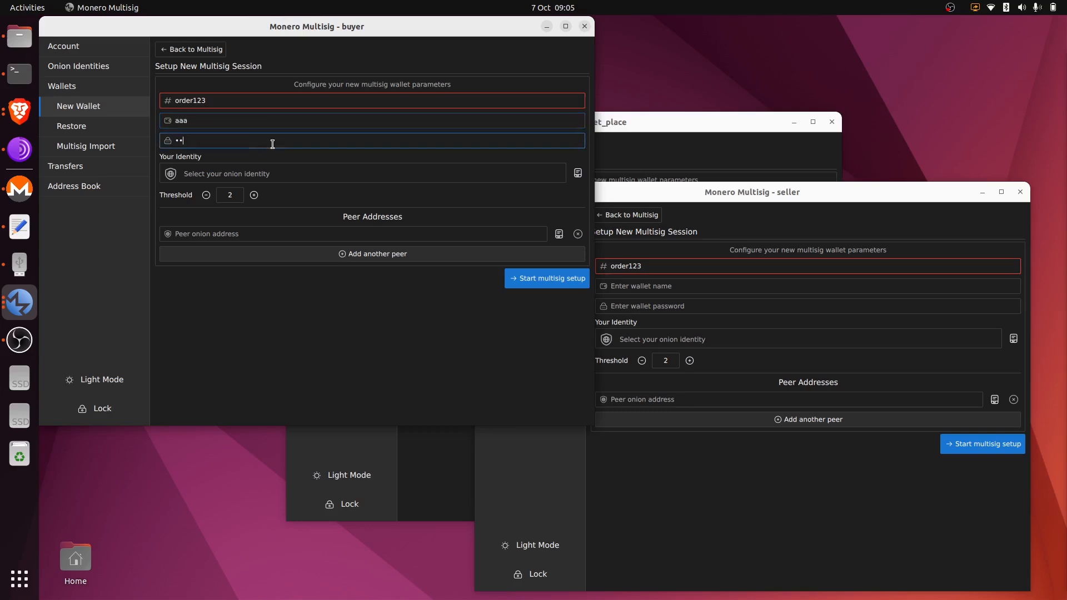
pyautogui.click(368, 173)
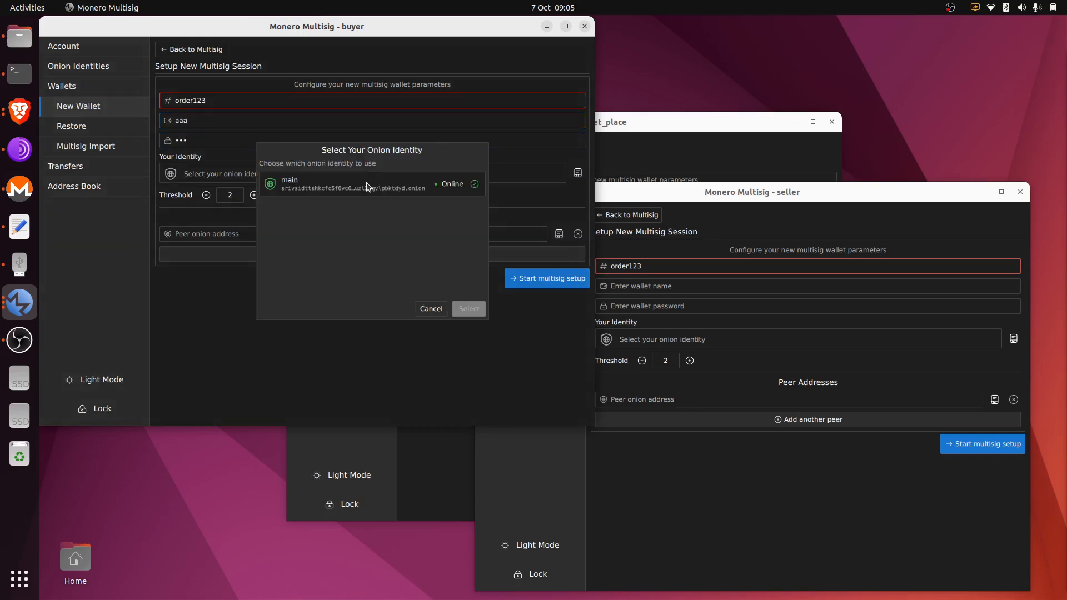
pyautogui.click(369, 191)
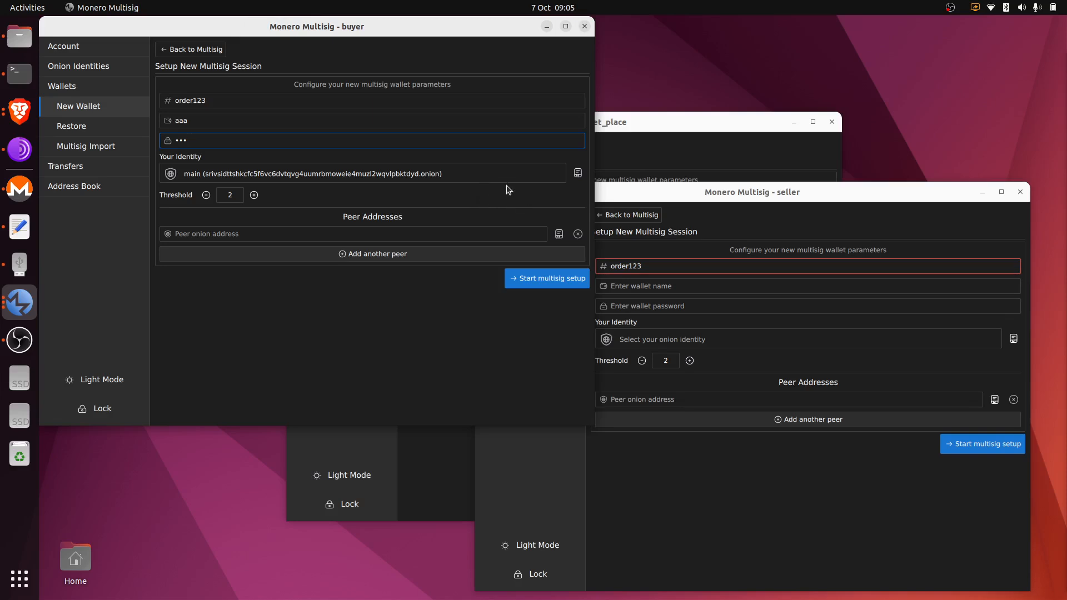
# Pick market_place and seller from the address book as buyer's peers and start the 2-of-3 setup.
pyautogui.click(465, 254)
pyautogui.click(558, 234)
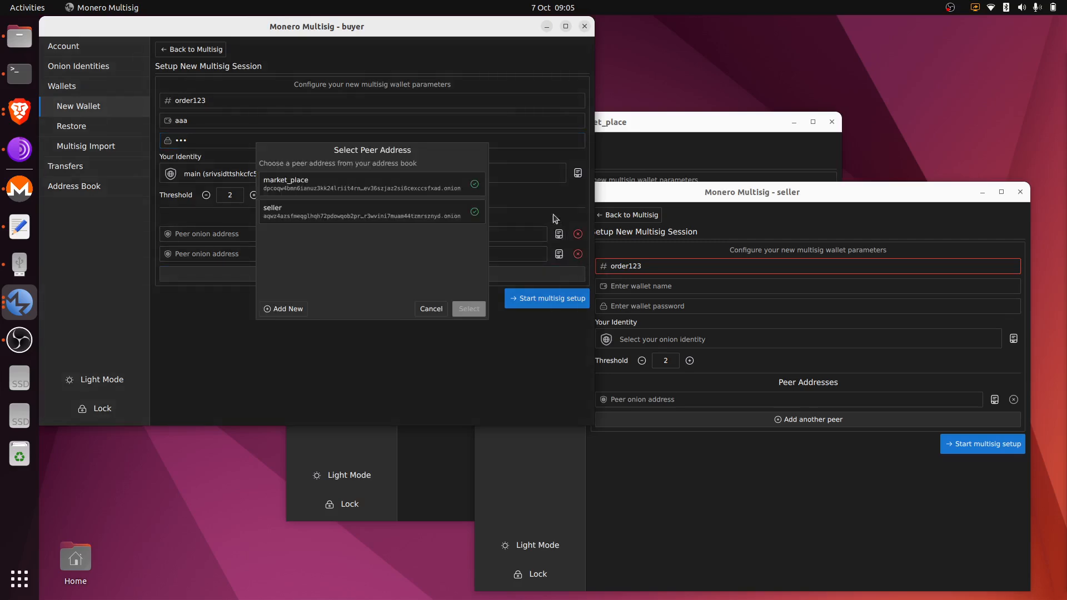
pyautogui.click(425, 188)
pyautogui.click(559, 253)
pyautogui.click(376, 216)
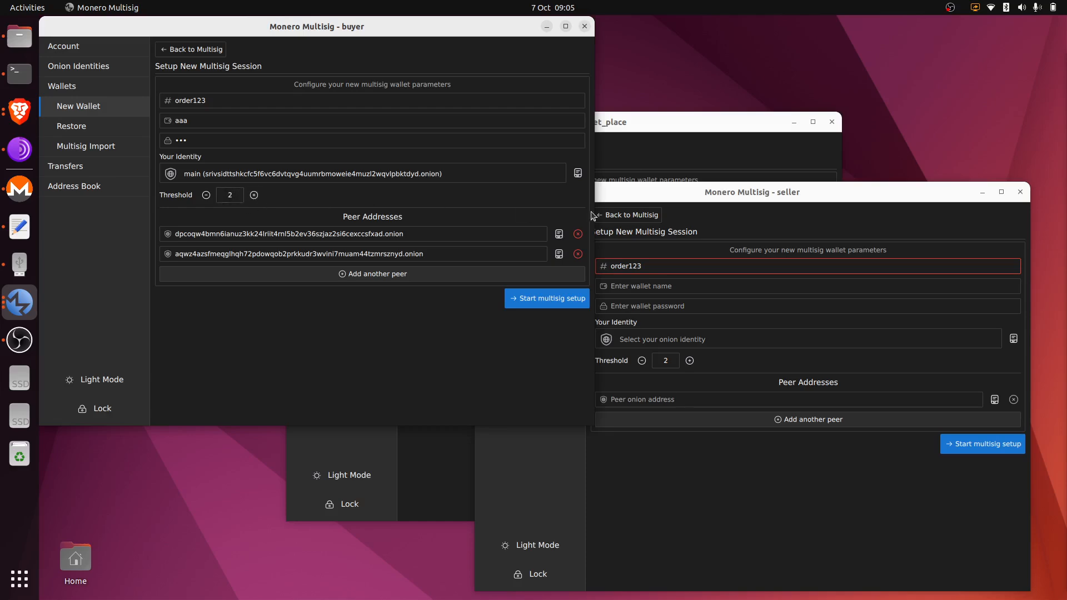
pyautogui.click(559, 300)
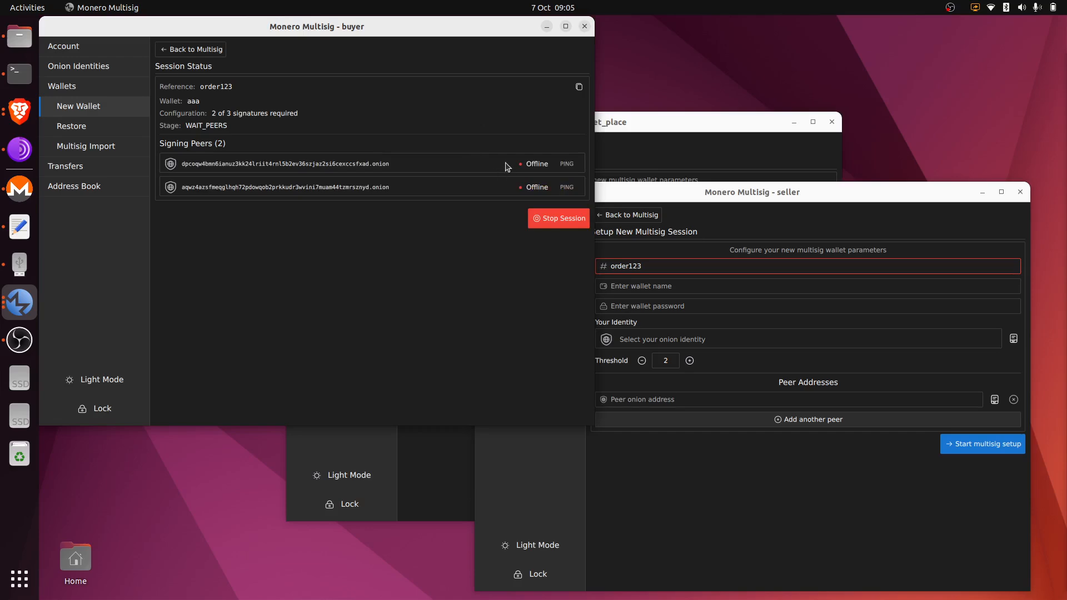
pyautogui.click(642, 127)
# In market_place's form, set wallet name aaa, a password, and the 'main' identity.
pyautogui.click(508, 216)
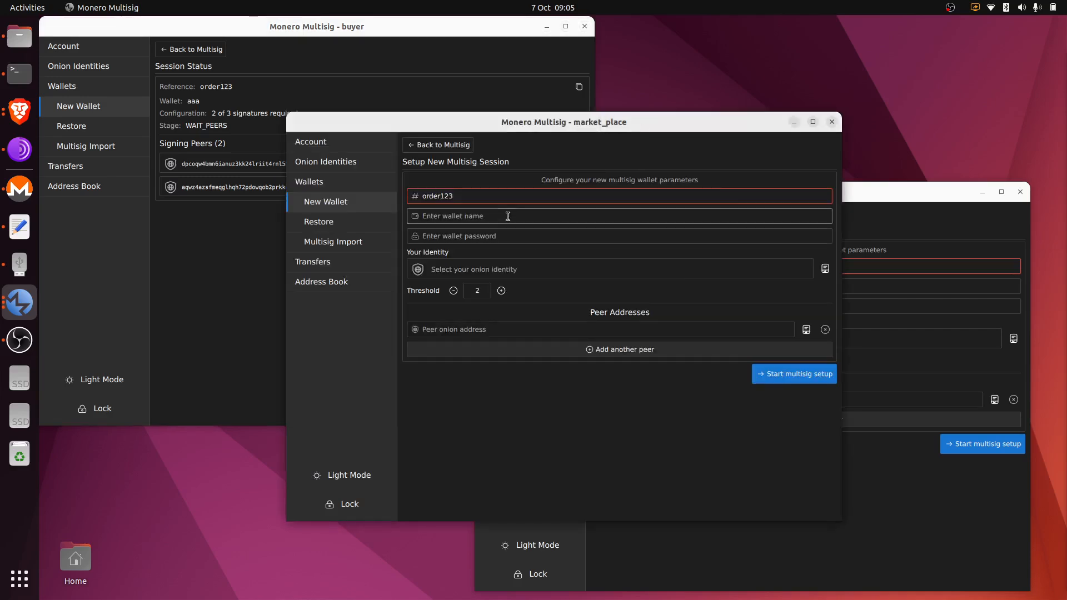
pyautogui.write('aaa')
pyautogui.click(507, 238)
pyautogui.write('aaa')
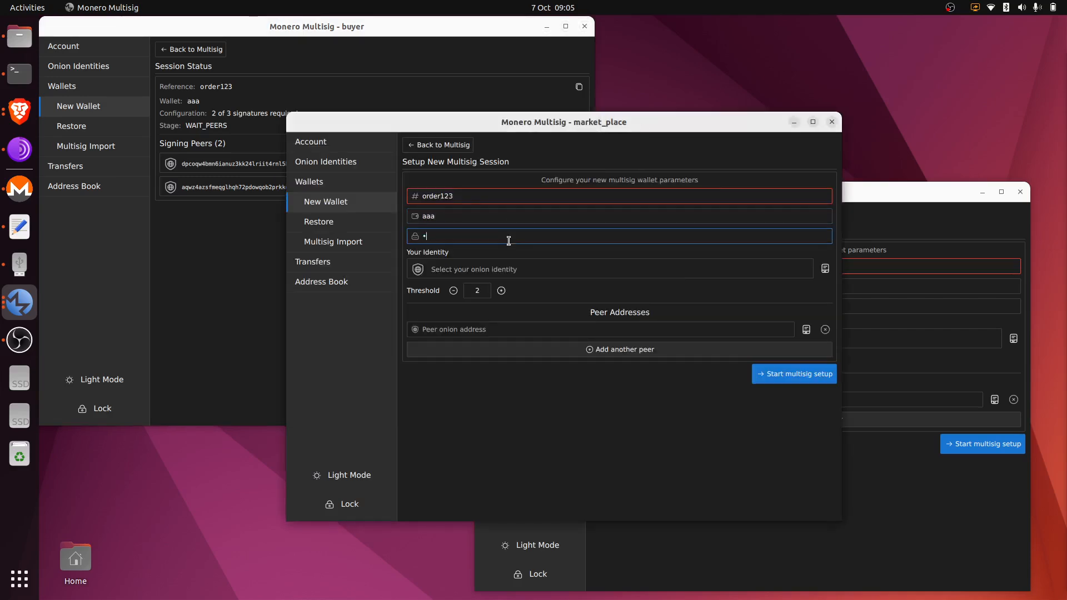
pyautogui.click(537, 270)
pyautogui.doubleClick(542, 282)
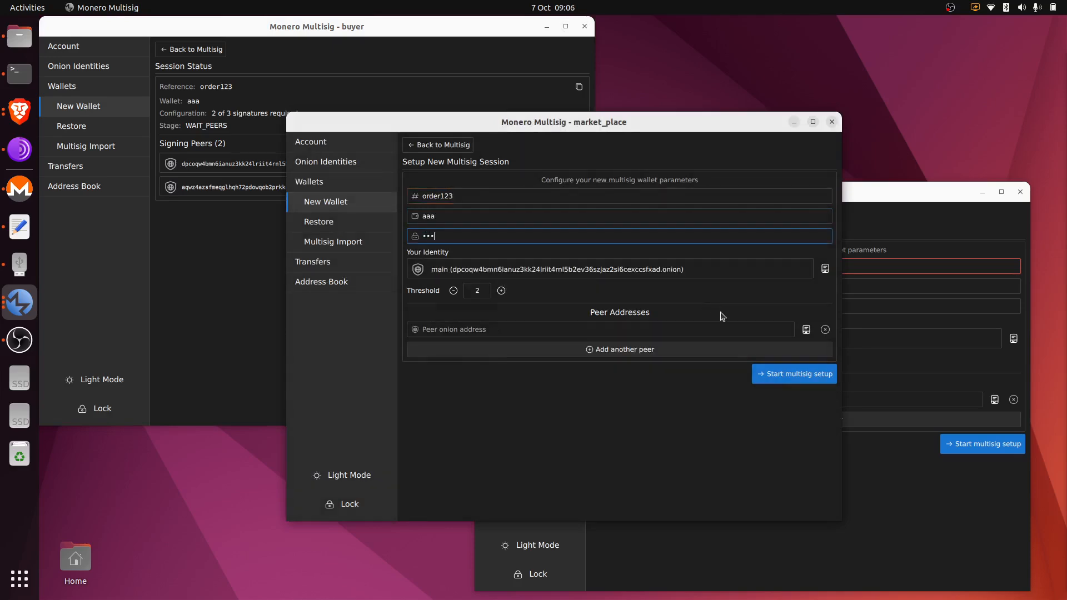
# Add seller and buyer as market_place's peers and start its multisig session.
pyautogui.click(797, 345)
pyautogui.click(806, 329)
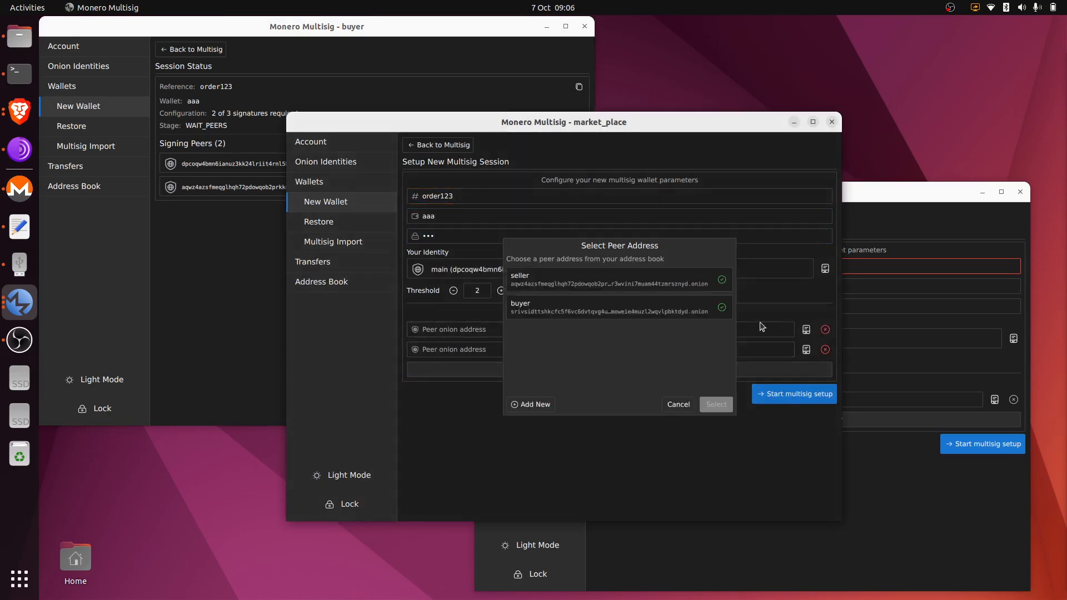
pyautogui.doubleClick(665, 284)
pyautogui.click(806, 350)
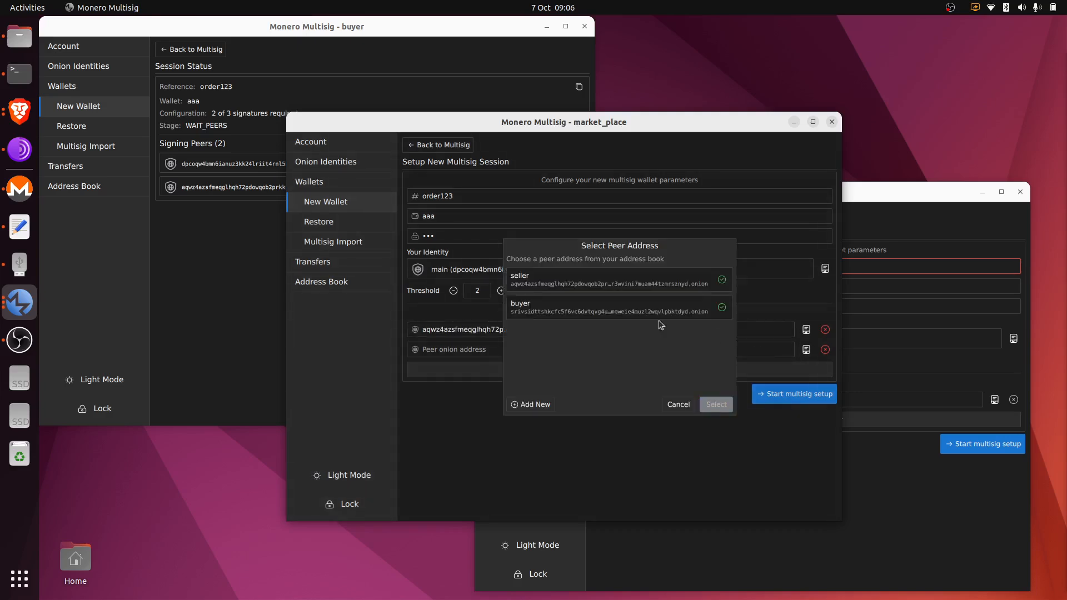
pyautogui.doubleClick(615, 316)
pyautogui.click(777, 396)
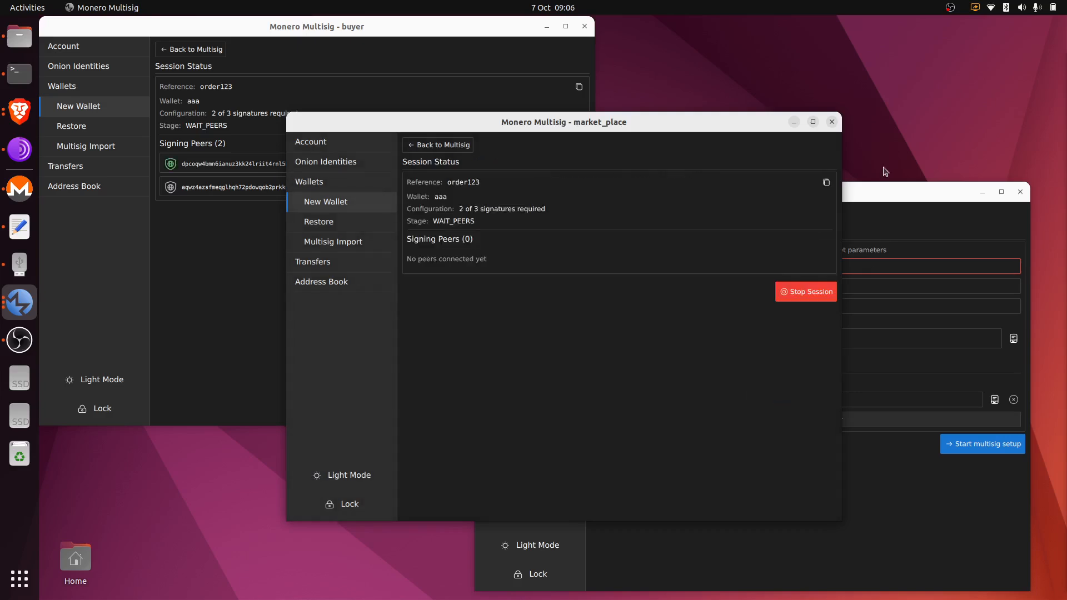
pyautogui.click(887, 191)
# In seller's form, set wallet name aaa, a password, and the 'main' identity.
pyautogui.click(707, 291)
pyautogui.write('aaa')
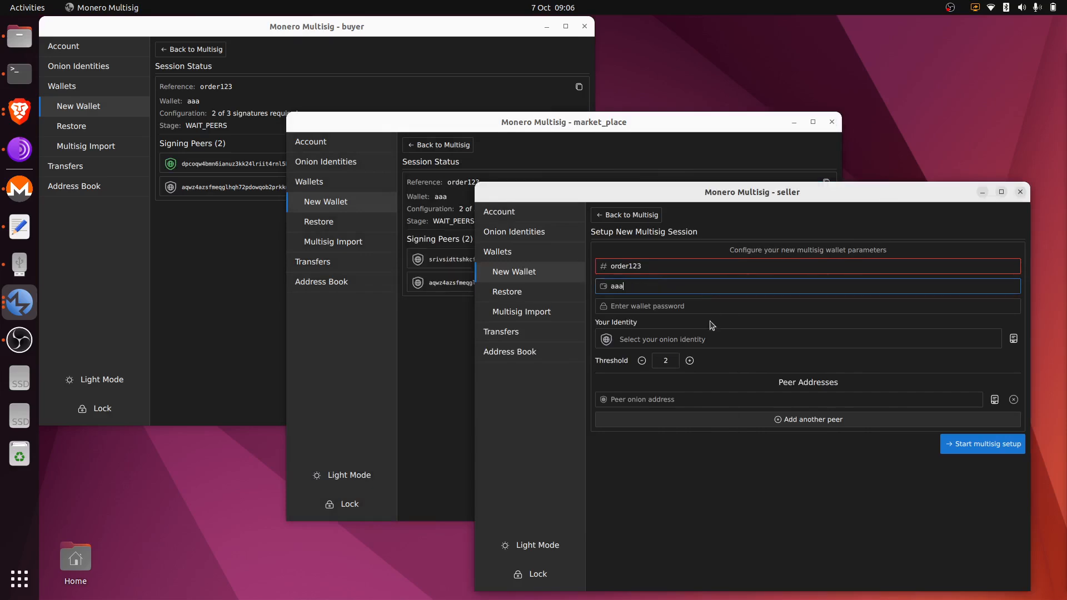
pyautogui.click(705, 311)
pyautogui.write('aaa')
pyautogui.click(722, 340)
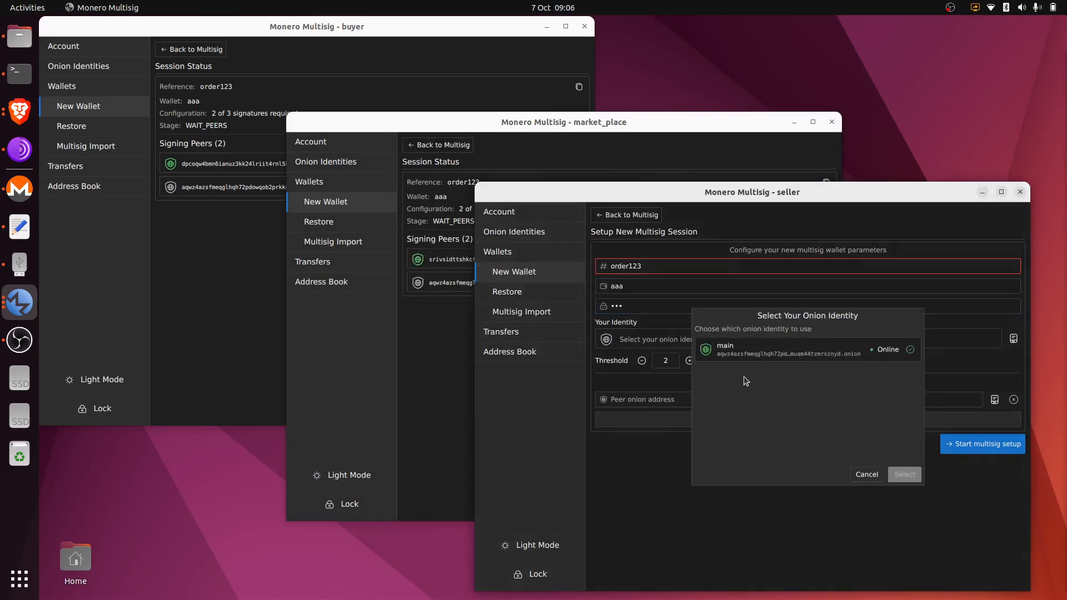
pyautogui.doubleClick(742, 359)
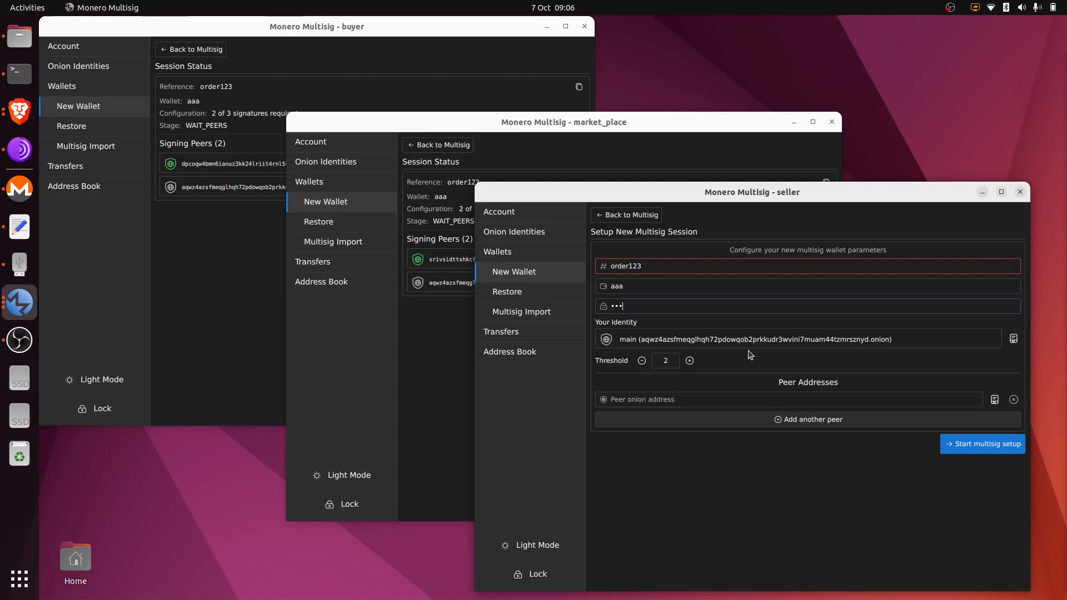
# Add market_place and buyer as seller's peers and start the multisig session to completion.
pyautogui.click(988, 418)
pyautogui.click(995, 399)
pyautogui.doubleClick(883, 350)
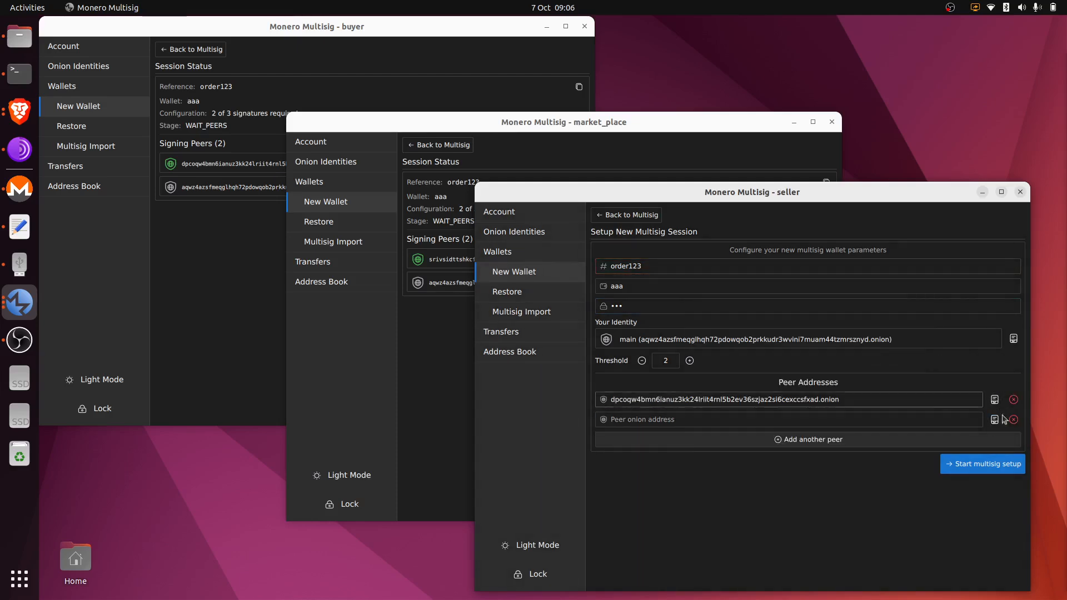
pyautogui.click(995, 419)
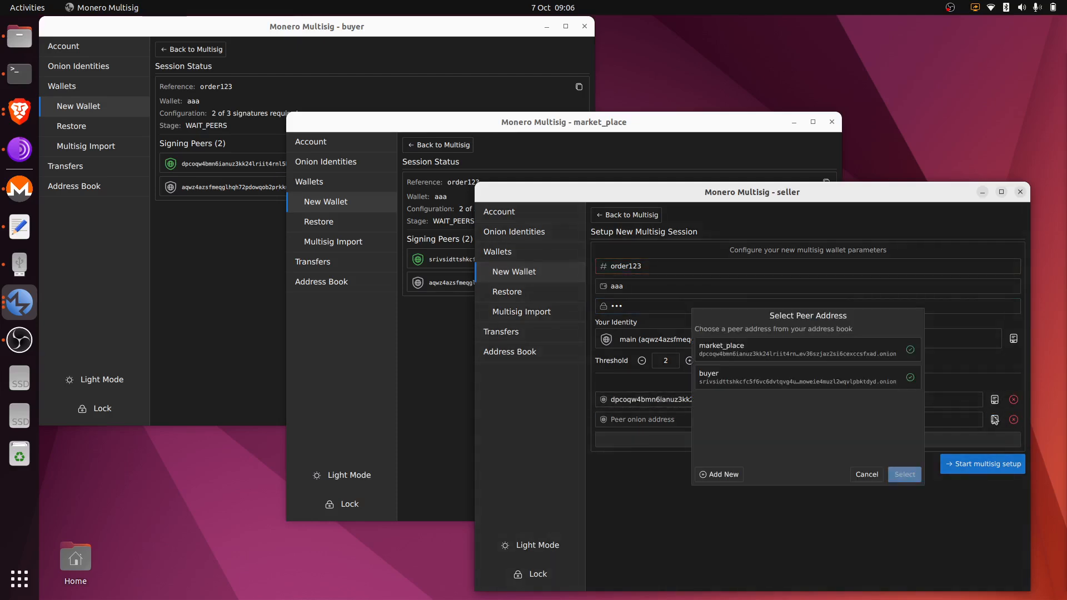
pyautogui.doubleClick(832, 383)
pyautogui.click(967, 470)
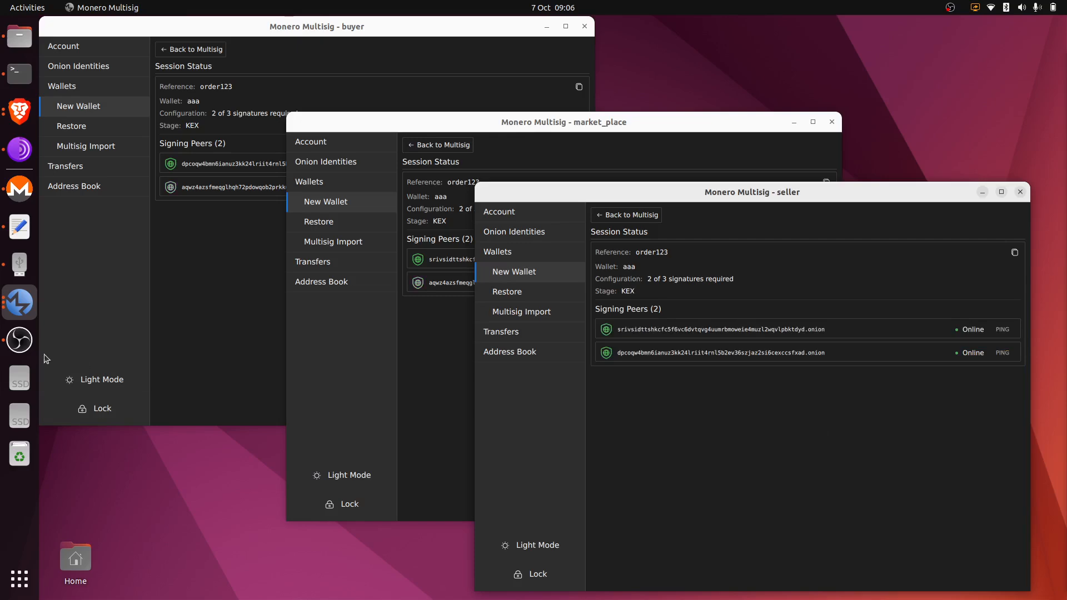
pyautogui.click(19, 340)
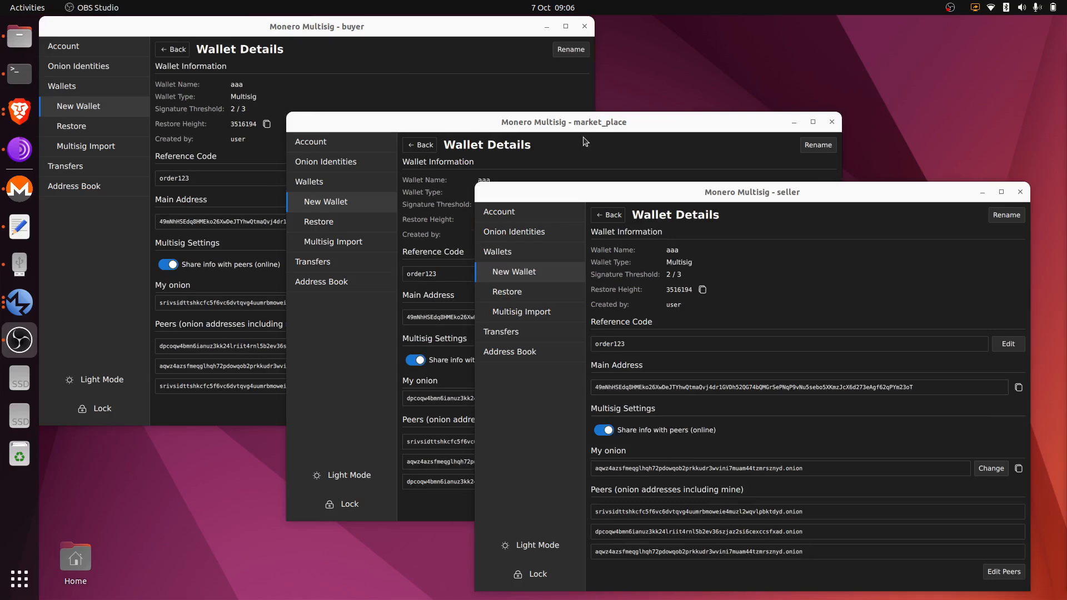
# Review the 2/3 wallet aaa details in buyer and market_place, then list buyer's wallets.
pyautogui.click(457, 77)
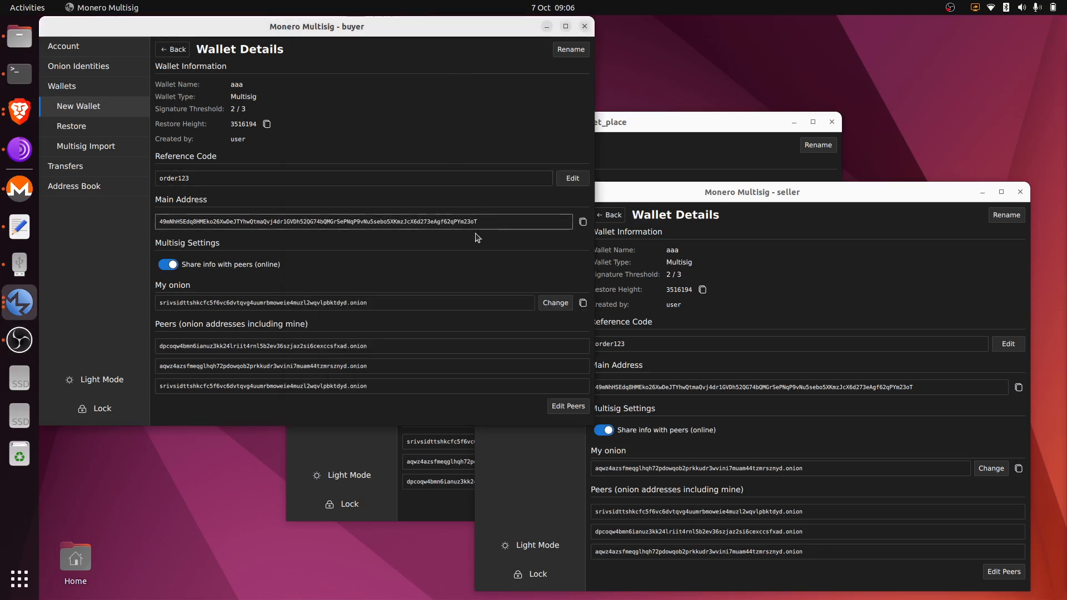
pyautogui.click(669, 136)
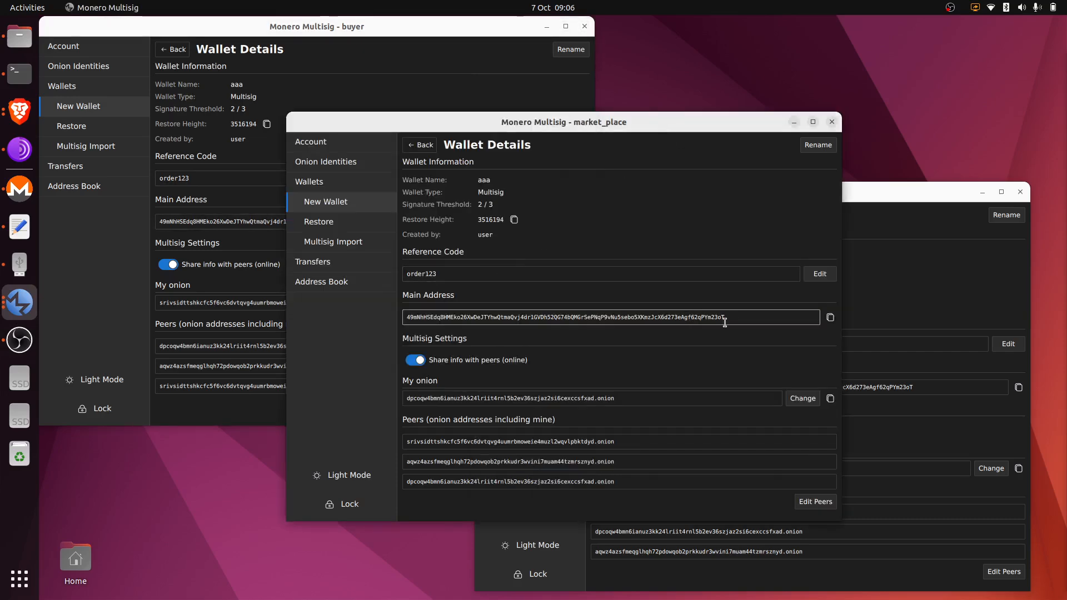
pyautogui.click(481, 71)
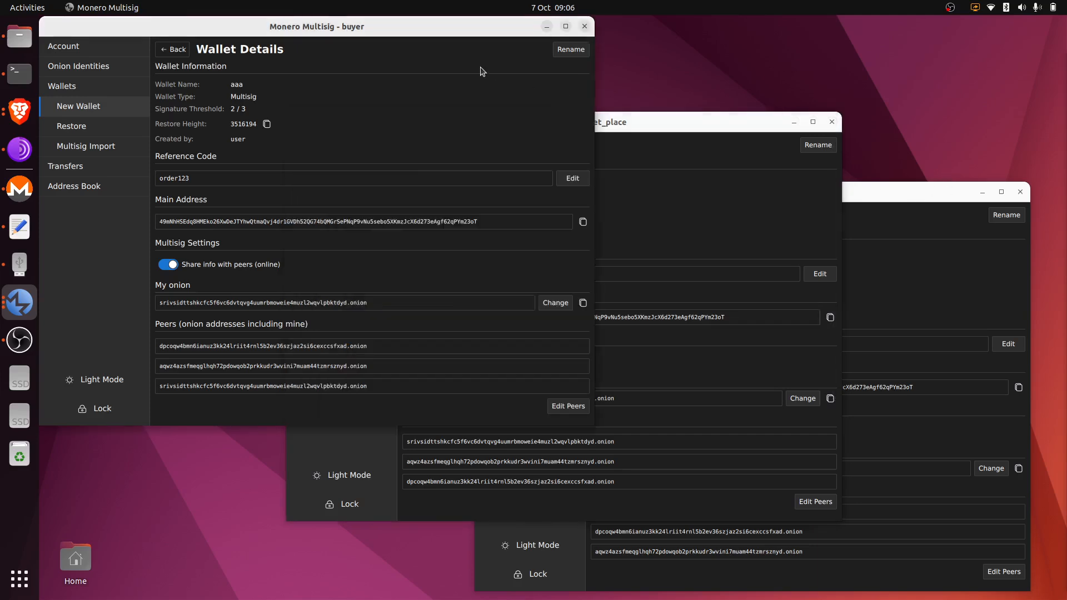
pyautogui.click(129, 89)
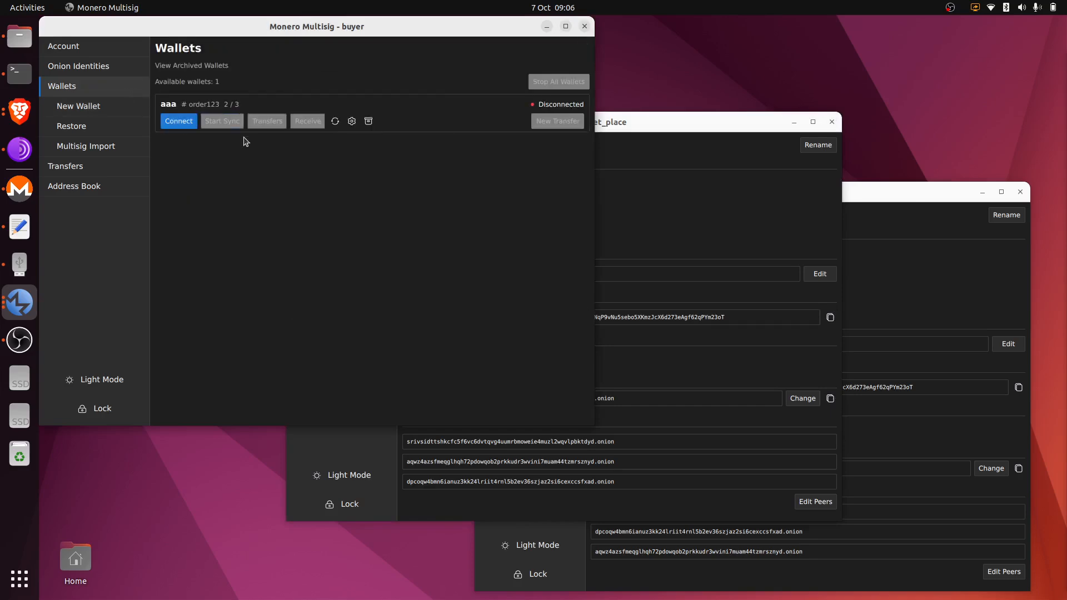
# Show each peer's wallet list, then connect buyer's wallet aaa, synced at 3516195 blocks with 0 XMR.
pyautogui.click(634, 116)
pyautogui.click(371, 183)
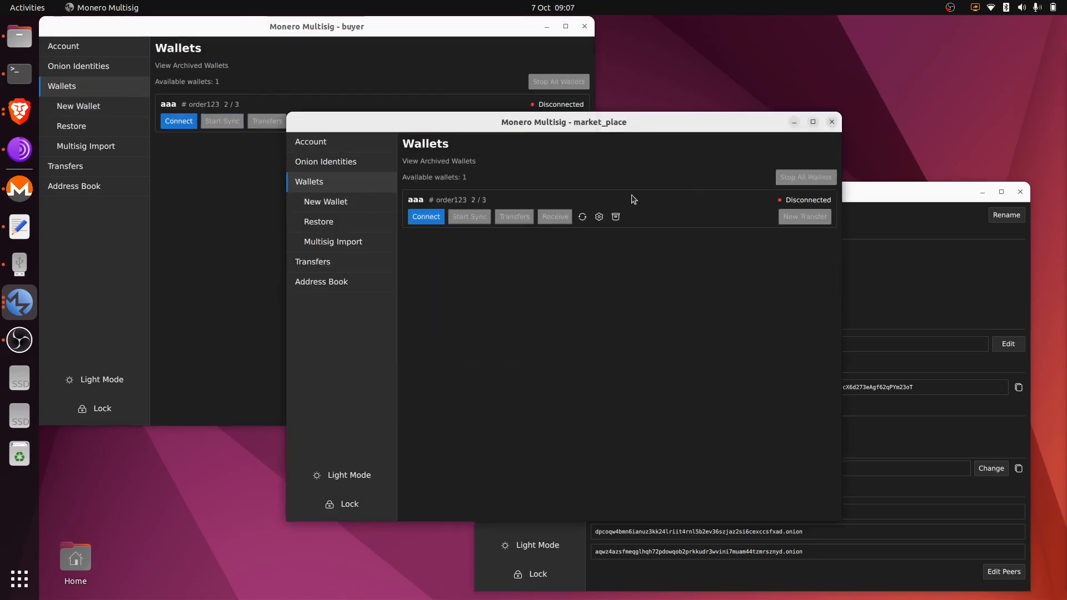
pyautogui.click(877, 205)
pyautogui.click(512, 255)
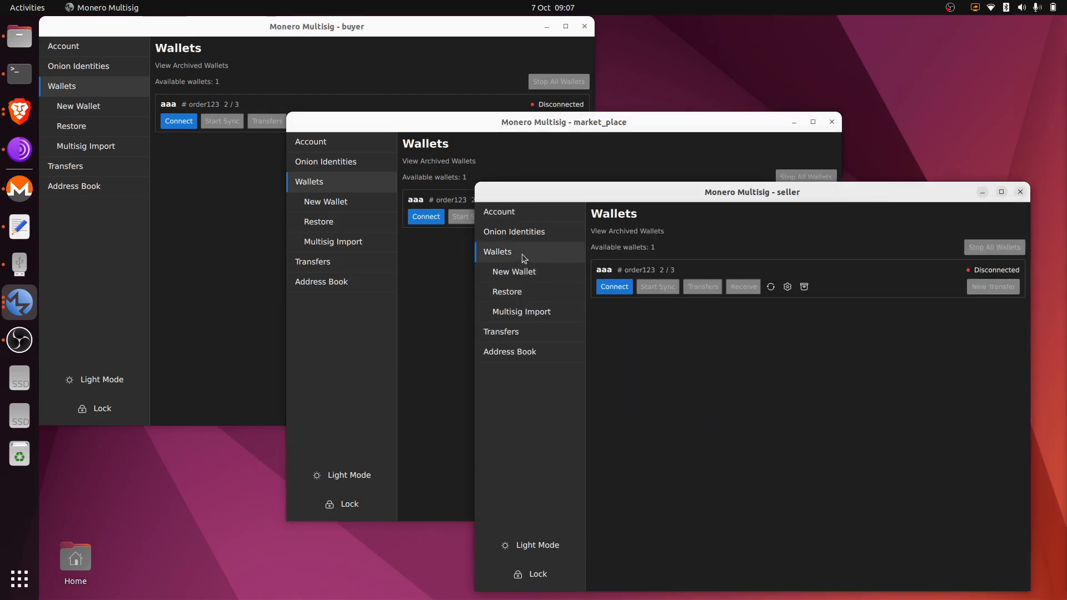
pyautogui.click(391, 67)
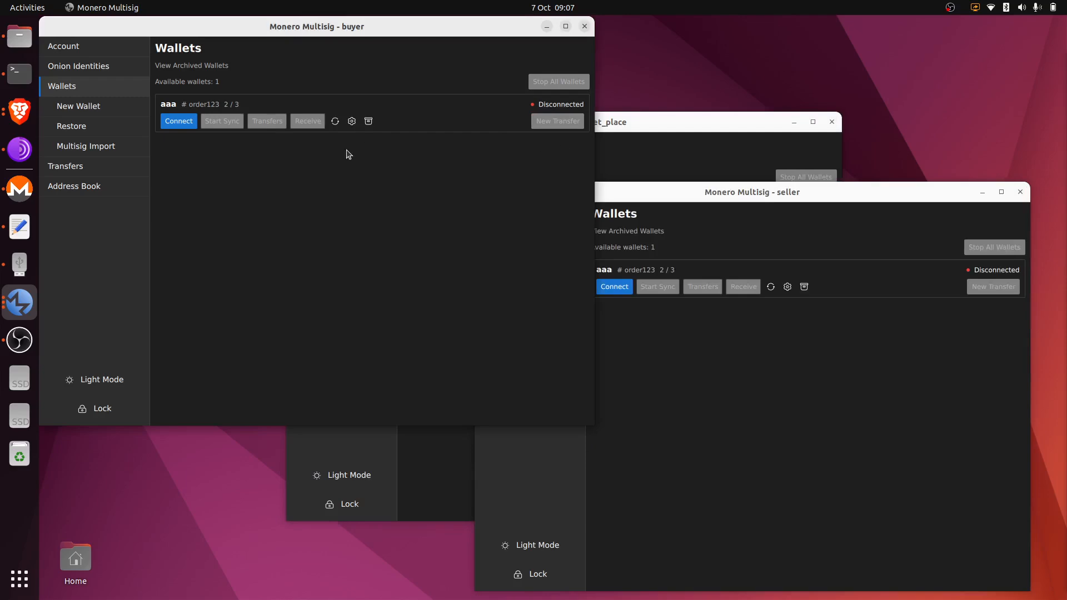
pyautogui.click(183, 124)
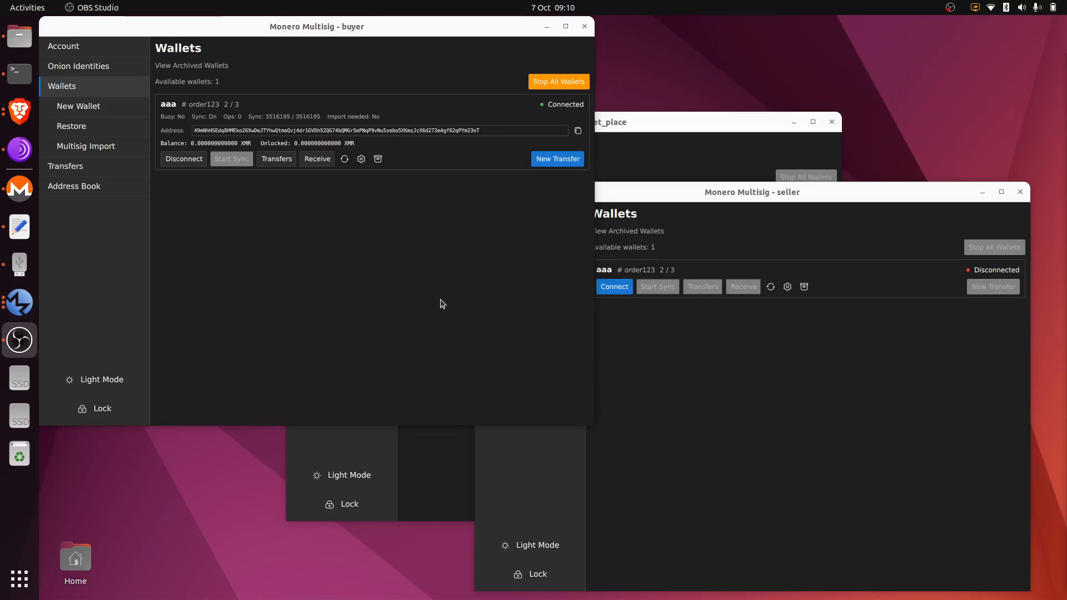
# Refresh wallet aaa, confirm the pending +0.1 XMR deposit in its transfers, then open Receive.
pyautogui.click(345, 159)
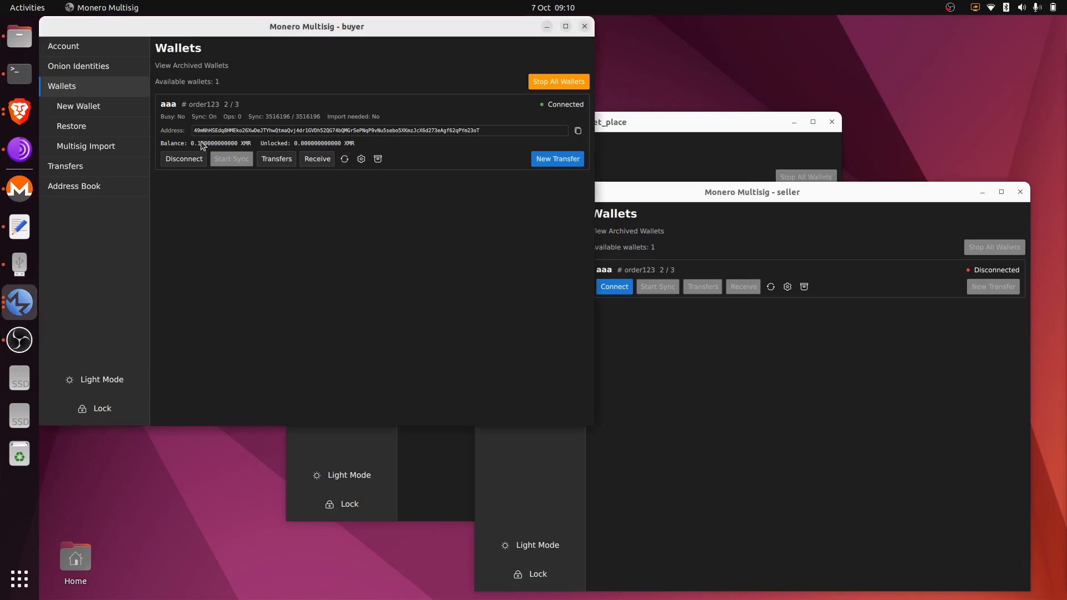
pyautogui.click(286, 162)
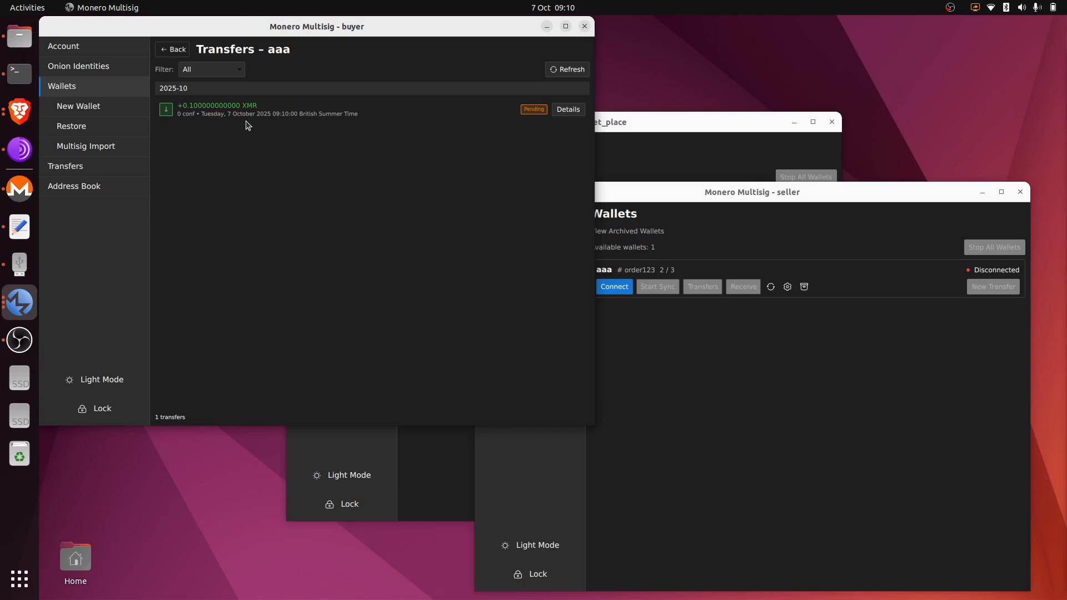
pyautogui.click(185, 57)
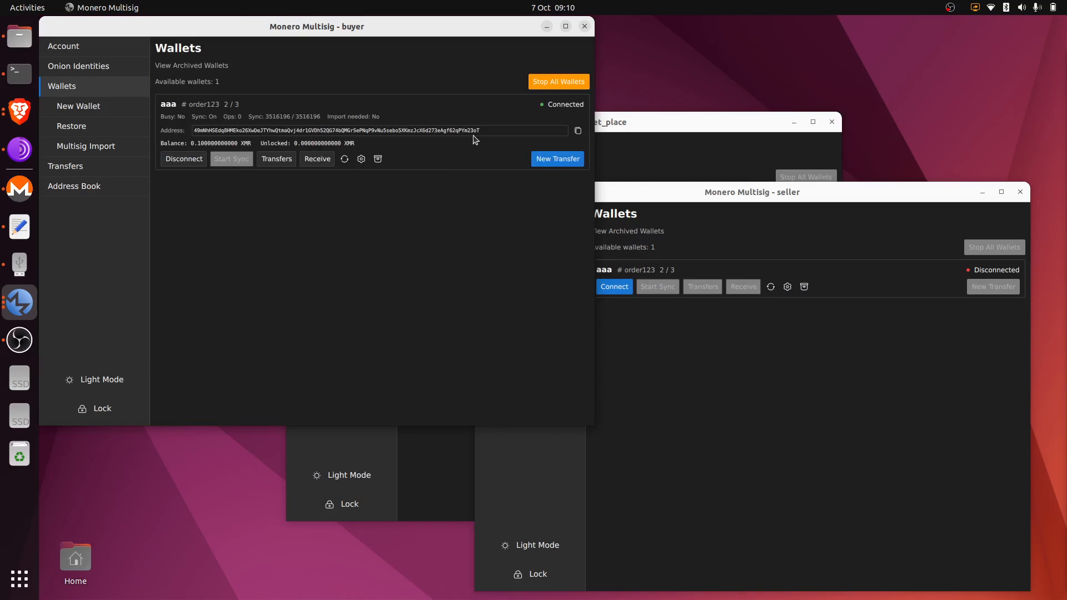
pyautogui.click(318, 161)
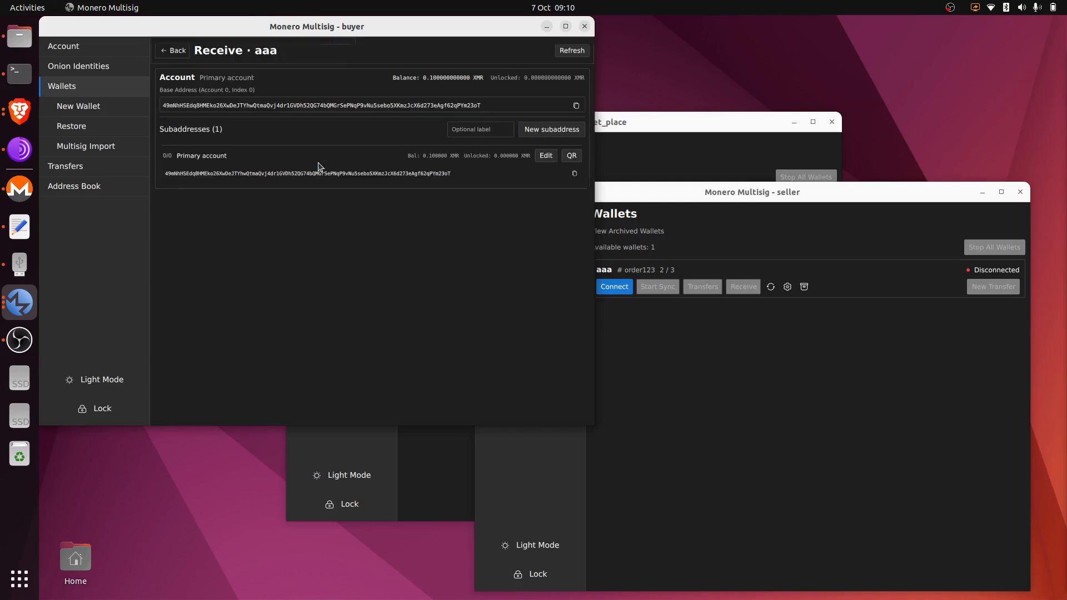
# View the primary address QR code, then add two new subaddresses to wallet aaa.
pyautogui.click(572, 156)
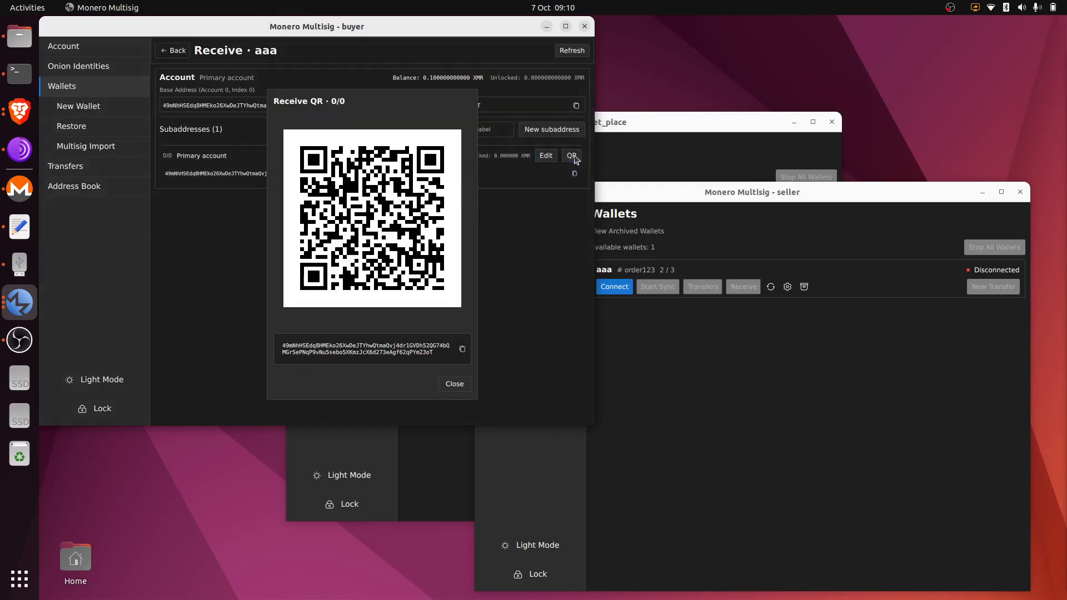
pyautogui.click(464, 383)
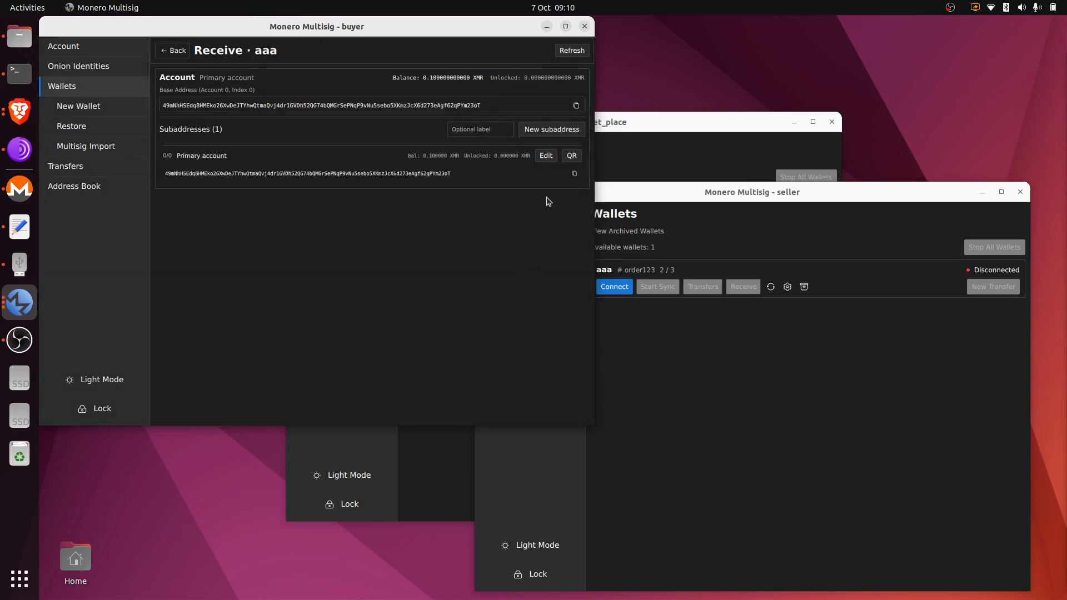
pyautogui.click(568, 133)
pyautogui.click(567, 135)
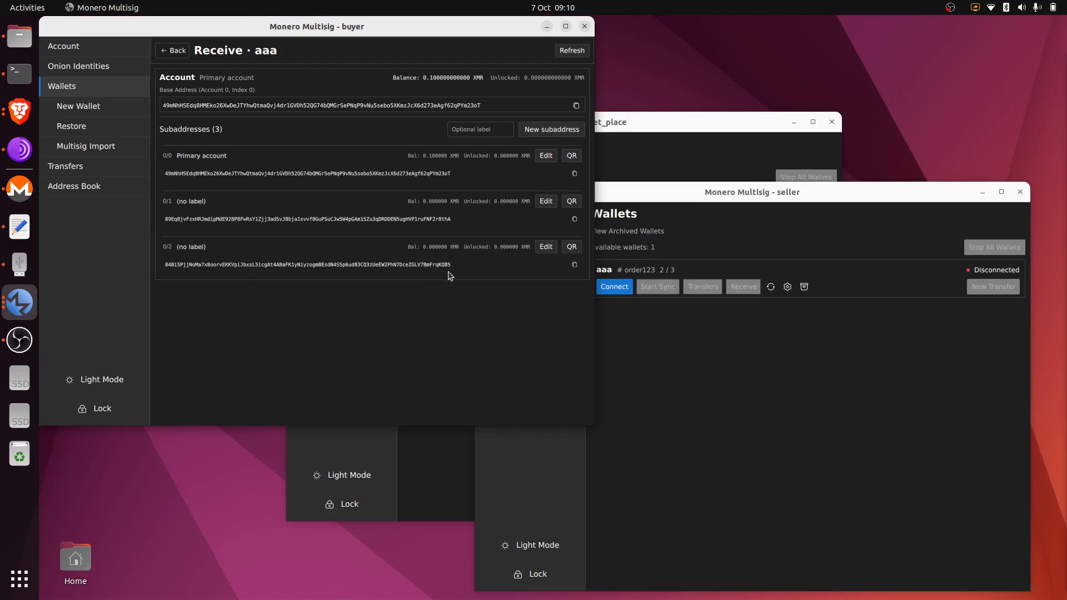
pyautogui.click(185, 52)
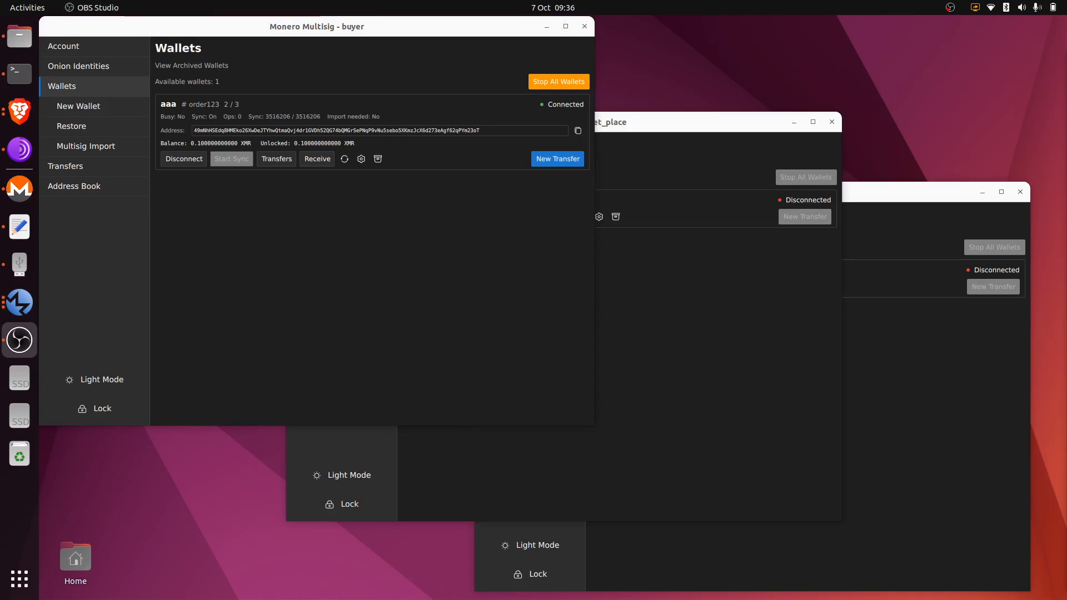
pyautogui.click(548, 288)
pyautogui.click(291, 161)
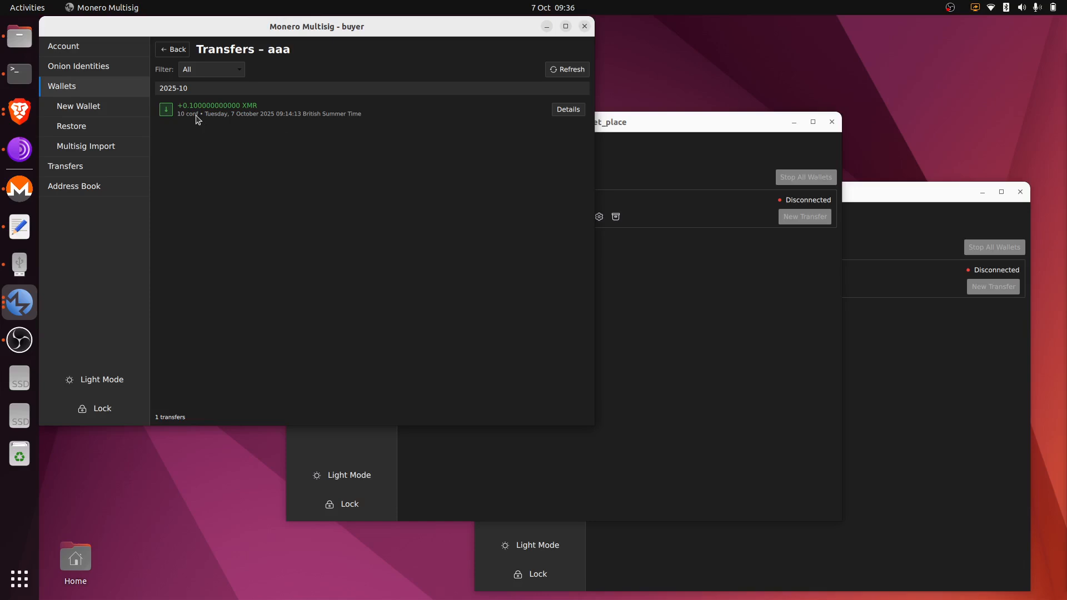
pyautogui.click(181, 56)
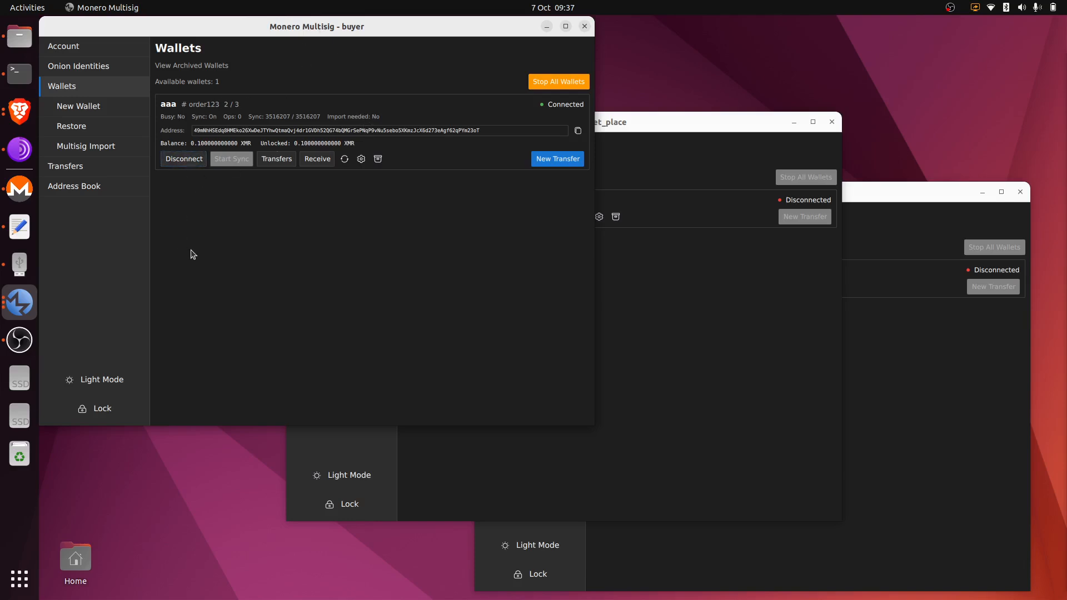
# Check the Multisig Import sessions in the buyer, market_place and seller windows.
pyautogui.click(127, 149)
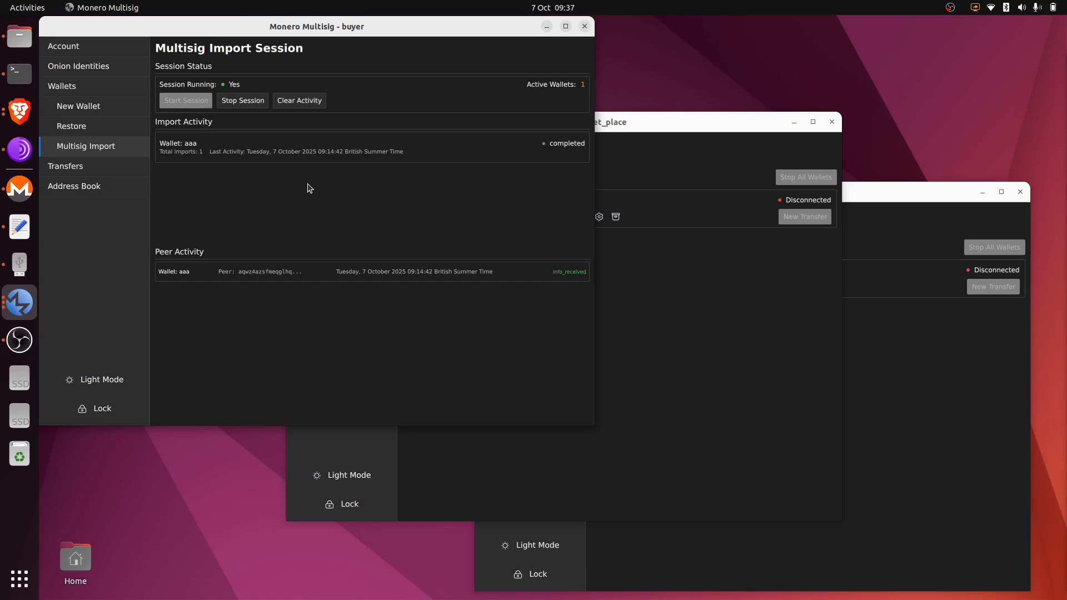
pyautogui.click(98, 91)
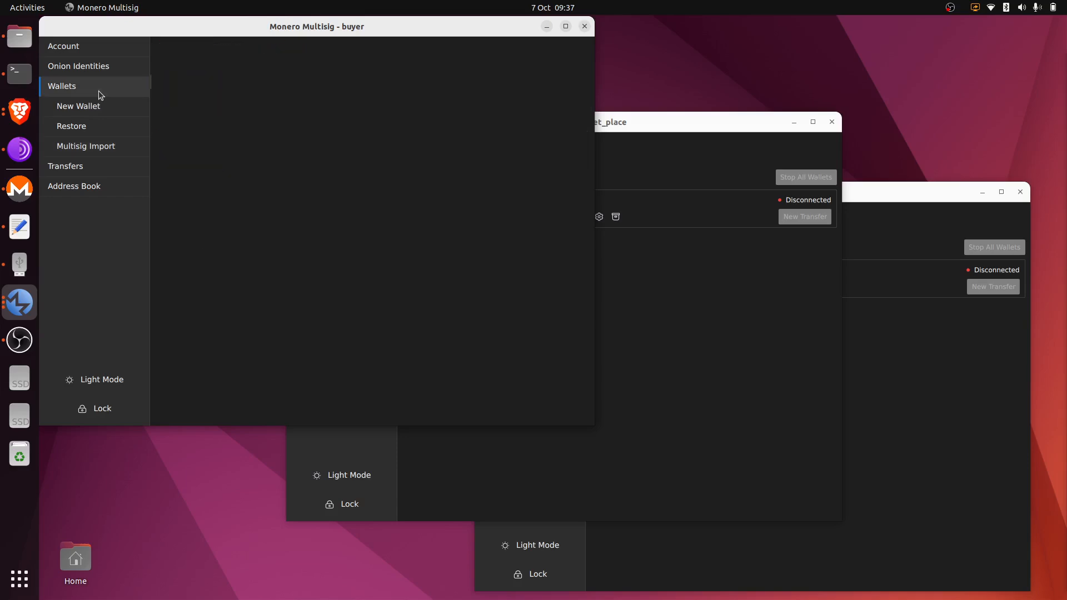
pyautogui.click(127, 149)
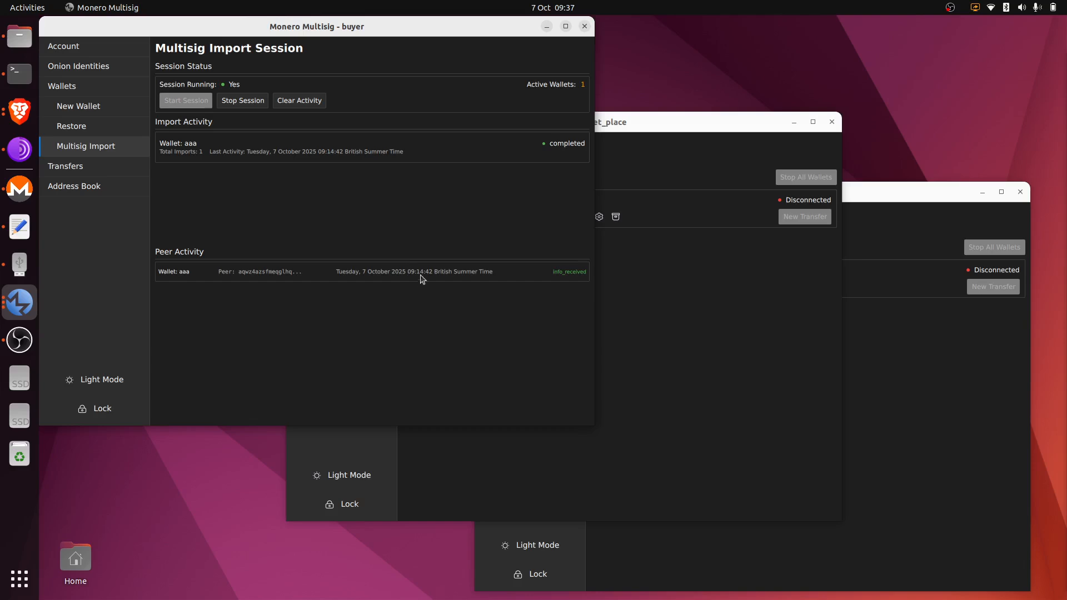
pyautogui.click(699, 349)
pyautogui.click(359, 247)
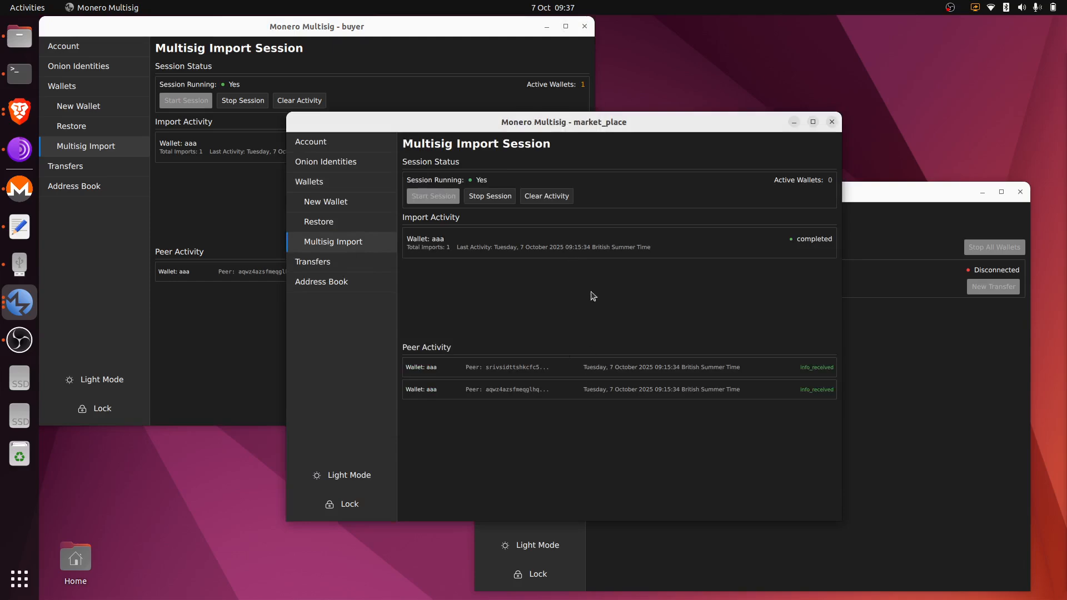
pyautogui.click(867, 431)
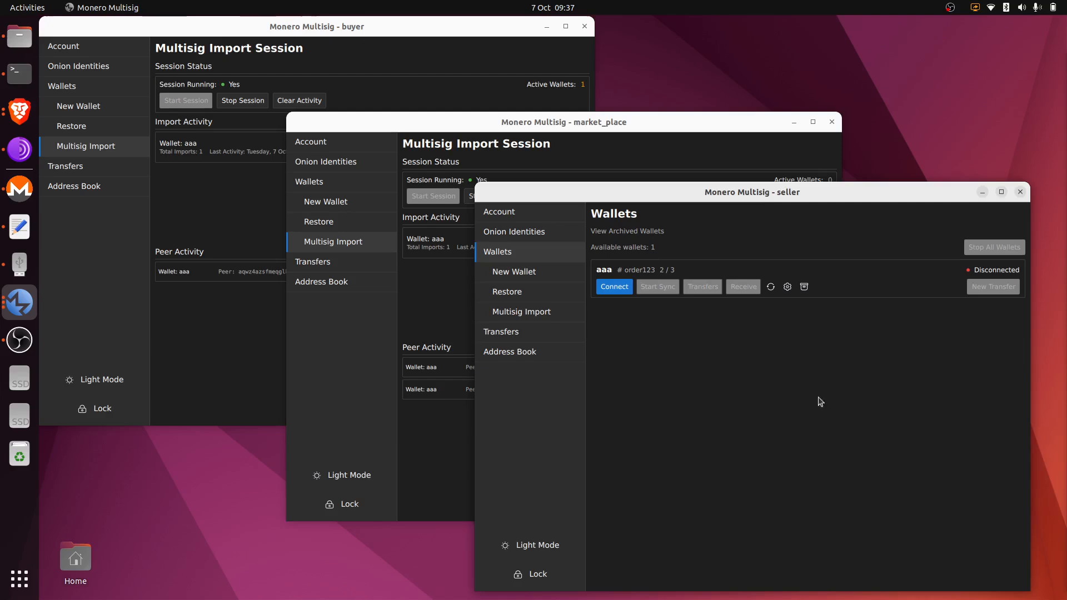
pyautogui.click(518, 311)
# Return the seller, market_place and buyer windows to their Wallets lists.
pyautogui.click(510, 251)
pyautogui.click(433, 236)
pyautogui.click(330, 185)
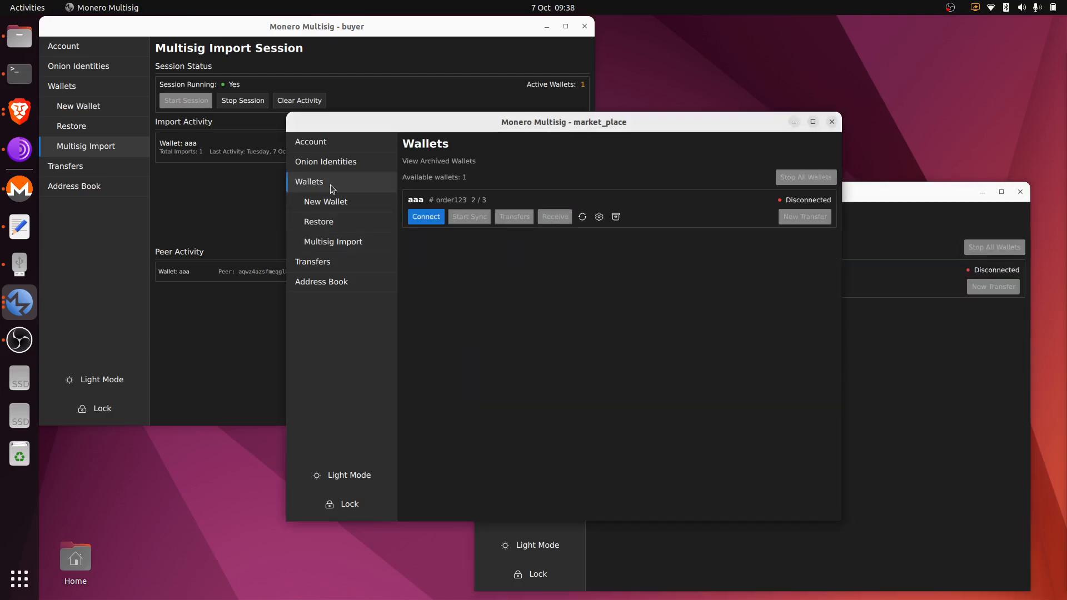
pyautogui.click(242, 201)
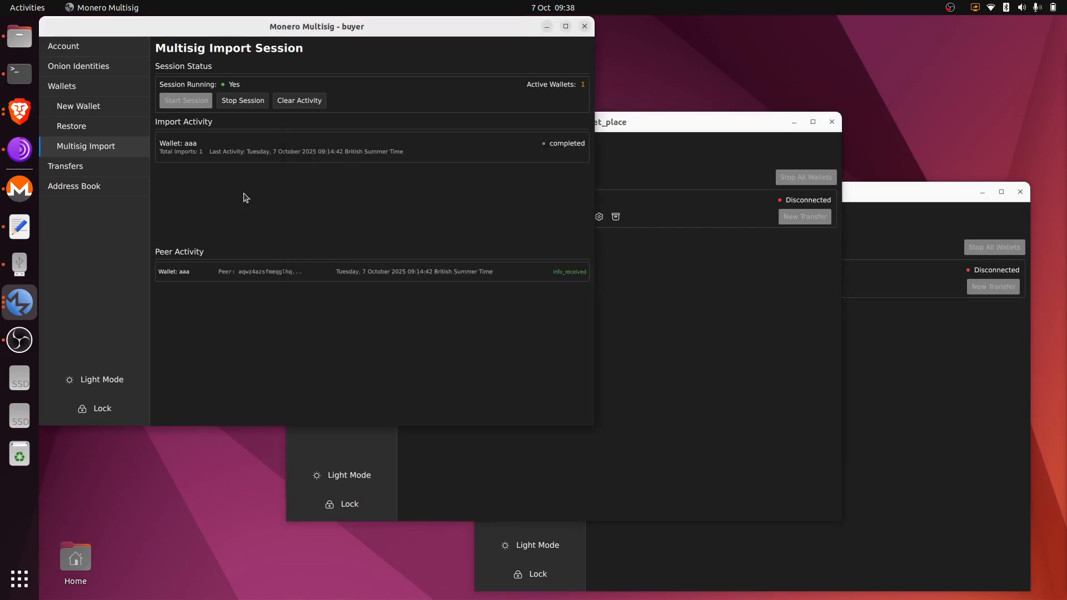
pyautogui.click(106, 92)
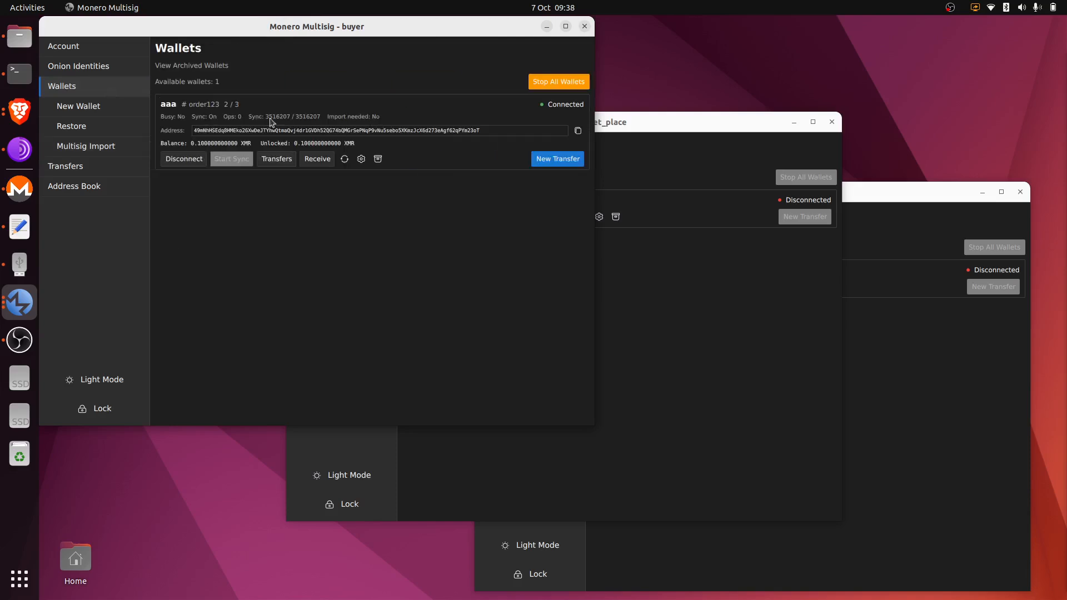
pyautogui.click(128, 149)
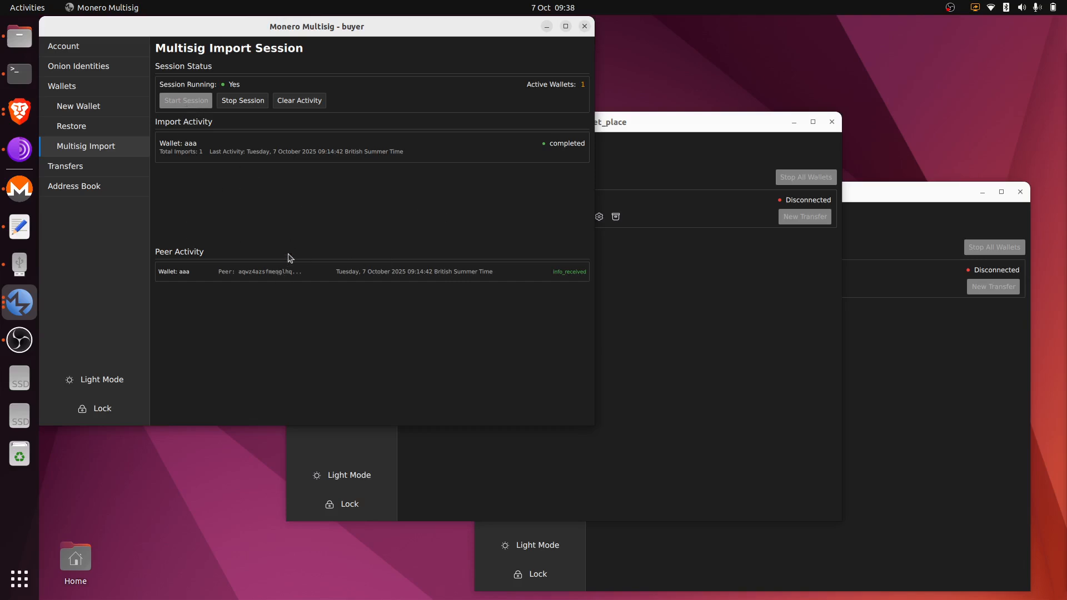
pyautogui.click(97, 95)
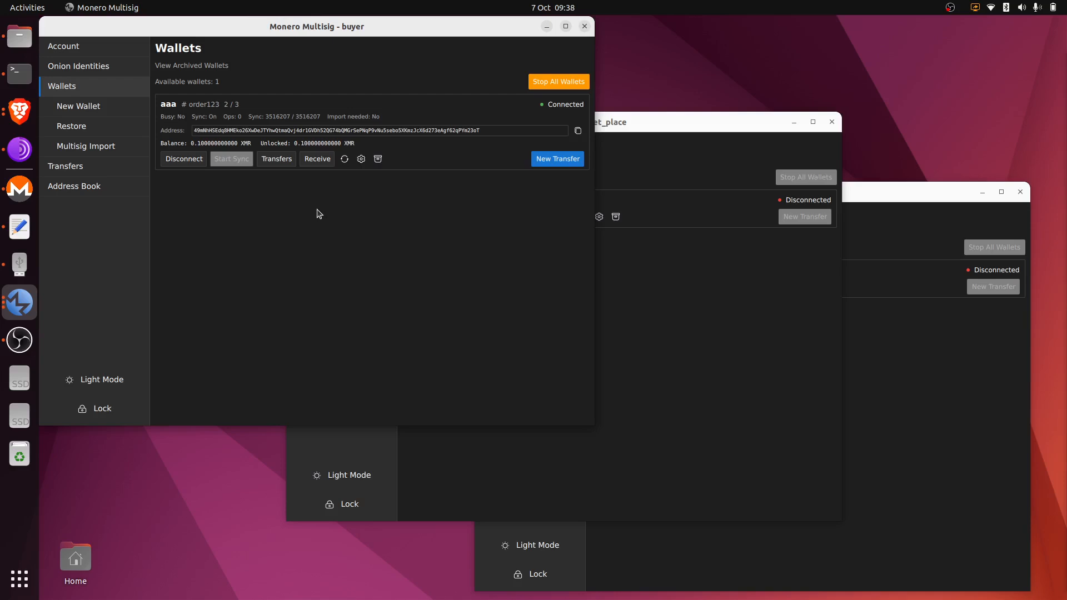
pyautogui.click(900, 430)
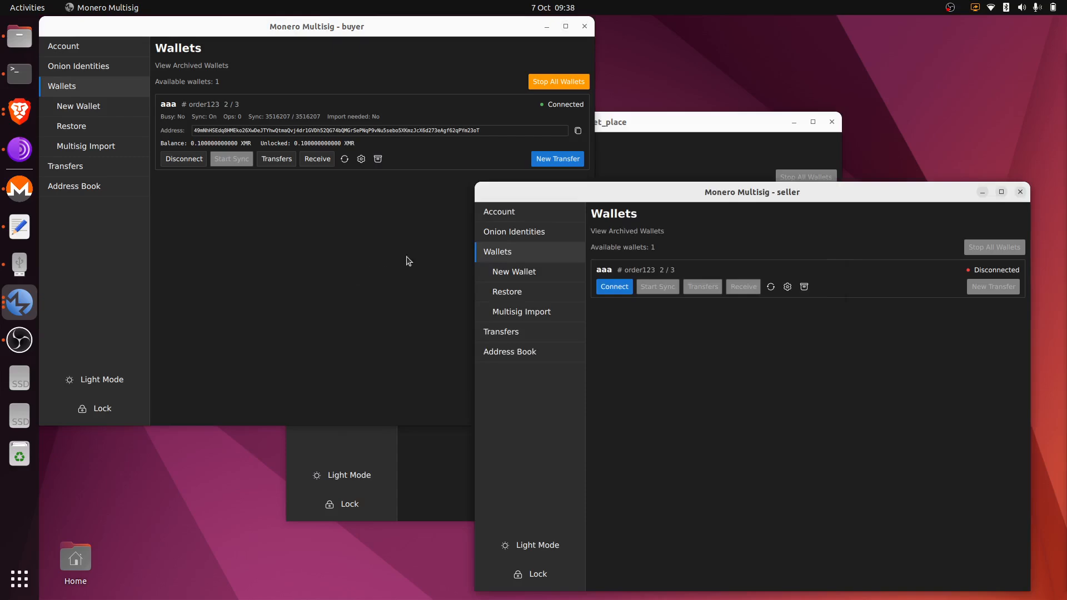
pyautogui.click(632, 128)
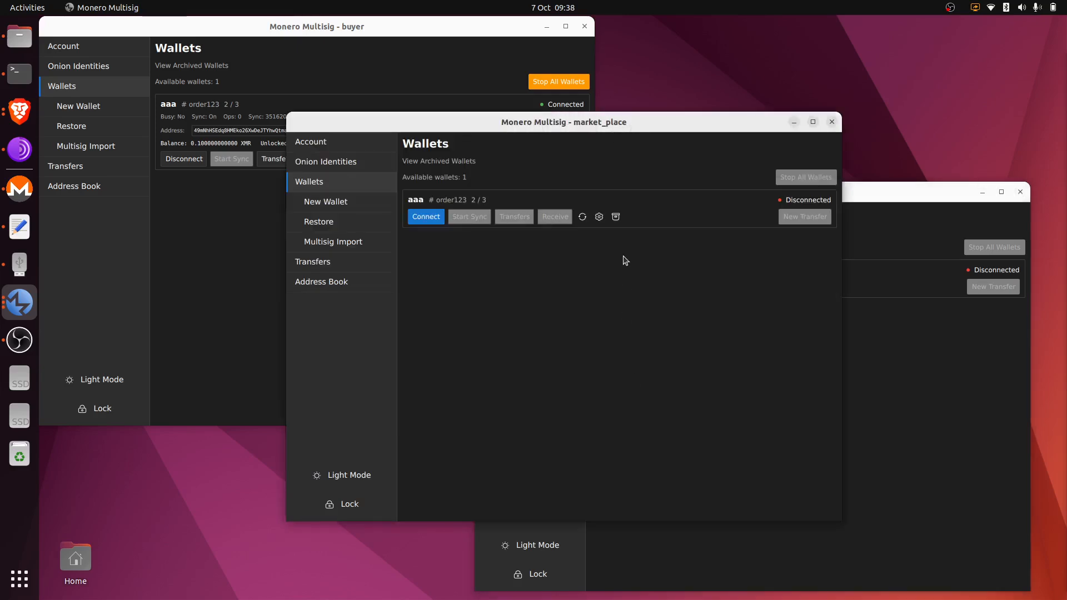
# Connect market_place's wallet aaa and draft a 0.1 XMR transfer to seller-XMR-Address, fee deducted.
pyautogui.click(910, 401)
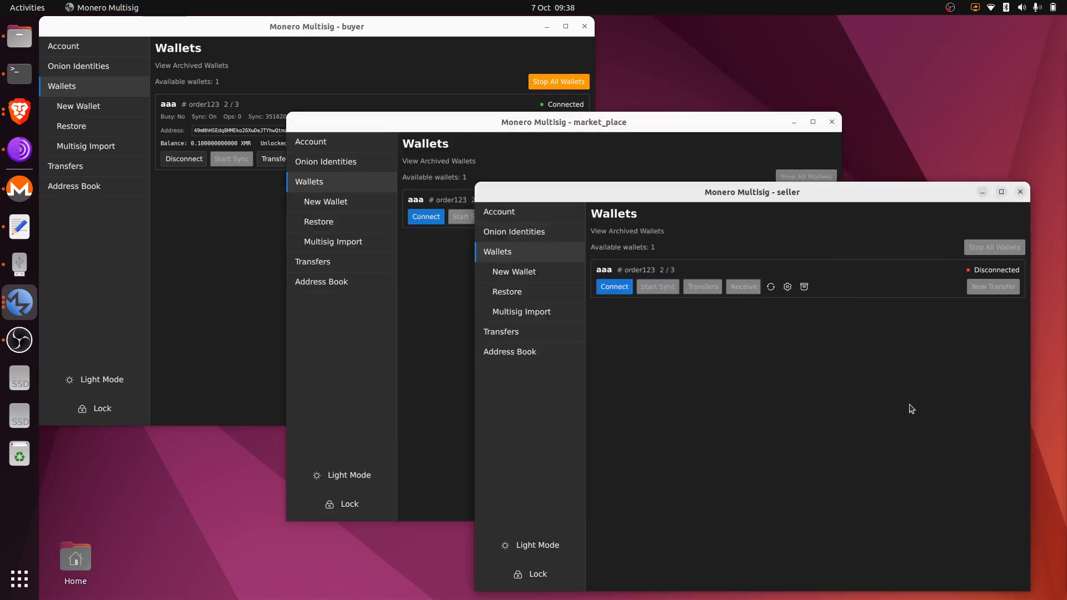
pyautogui.click(425, 328)
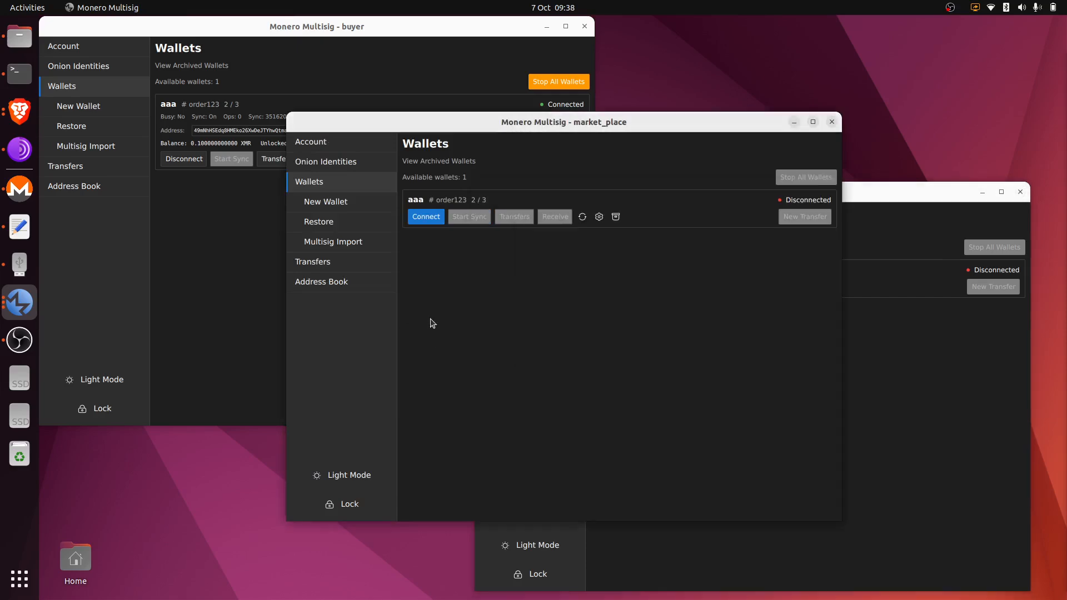
pyautogui.click(427, 218)
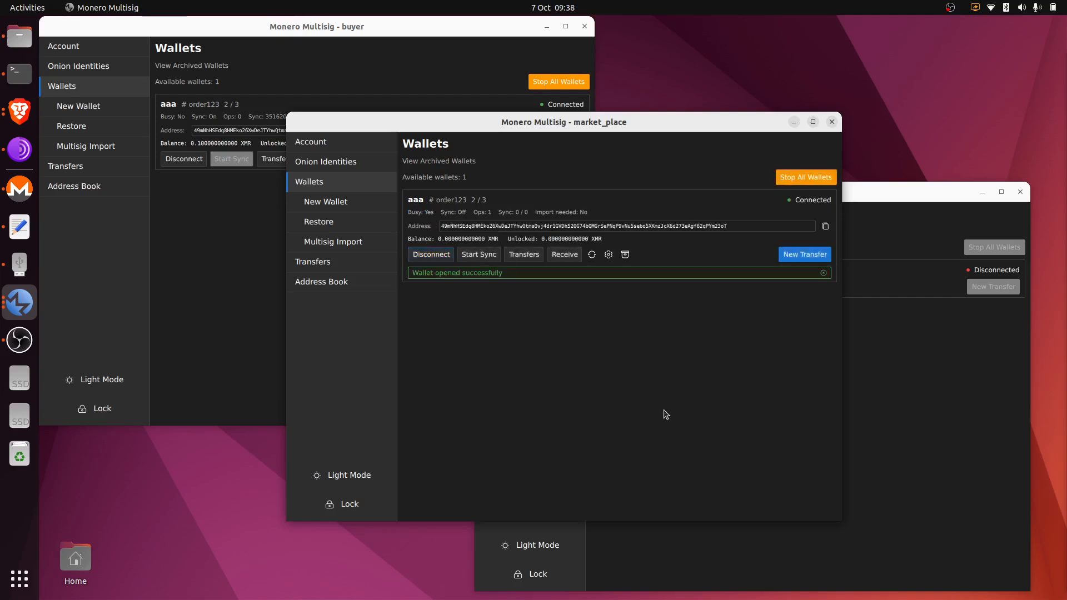
pyautogui.click(811, 255)
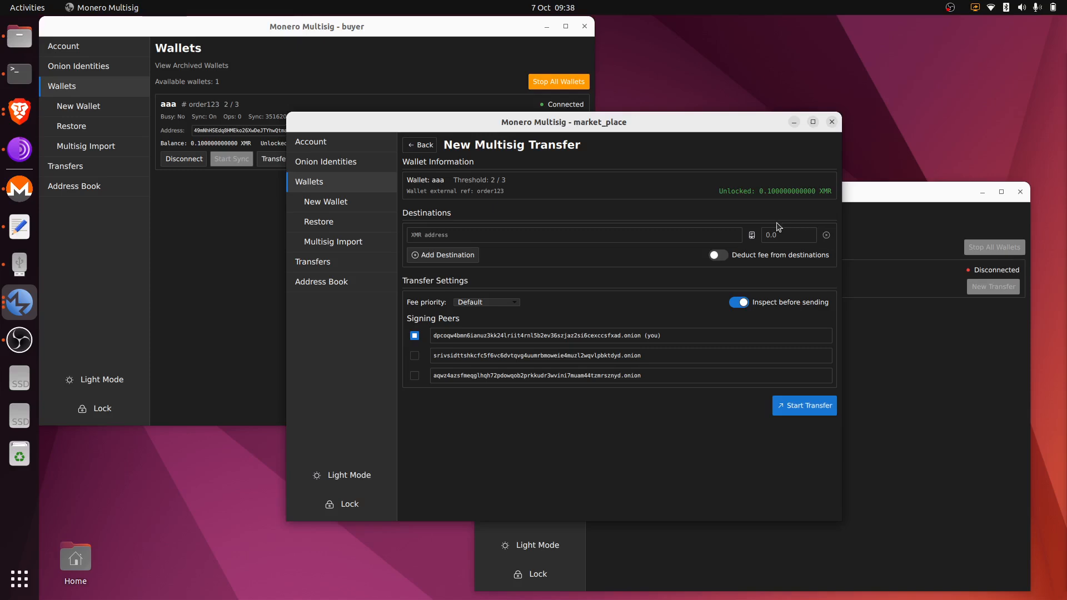
pyautogui.click(752, 235)
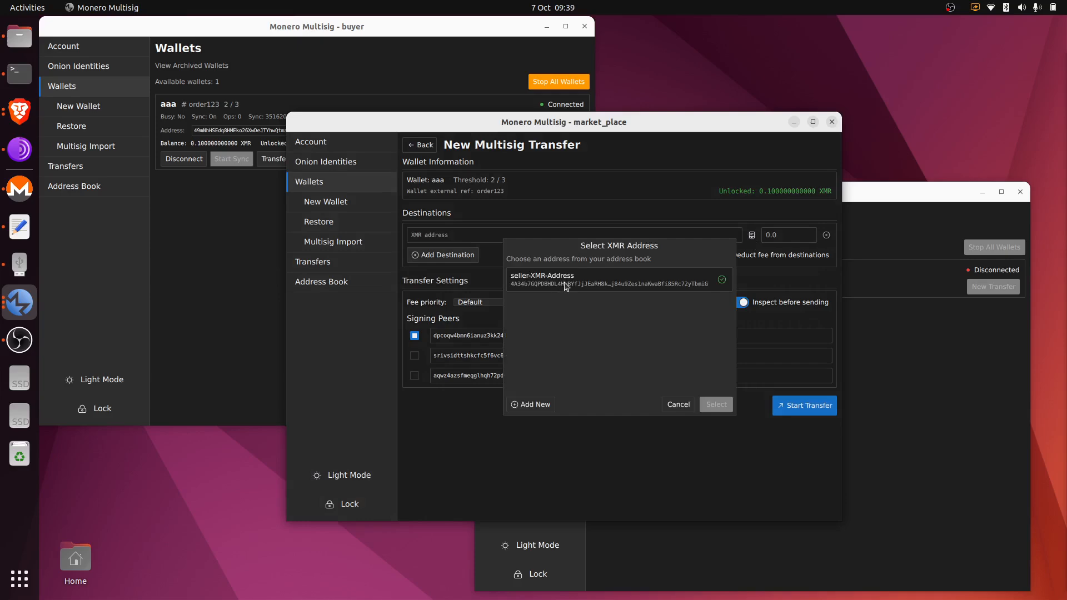
pyautogui.doubleClick(621, 286)
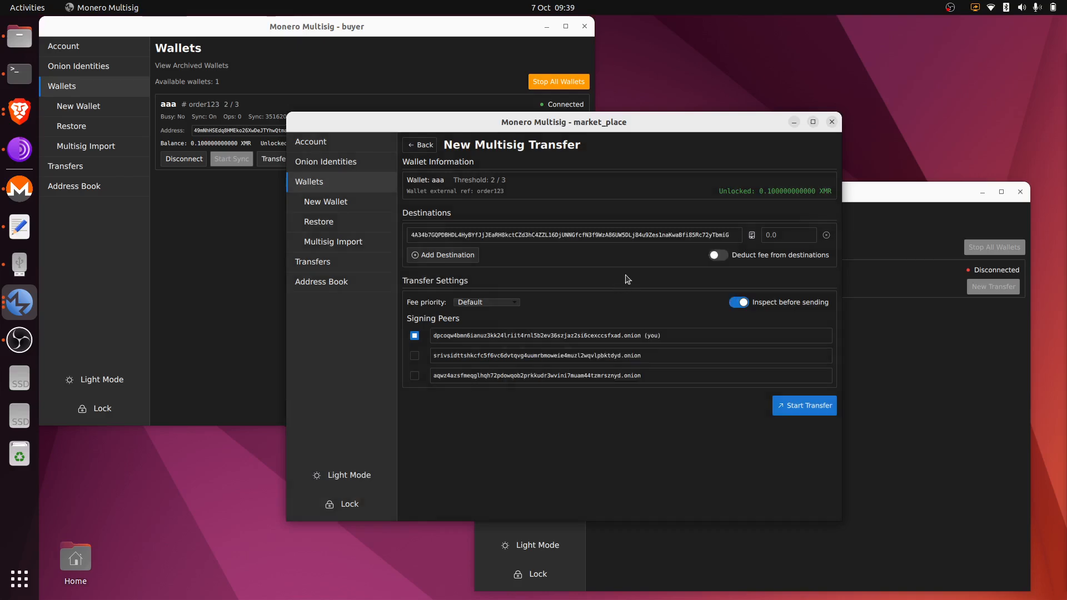
pyautogui.click(794, 235)
pyautogui.click(722, 256)
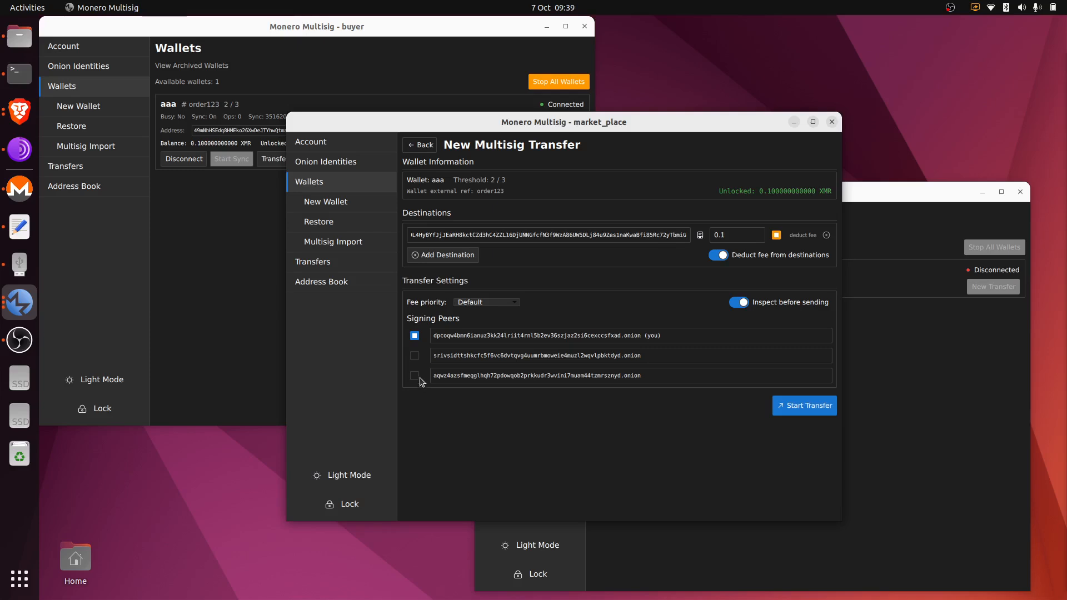
# Add the seller's onion address as the third signing peer and start the transfer.
pyautogui.click(919, 375)
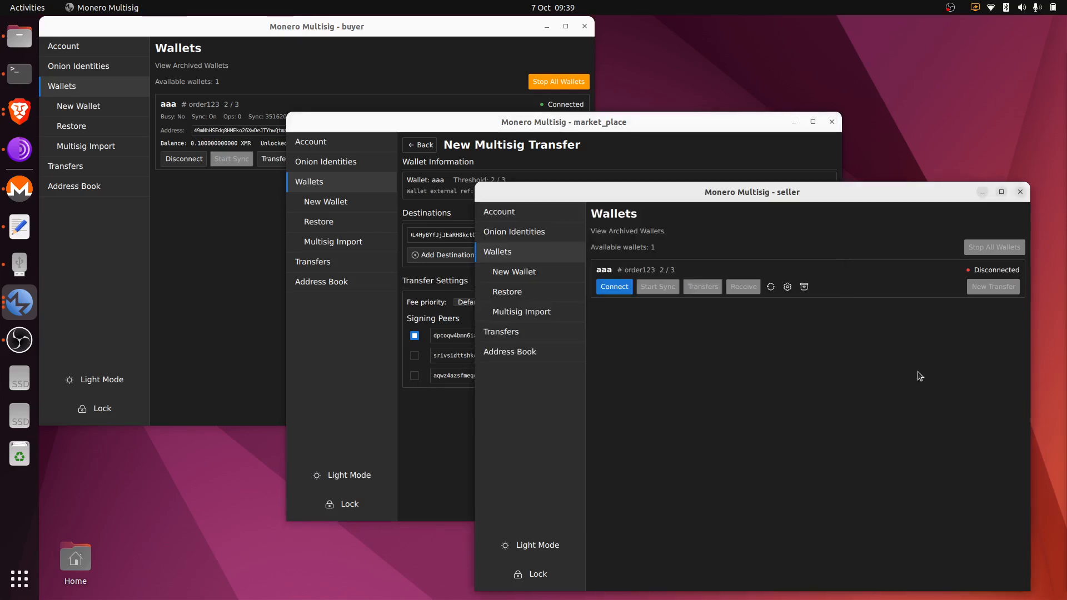
pyautogui.click(515, 235)
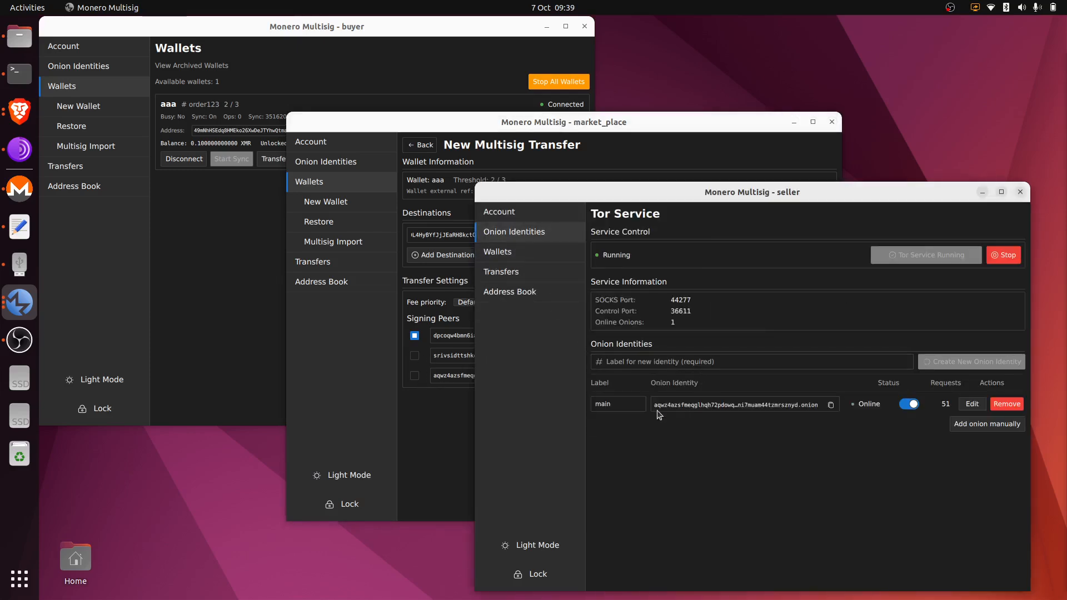
pyautogui.click(416, 414)
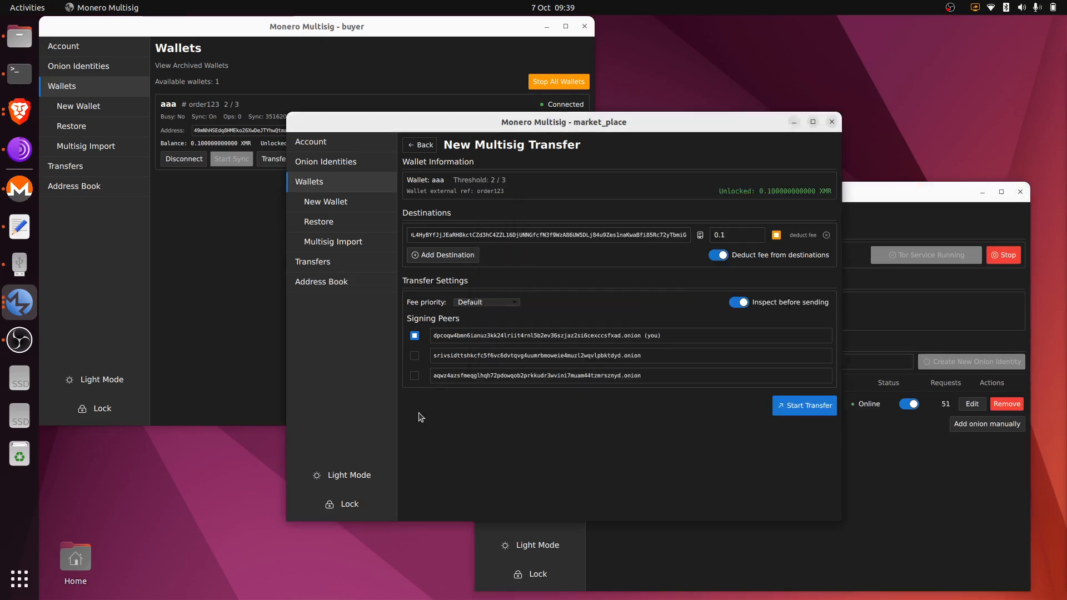
pyautogui.click(415, 376)
pyautogui.click(880, 203)
pyautogui.click(551, 254)
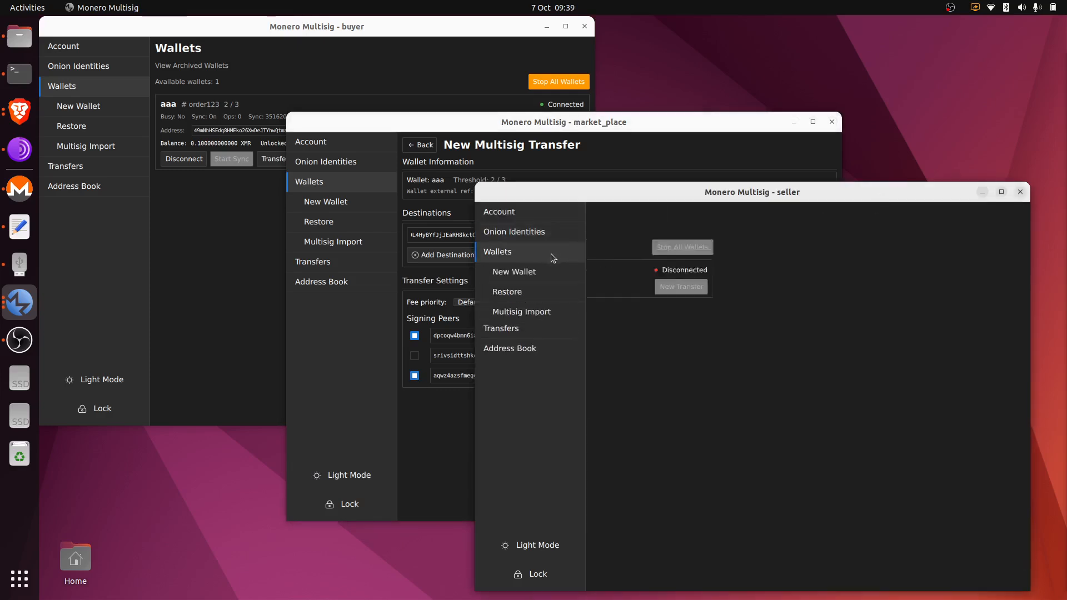
pyautogui.click(542, 133)
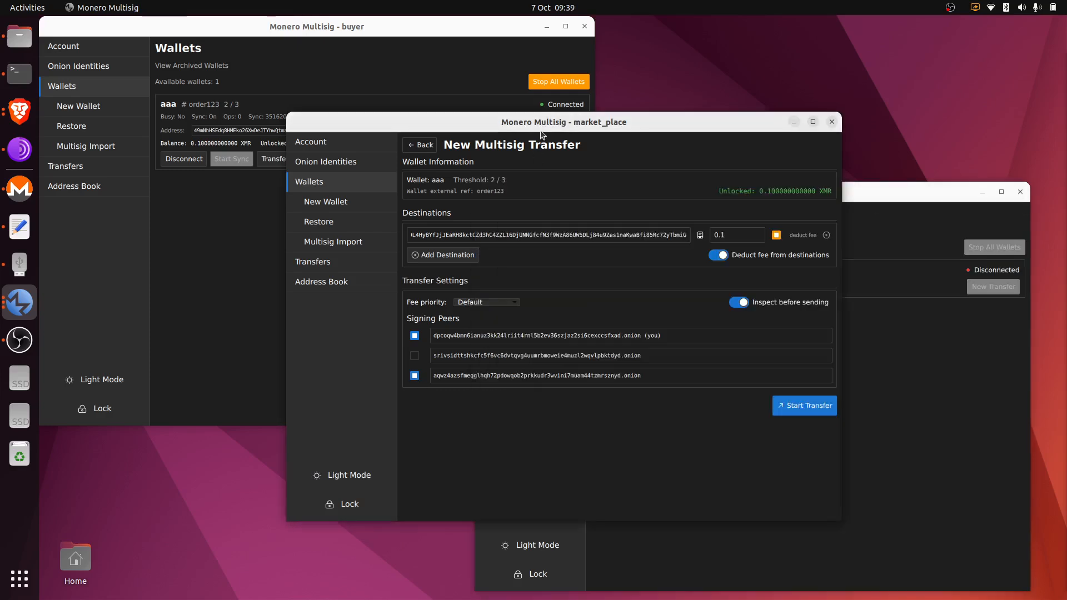
pyautogui.click(812, 408)
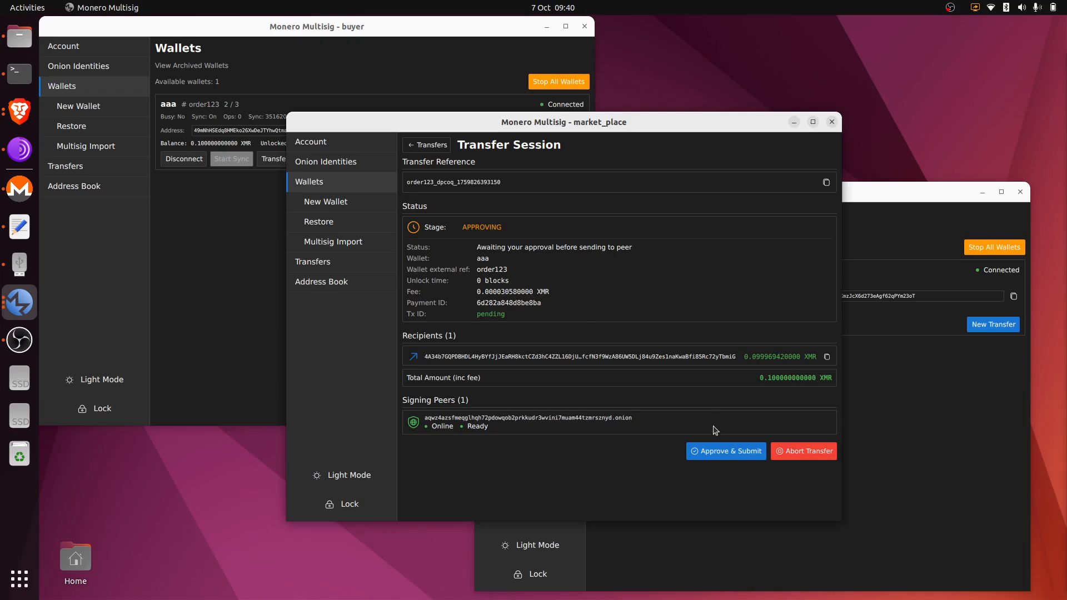
# Approve and submit the 0.1 XMR transfer to the seller for co-signing.
pyautogui.click(732, 454)
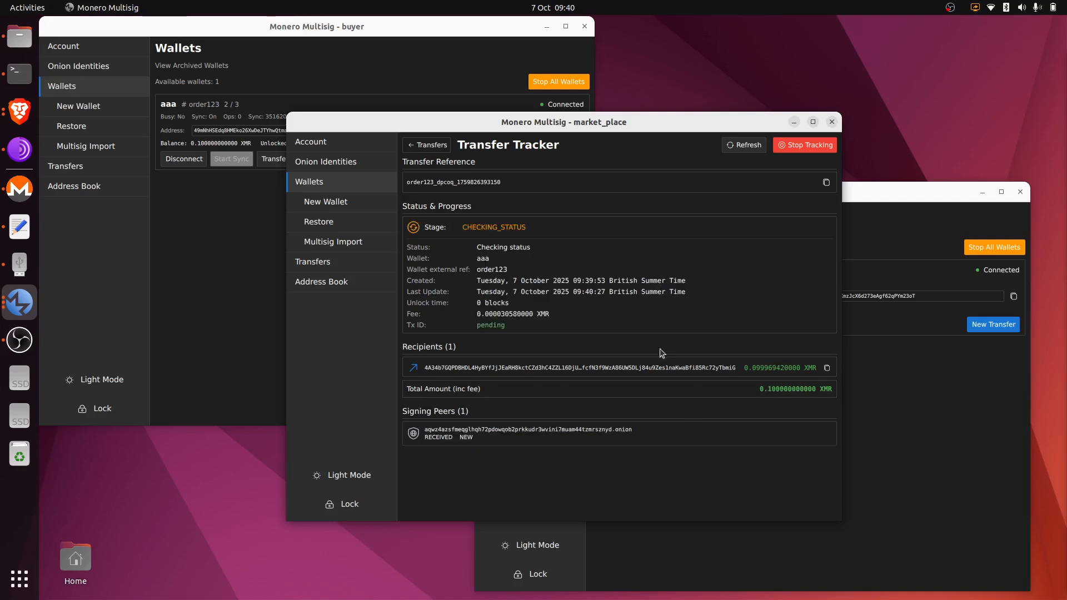
pyautogui.click(899, 202)
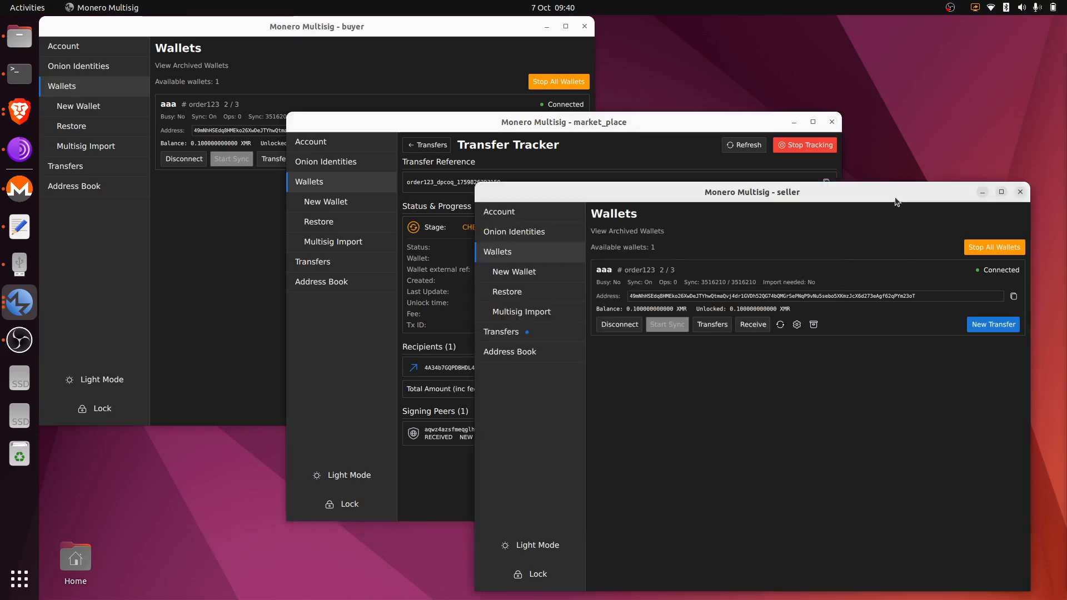
# Approve, sign and relay the incoming order123 transfer in the seller window, watching market_place's tracker.
pyautogui.click(562, 331)
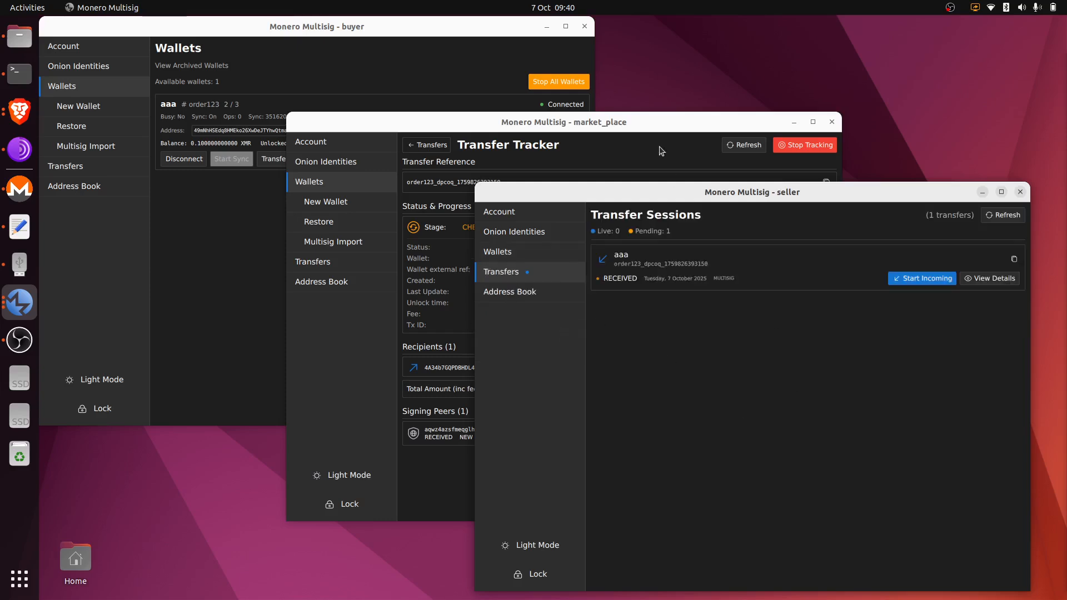
pyautogui.click(653, 132)
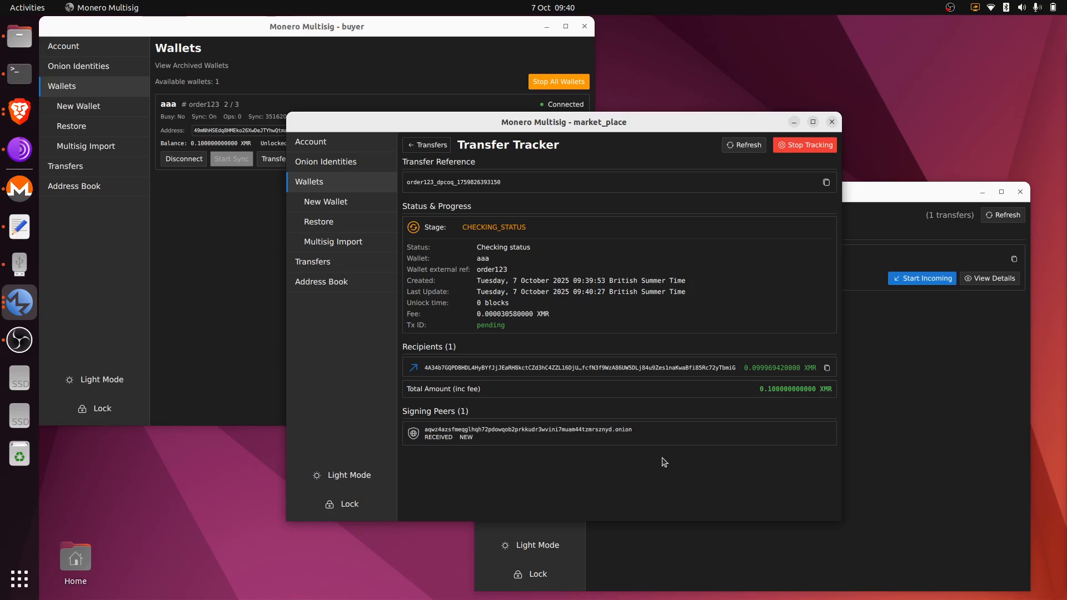
pyautogui.click(925, 423)
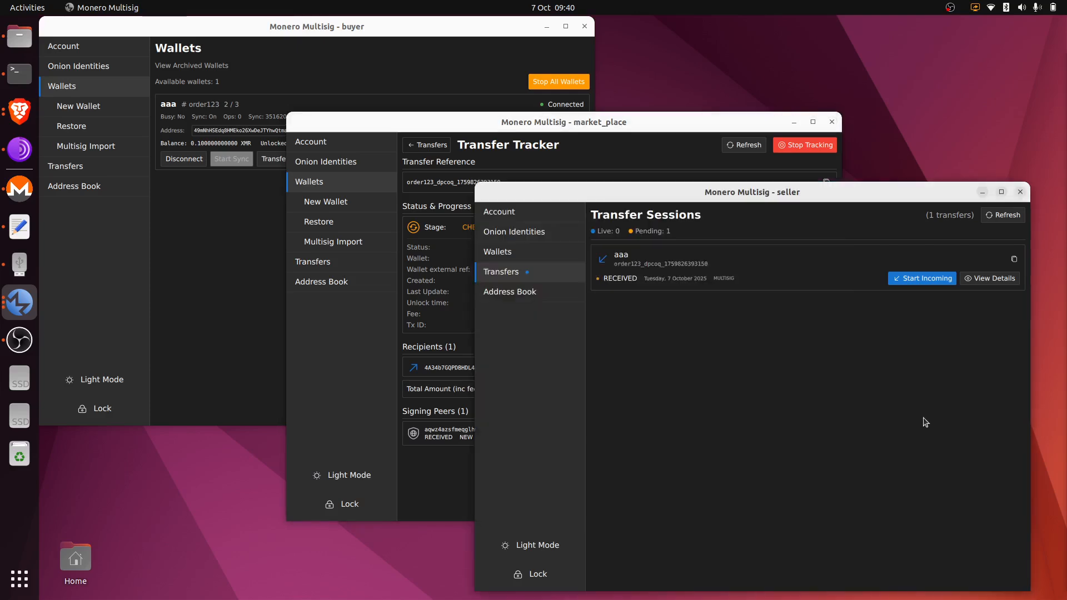
pyautogui.click(941, 284)
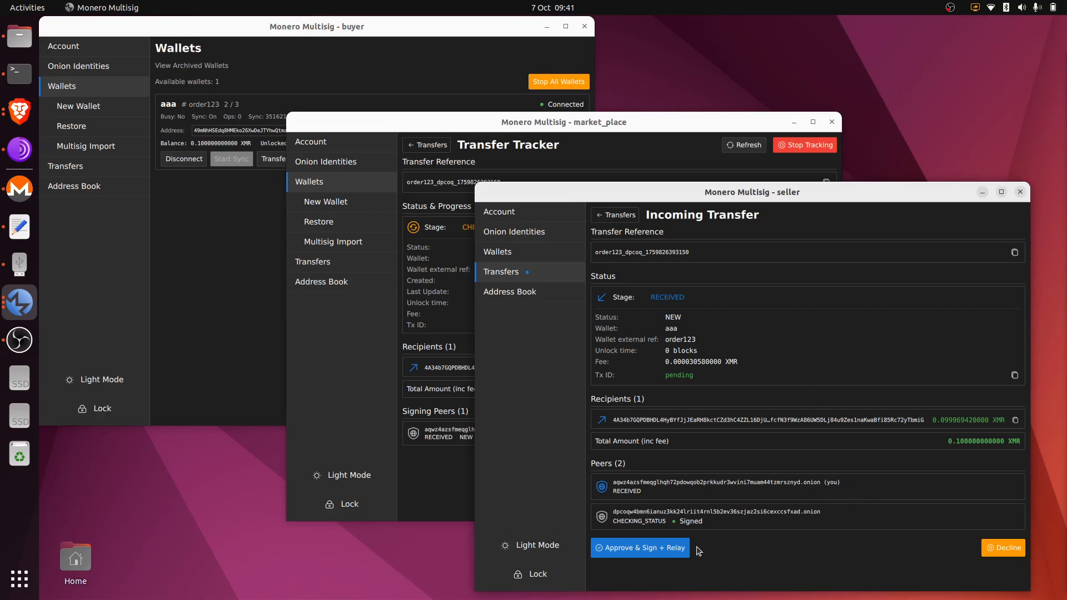
pyautogui.click(674, 550)
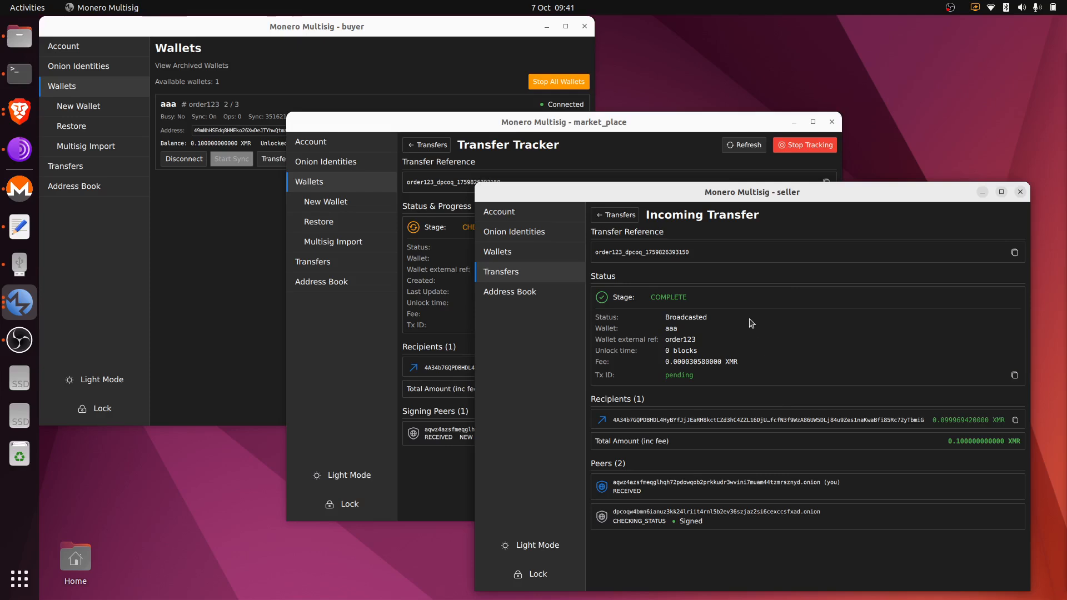
pyautogui.click(674, 155)
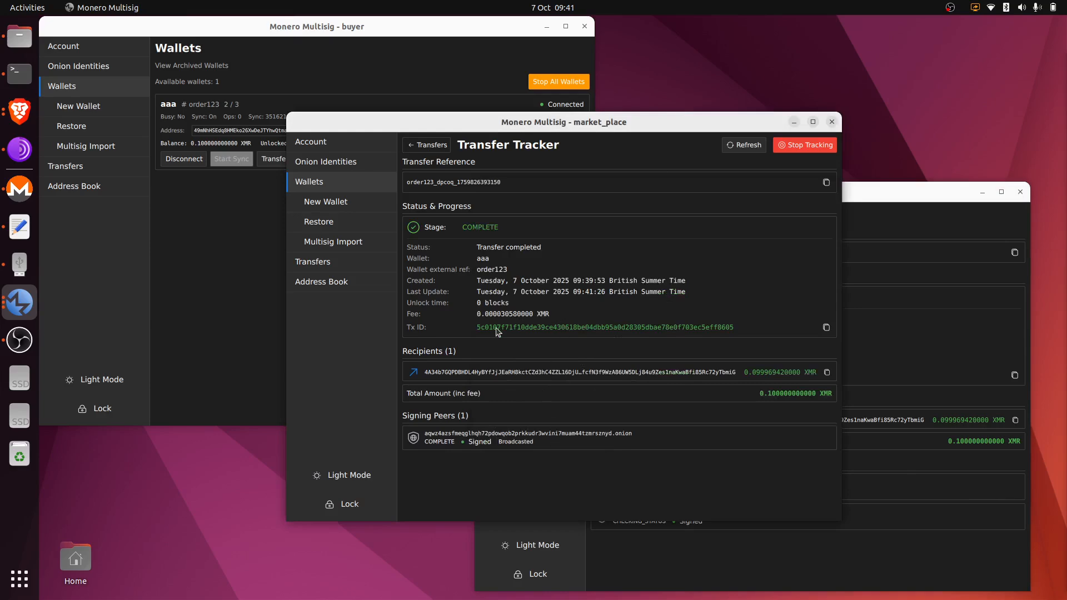
pyautogui.click(856, 345)
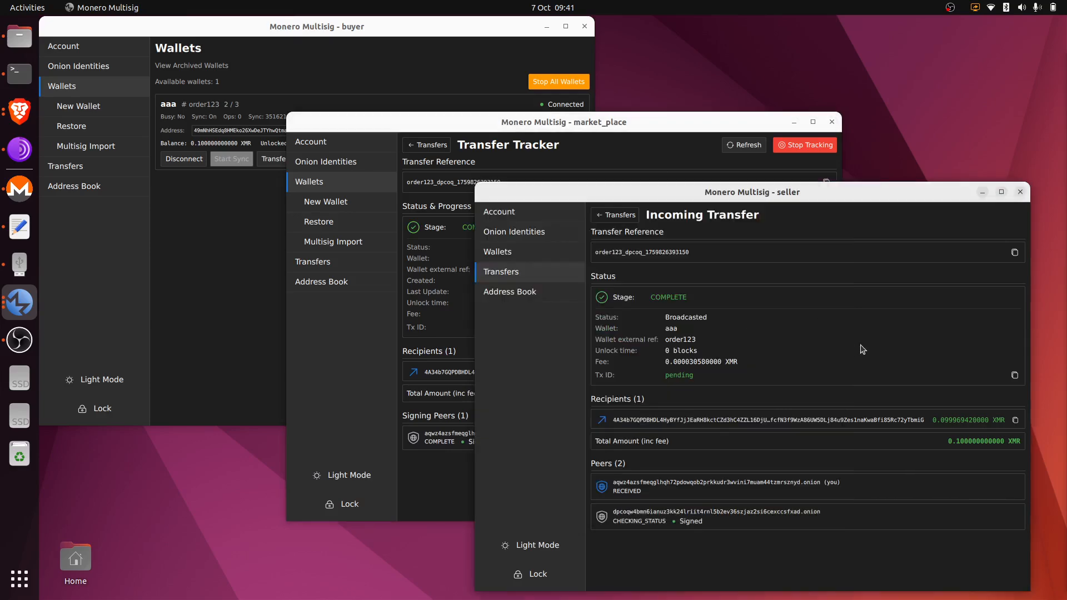
pyautogui.click(628, 222)
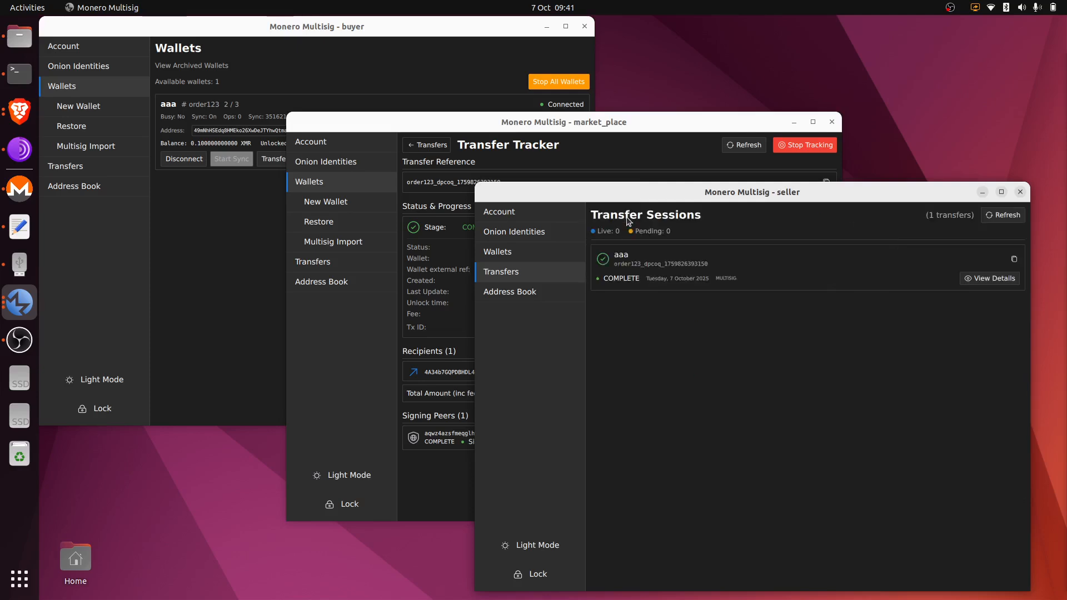
# Review the seller's saved details of the completed order123 transfer, then show market_place's Wallets page.
pyautogui.click(992, 280)
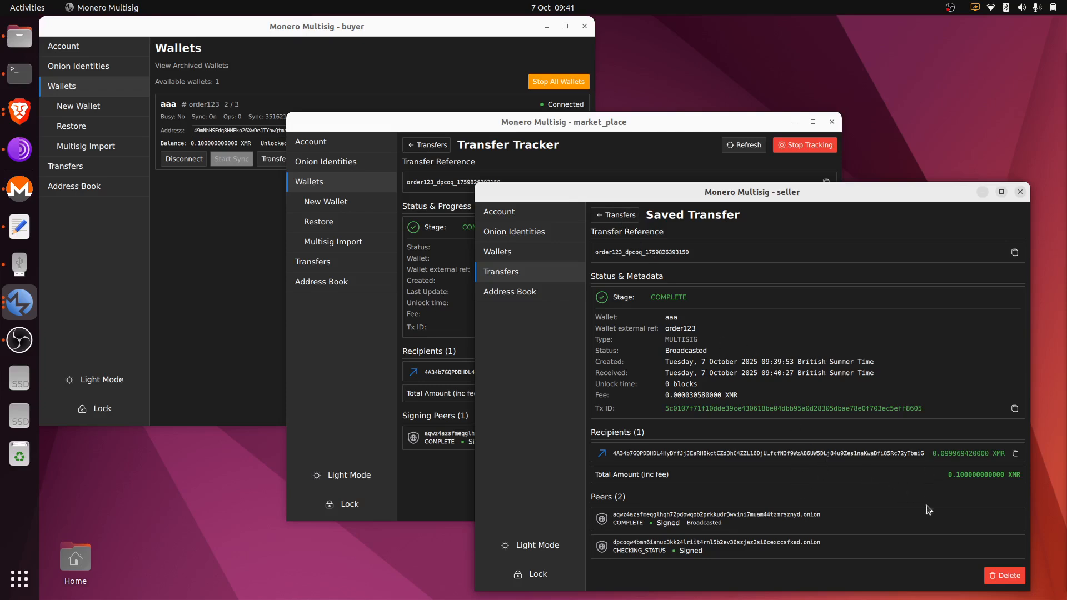
pyautogui.click(614, 217)
pyautogui.click(613, 159)
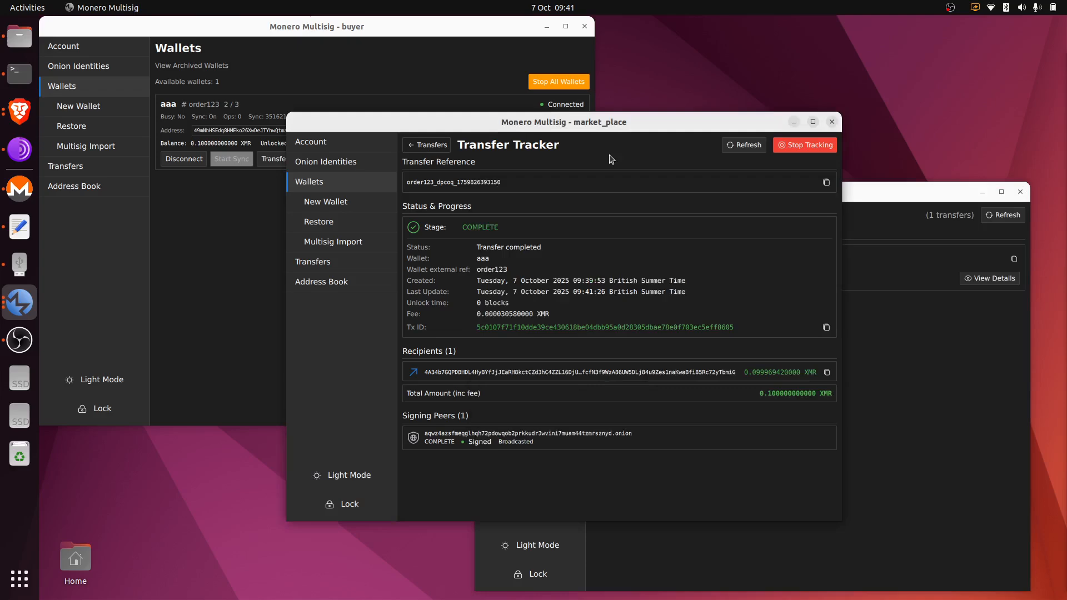
pyautogui.click(365, 179)
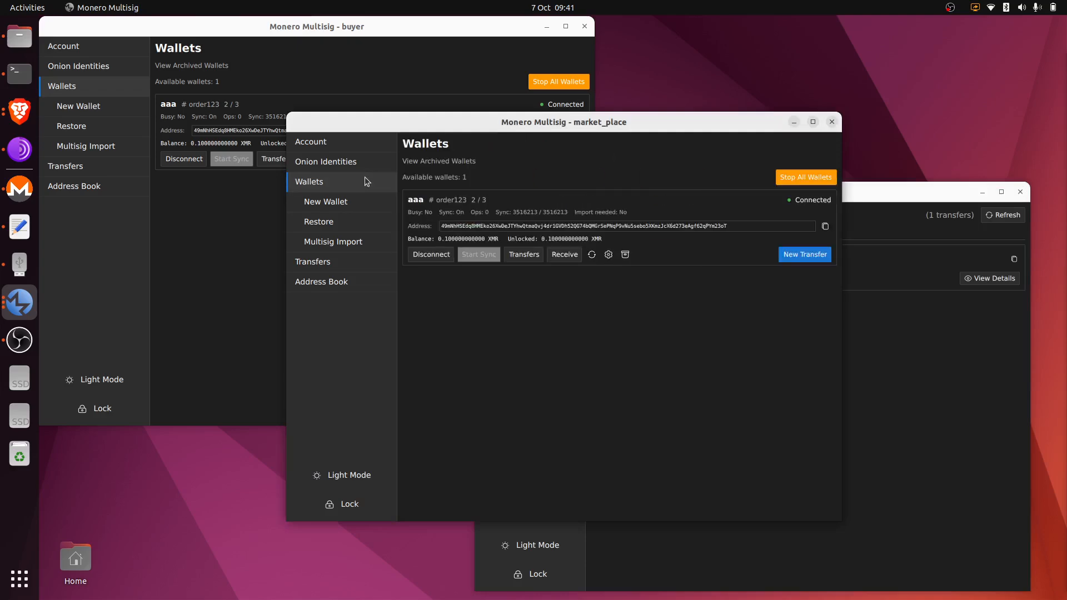
# Show wallet aaa's transfers in seller and market_place, including the pending -0.099969420000 XMR.
pyautogui.click(881, 366)
pyautogui.click(545, 249)
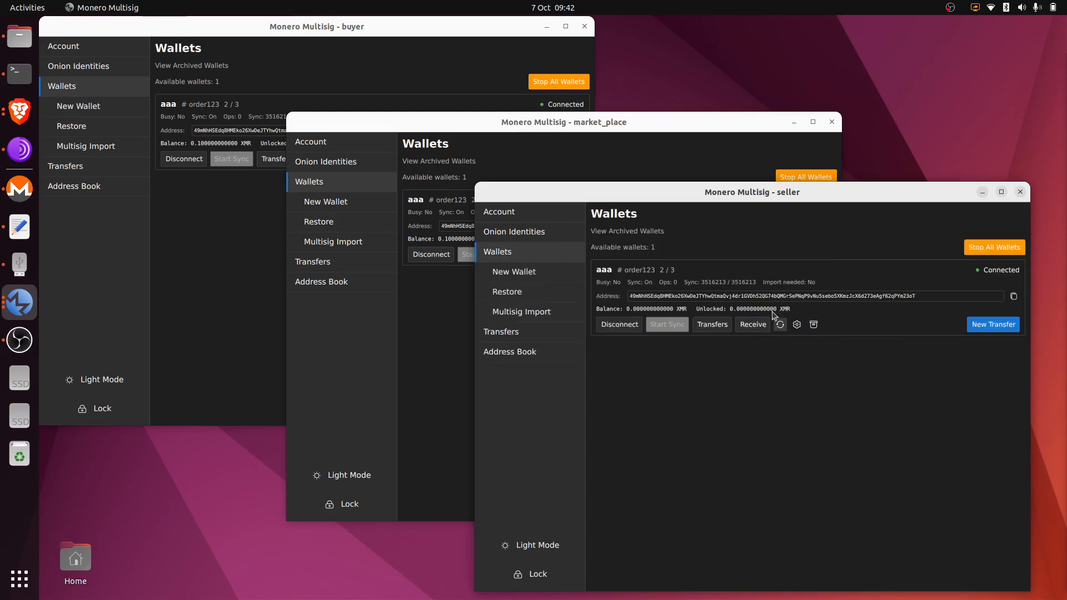
pyautogui.click(712, 324)
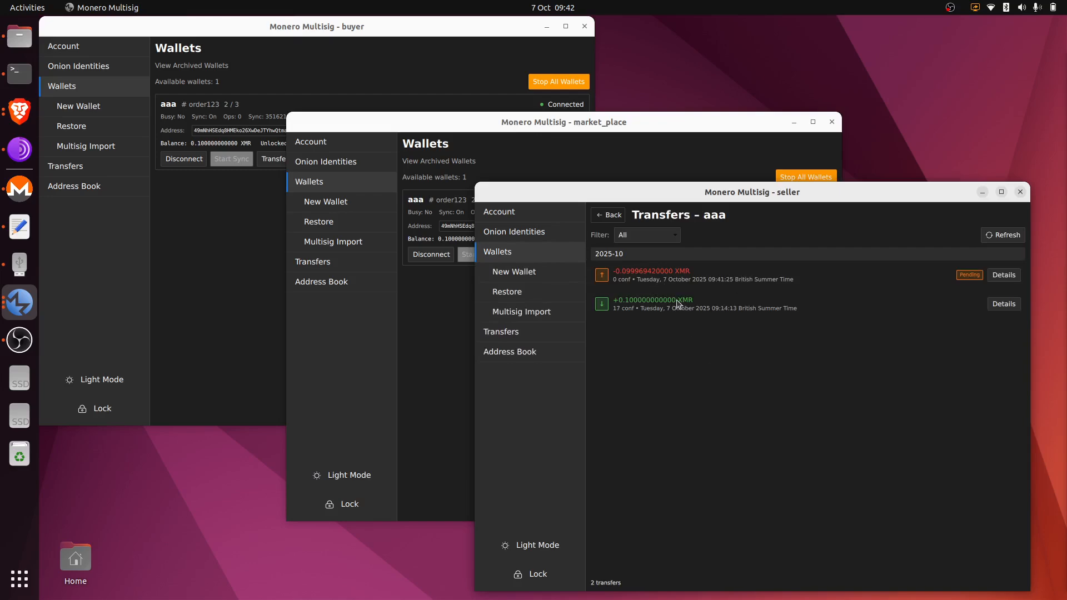
pyautogui.click(618, 158)
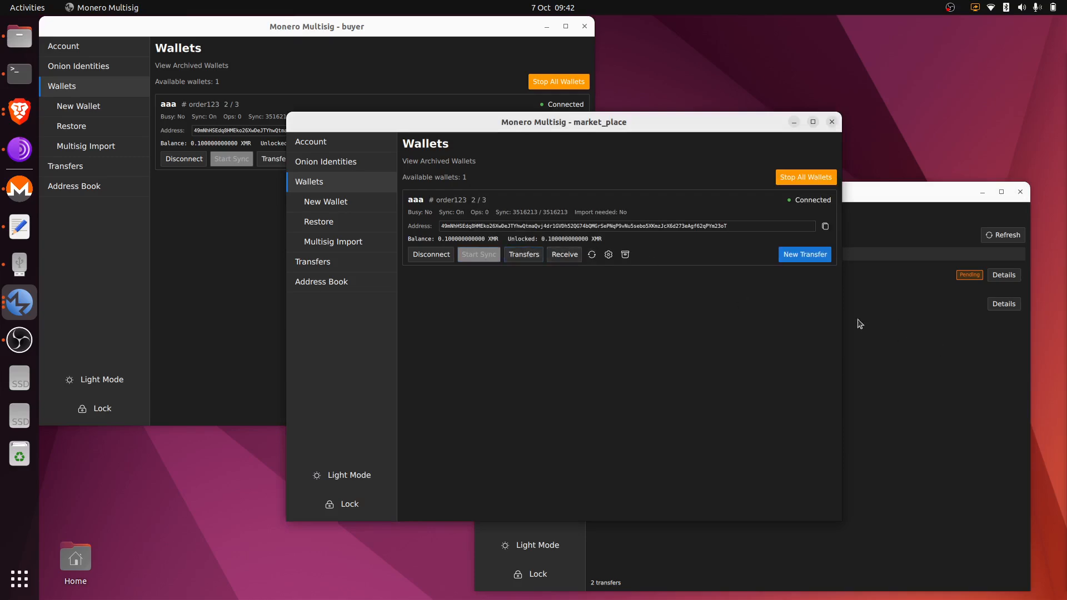
pyautogui.click(541, 264)
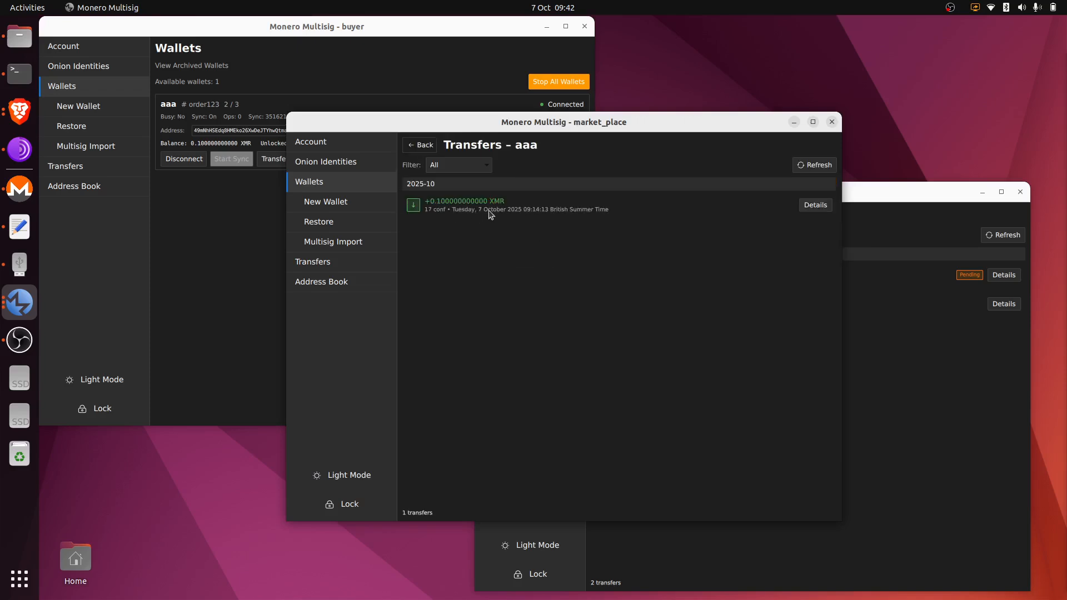
pyautogui.click(423, 148)
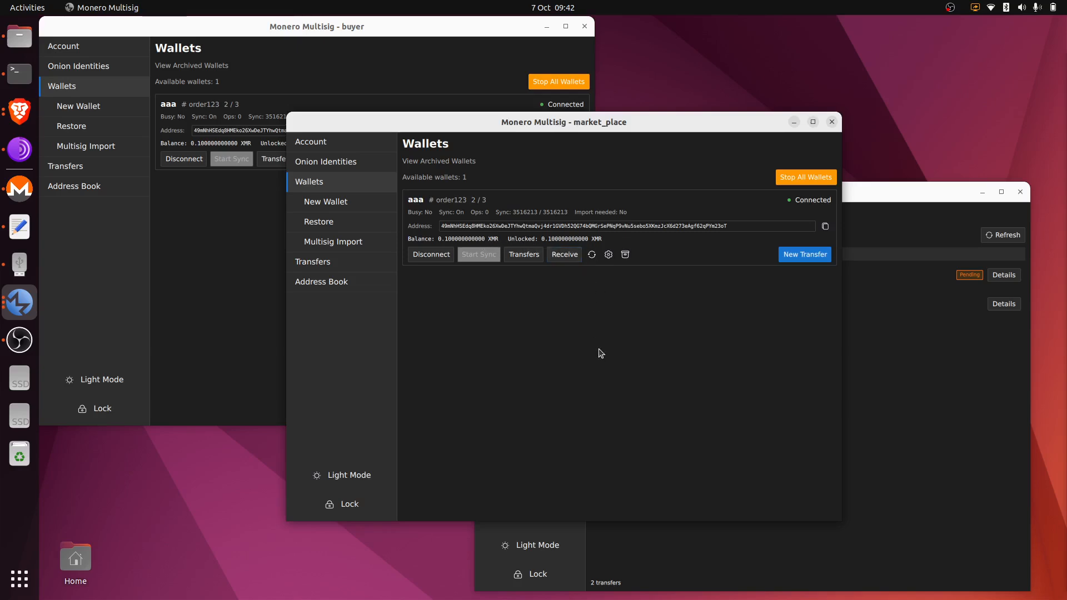
pyautogui.click(889, 437)
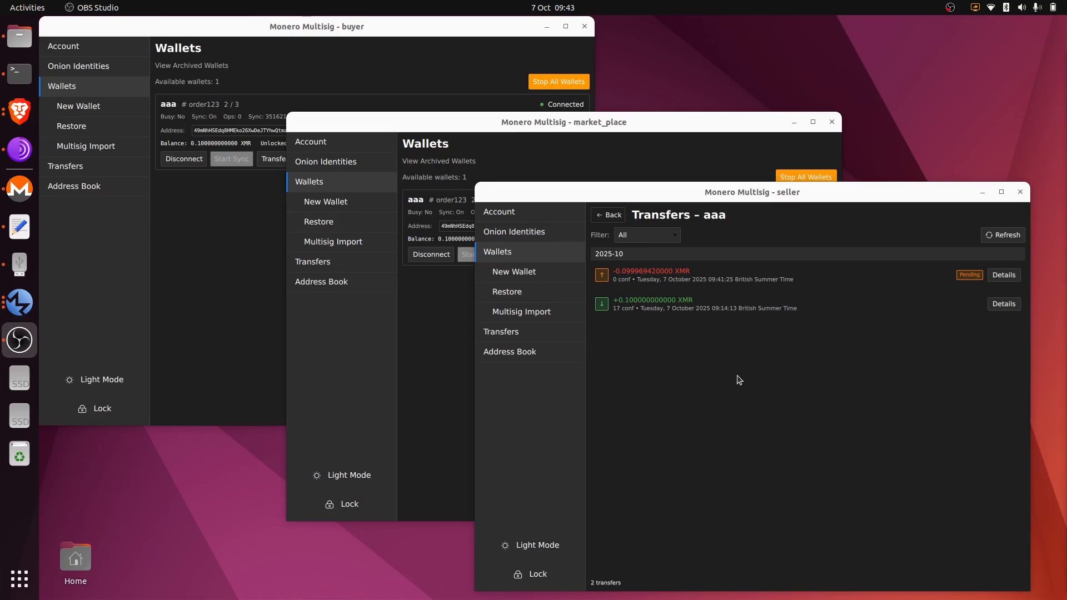
# Open and cancel a new multisig wallet setup in the seller, then raise market_place's window.
pyautogui.click(548, 253)
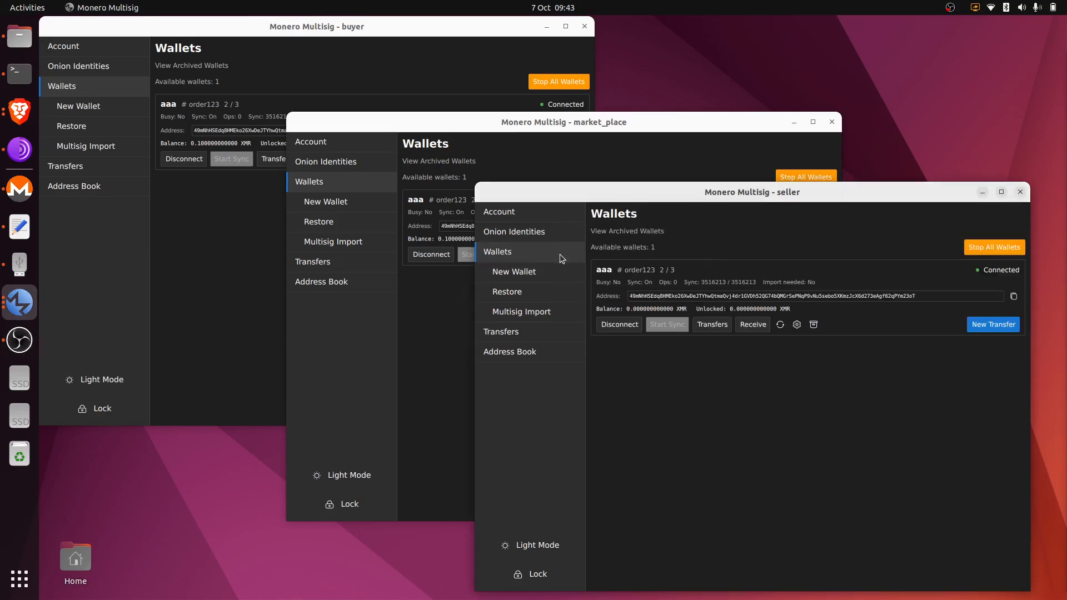
pyautogui.click(555, 272)
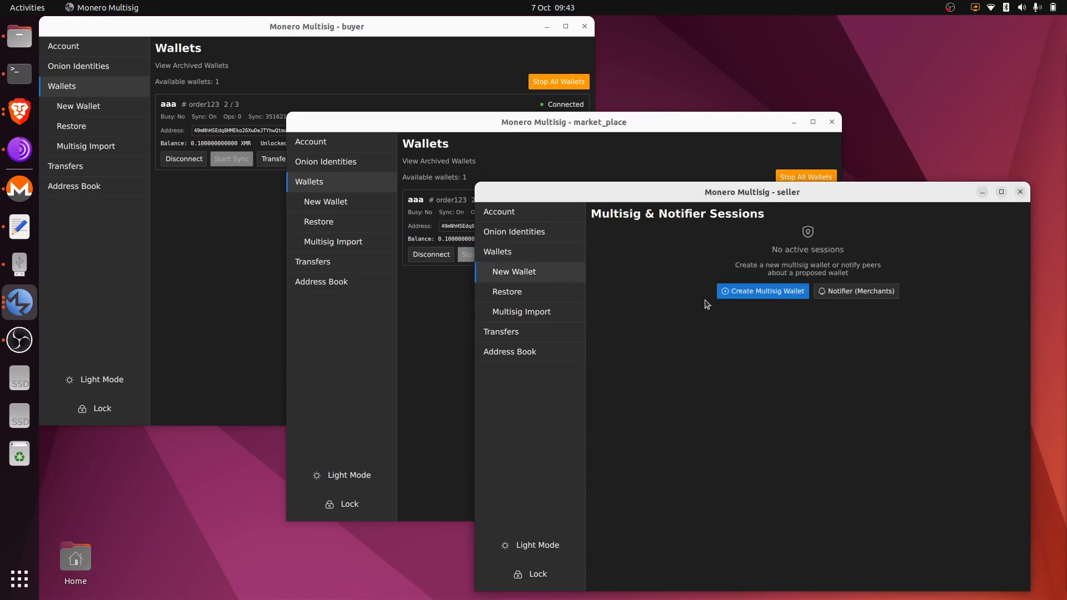
pyautogui.click(751, 291)
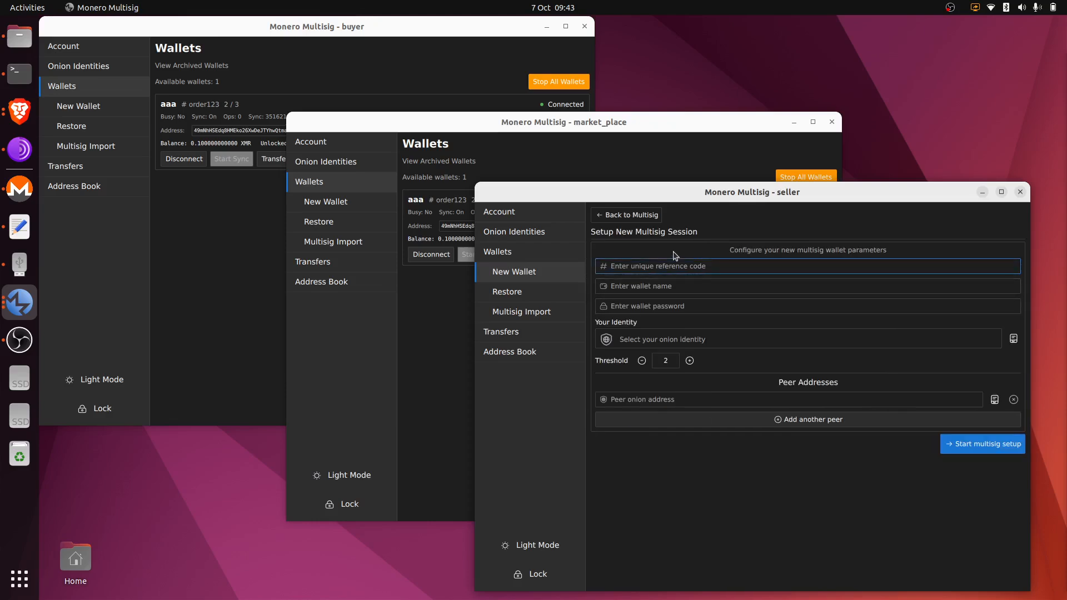
pyautogui.click(647, 217)
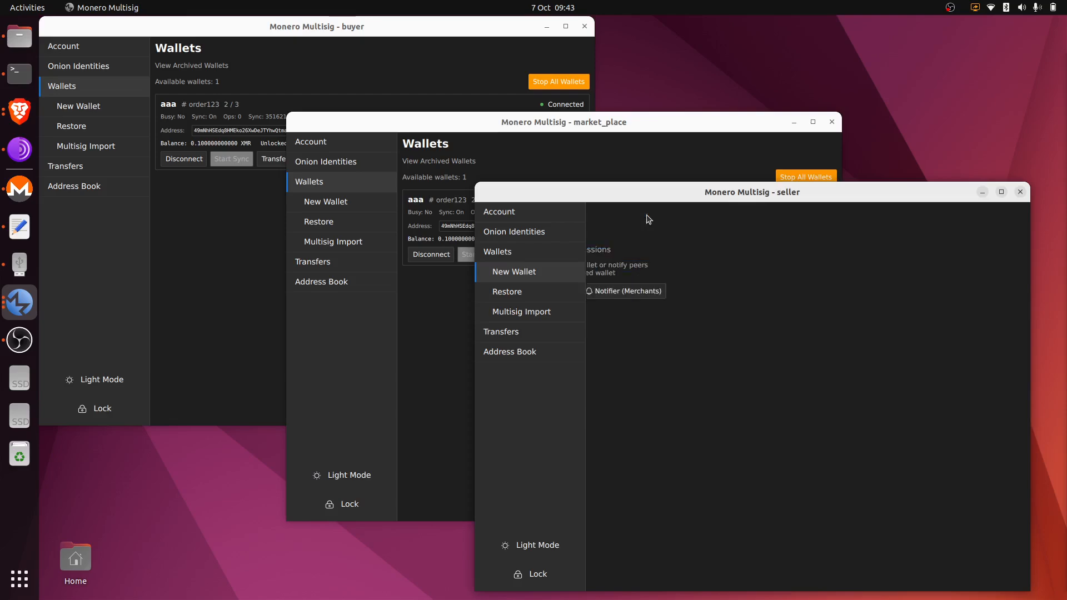
pyautogui.click(521, 255)
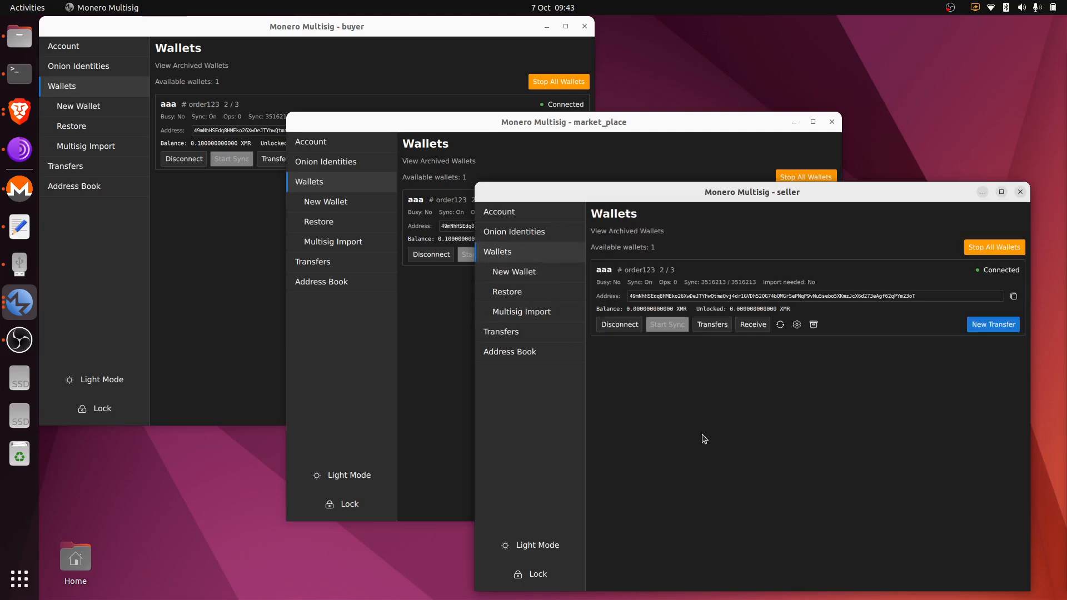
pyautogui.moveTo(668, 123); pyautogui.dragTo(642, 110)
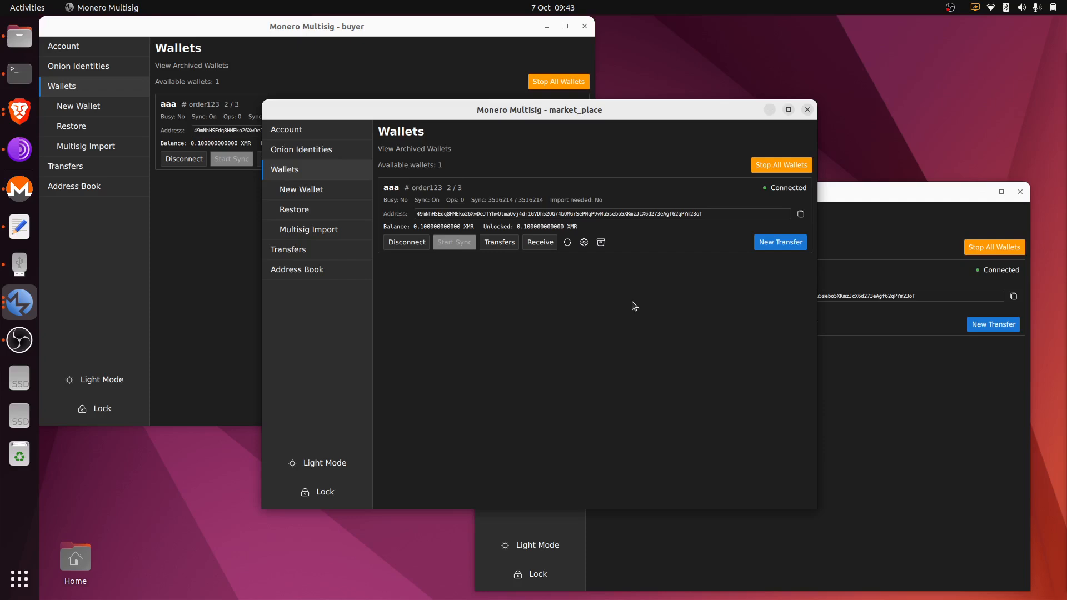
# Open the buyer's and seller's address books and market_place's onion identities, then the buyer's Trusted Peers.
pyautogui.click(234, 202)
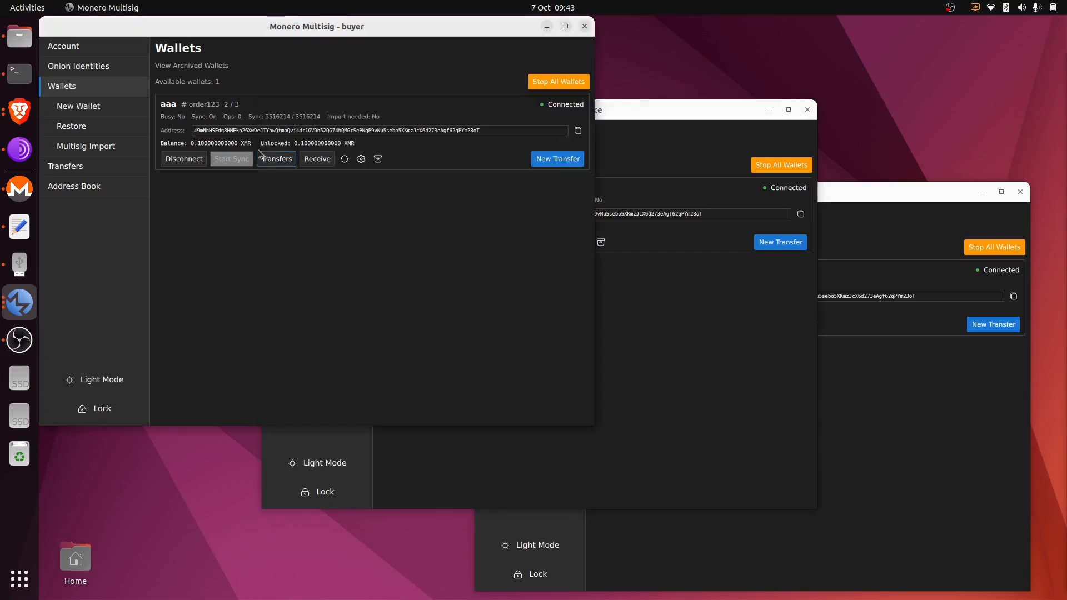
pyautogui.click(102, 187)
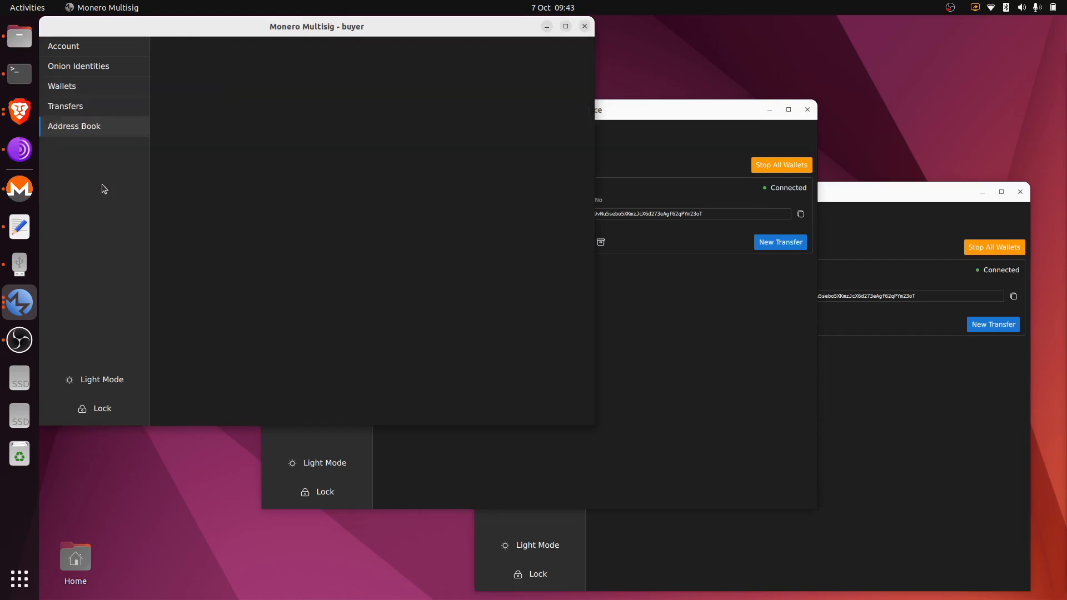
pyautogui.click(848, 424)
pyautogui.click(509, 352)
pyautogui.click(667, 111)
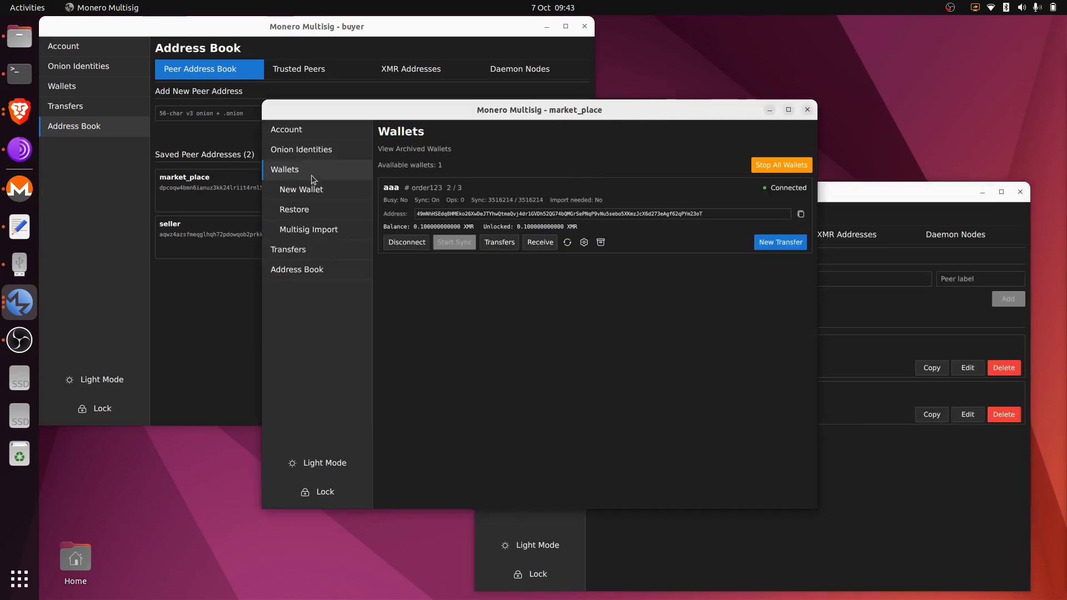
pyautogui.click(312, 151)
pyautogui.click(231, 277)
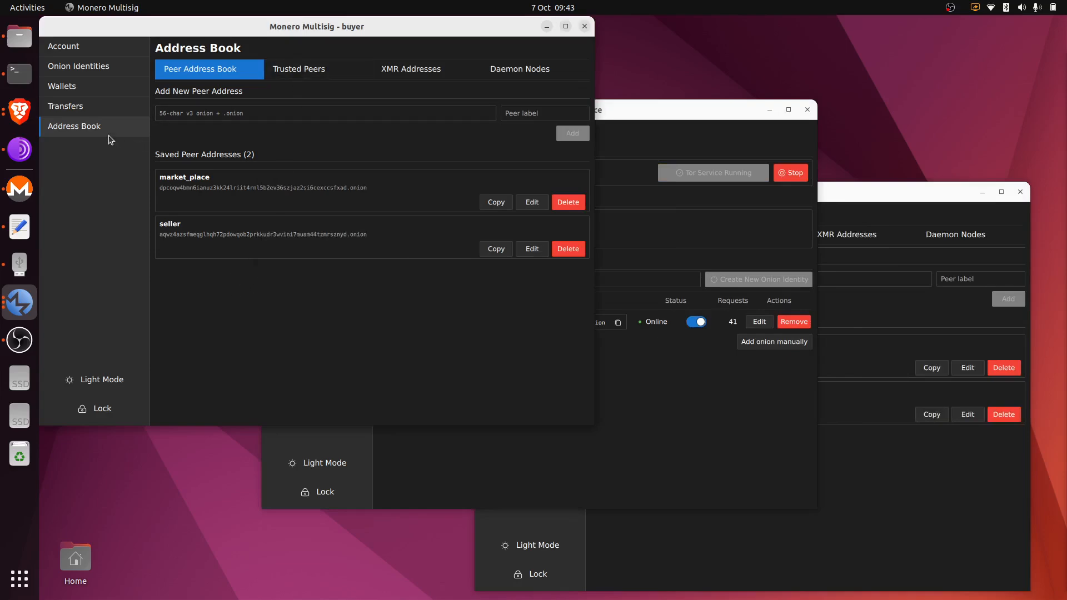
pyautogui.click(333, 69)
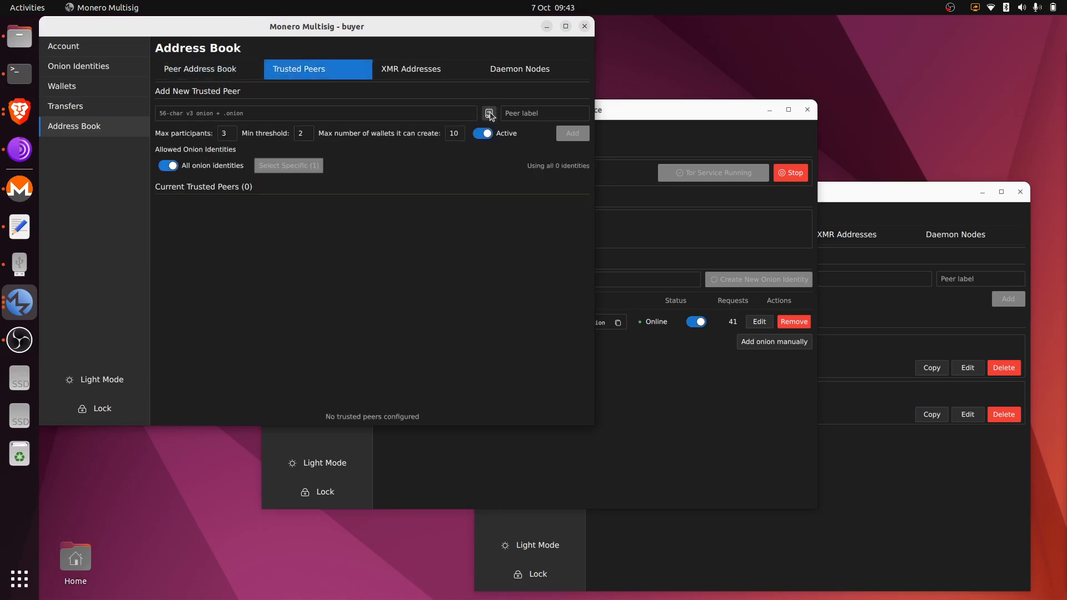
# Add market_place from the address book as the buyer's trusted peer with max participants 3.
pyautogui.click(489, 113)
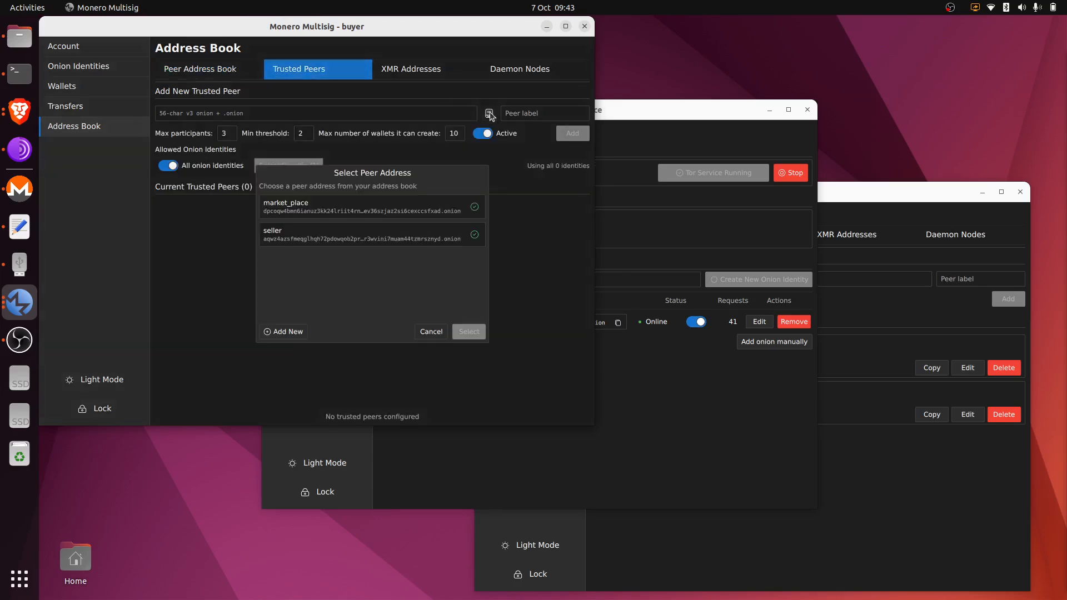
pyautogui.doubleClick(396, 212)
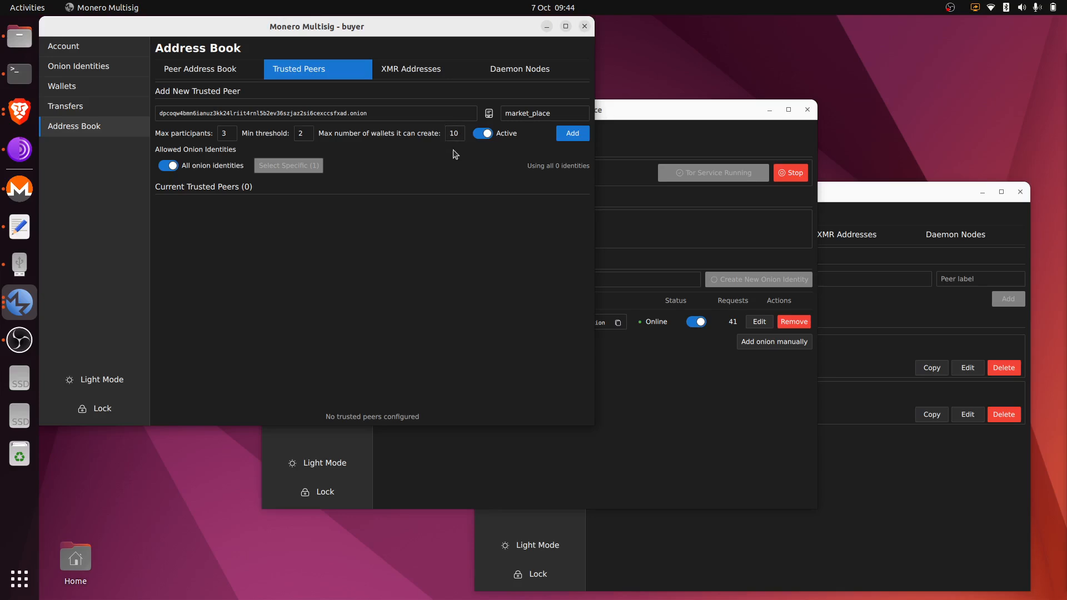
pyautogui.moveTo(230, 134); pyautogui.dragTo(211, 137)
pyautogui.write('10')
pyautogui.press('BackSpace')
pyautogui.press('BackSpace')
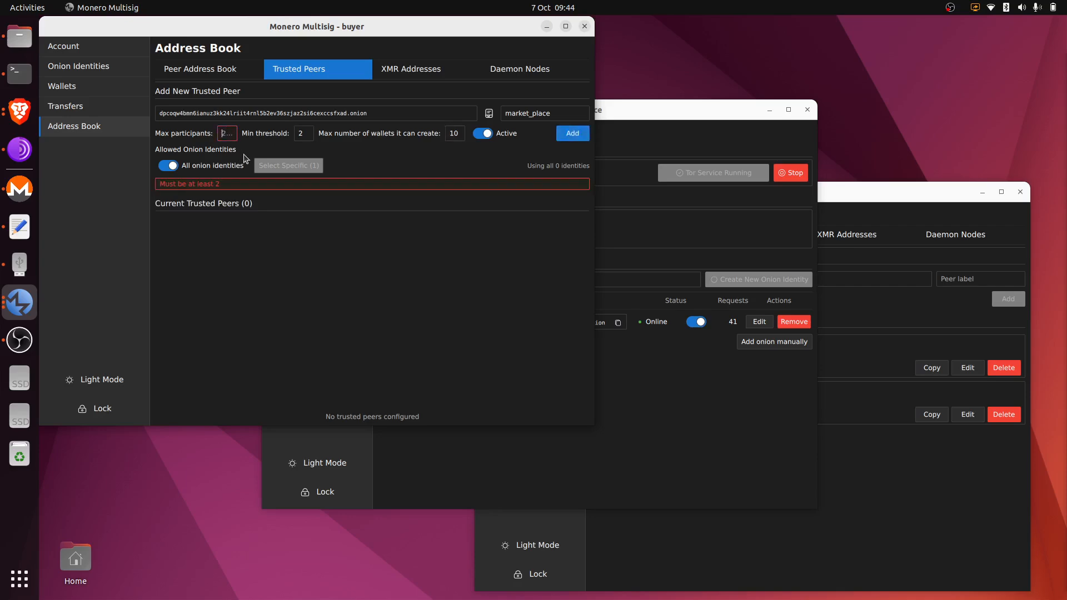
pyautogui.write('3')
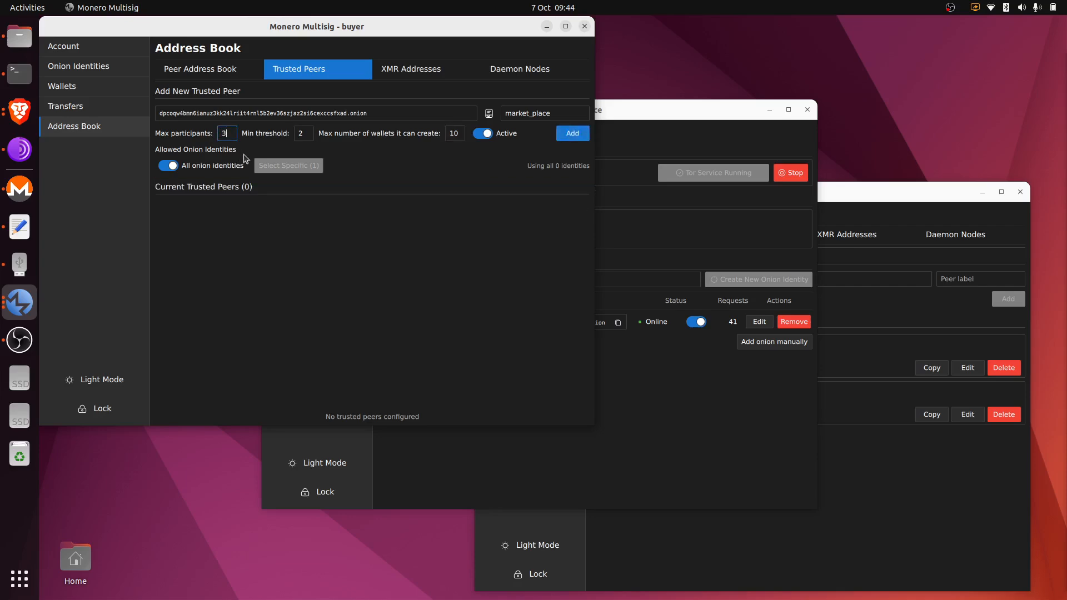
pyautogui.click(572, 138)
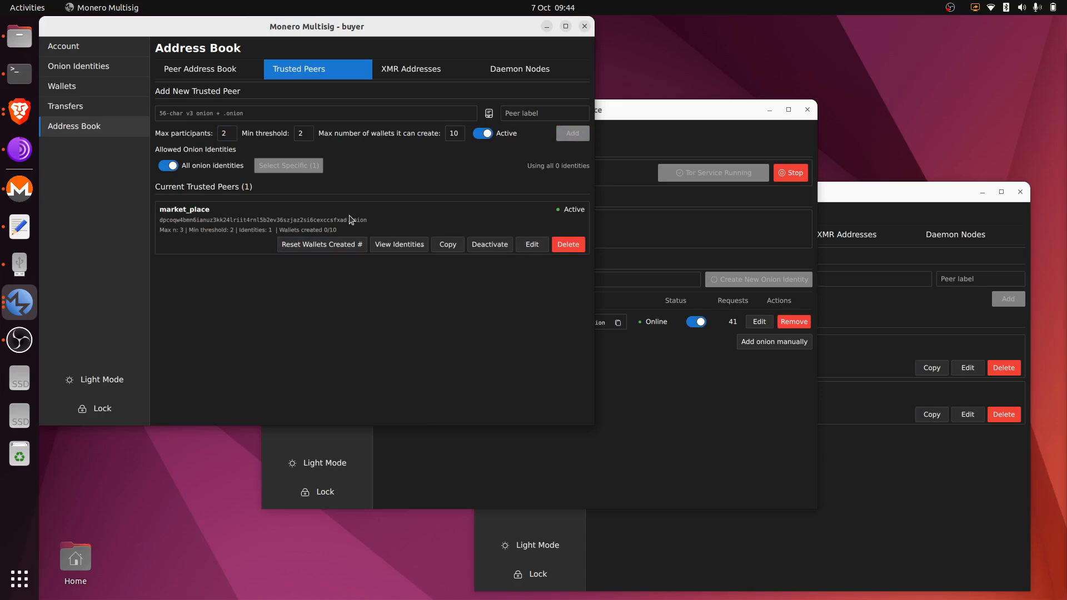
# Trust market_place in the seller's window and open the seller's Multisig & Notifier Sessions page.
pyautogui.click(907, 473)
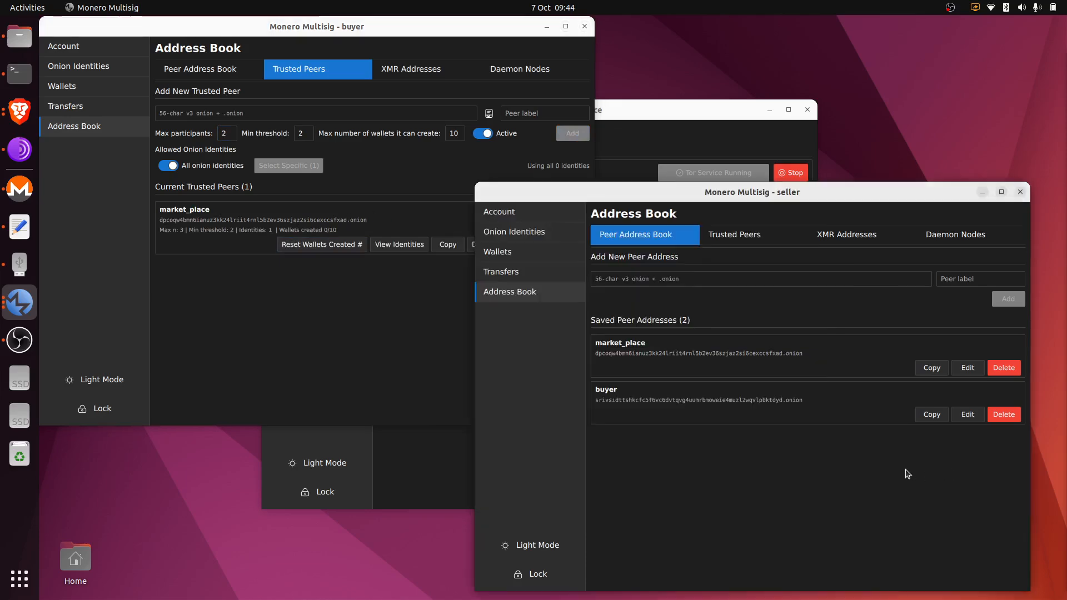
pyautogui.click(743, 235)
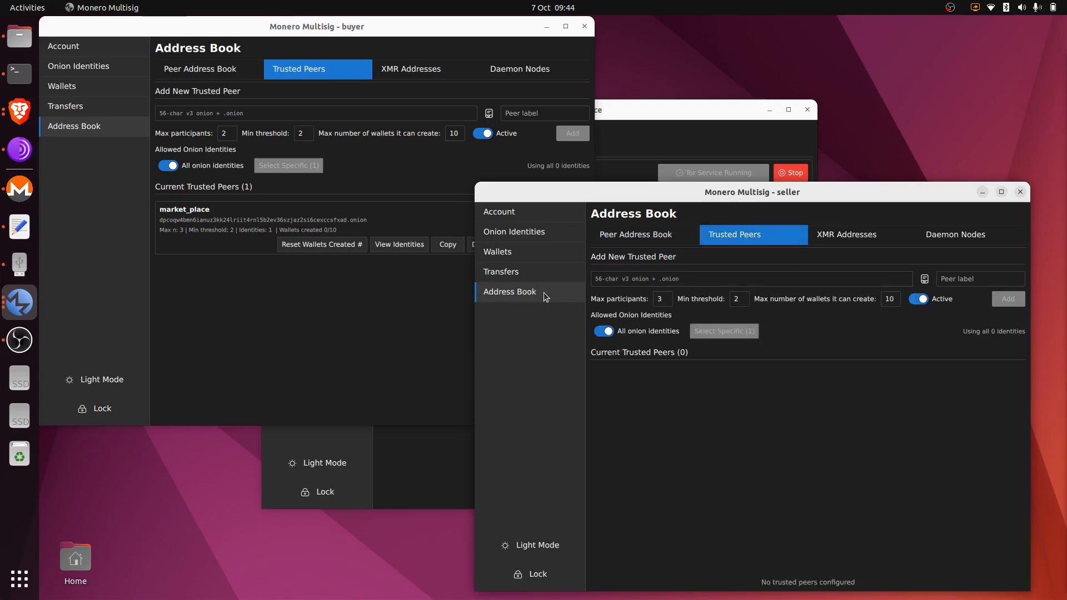
pyautogui.click(923, 278)
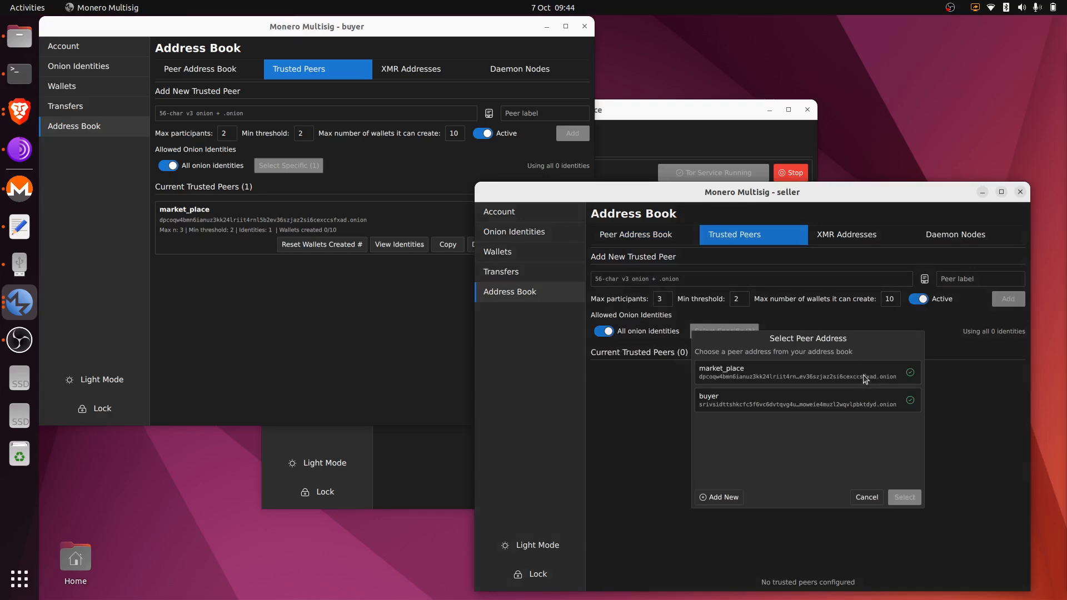
pyautogui.doubleClick(864, 377)
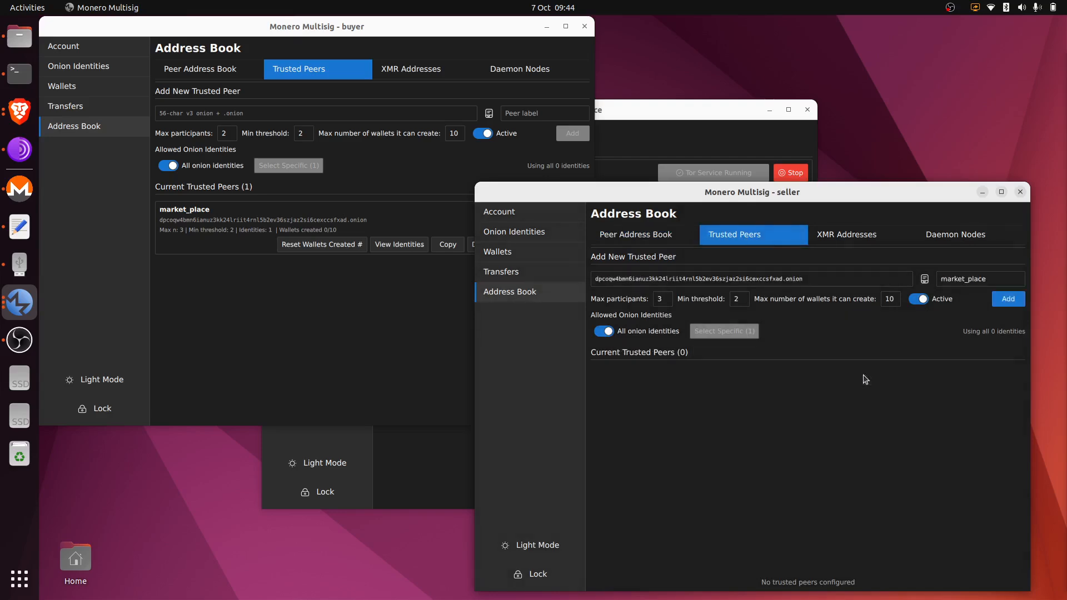
pyautogui.click(1008, 300)
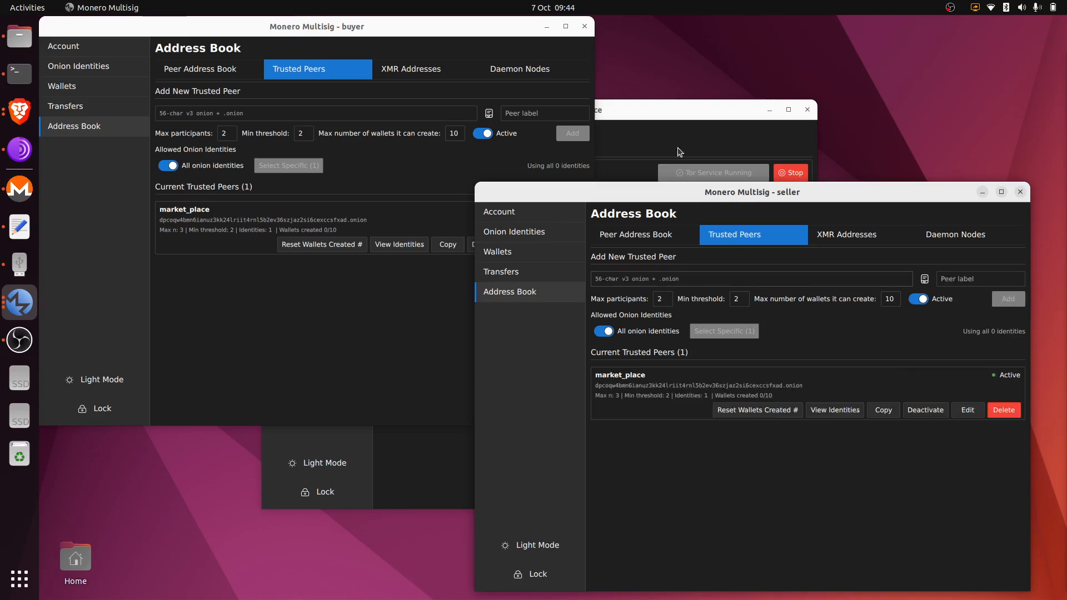
pyautogui.click(555, 251)
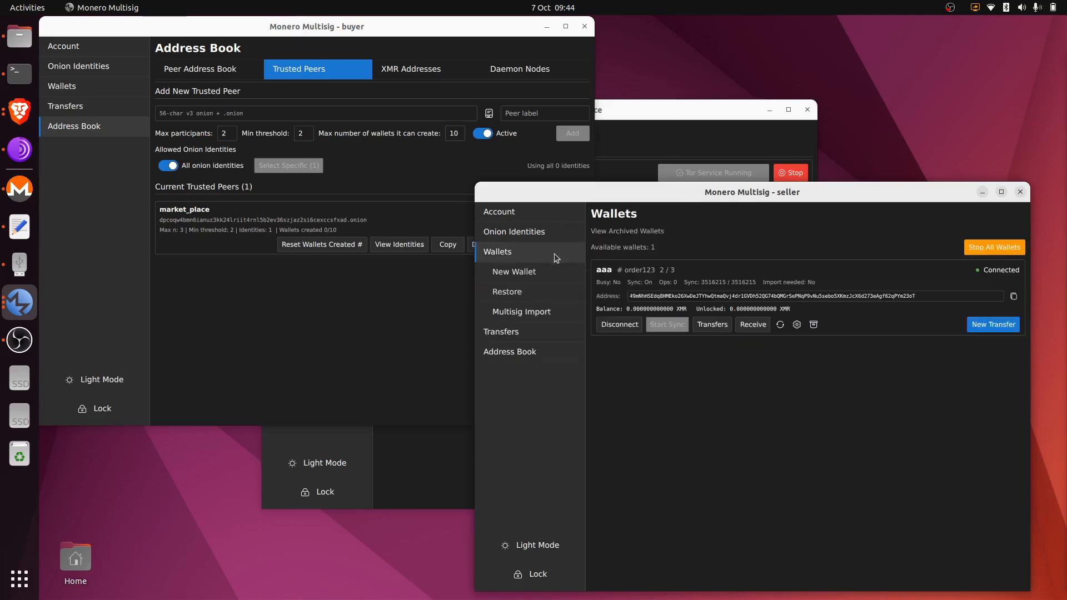
pyautogui.click(559, 276)
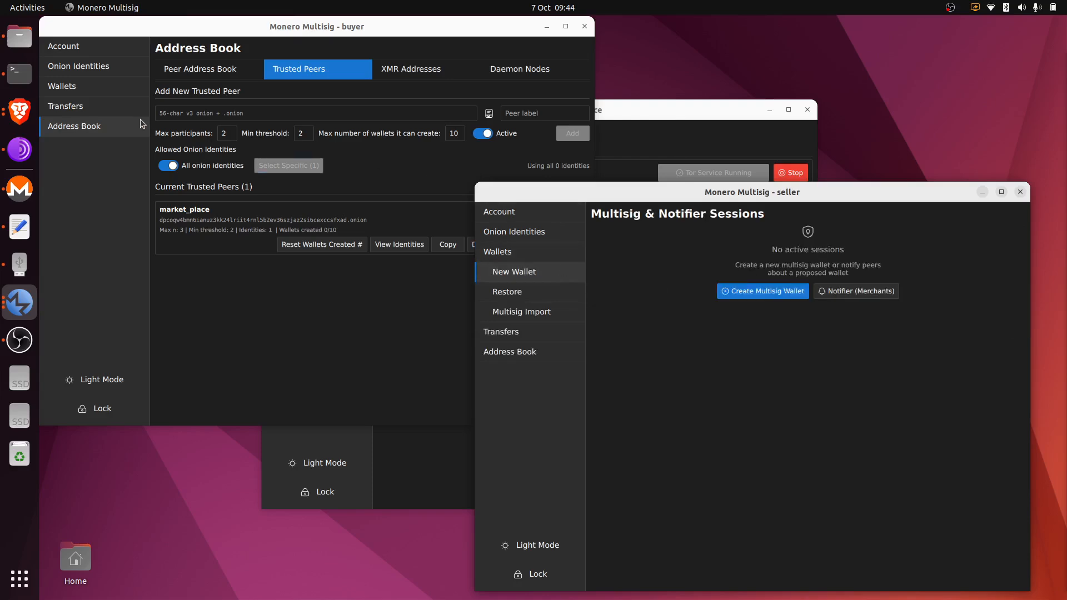
# Open the New Wallet sessions pages for the buyer and market_place, starting a new multisig setup.
pyautogui.click(112, 90)
pyautogui.click(111, 110)
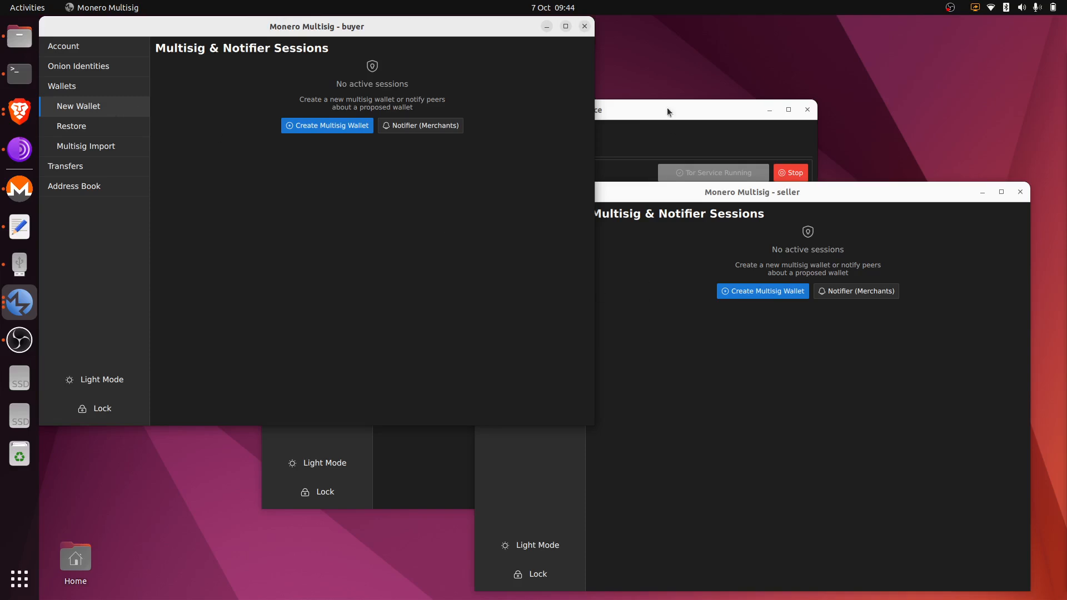
pyautogui.click(638, 124)
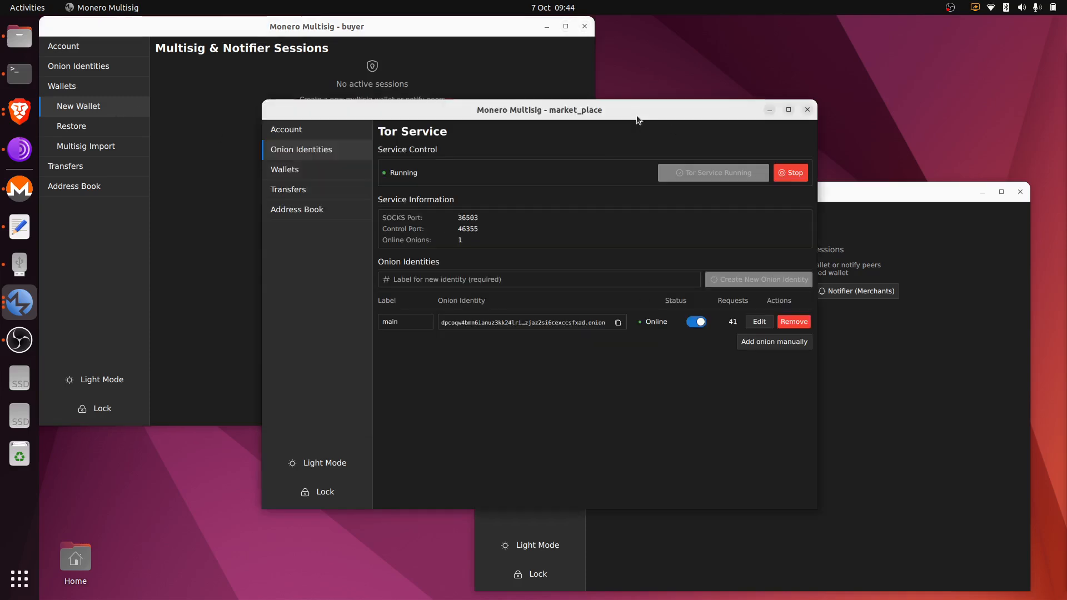
pyautogui.click(327, 174)
pyautogui.click(333, 192)
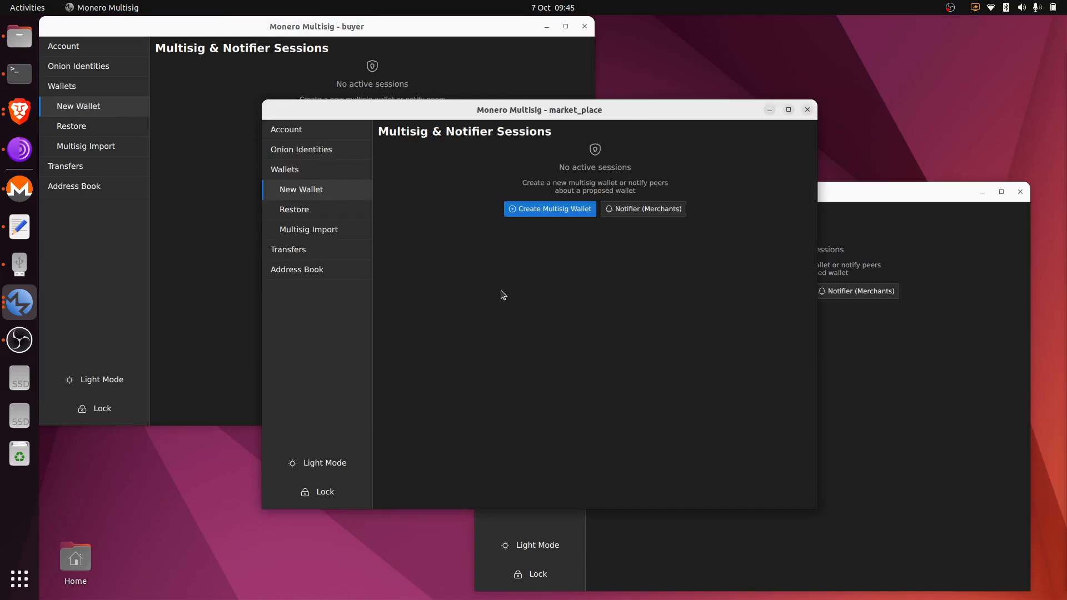
pyautogui.click(534, 211)
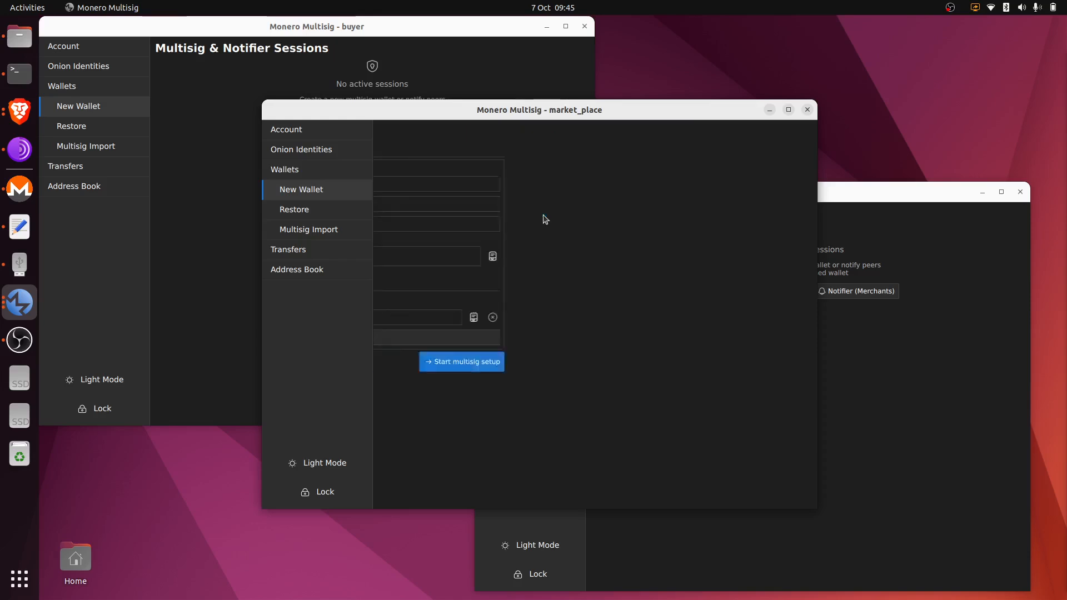
# Check the text editor and buyer windows, ending back on market_place's empty setup form.
pyautogui.hotkey('alt', 'Tab')
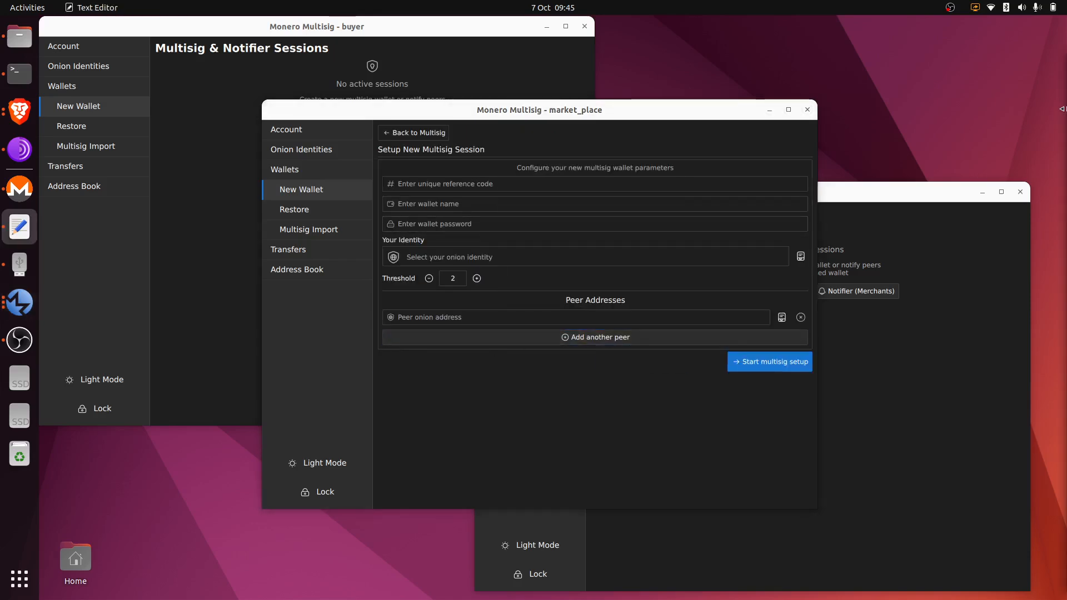
pyautogui.click(595, 187)
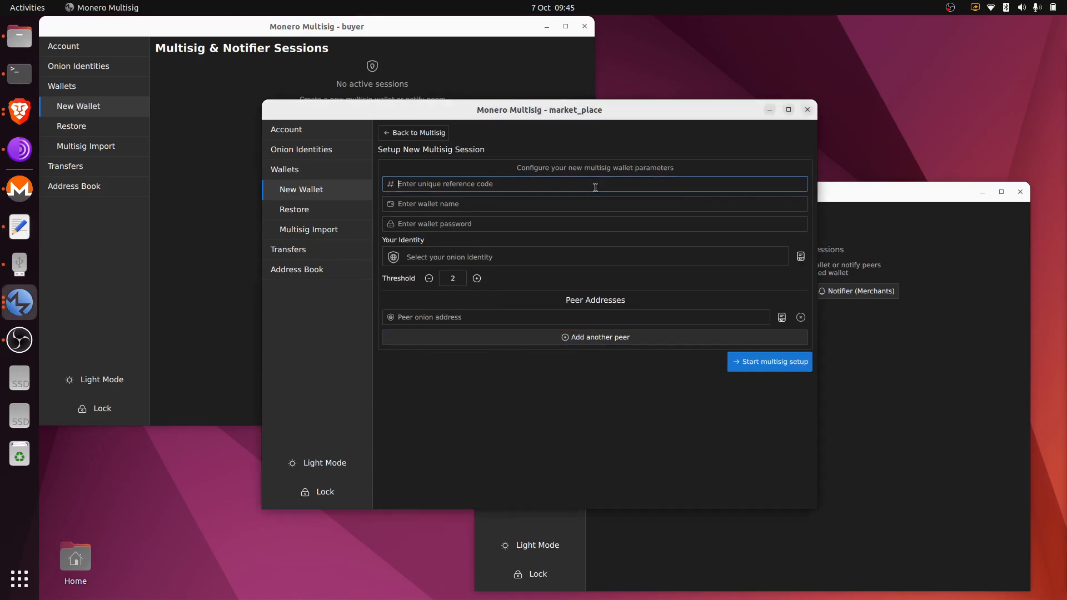
pyautogui.click(476, 79)
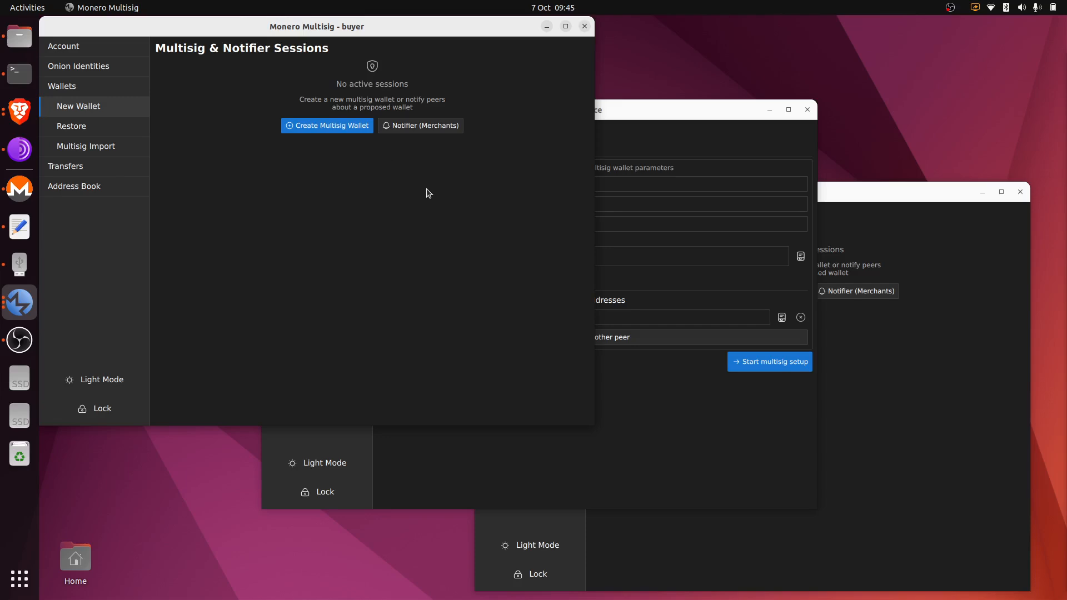
pyautogui.click(664, 141)
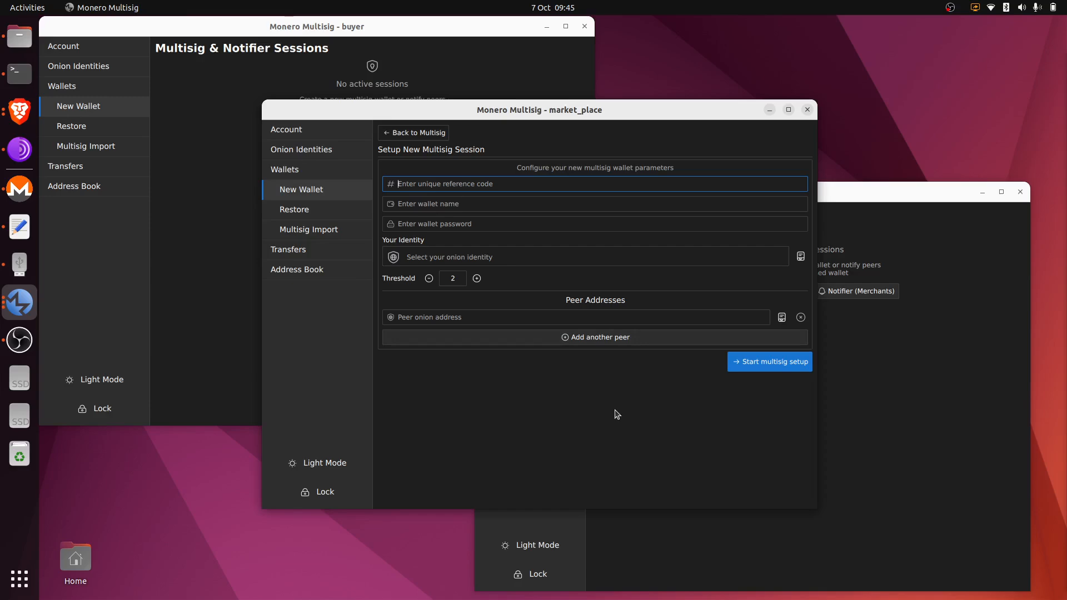
pyautogui.click(225, 149)
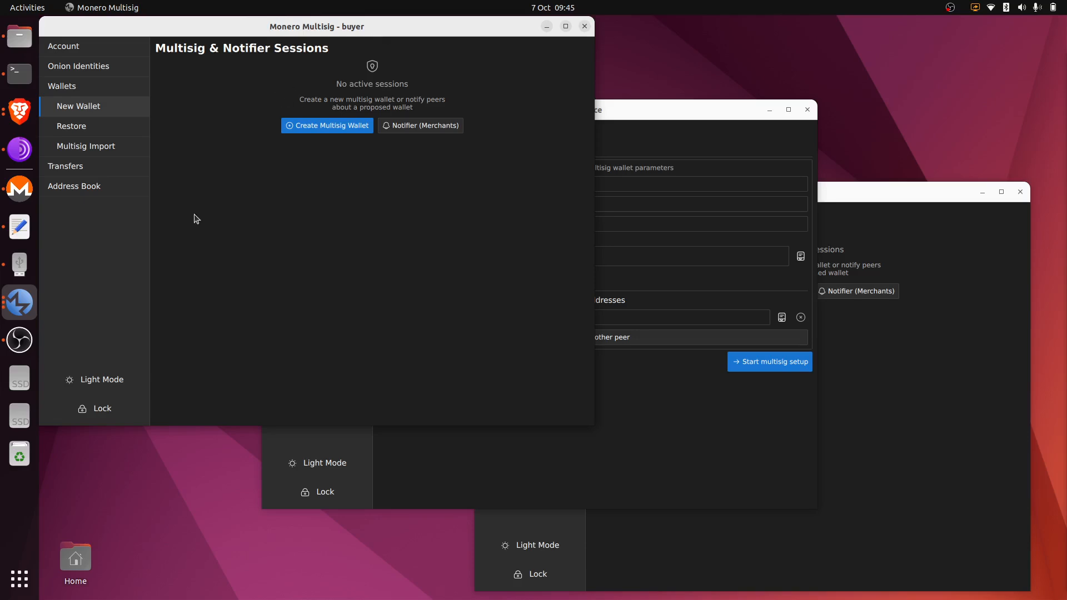
pyautogui.click(856, 447)
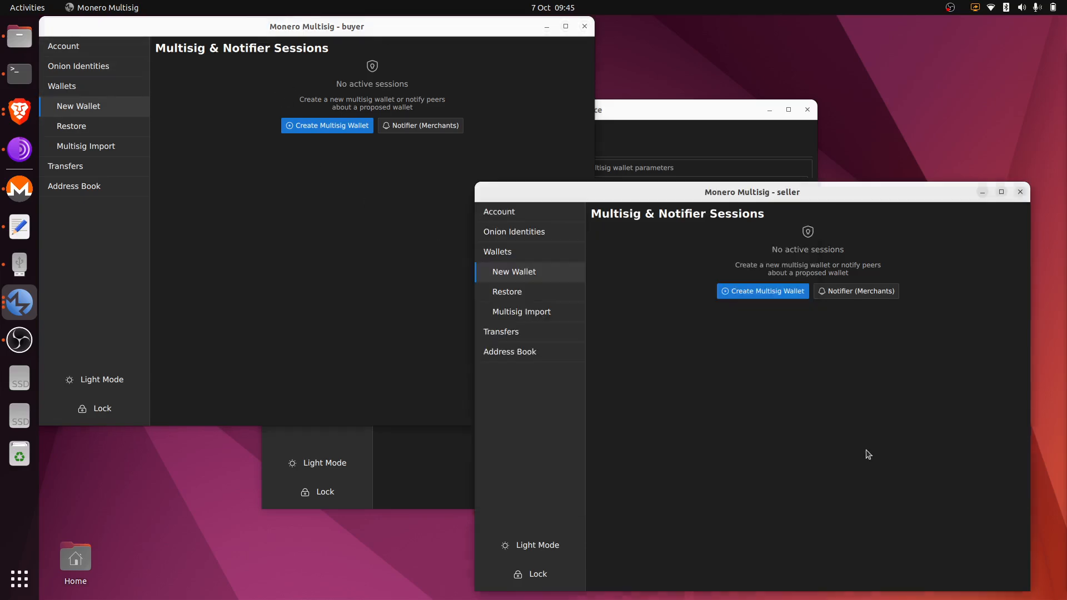
pyautogui.click(673, 123)
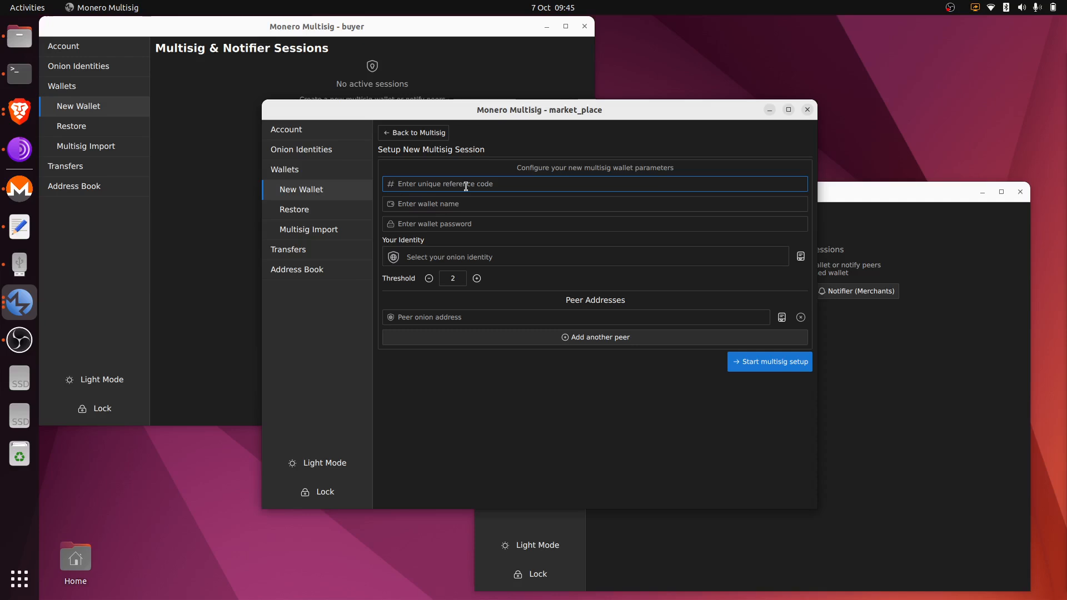
# Enter reference order456, wallet name bbb and a wallet password, and use the main onion identity.
pyautogui.write('order456')
pyautogui.click(470, 206)
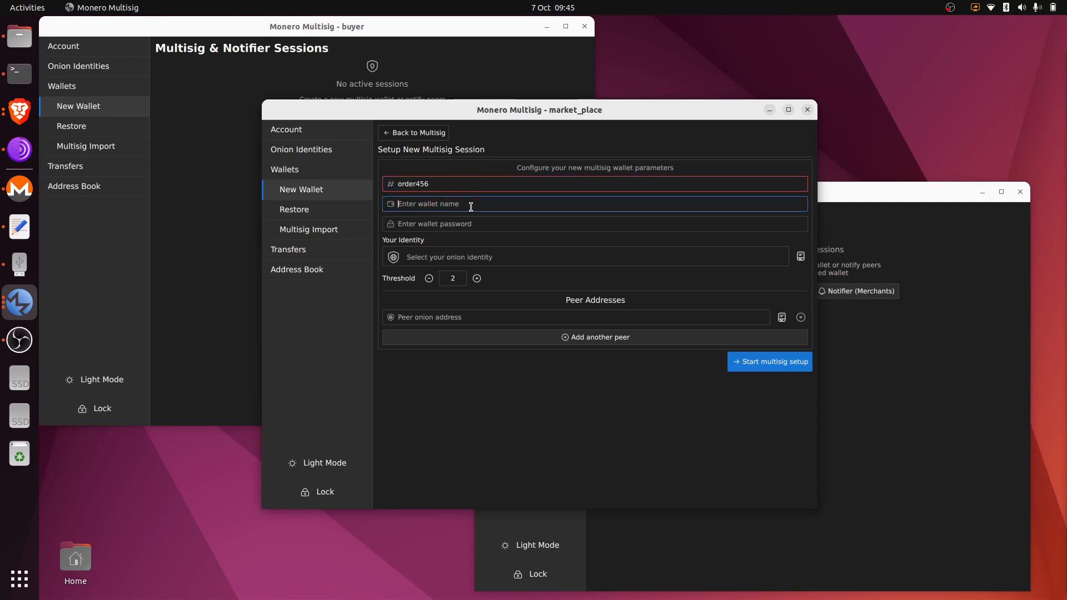
pyautogui.write('bbb')
pyautogui.click(477, 221)
pyautogui.write('bb')
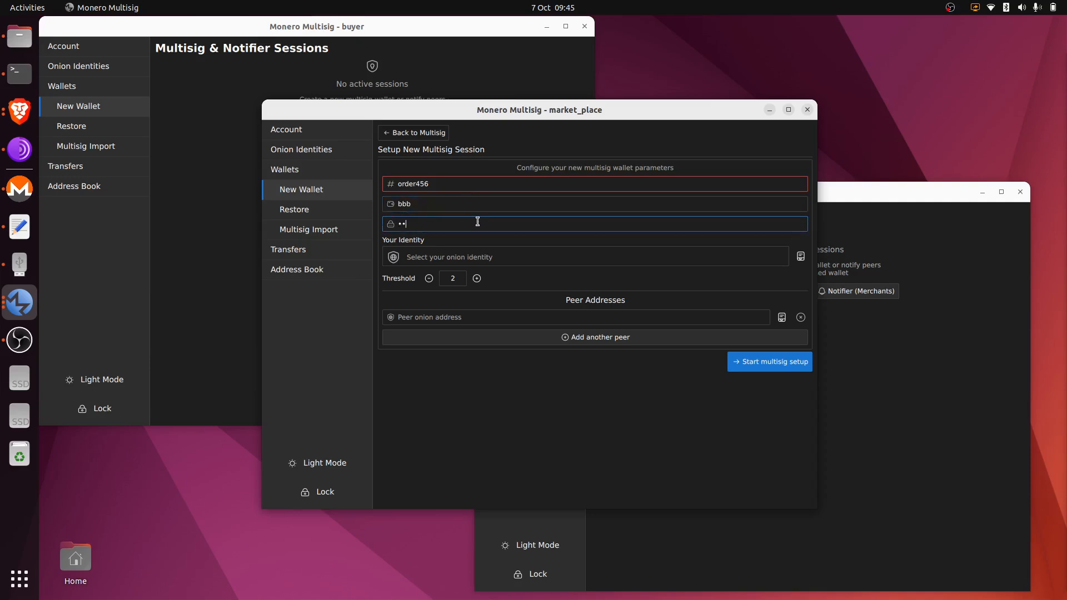
pyautogui.write('b')
pyautogui.click(615, 259)
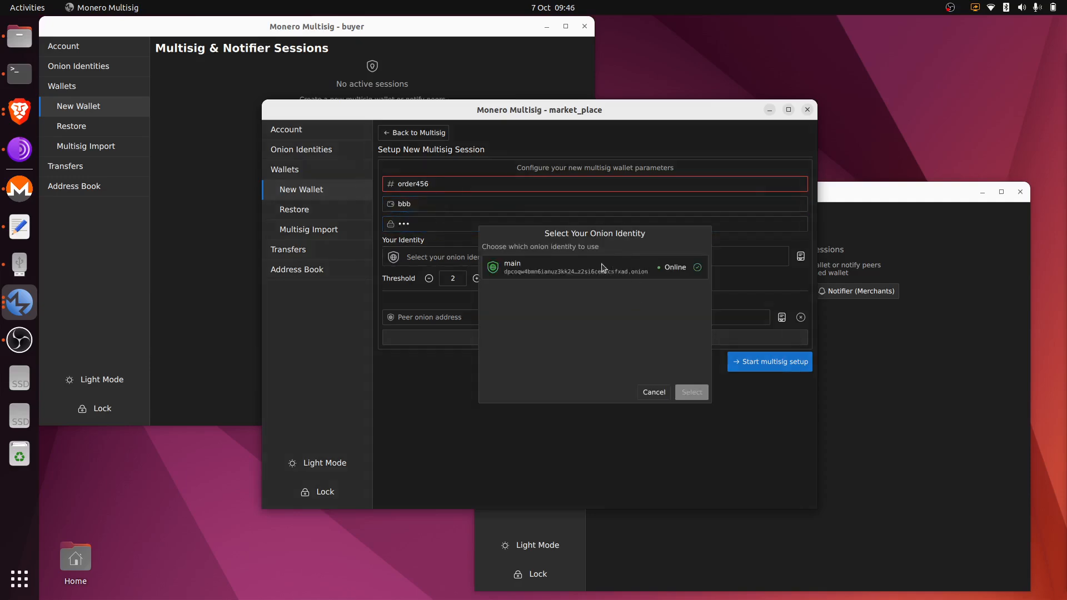
pyautogui.doubleClick(615, 274)
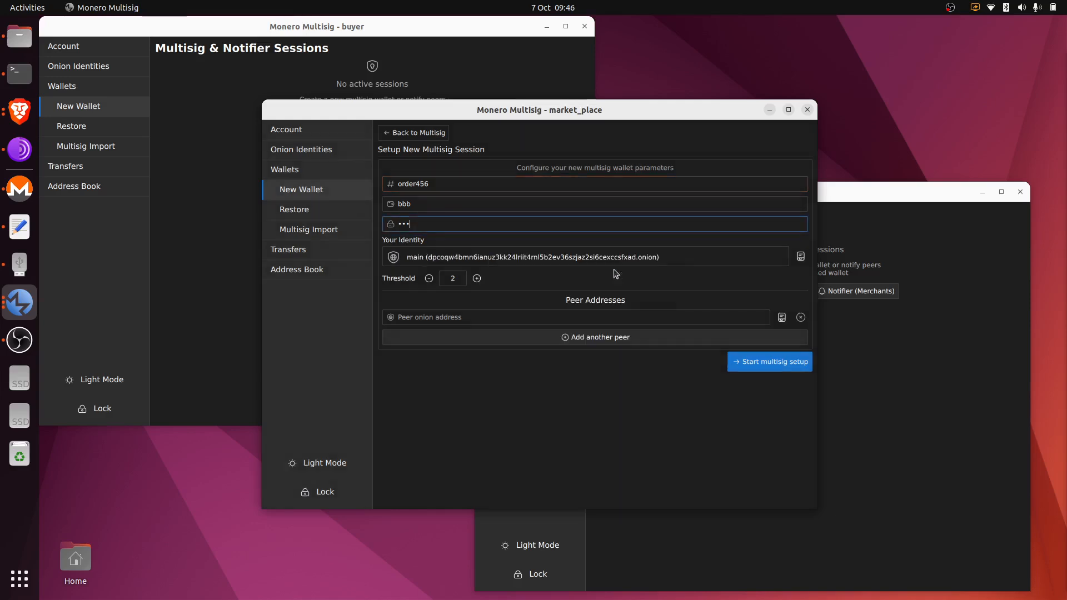
# Set the buyer and seller as the two peer addresses and start the 2-of-3 setup.
pyautogui.click(782, 318)
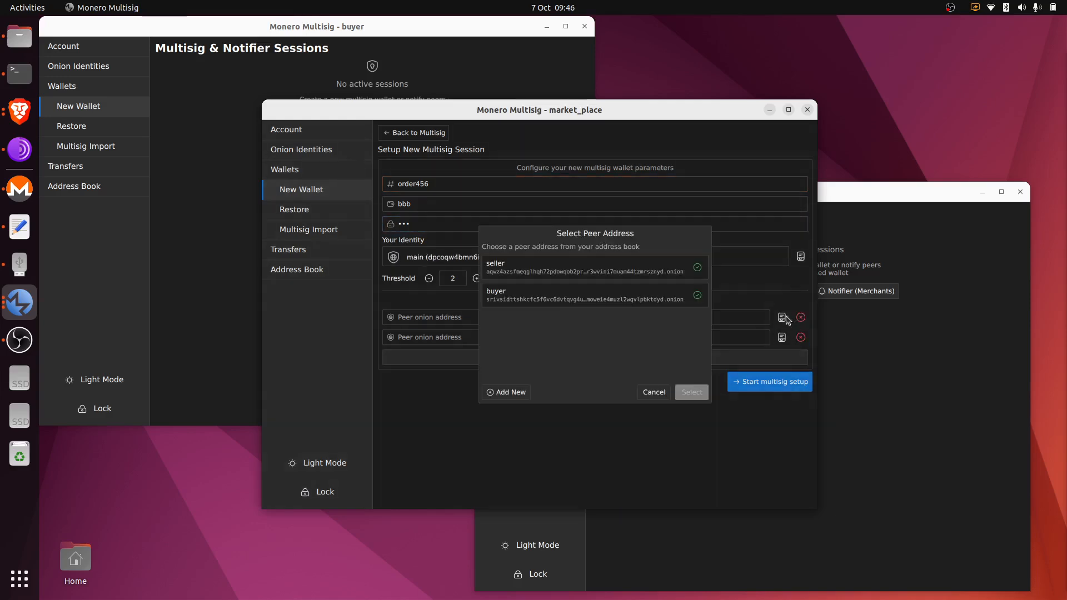
pyautogui.doubleClick(627, 297)
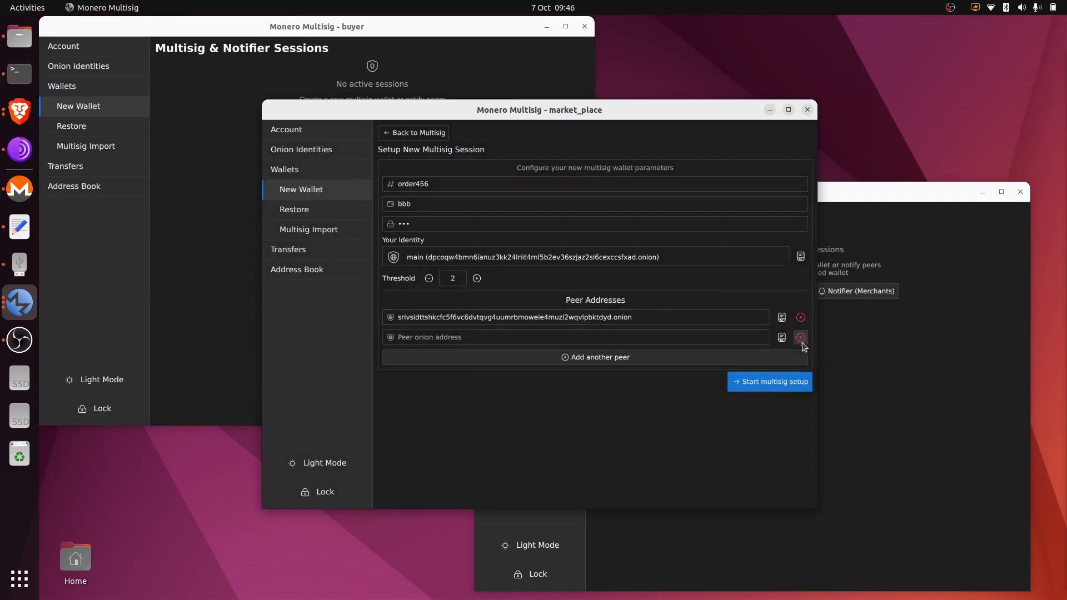
pyautogui.click(781, 337)
pyautogui.doubleClick(650, 271)
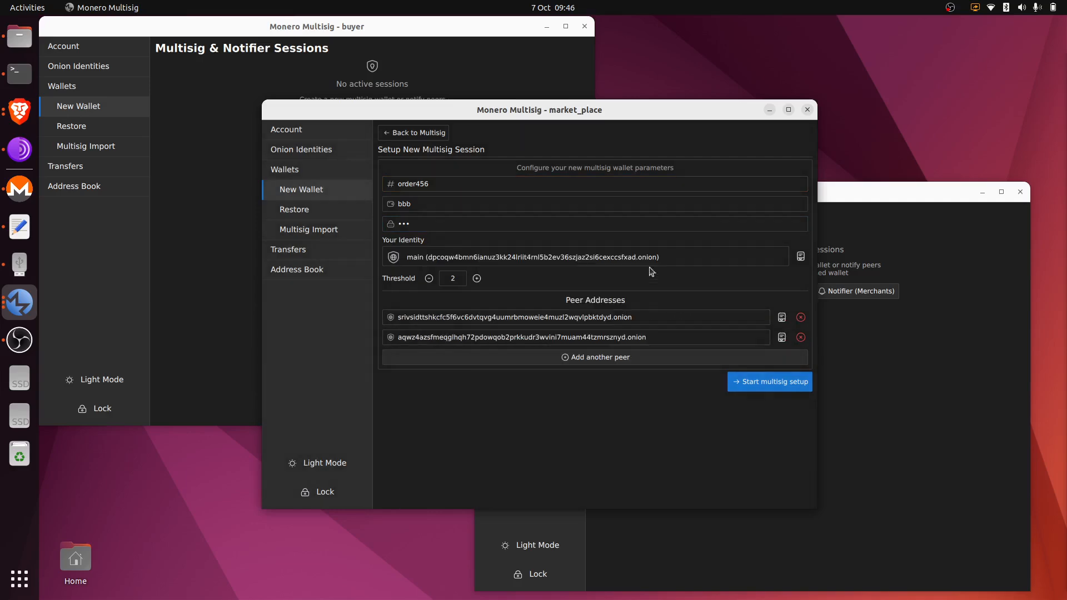
pyautogui.click(781, 384)
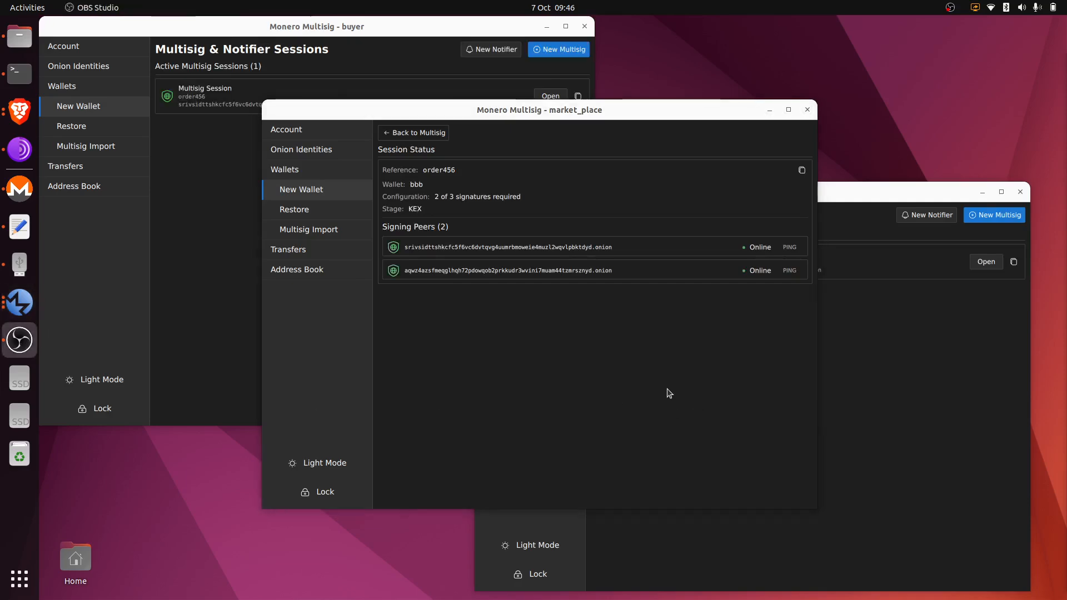
# Open the order456 session in the buyer and seller windows and let KEX finish in all three.
pyautogui.click(867, 374)
pyautogui.click(228, 180)
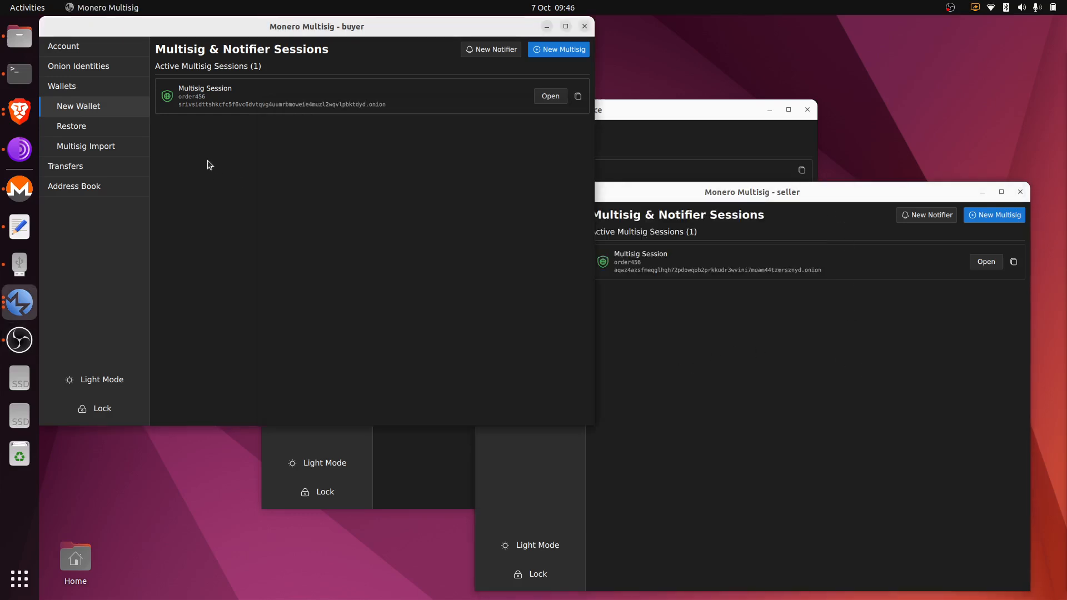
pyautogui.click(545, 97)
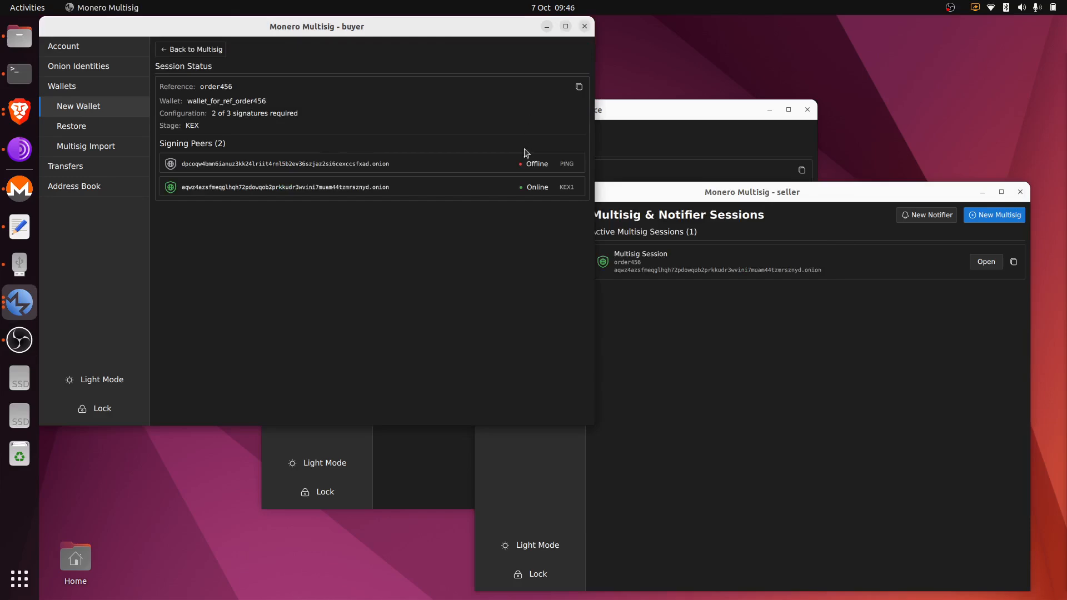
pyautogui.click(663, 148)
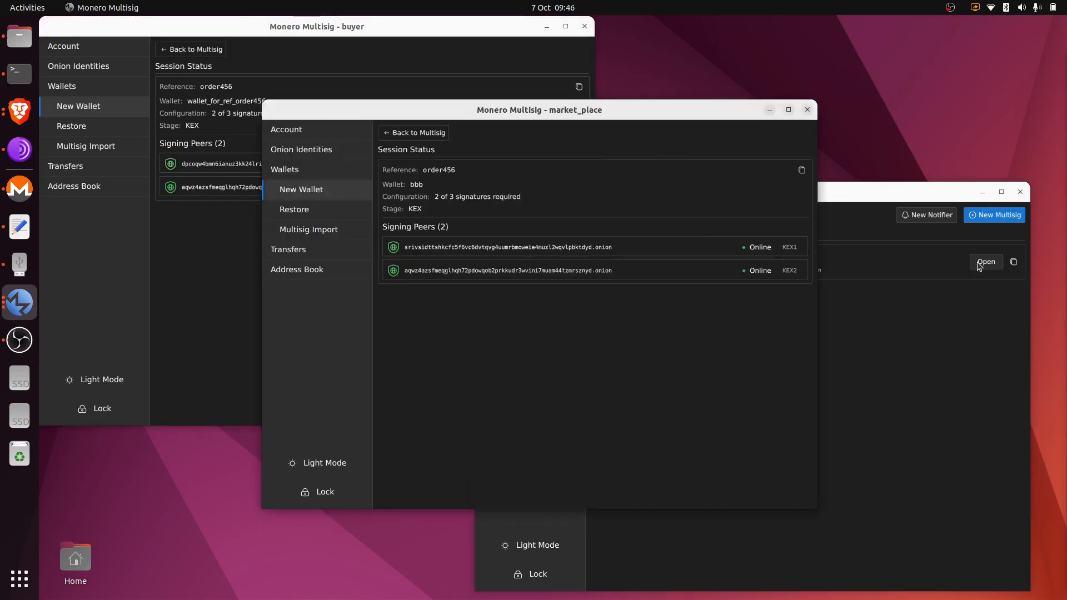
pyautogui.click(982, 263)
pyautogui.click(642, 153)
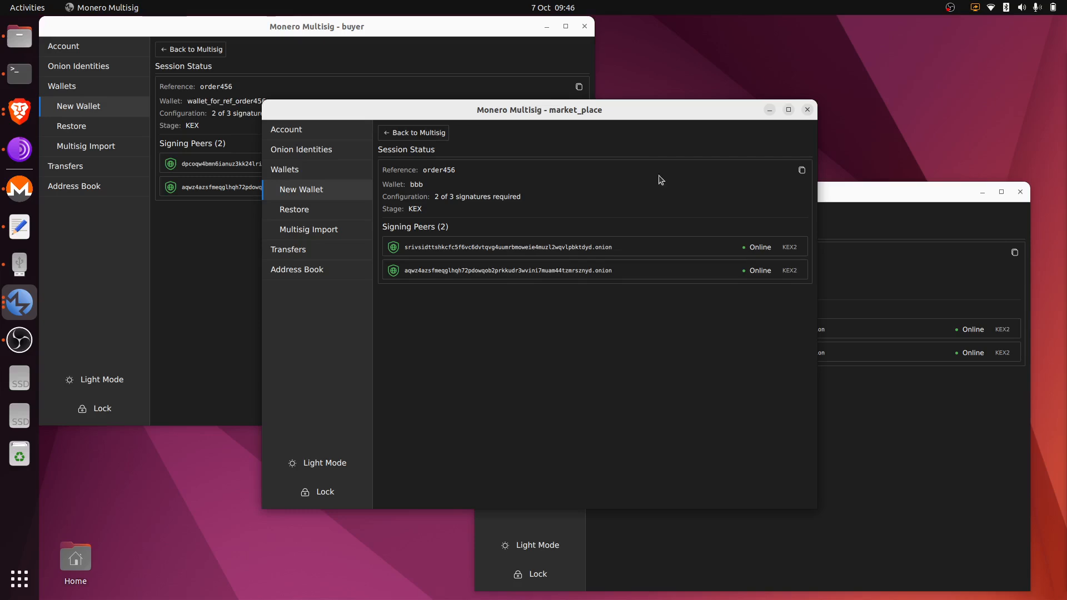
pyautogui.click(482, 66)
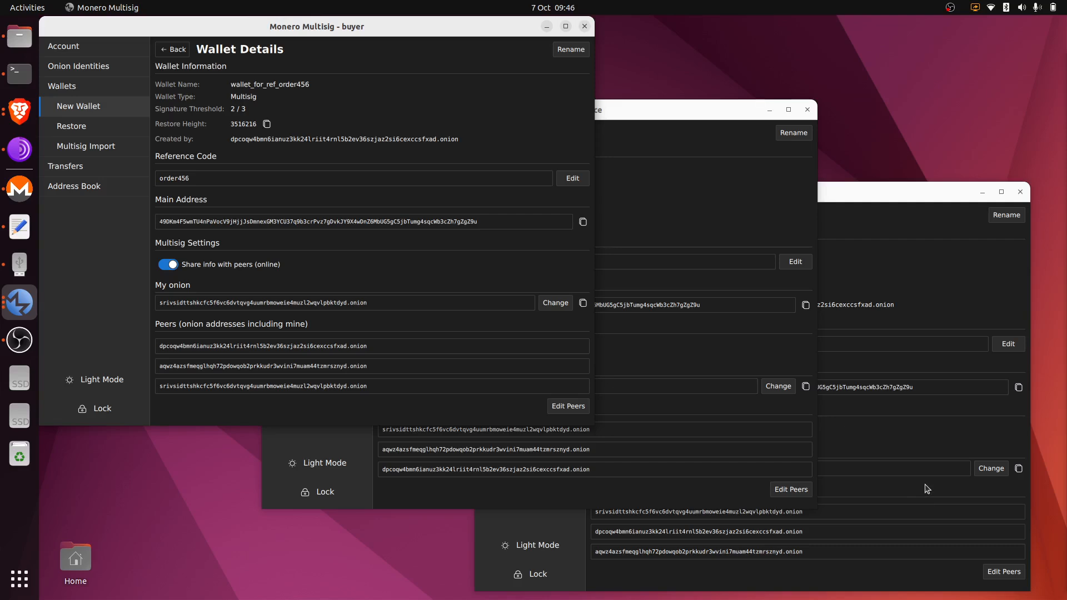
pyautogui.click(720, 228)
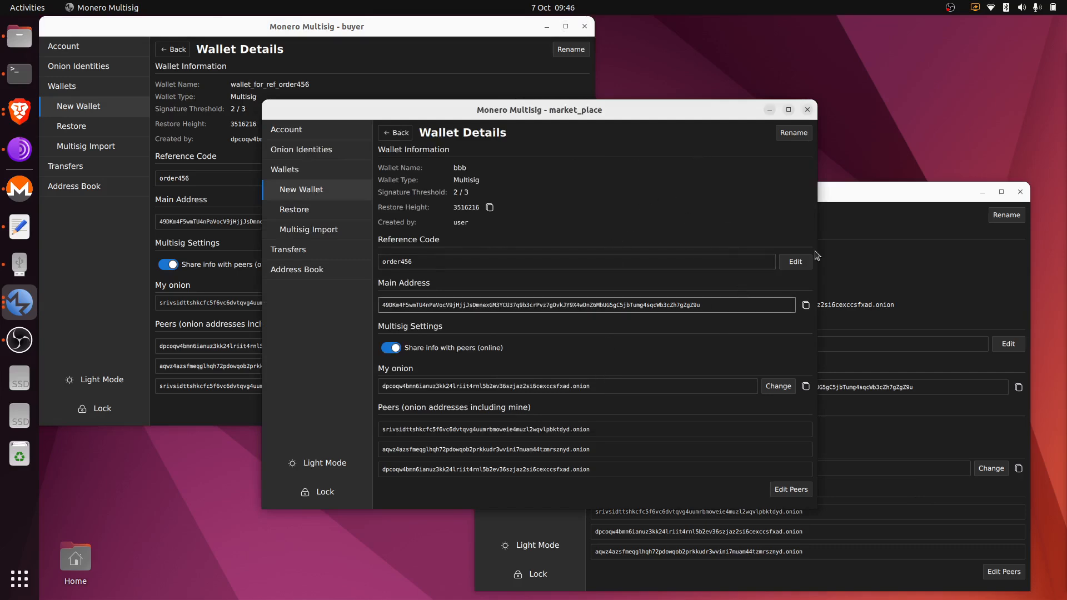
pyautogui.click(879, 267)
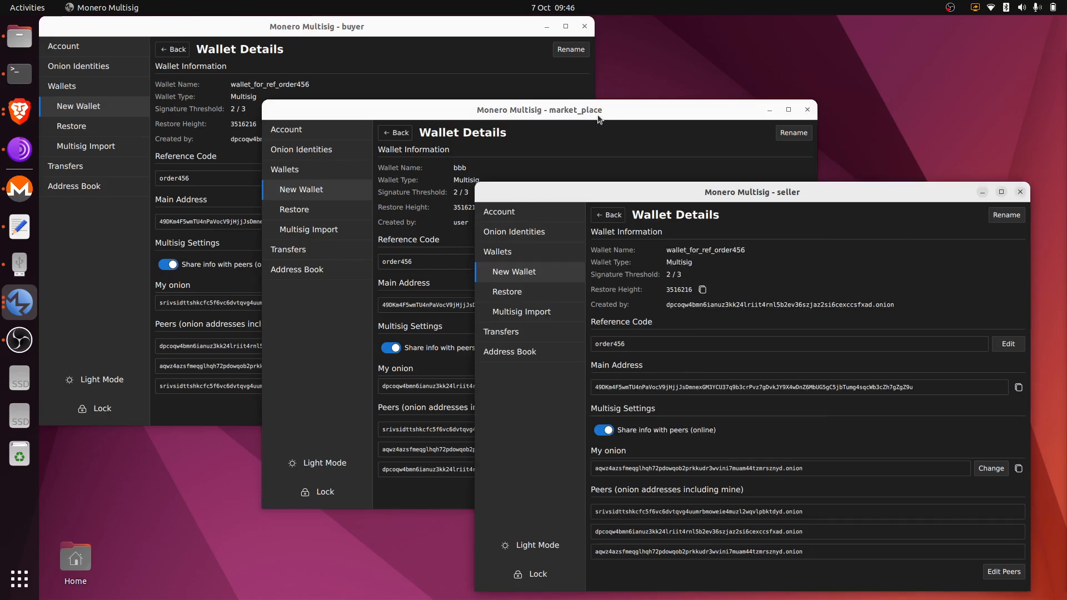
# Inspect the seller's market_place trusted peer, cancel without changes, and show the seller's wallet list.
pyautogui.click(558, 350)
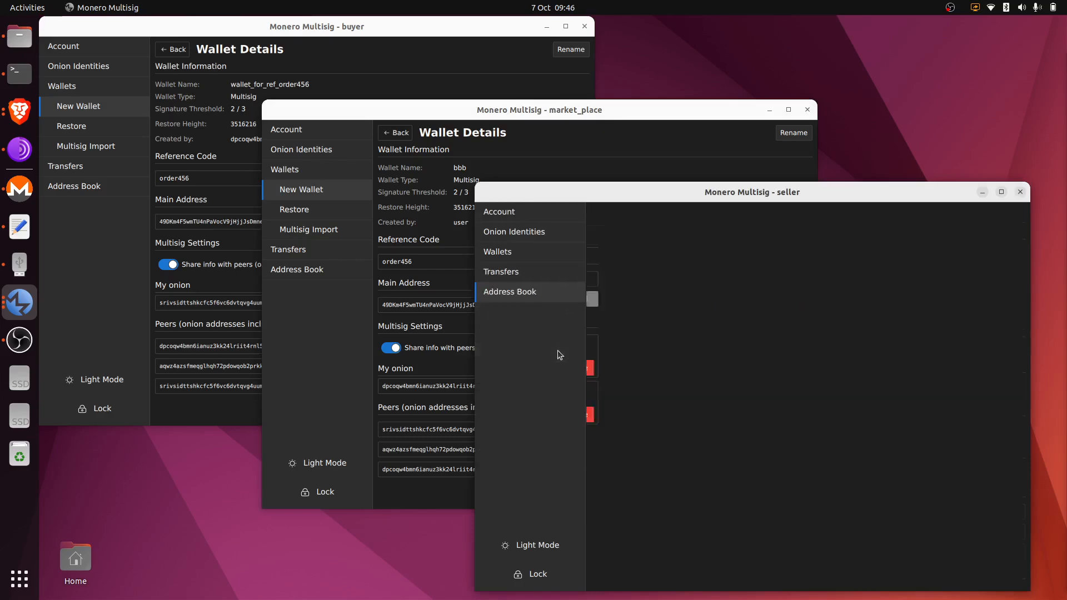
pyautogui.click(742, 236)
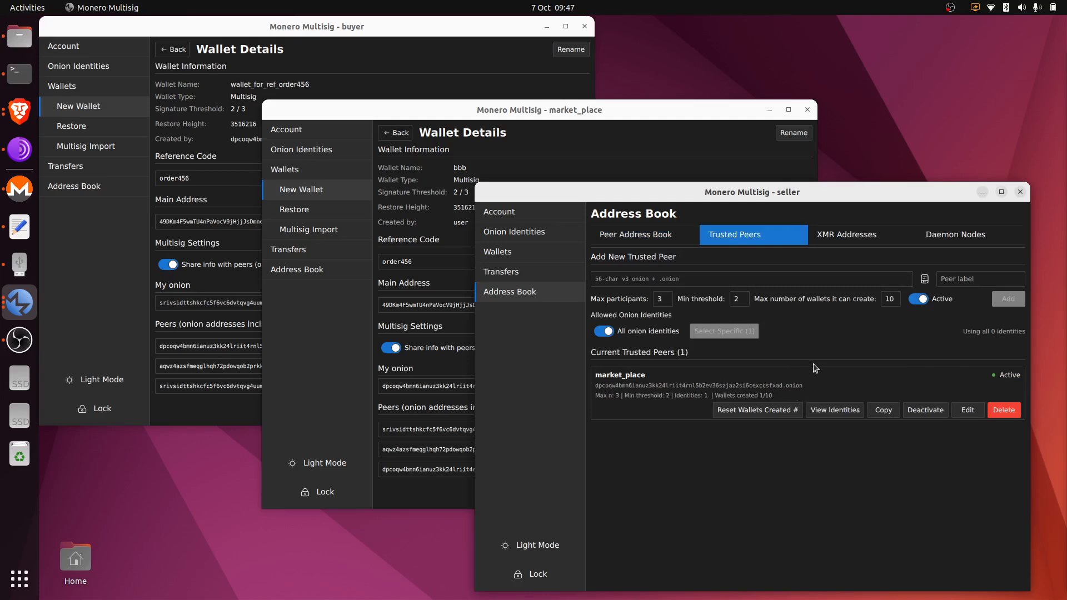
pyautogui.click(965, 414)
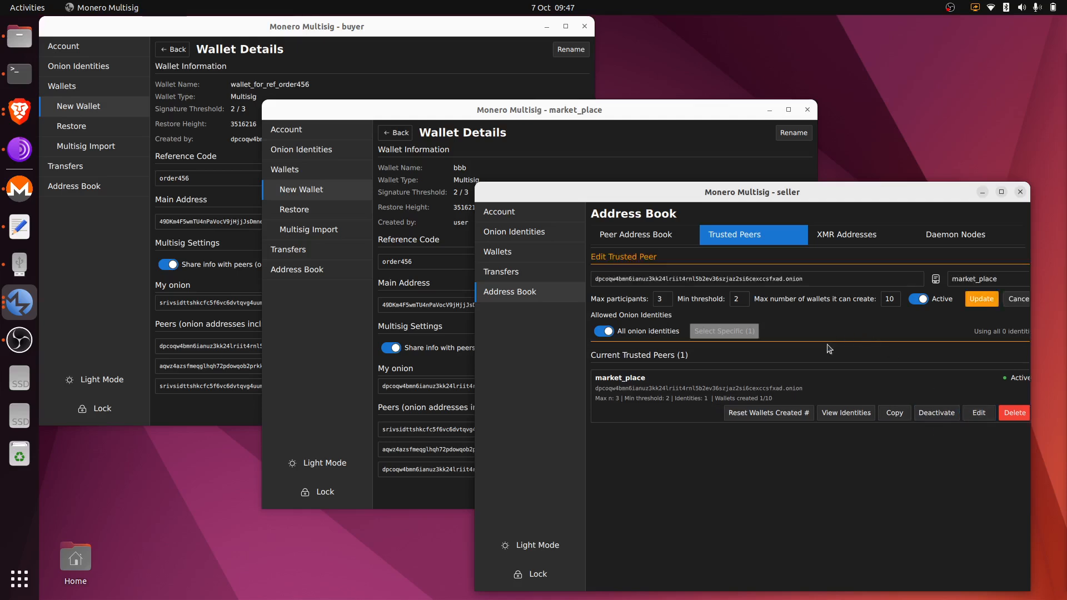
pyautogui.click(1018, 299)
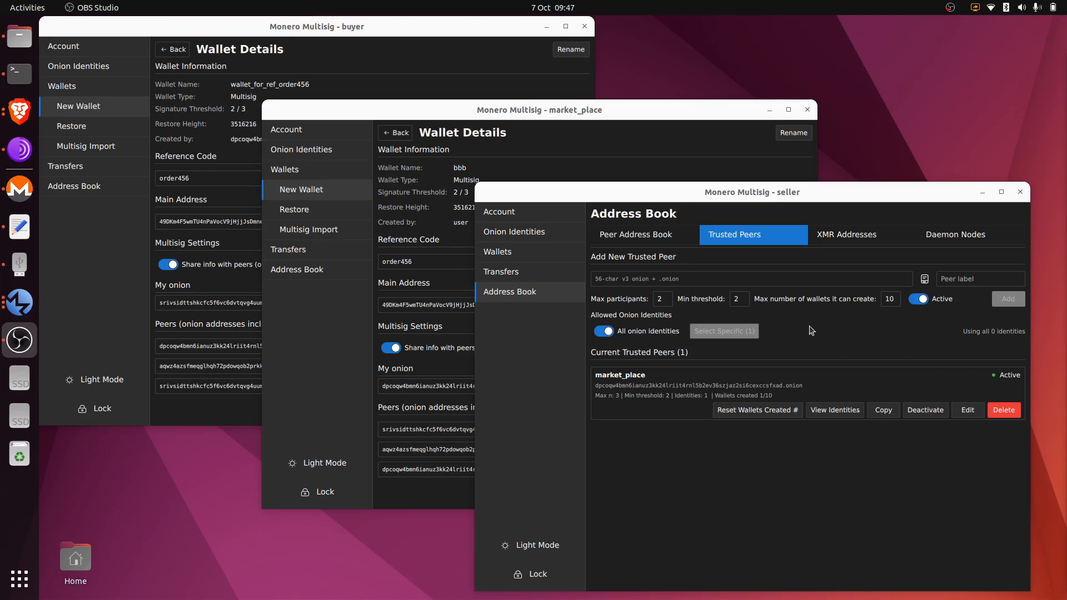
pyautogui.click(555, 250)
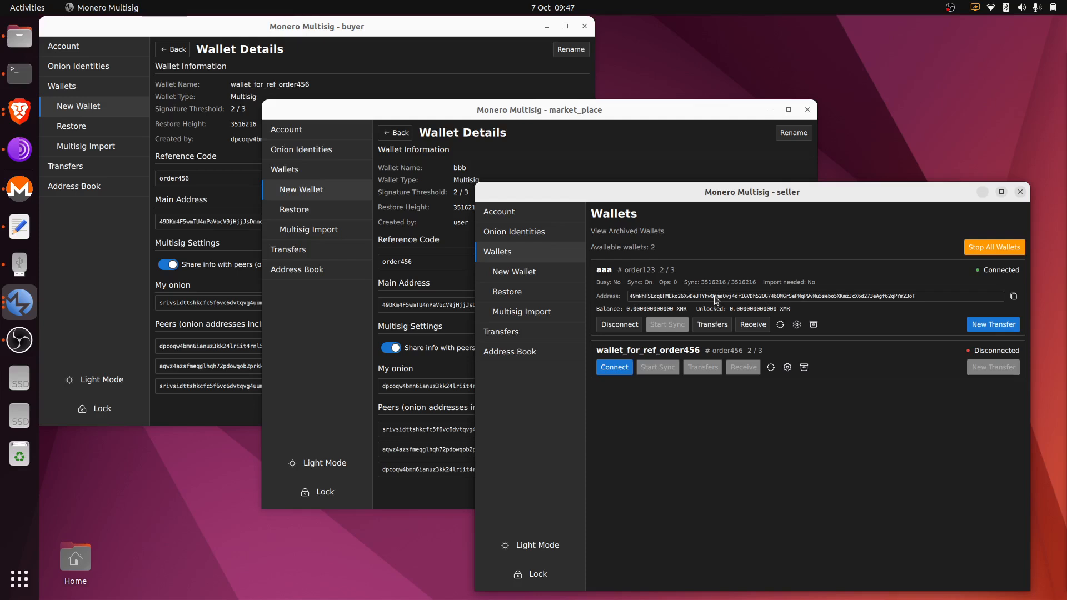
# Show the wallet lists in the market_place and buyer windows, then market_place's Onion Identities page.
pyautogui.click(521, 131)
pyautogui.click(297, 173)
pyautogui.click(279, 60)
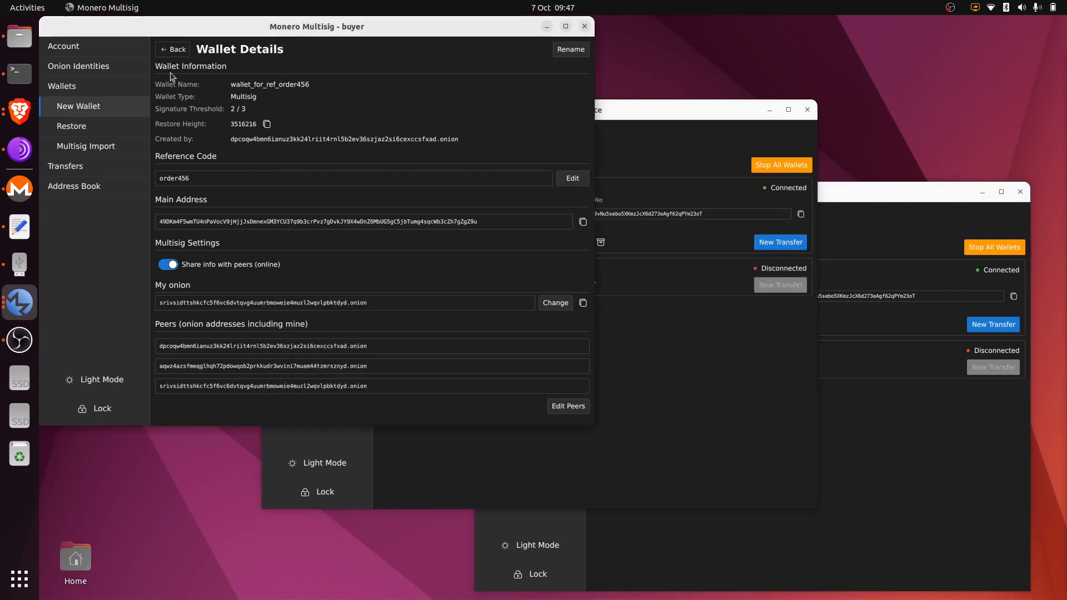
pyautogui.click(108, 89)
pyautogui.click(849, 187)
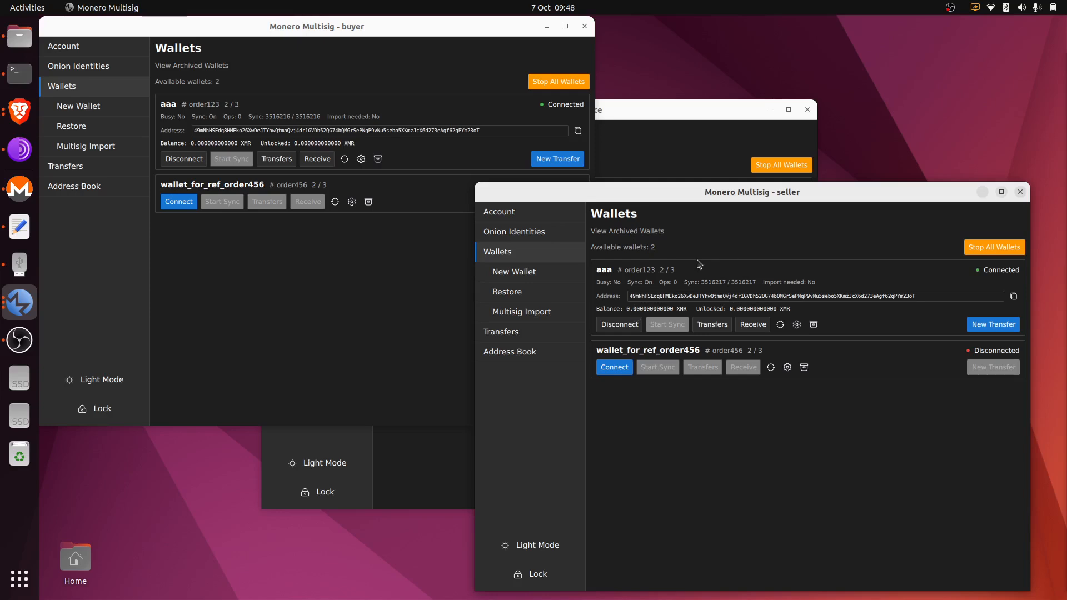
pyautogui.click(642, 111)
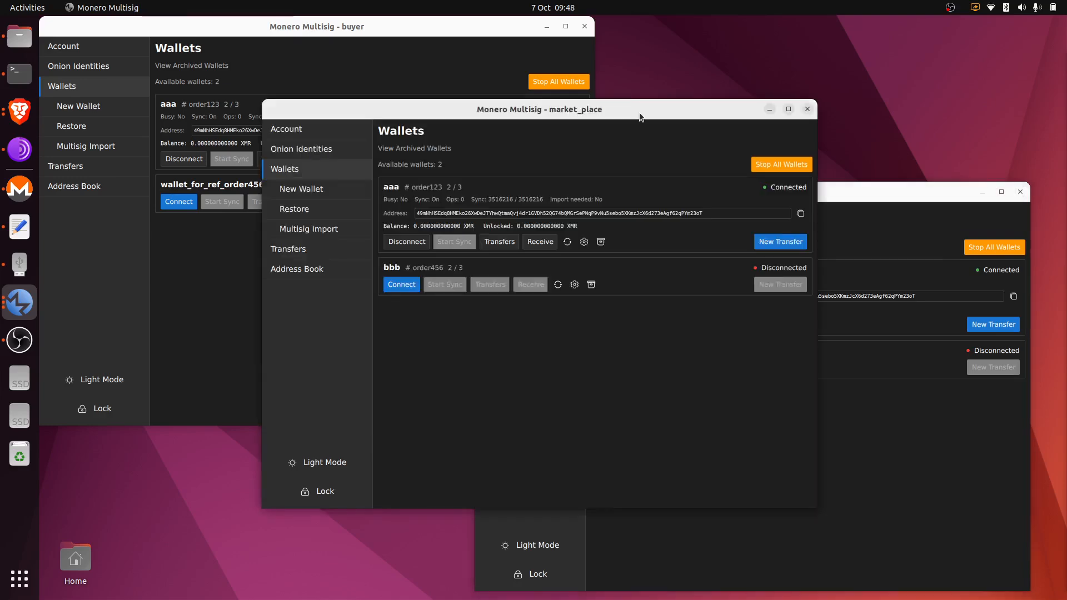
pyautogui.click(329, 155)
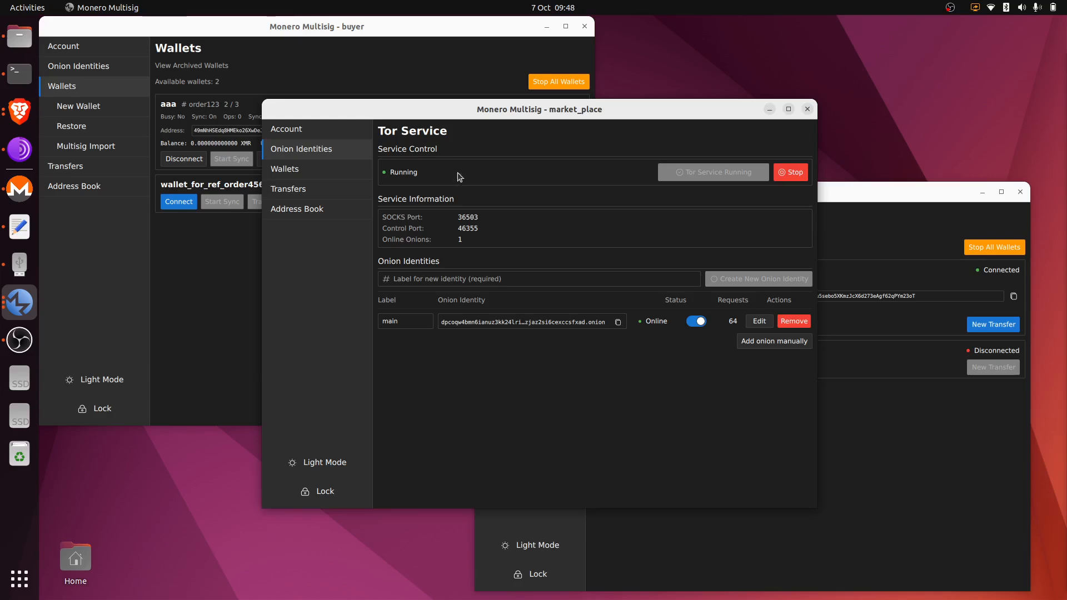
# Open the Onion Identities page in the buyer and seller windows.
pyautogui.click(95, 68)
pyautogui.click(838, 199)
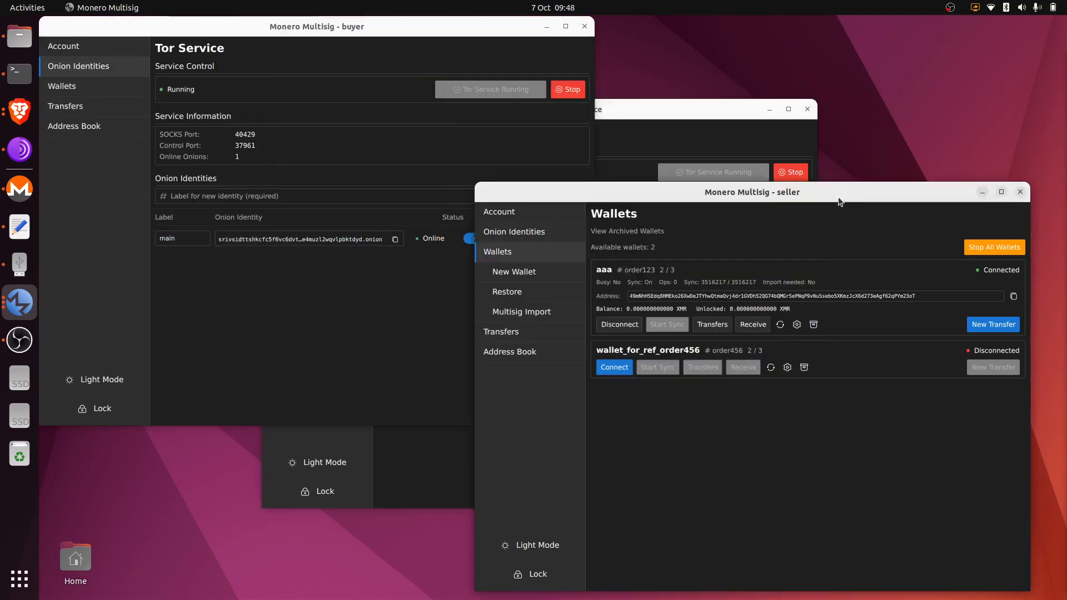
pyautogui.click(545, 231)
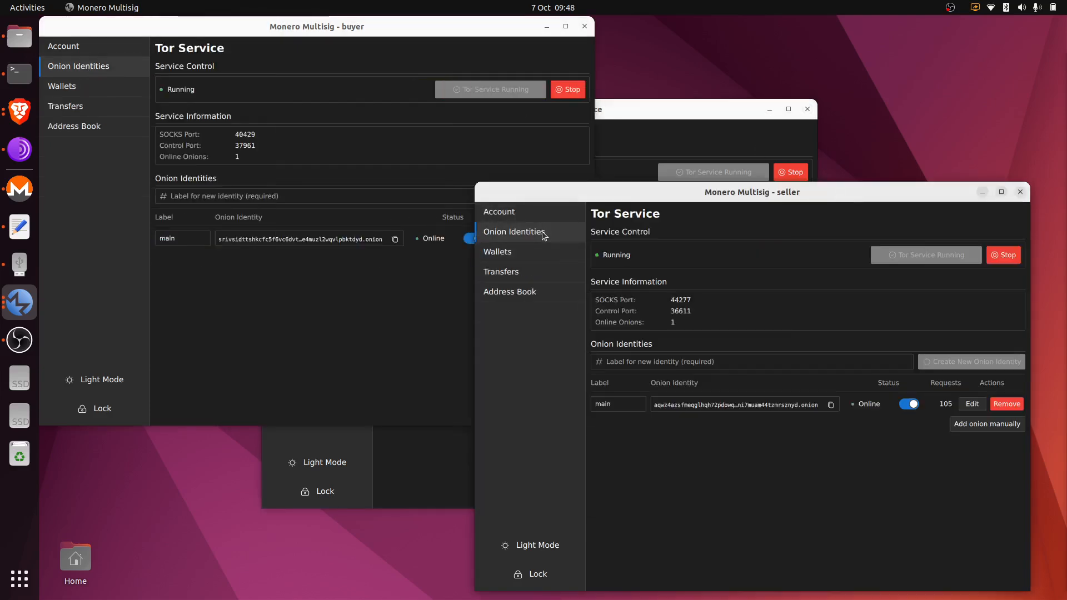
pyautogui.click(639, 117)
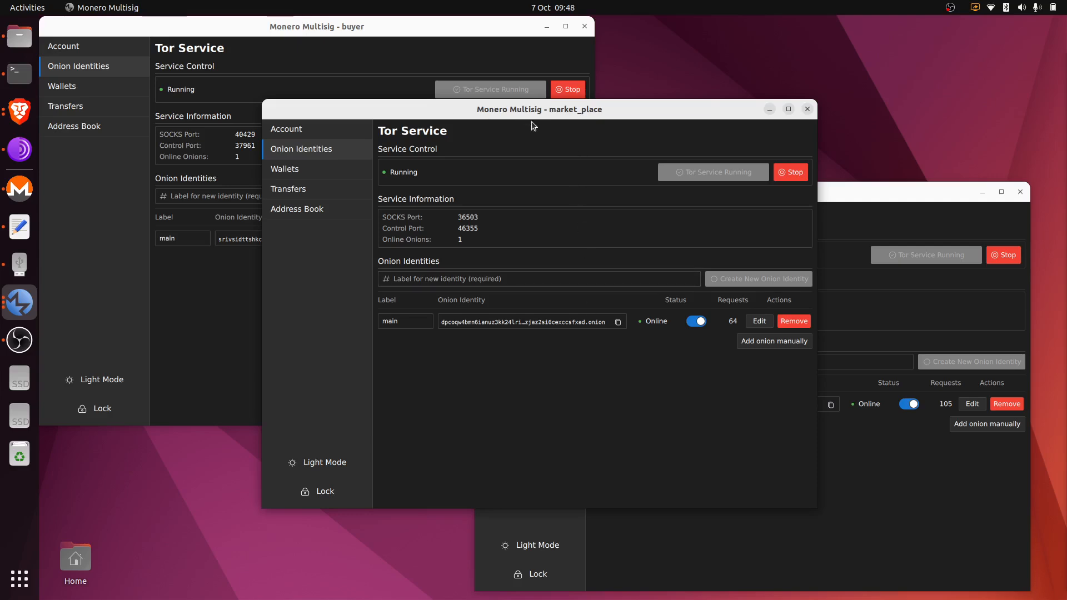
# Create onion identities new_1 and new_2 in market_place.
pyautogui.click(551, 281)
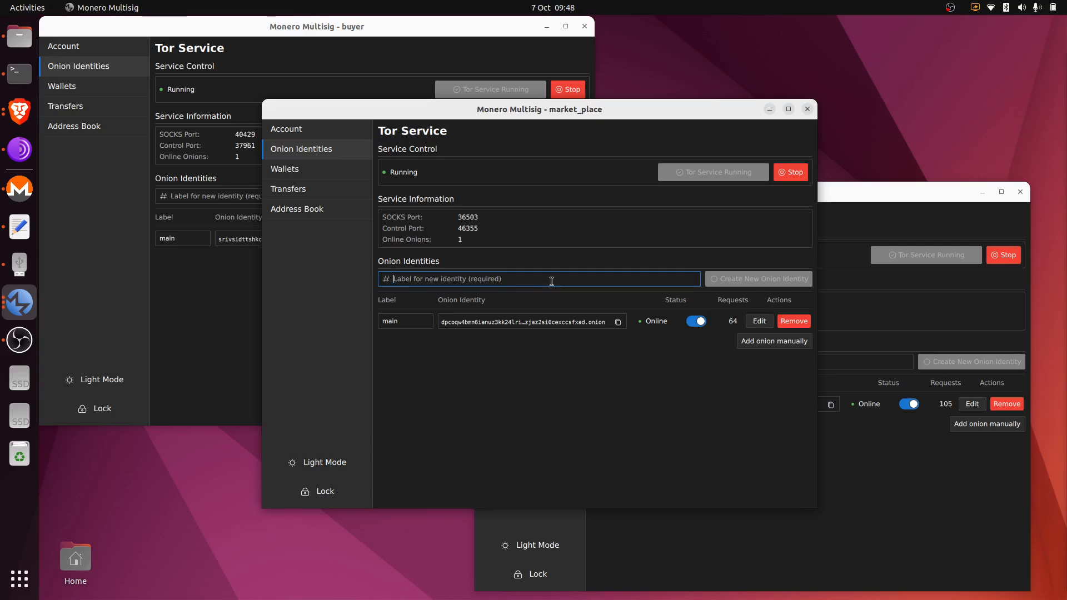
pyautogui.write('new_1')
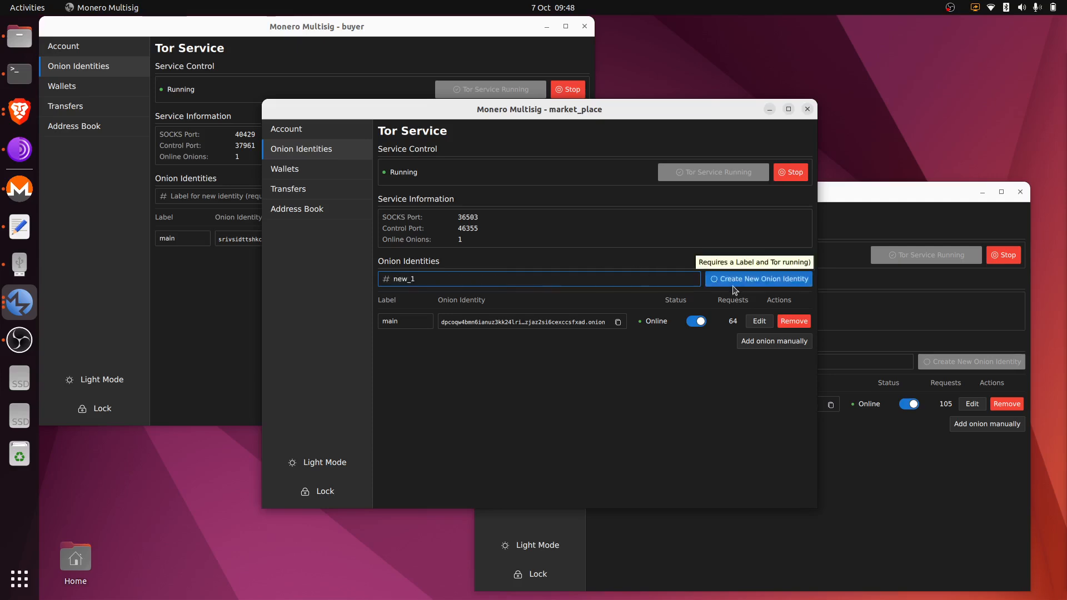
pyautogui.click(755, 279)
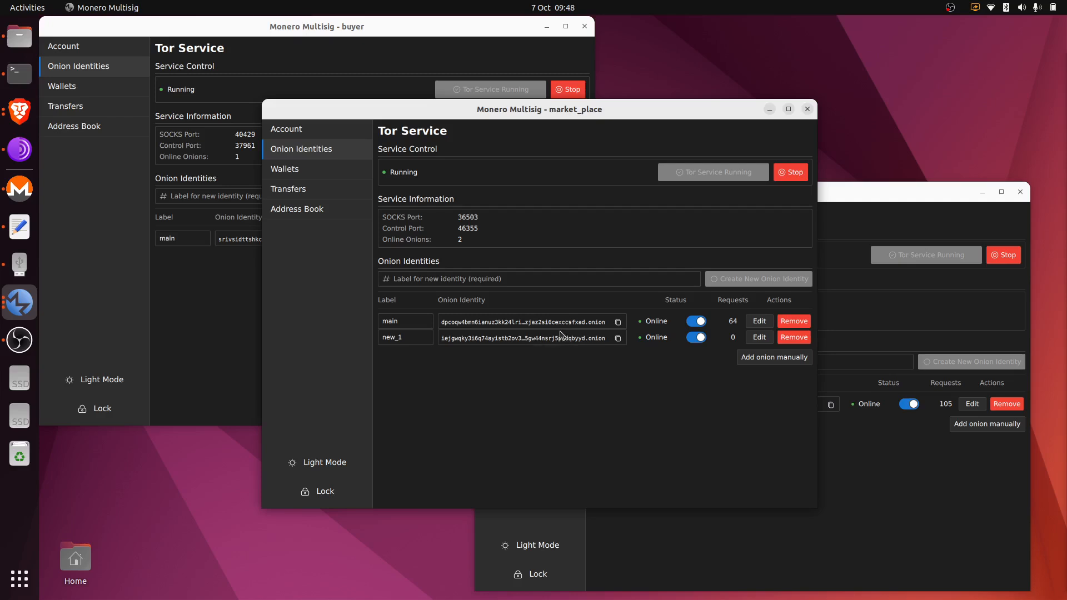
pyautogui.click(542, 279)
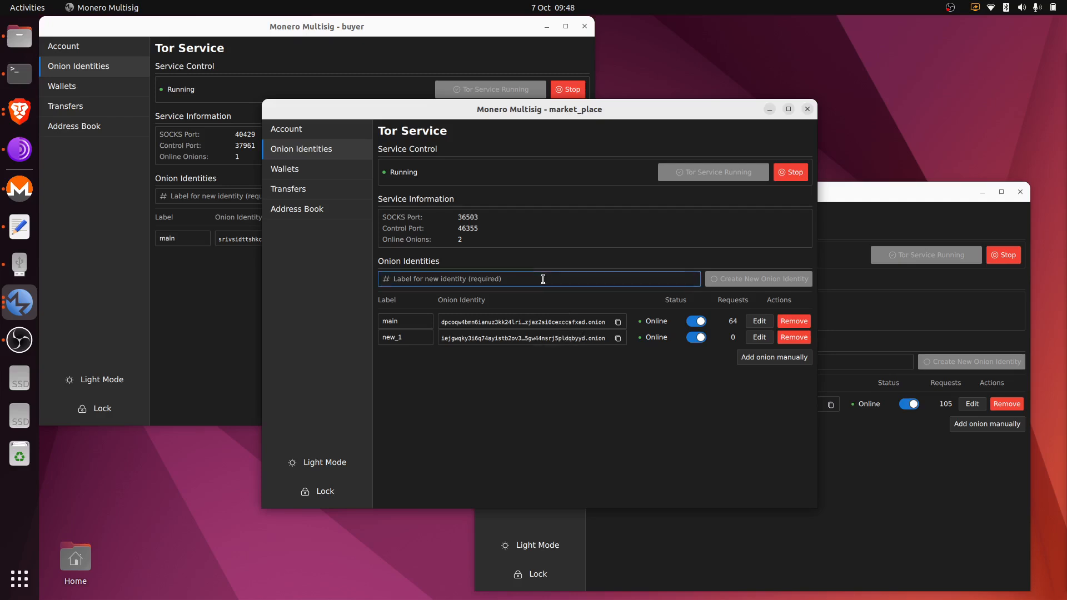
pyautogui.write('new_2')
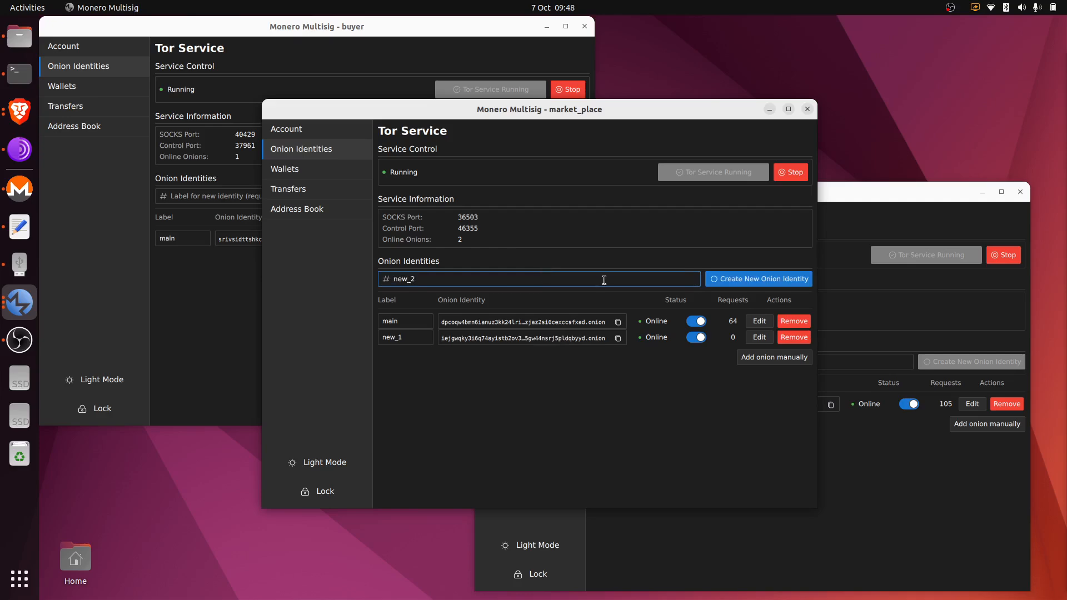
pyautogui.click(741, 281)
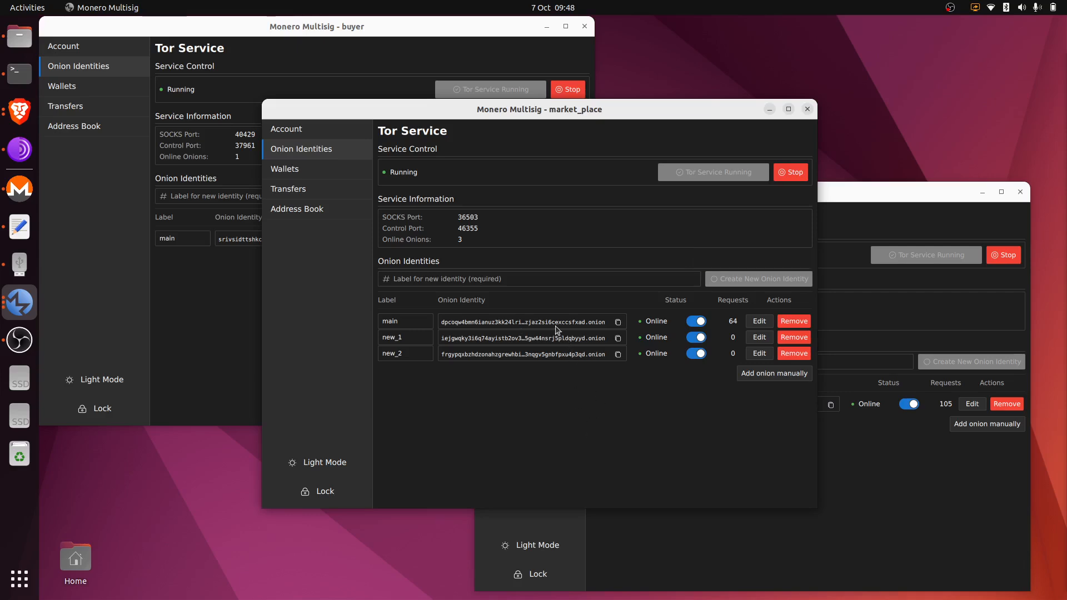
# Create the seller's onion identities new_1 and new_2.
pyautogui.click(867, 466)
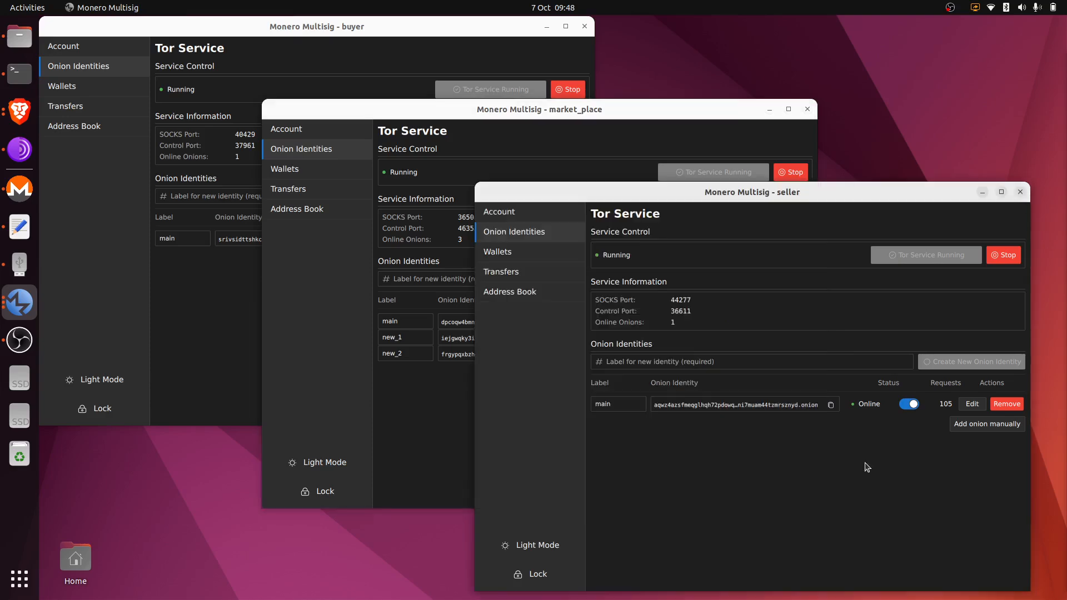
pyautogui.click(681, 361)
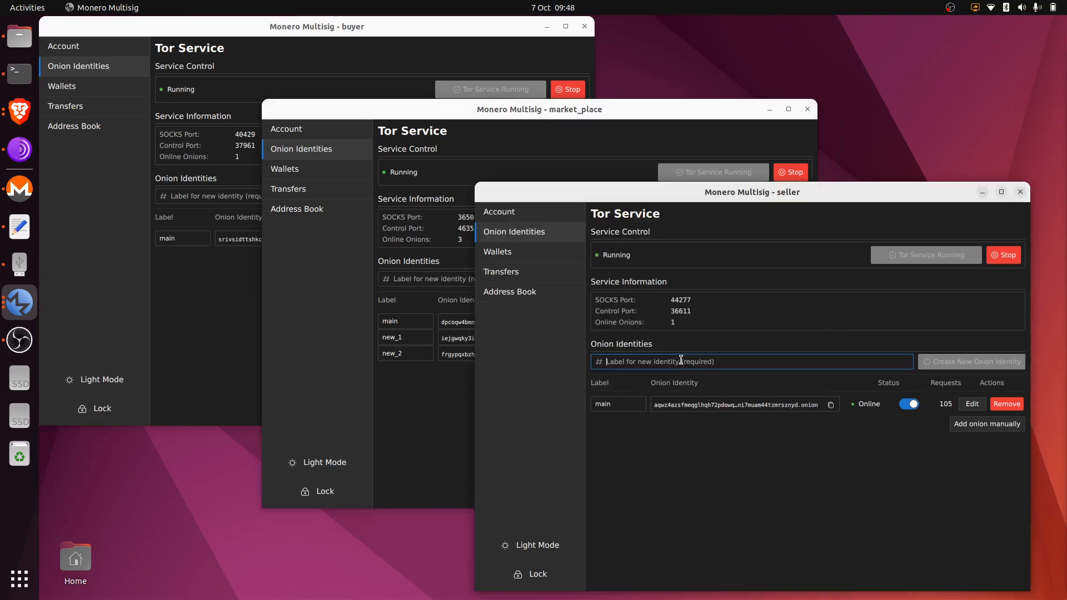
pyautogui.write('new_1')
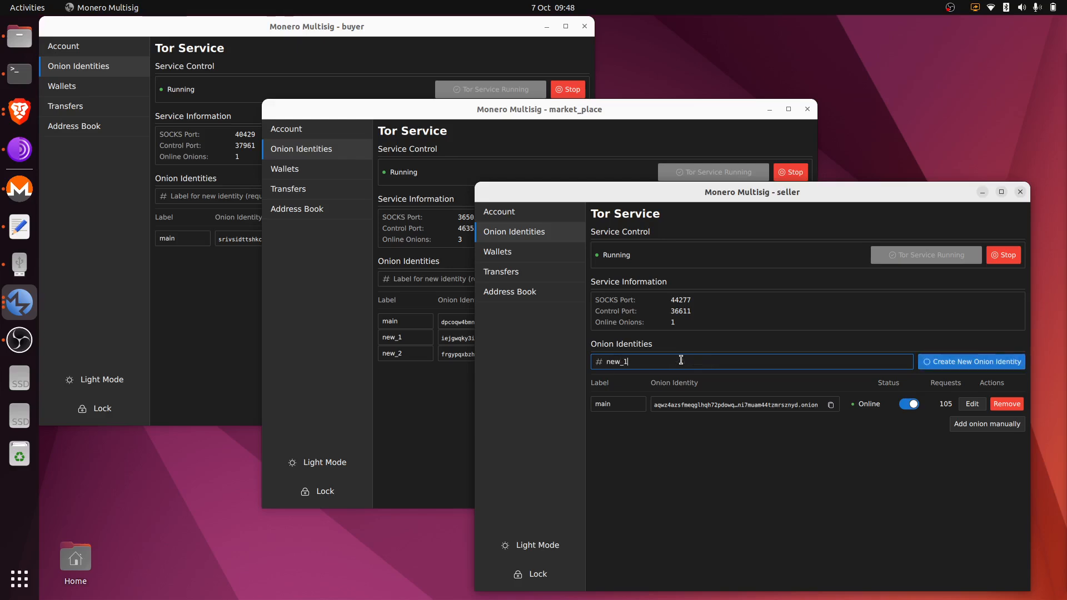
pyautogui.click(999, 358)
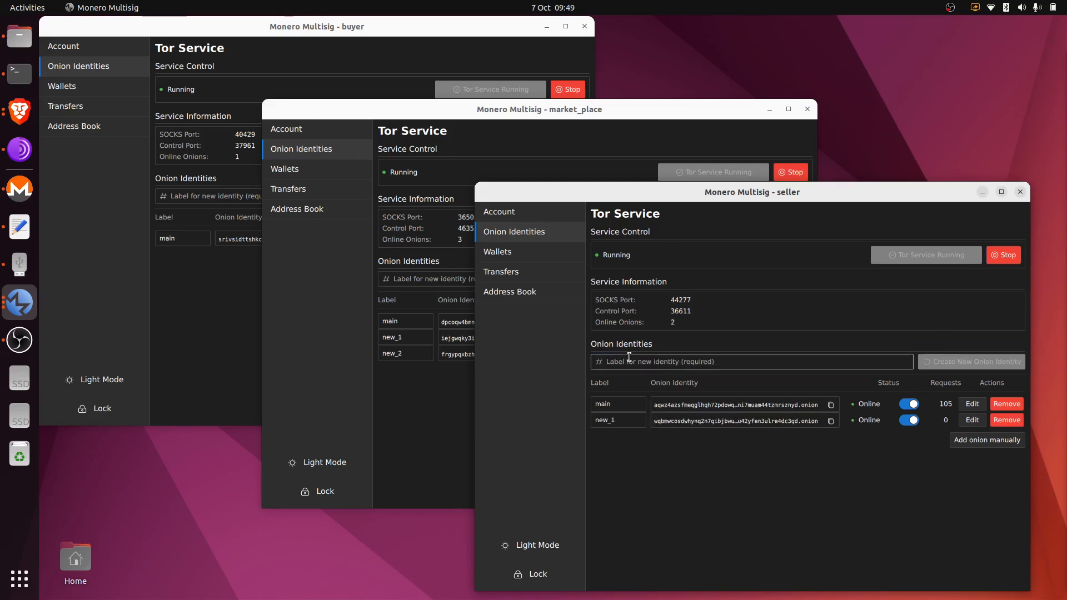
pyautogui.click(629, 357)
pyautogui.write('new_')
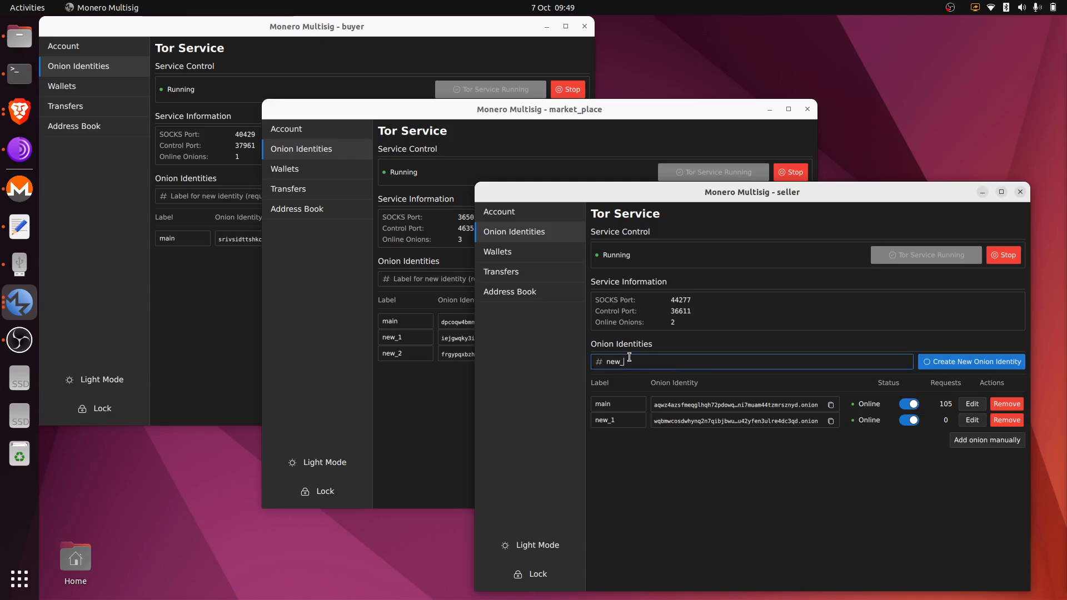
pyautogui.write('2')
pyautogui.click(972, 362)
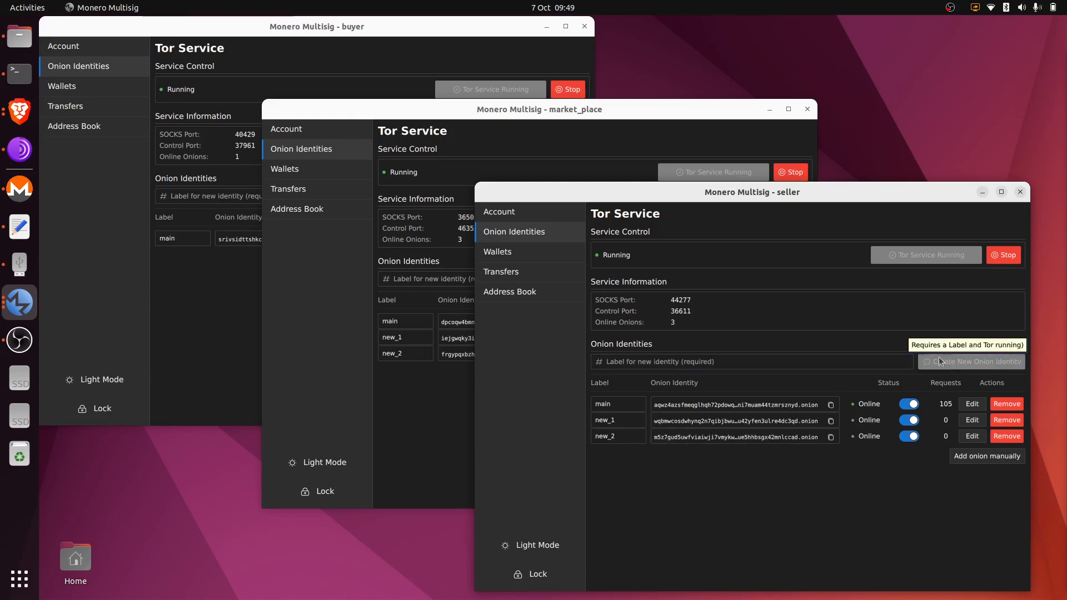
pyautogui.click(212, 217)
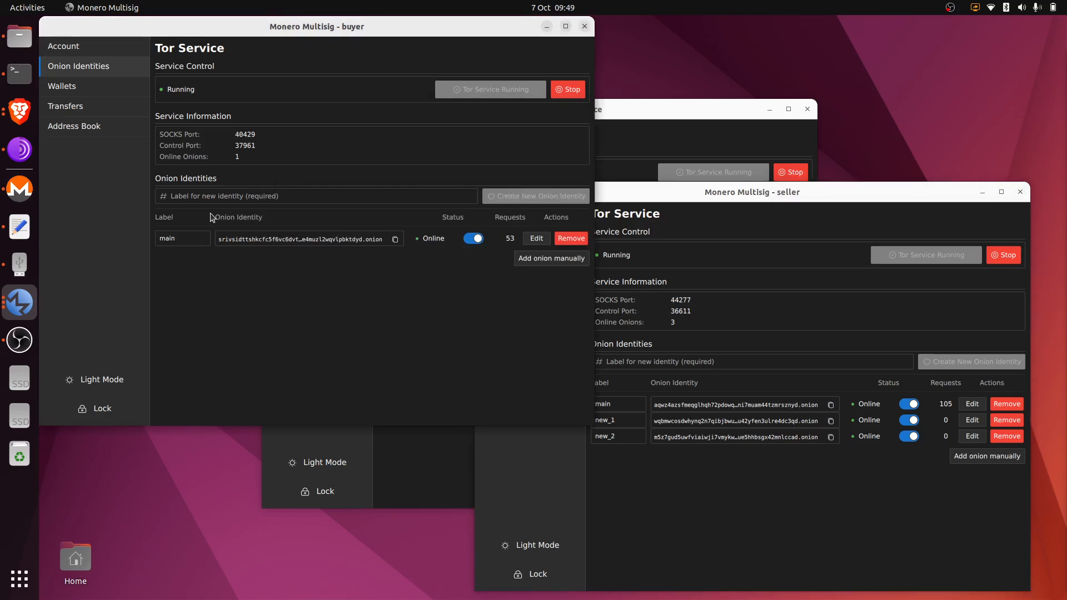
# Create the buyer's onion identities new_1 and new_2.
pyautogui.click(278, 192)
pyautogui.write('new')
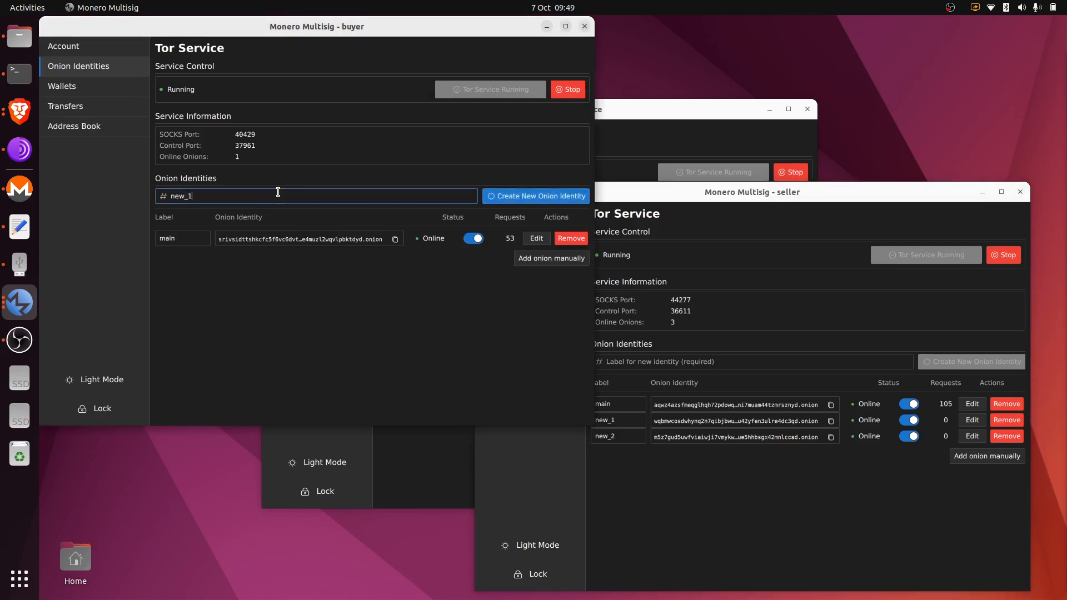
pyautogui.write('_1')
pyautogui.click(522, 196)
pyautogui.click(303, 193)
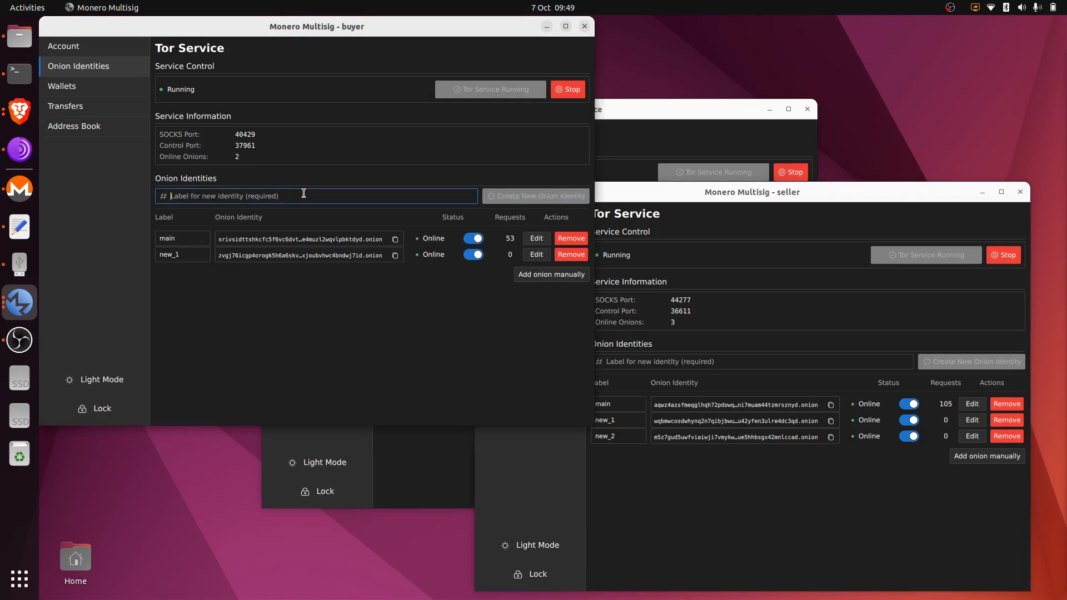
pyautogui.write('new')
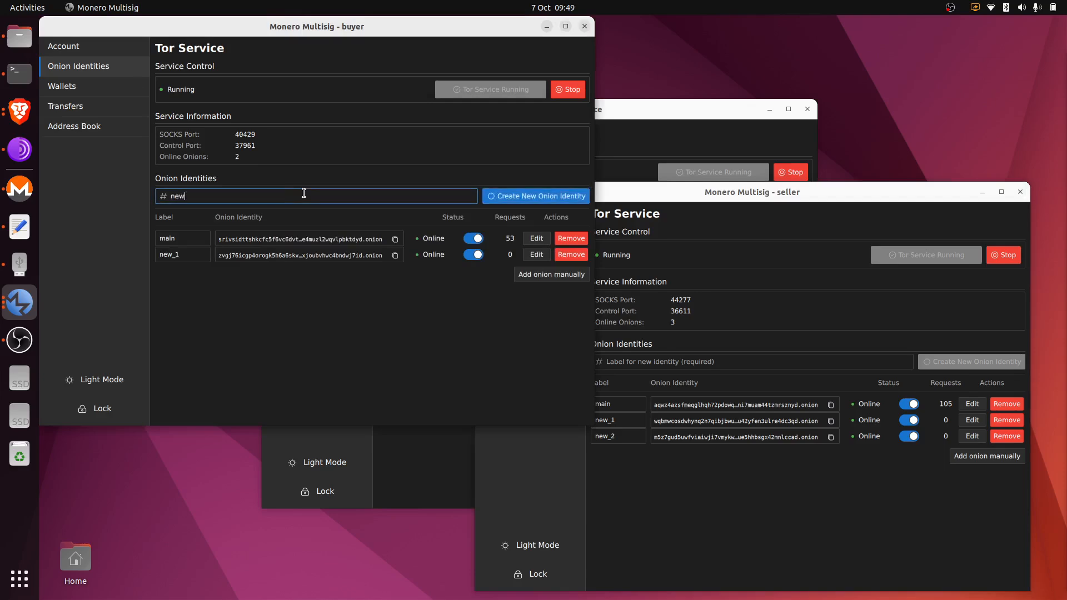
pyautogui.write('_2')
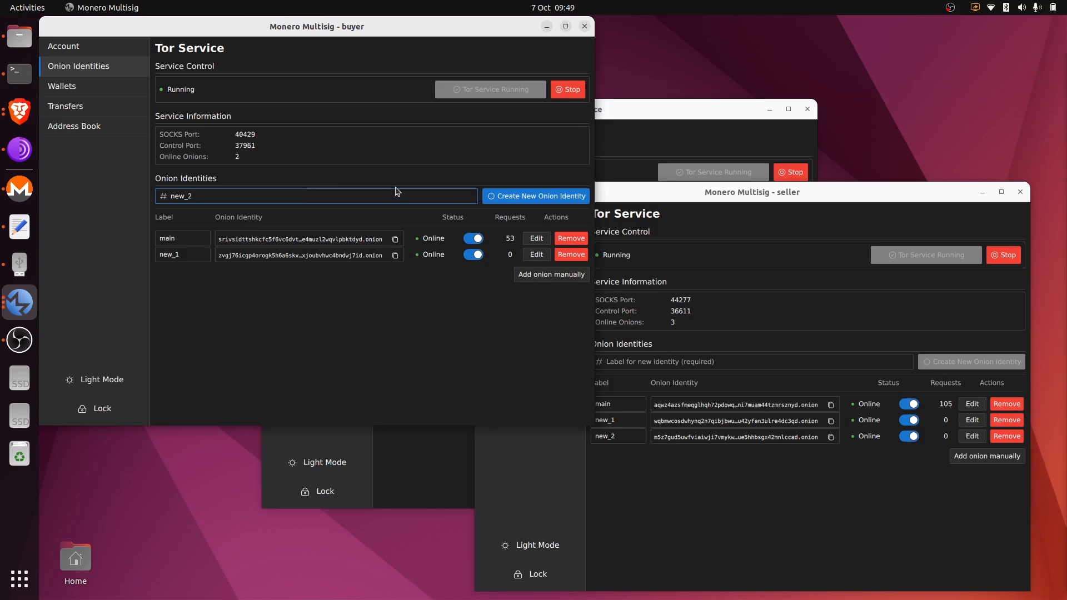
pyautogui.click(525, 196)
pyautogui.click(698, 113)
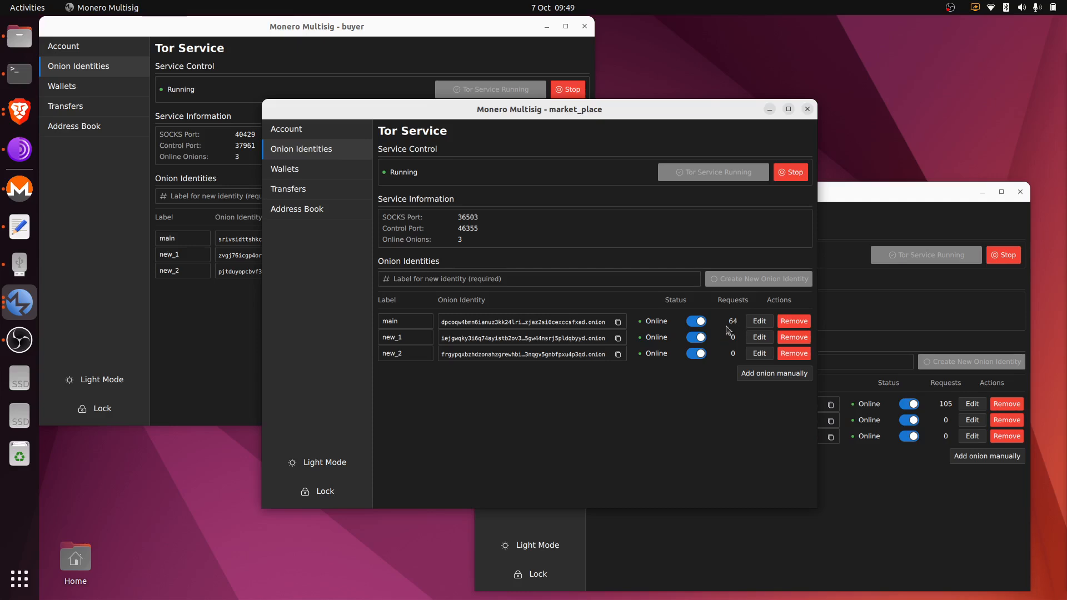
# Take market_place's new_1 and new_2 onions offline, then bring both back online.
pyautogui.click(696, 337)
pyautogui.click(699, 354)
pyautogui.click(695, 340)
pyautogui.click(701, 354)
# Switch between the seller and marketplace windows, leaving the seller's window in front.
pyautogui.click(862, 321)
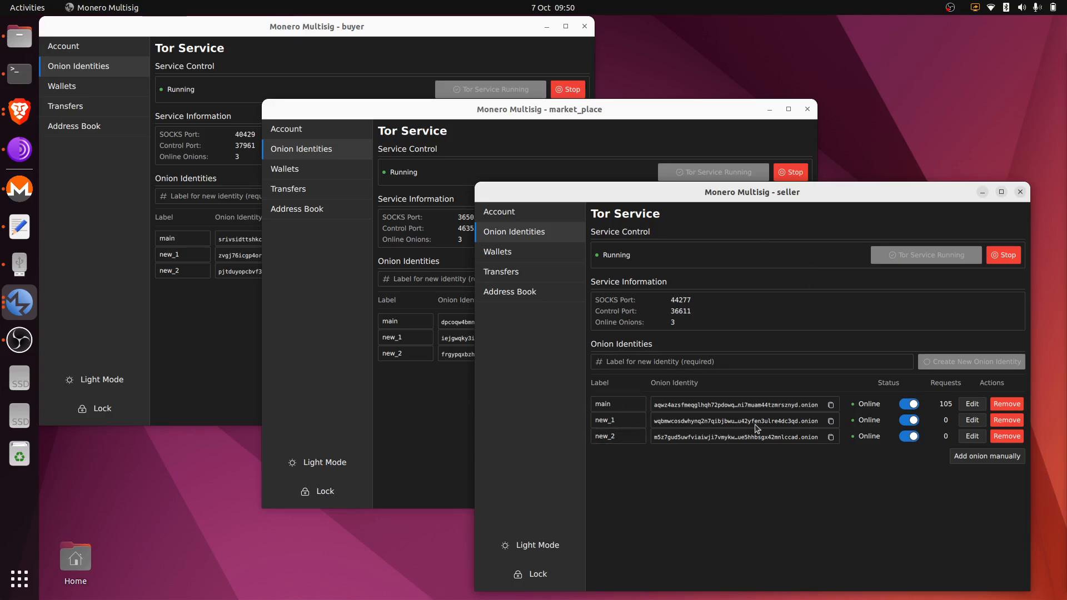
pyautogui.click(439, 412)
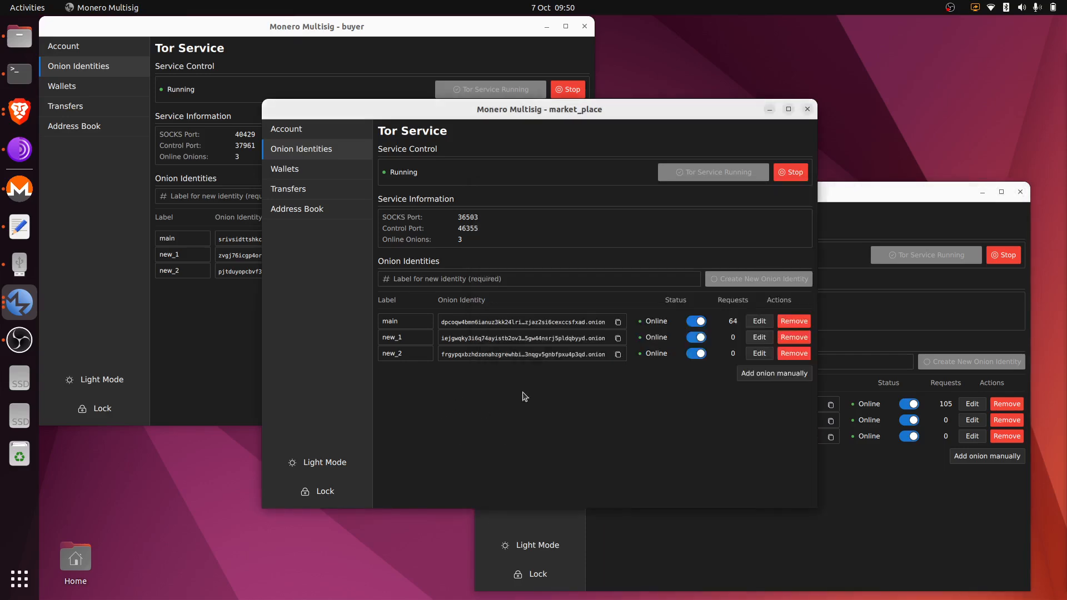
pyautogui.click(879, 484)
pyautogui.click(446, 392)
pyautogui.click(864, 203)
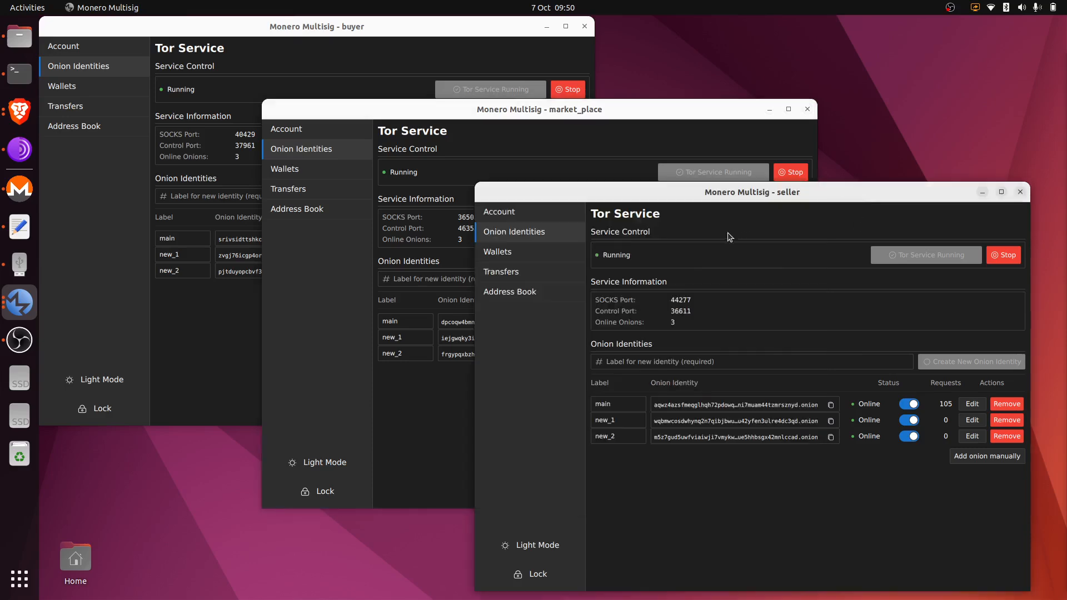
# Show the seller's Wallets list, then open Wallets > New Wallet sessions in the buyer and market_place windows.
pyautogui.click(539, 253)
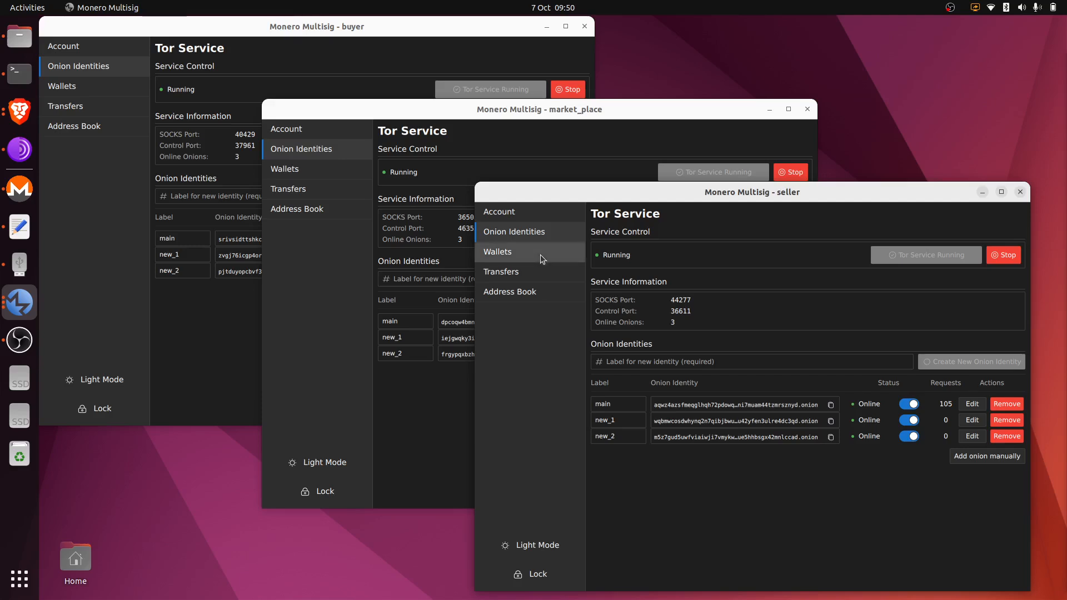
pyautogui.click(189, 316)
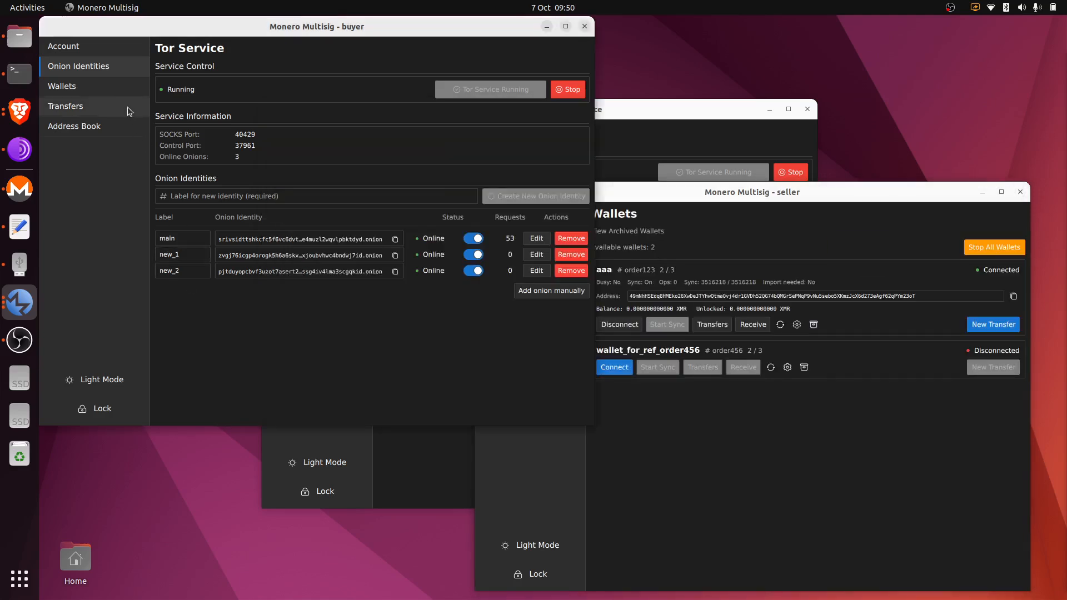
pyautogui.click(116, 87)
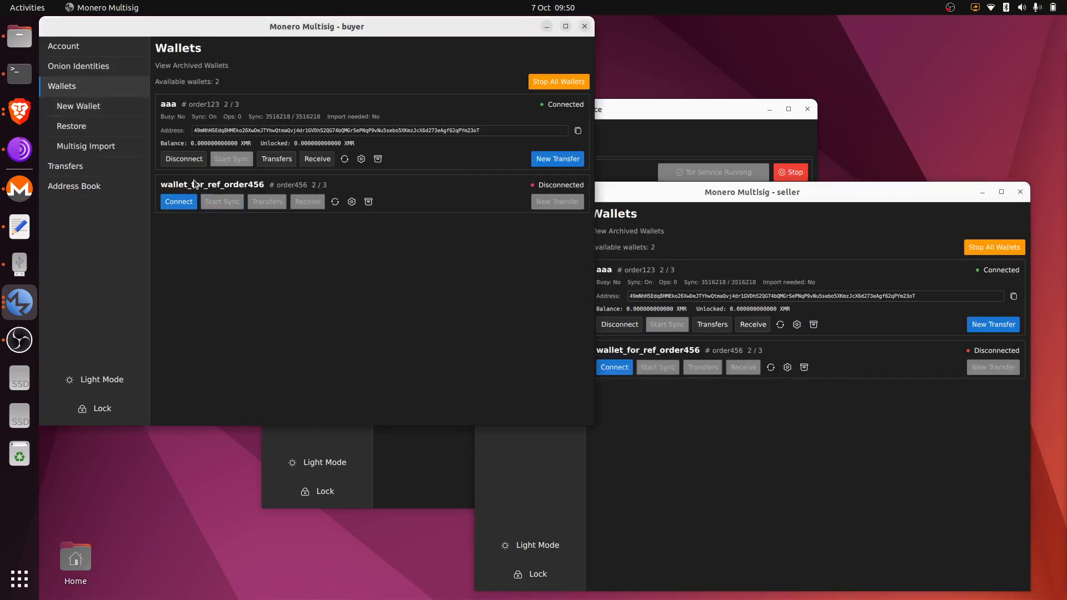
pyautogui.click(105, 109)
pyautogui.click(617, 122)
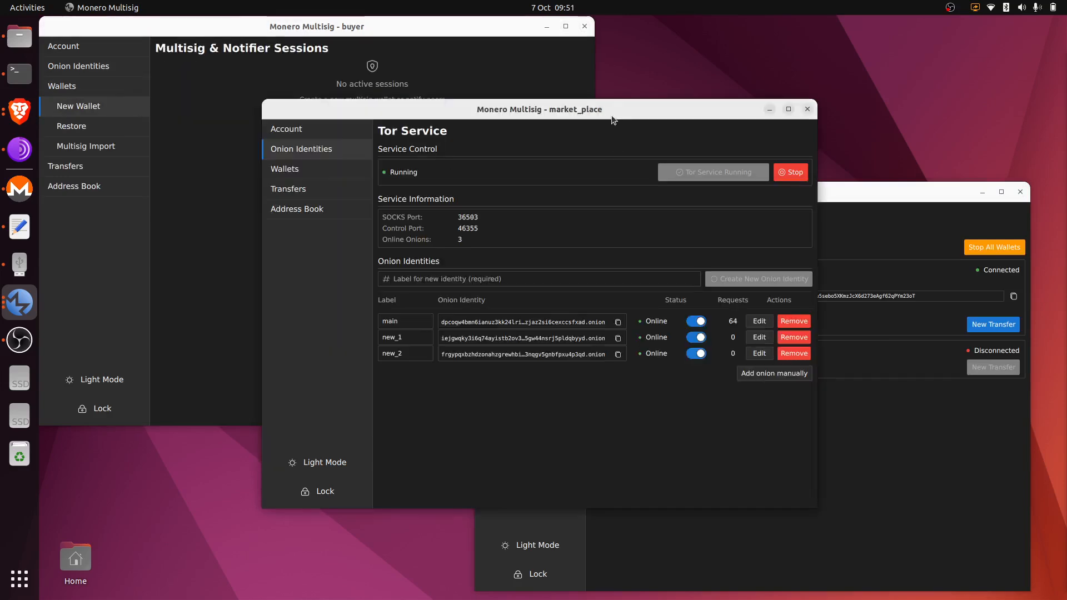
pyautogui.click(326, 166)
pyautogui.click(334, 188)
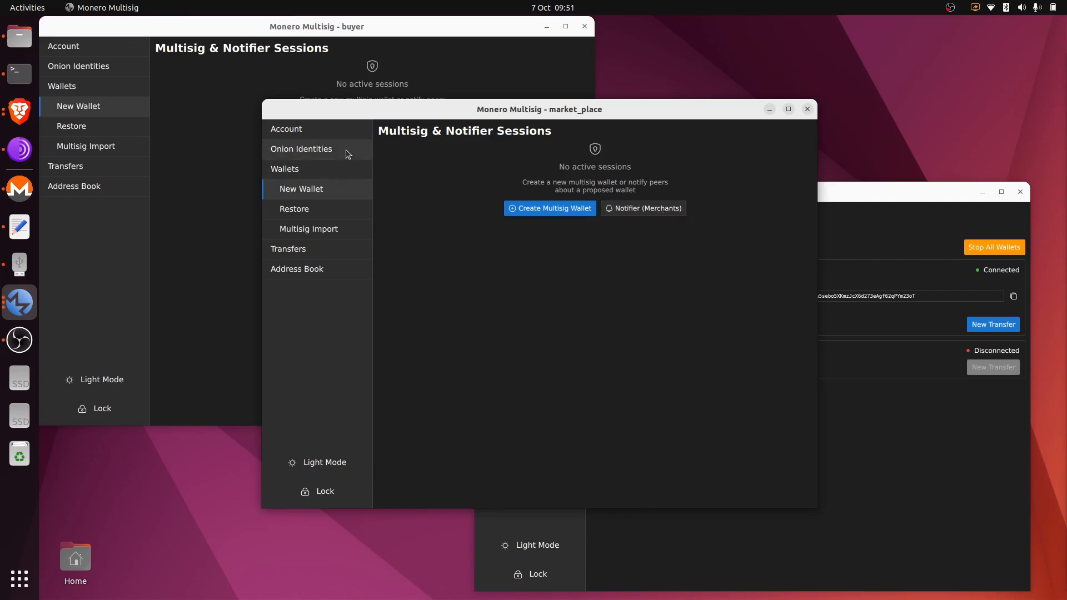
# Open the seller's Multisig & Notifier Sessions page, then view market_place's Onion Identities and Wallets.
pyautogui.click(891, 246)
pyautogui.click(545, 274)
pyautogui.click(437, 185)
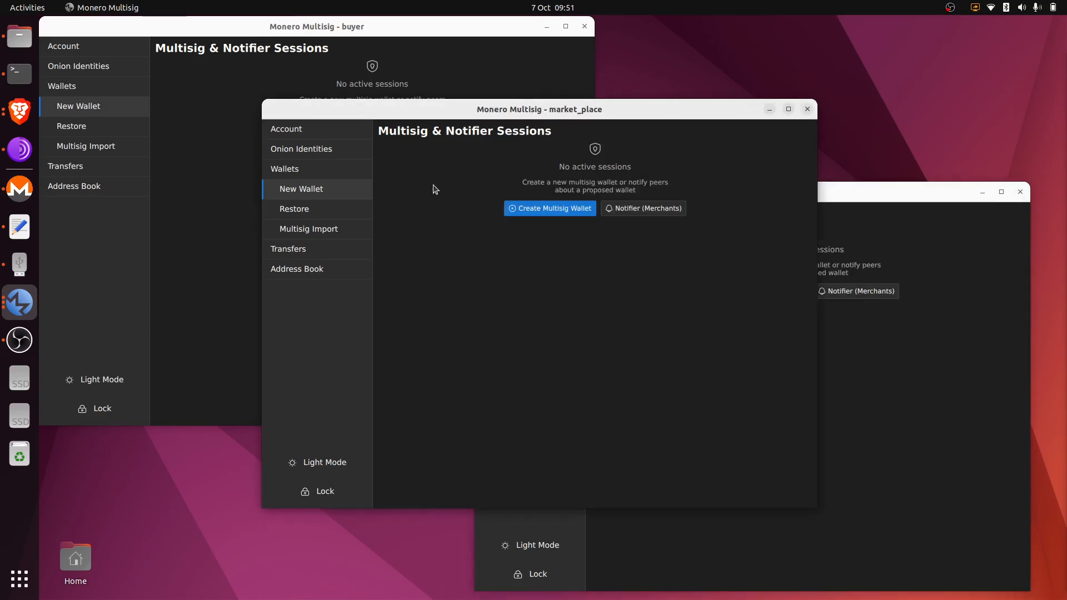
pyautogui.click(335, 155)
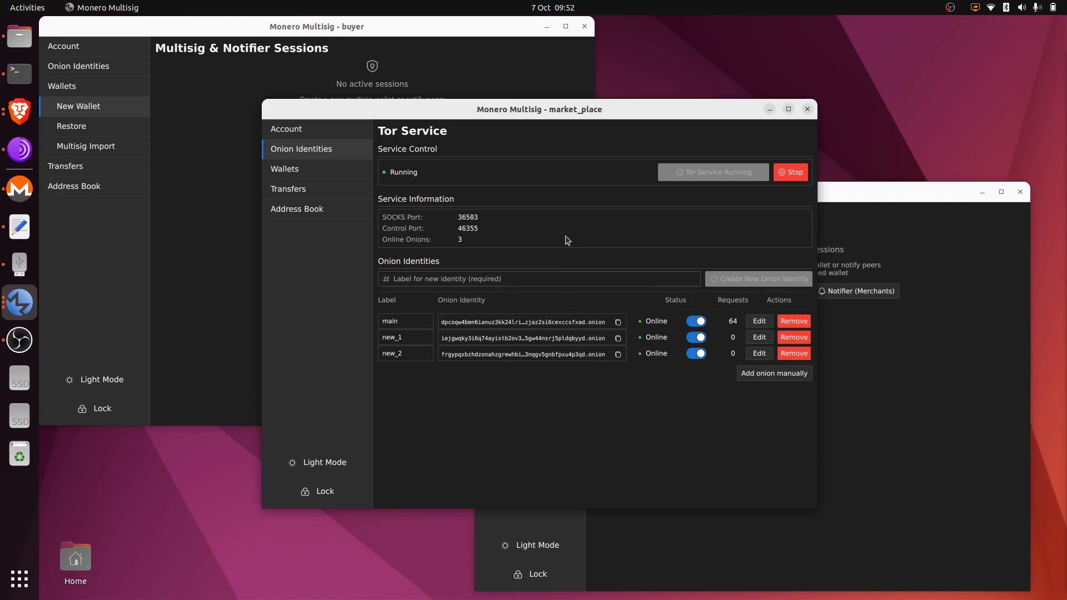
pyautogui.click(349, 173)
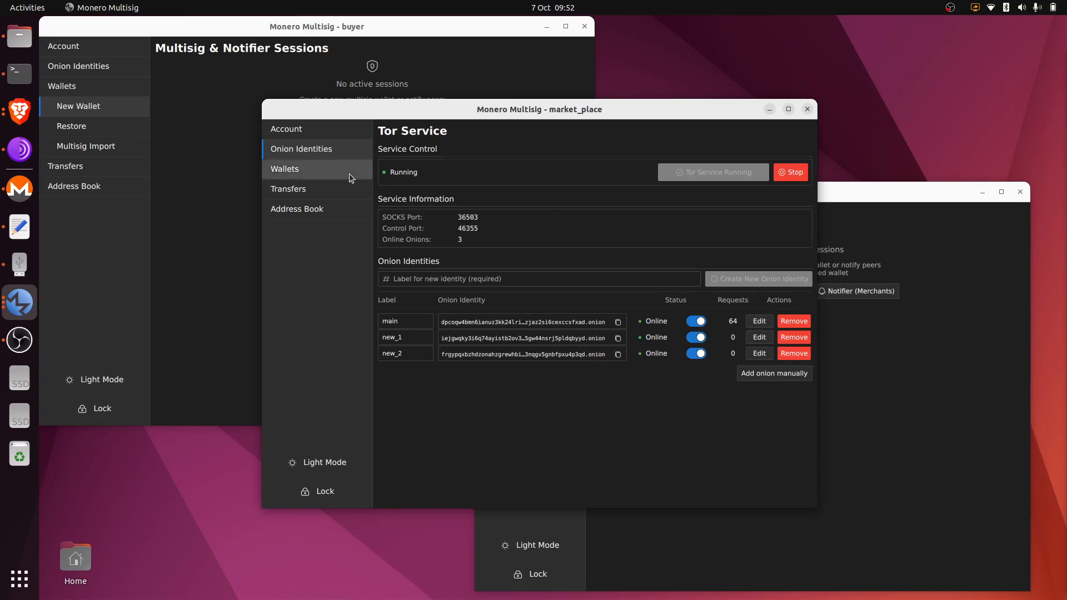
# Start a new notifier session in market_place with reference code order789.
pyautogui.click(332, 188)
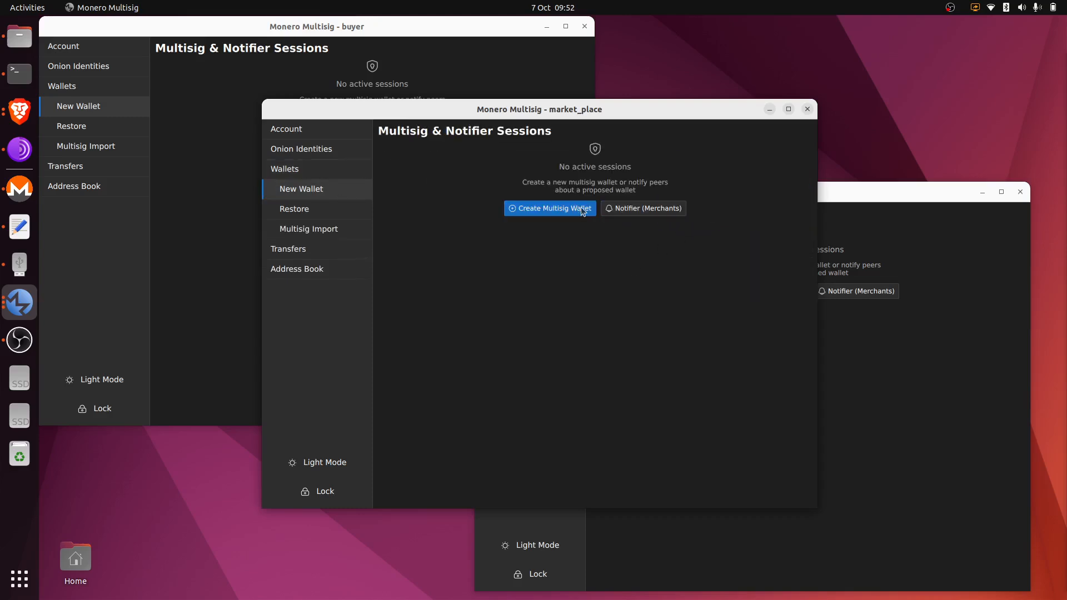
pyautogui.click(631, 216)
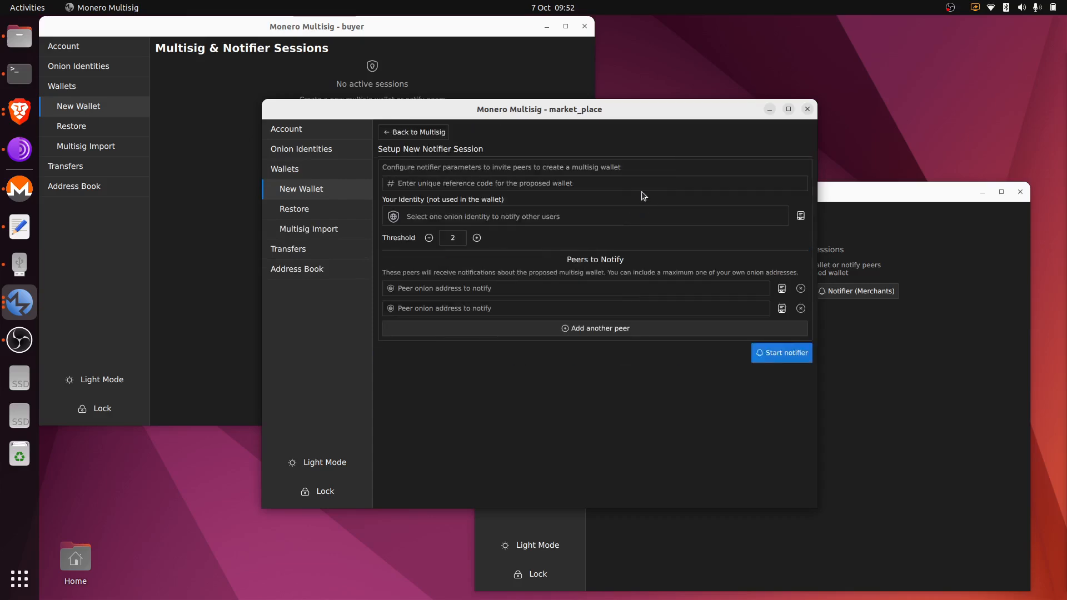
pyautogui.hotkey('alt', 'Tab')
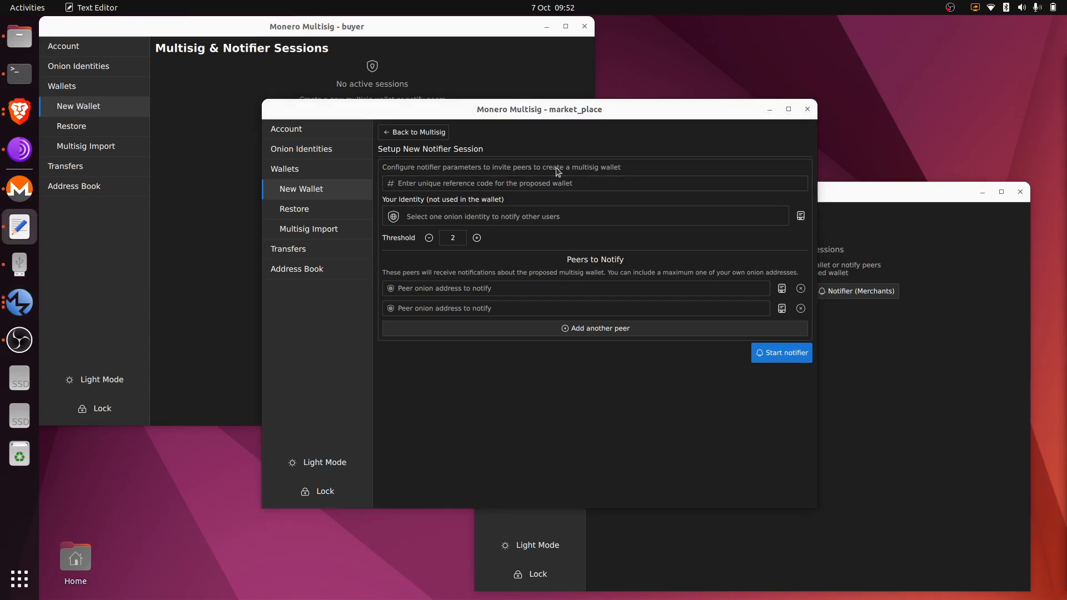
pyautogui.click(523, 186)
pyautogui.write('order789')
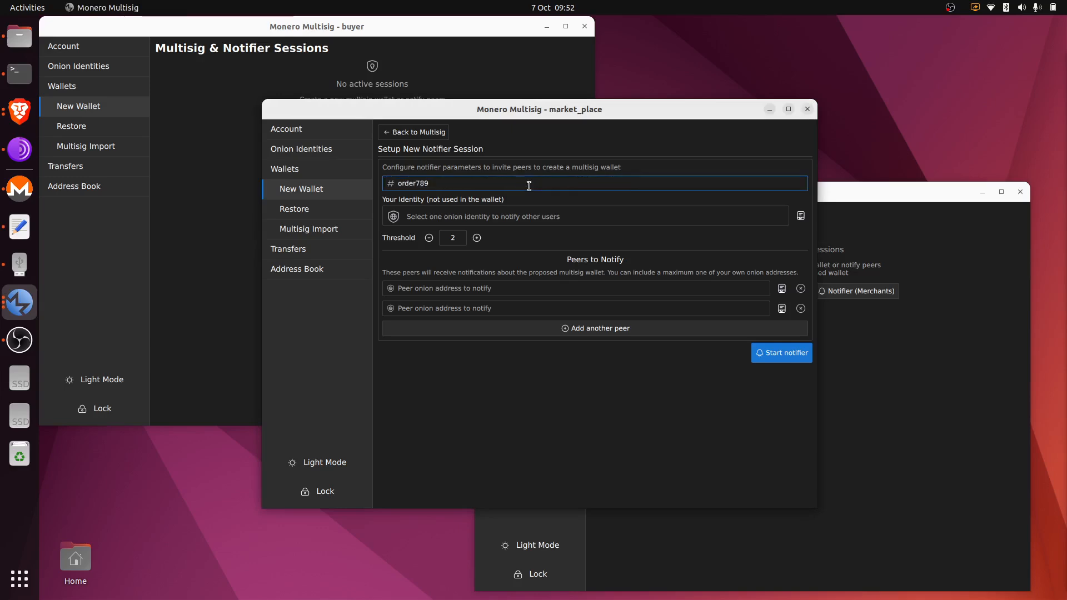
# Choose the main identity, add a third peer slot, and go to Onion Identities.
pyautogui.click(650, 219)
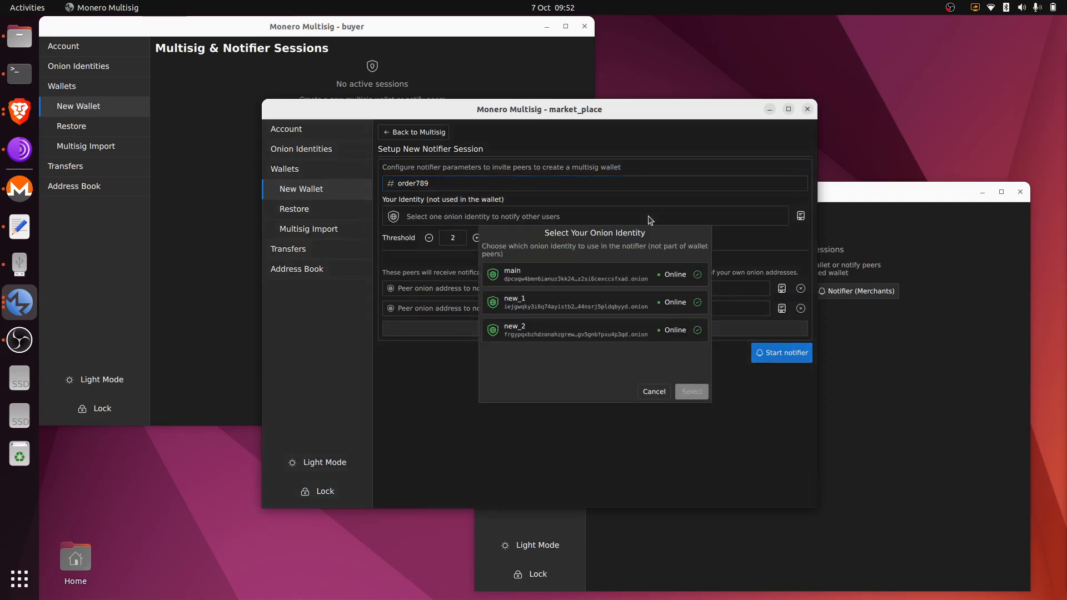
pyautogui.doubleClick(611, 279)
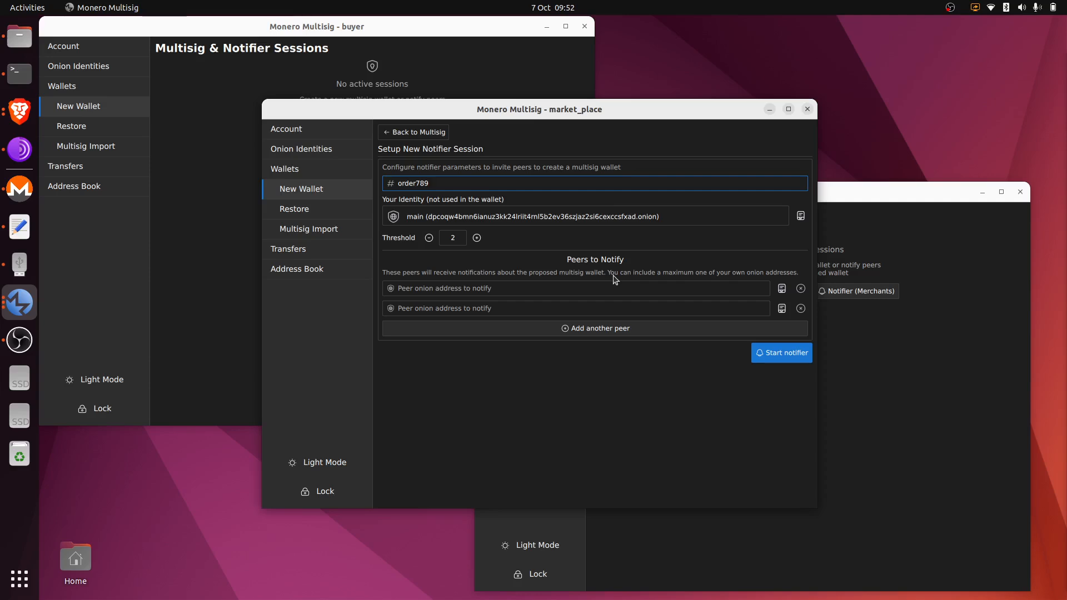
pyautogui.click(610, 328)
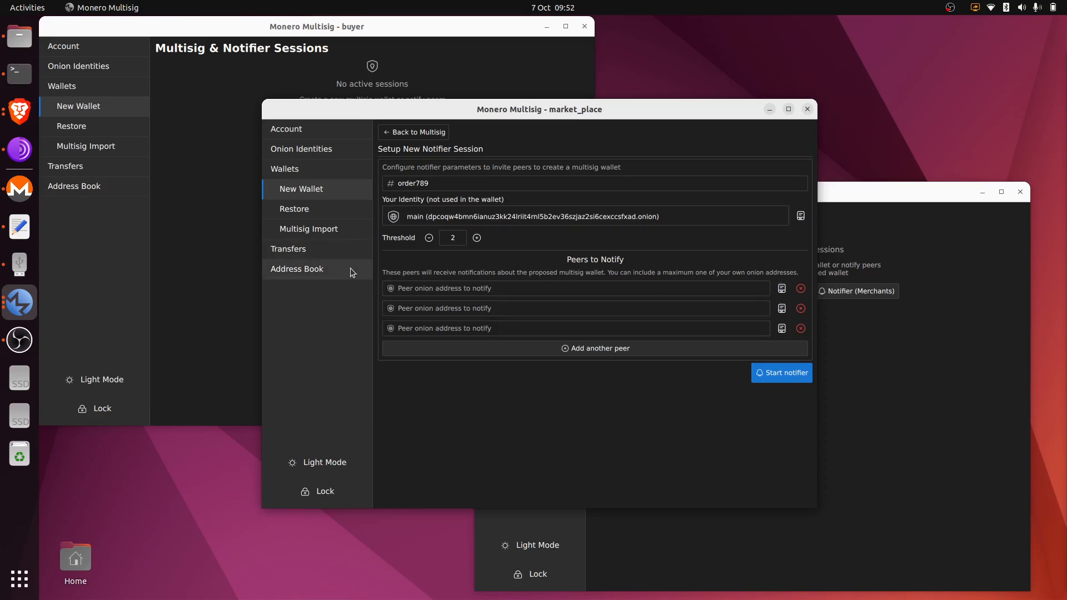
pyautogui.click(326, 149)
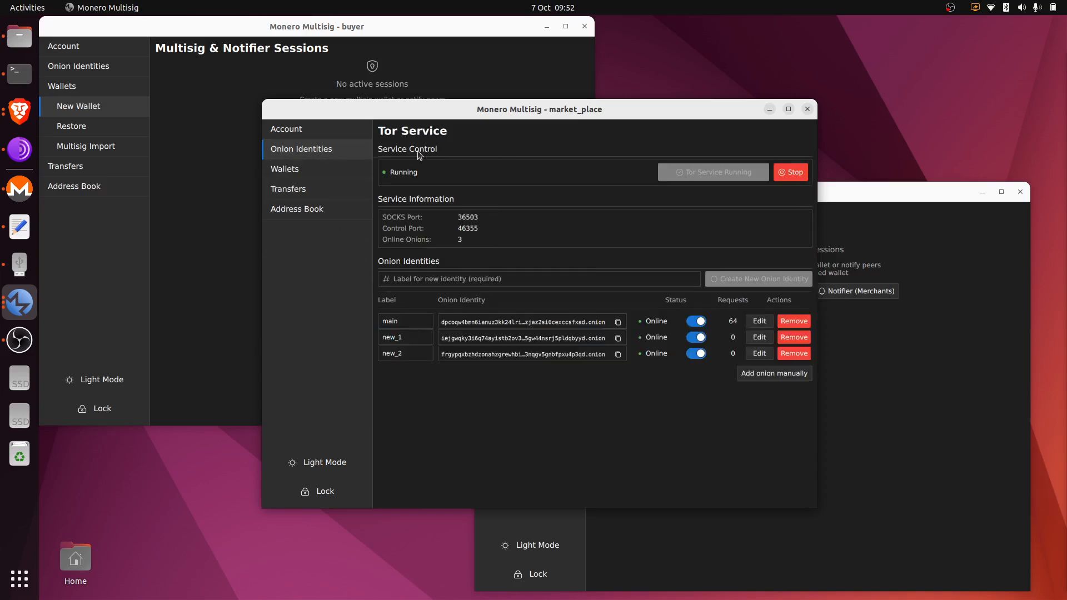
# Copy the new_1 onion address and paste it into a new address-book entry.
pyautogui.click(618, 338)
pyautogui.click(316, 209)
pyautogui.click(473, 201)
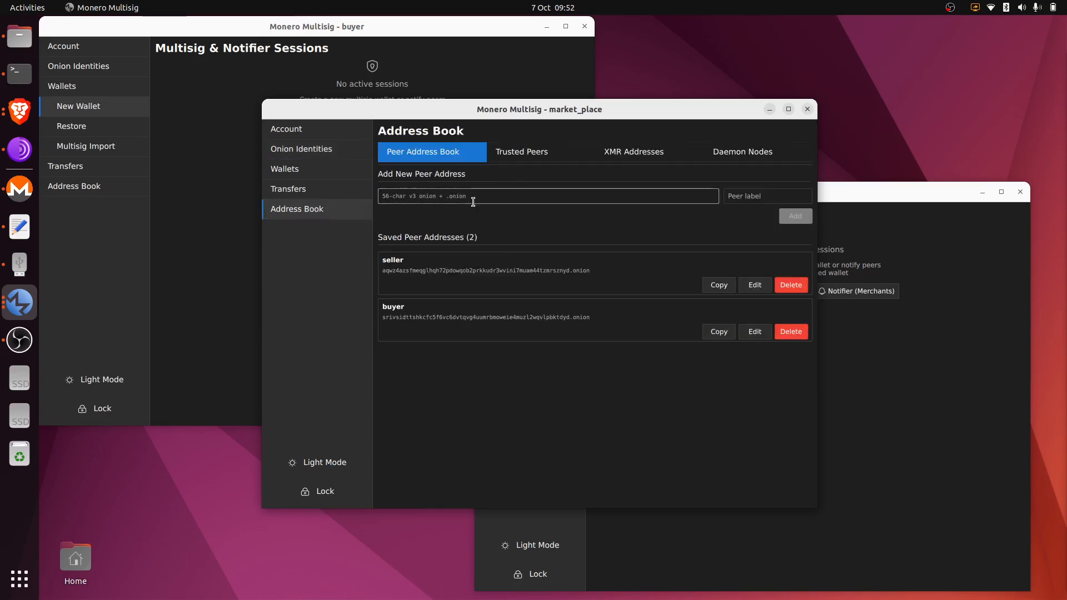
pyautogui.hotkey('ctrl', 'v')
# Label the entry market_place_2, add it, and return to the Multisig & Notifier Sessions page.
pyautogui.click(748, 194)
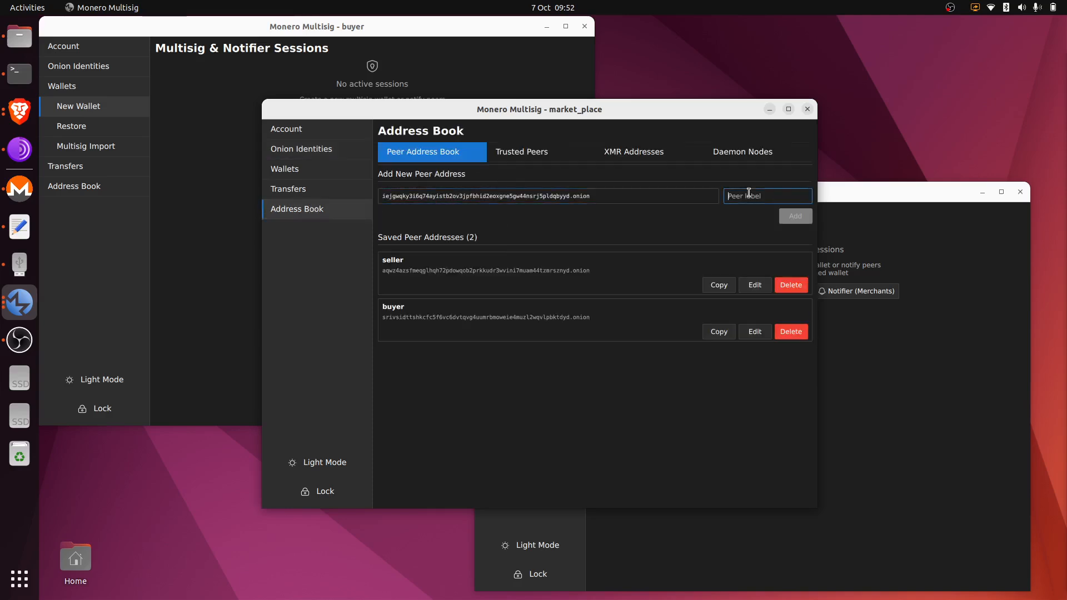
pyautogui.write('market_place_2')
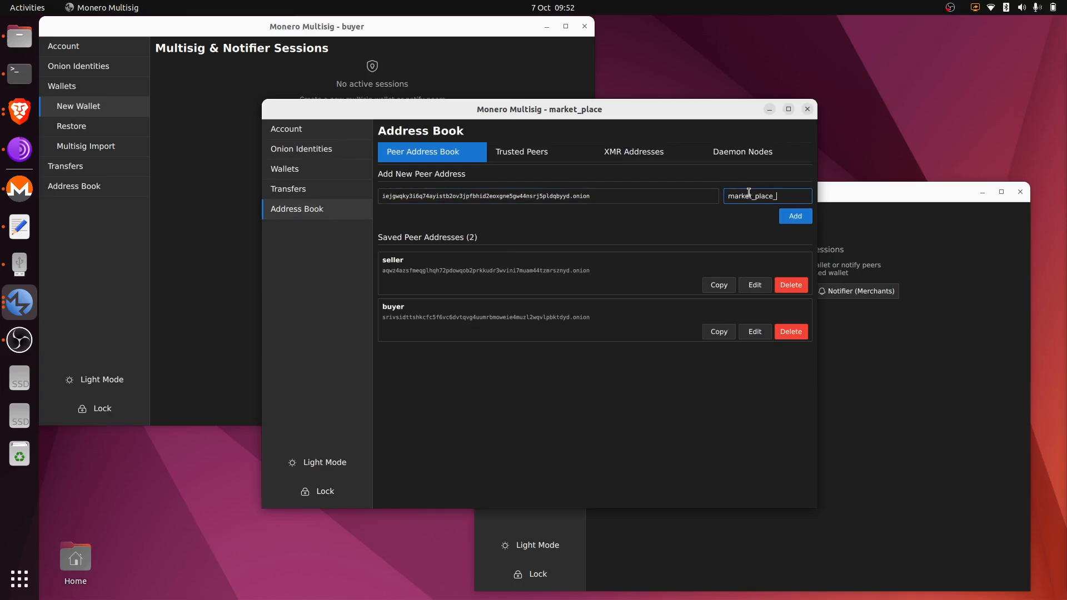
pyautogui.click(795, 217)
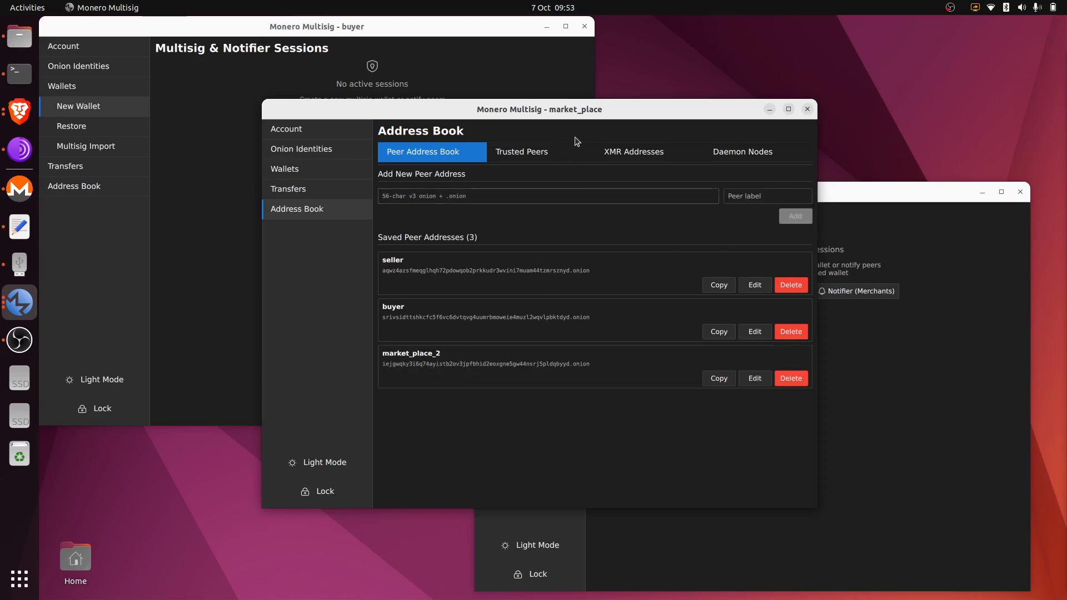
pyautogui.click(321, 166)
pyautogui.click(324, 191)
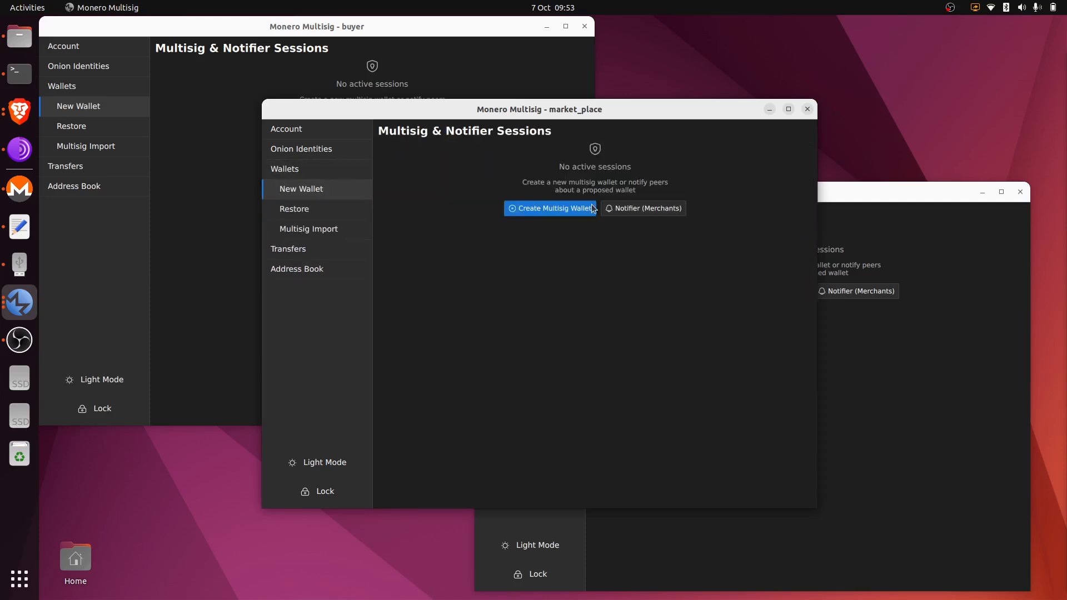
# Set up a notifier with reference order789, the main identity, and three peer slots.
pyautogui.click(594, 209)
pyautogui.hotkey('alt', 'Tab')
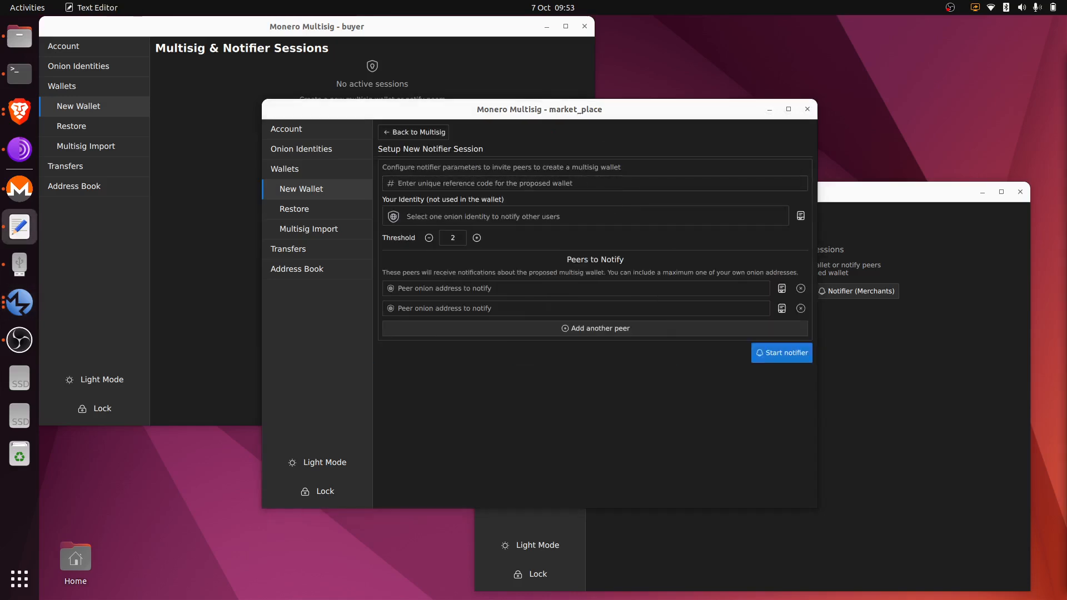
pyautogui.click(528, 179)
pyautogui.write('order789')
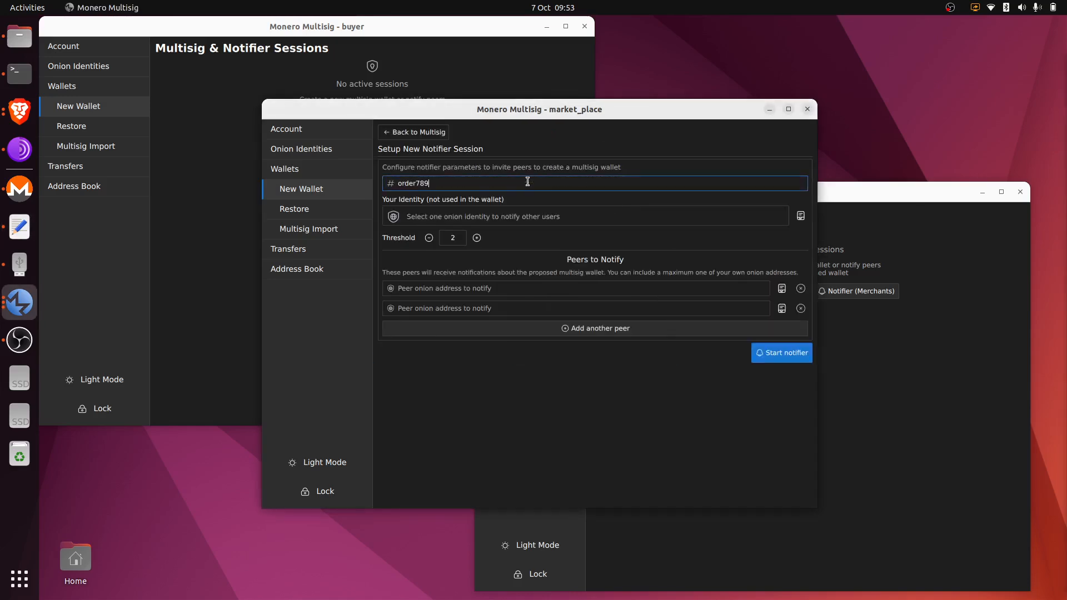
pyautogui.click(678, 218)
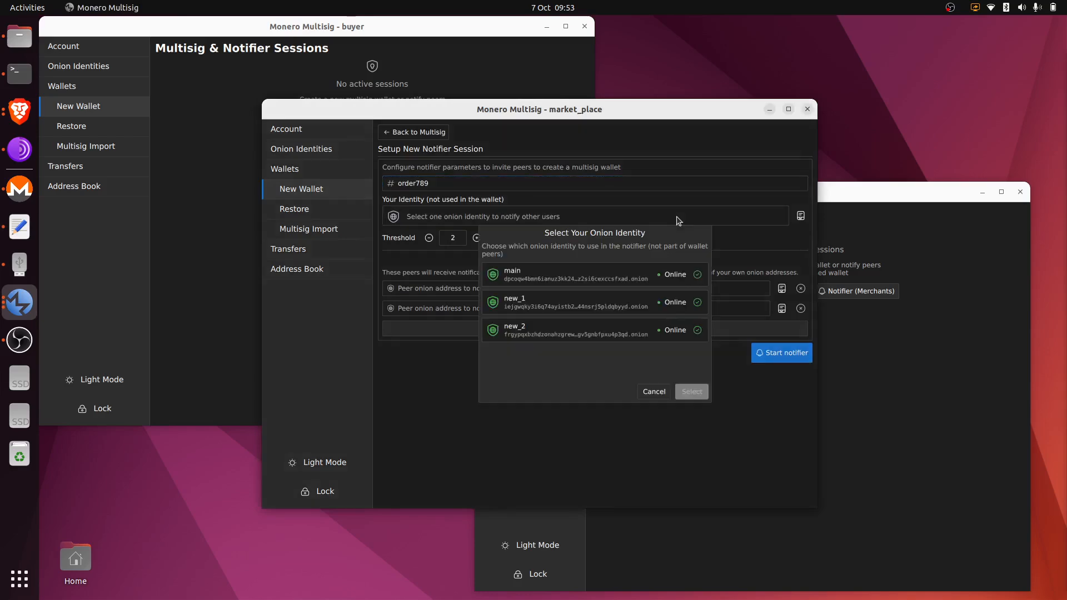
pyautogui.doubleClick(629, 281)
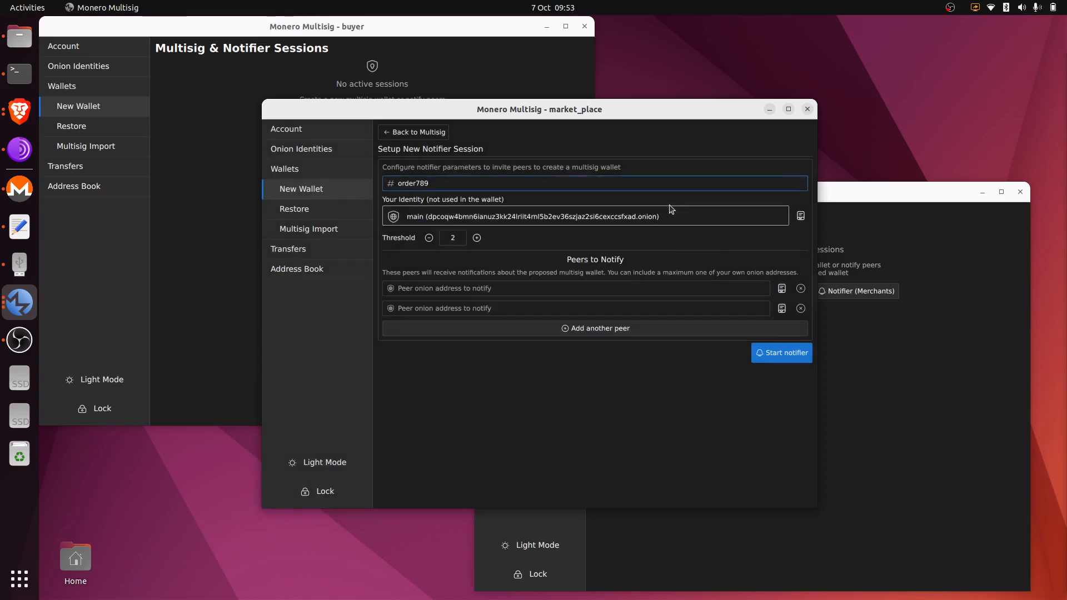
pyautogui.click(680, 331)
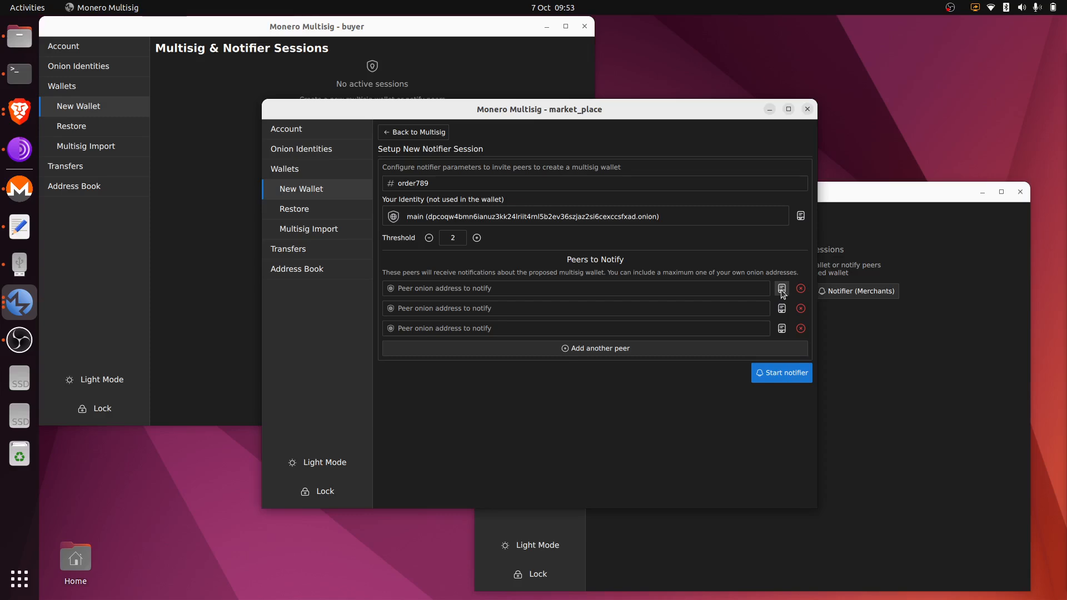
# Fill the peers with buyer, seller and market_place_2 from the address book, and start the notifier.
pyautogui.click(781, 289)
pyautogui.click(575, 301)
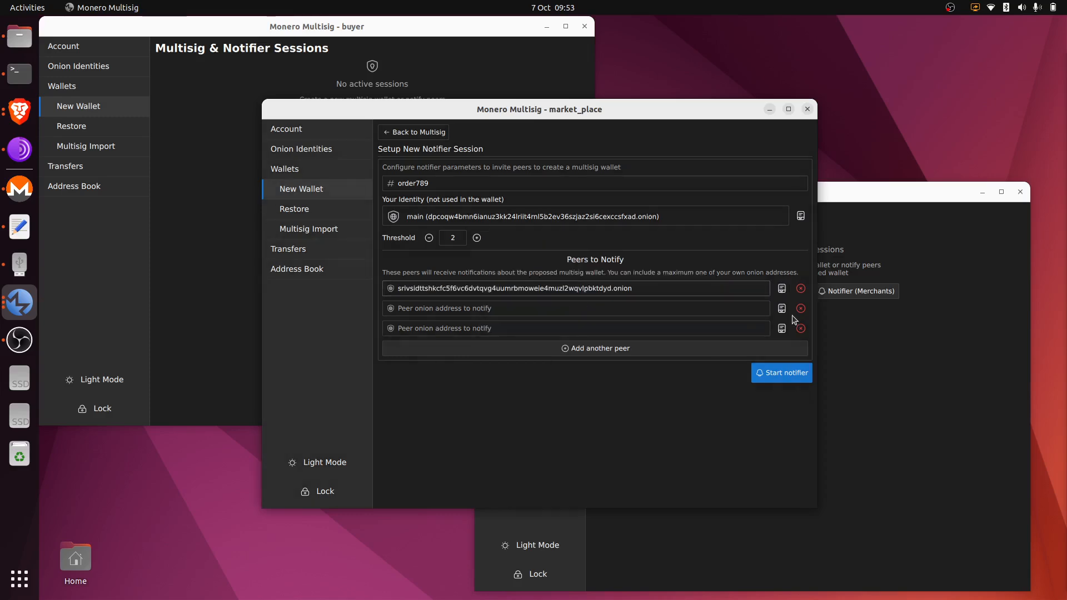
pyautogui.click(781, 308)
pyautogui.click(553, 269)
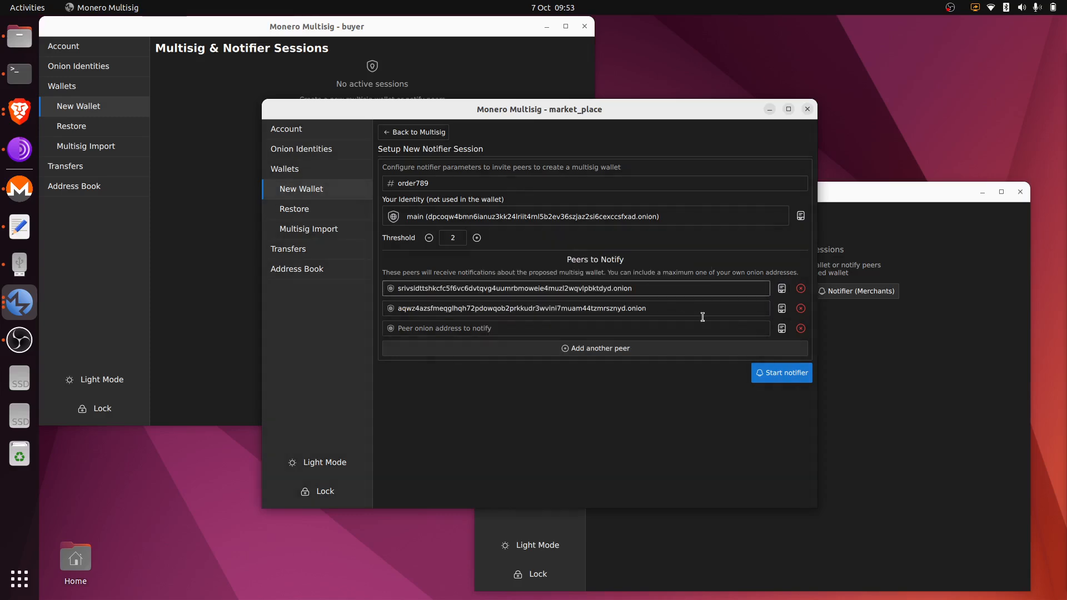
pyautogui.click(777, 331)
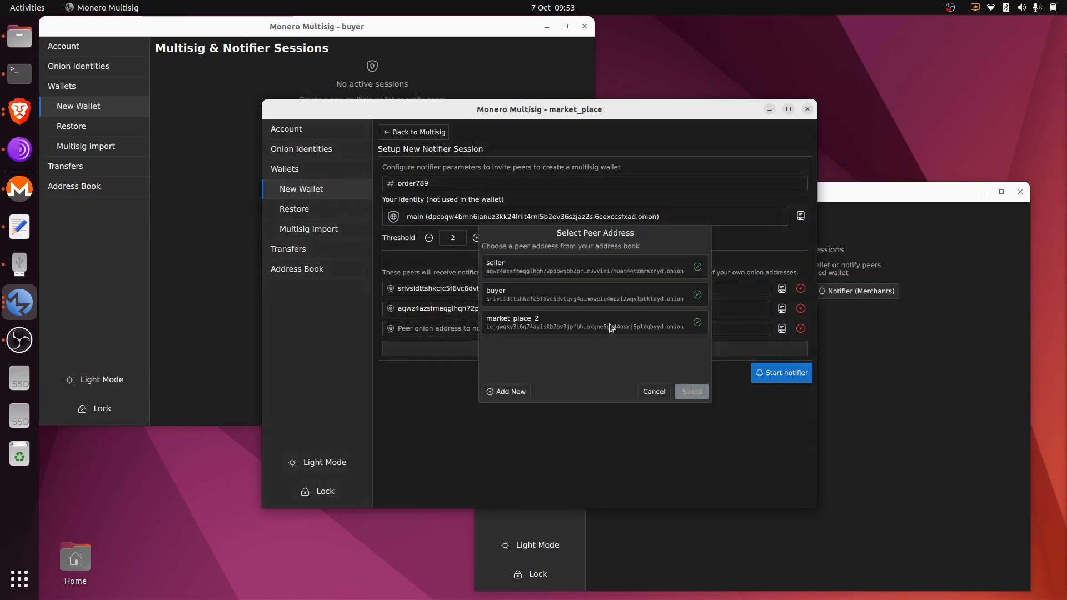
pyautogui.click(653, 325)
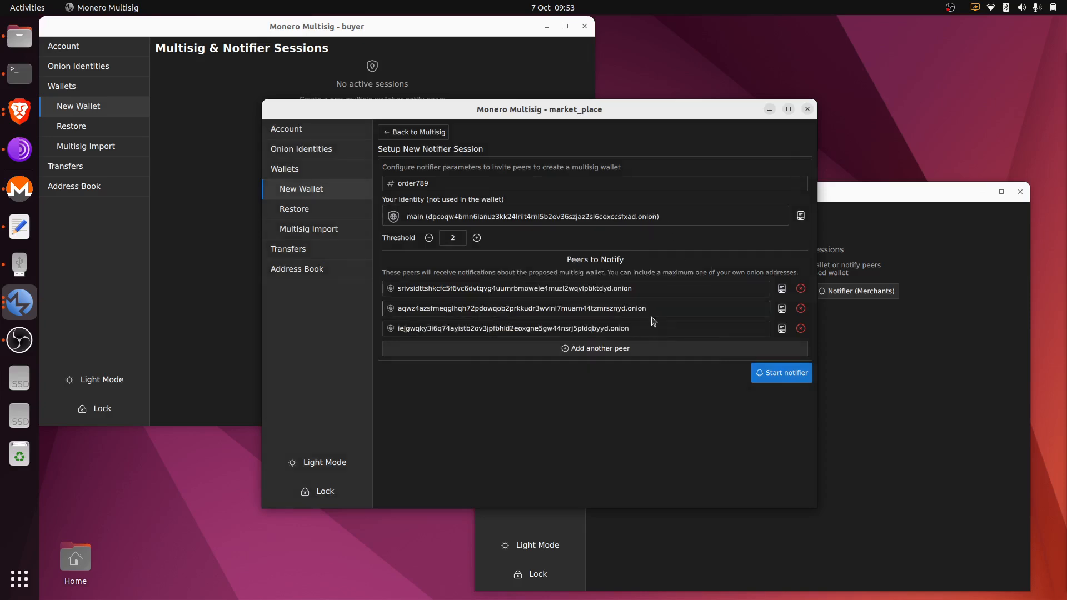
pyautogui.click(796, 373)
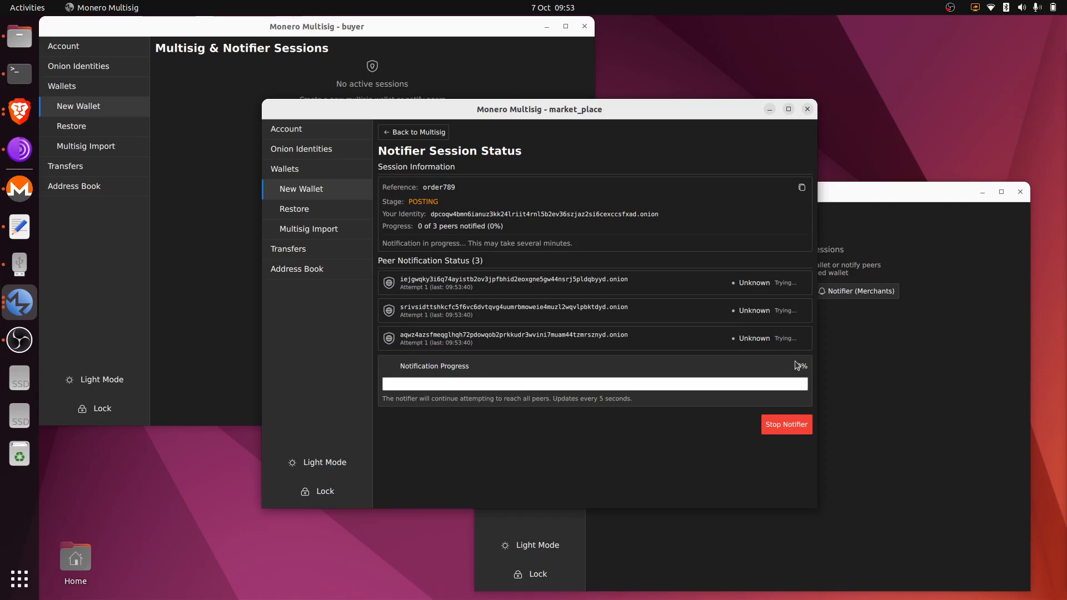
# After the notifier finishes, open the order789 session in the market_place, seller and buyer windows.
pyautogui.click(19, 339)
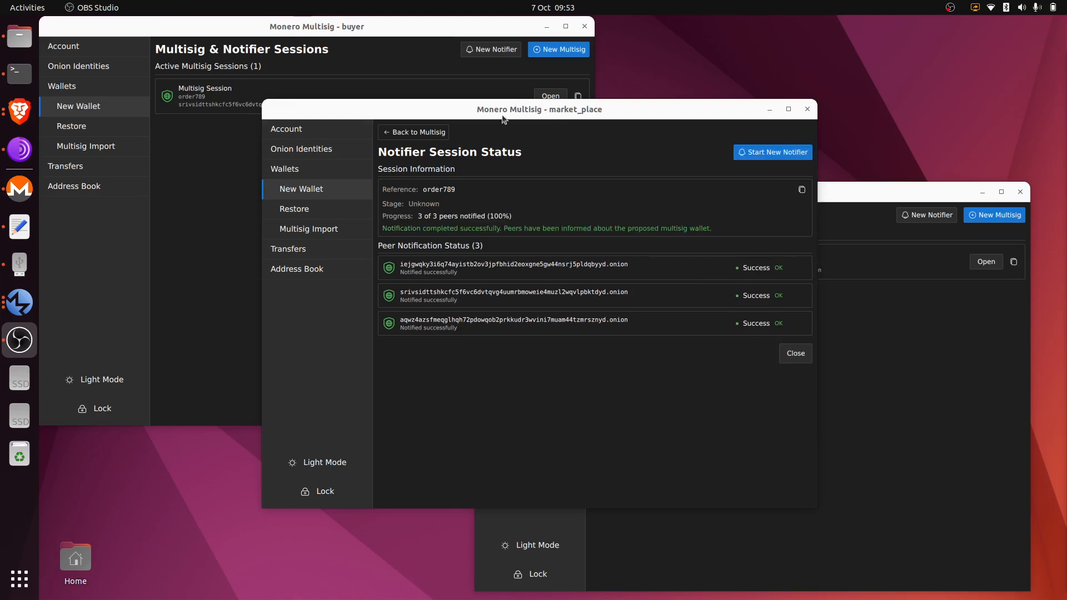
pyautogui.click(438, 137)
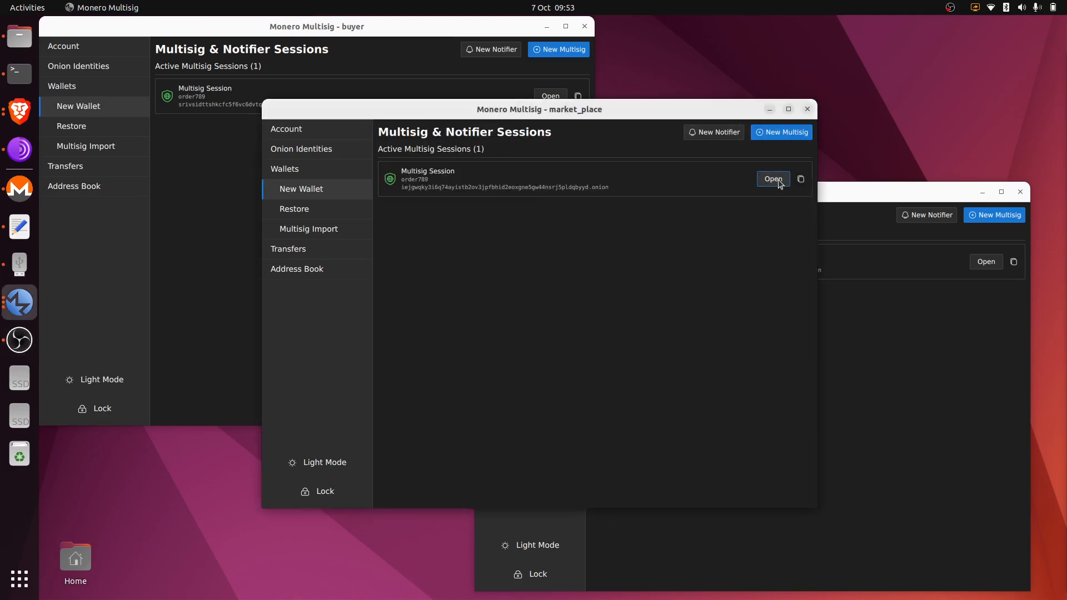
pyautogui.click(778, 179)
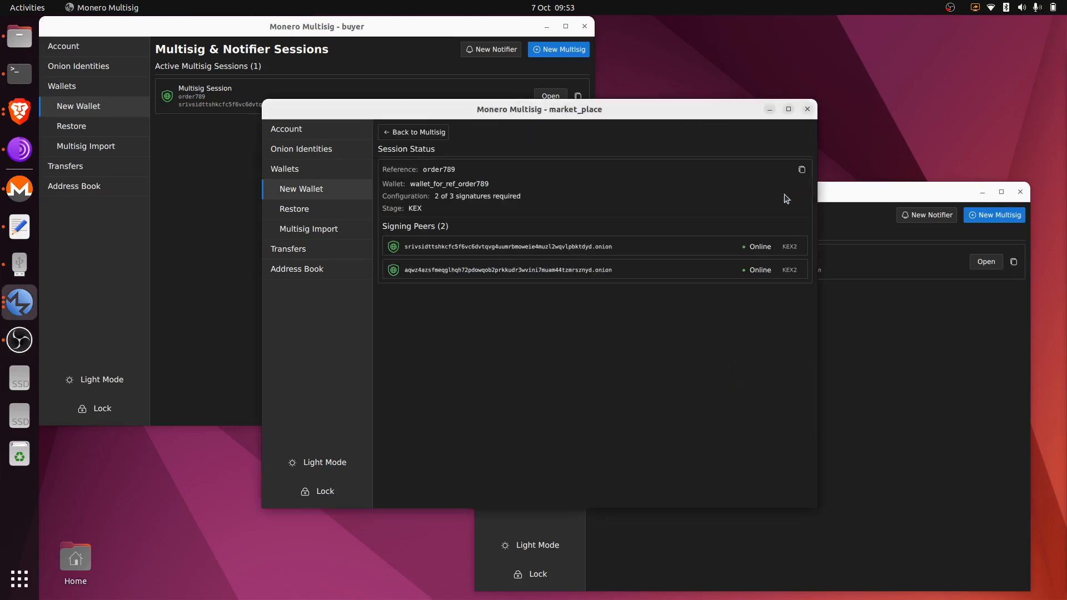
pyautogui.click(983, 262)
pyautogui.click(227, 134)
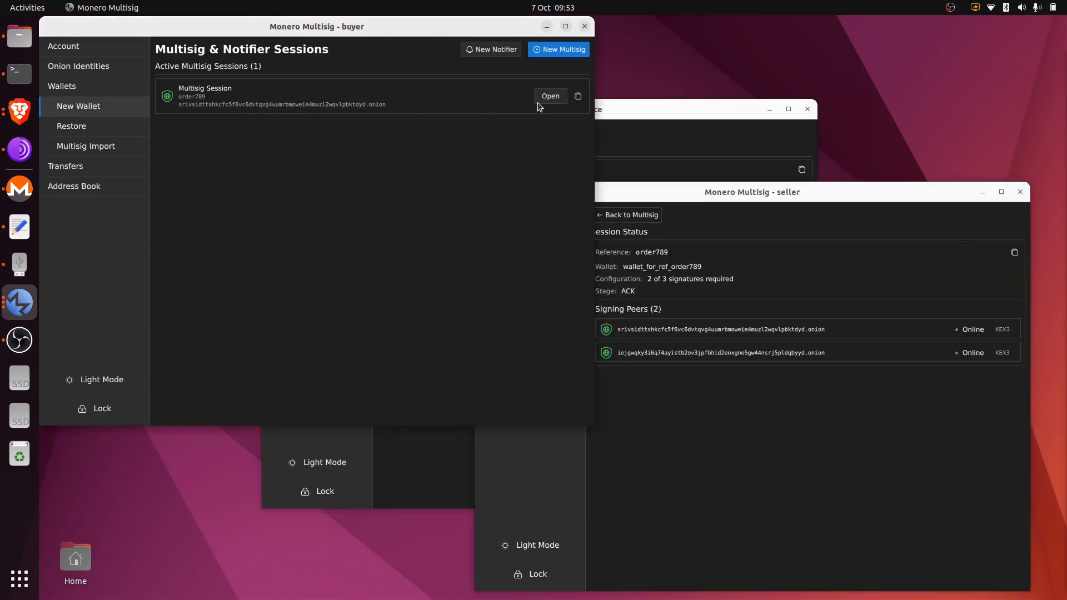
pyautogui.click(550, 96)
pyautogui.click(633, 109)
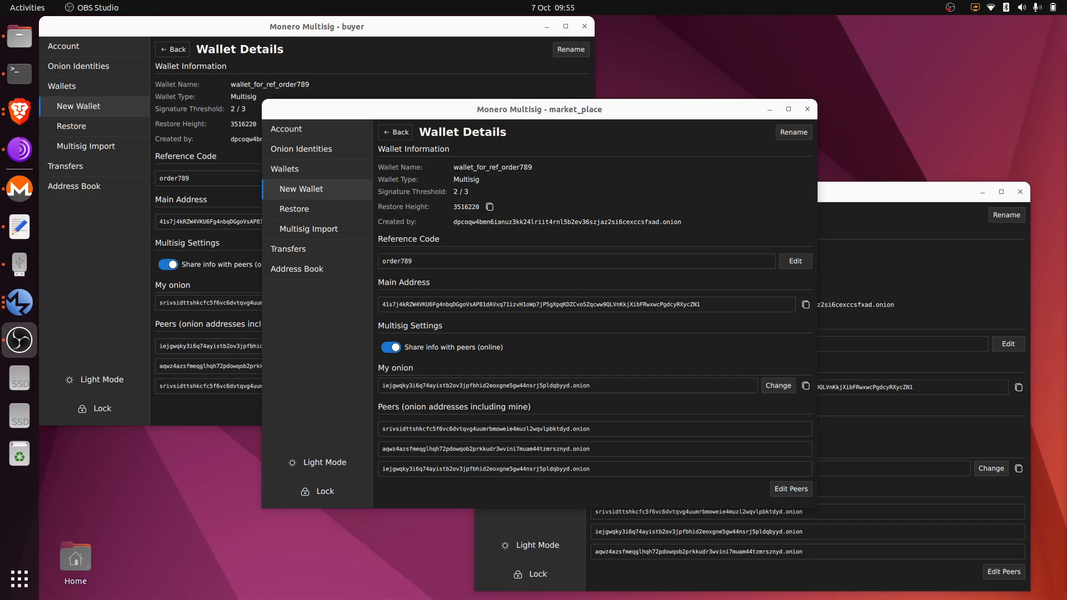
# Show the Wallets list in the market_place, buyer and seller windows.
pyautogui.click(285, 176)
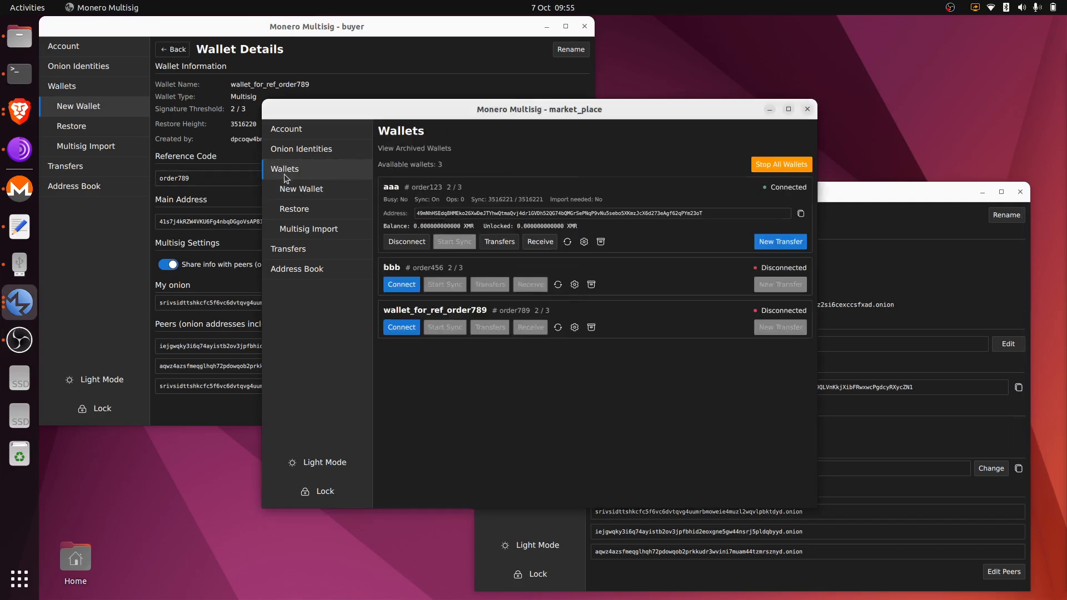
pyautogui.click(312, 61)
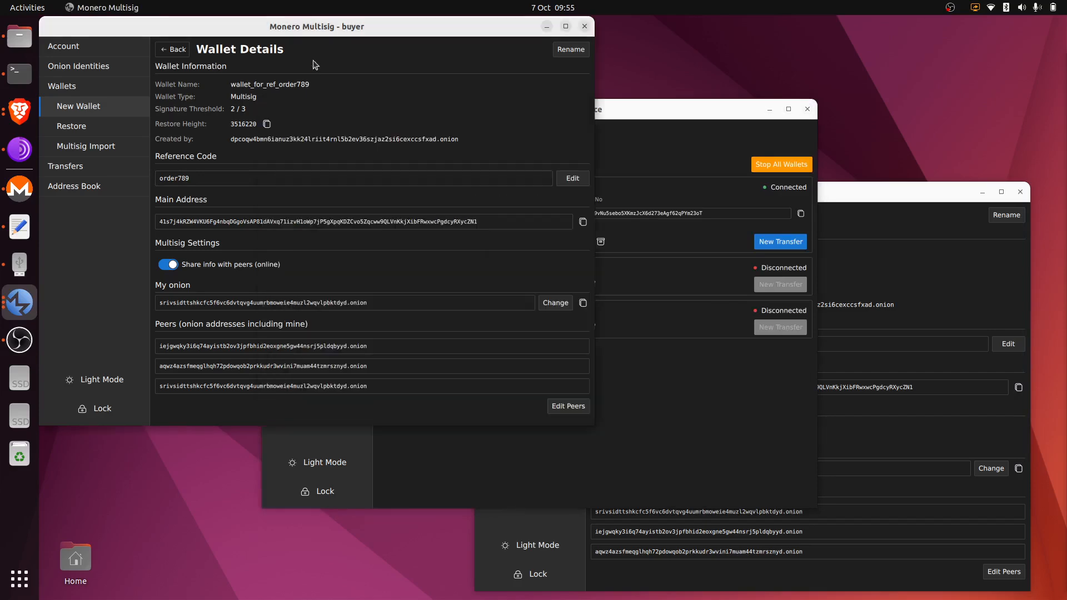
pyautogui.click(95, 90)
pyautogui.click(844, 284)
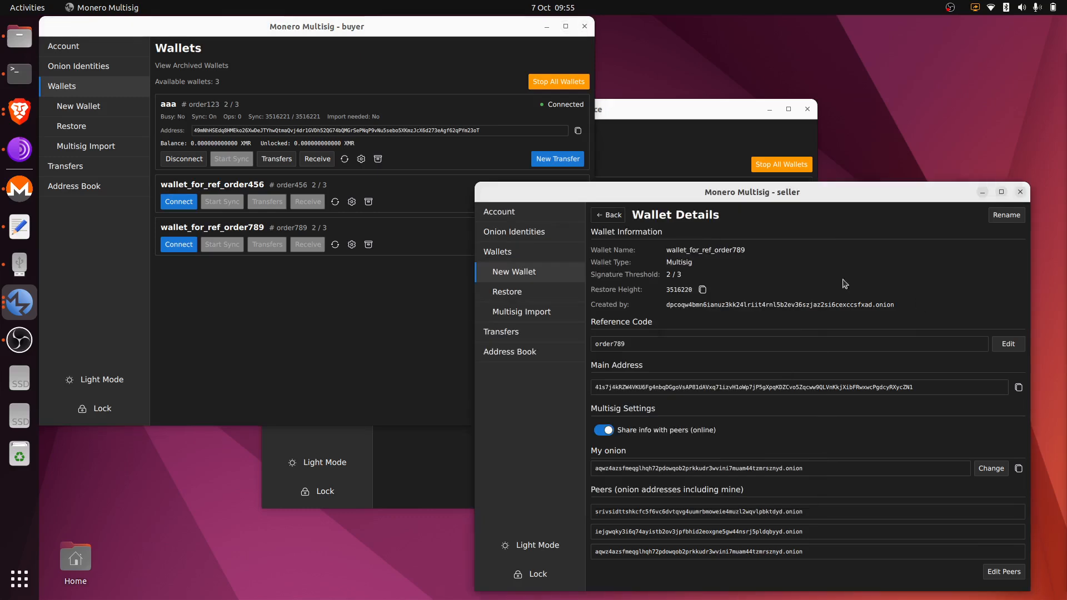
pyautogui.click(567, 253)
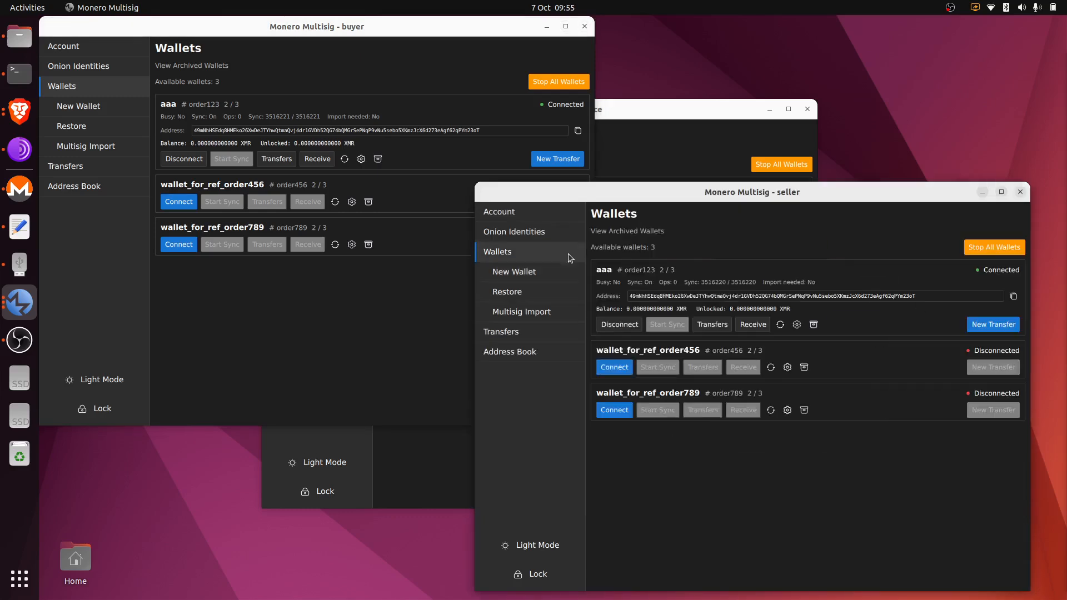
# Check wallet aaa's transfers in the buyer window, go back, and raise market_place.
pyautogui.click(372, 325)
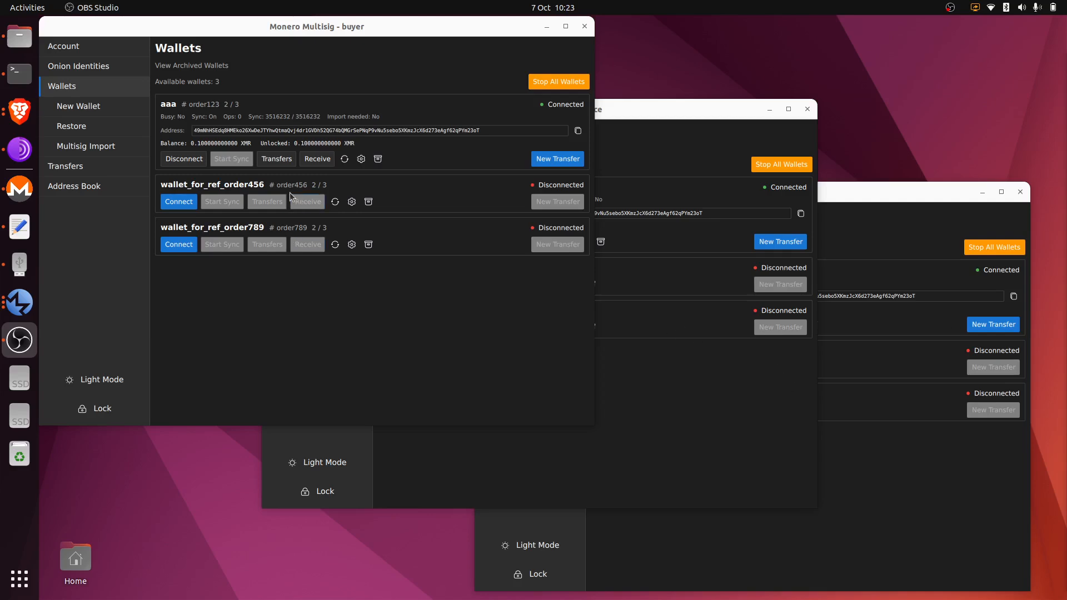
pyautogui.click(273, 161)
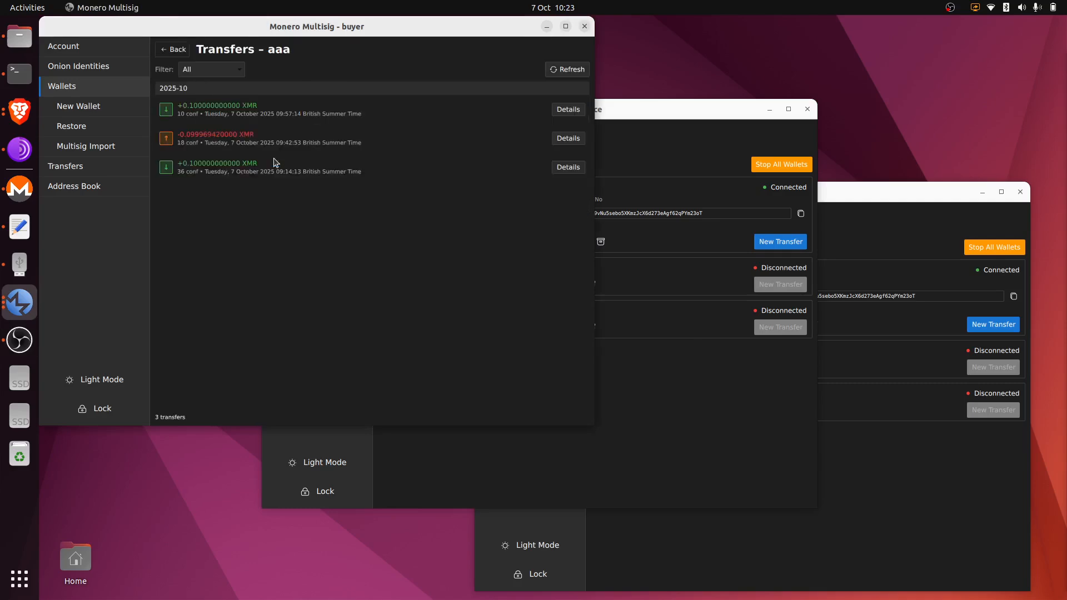
pyautogui.click(182, 54)
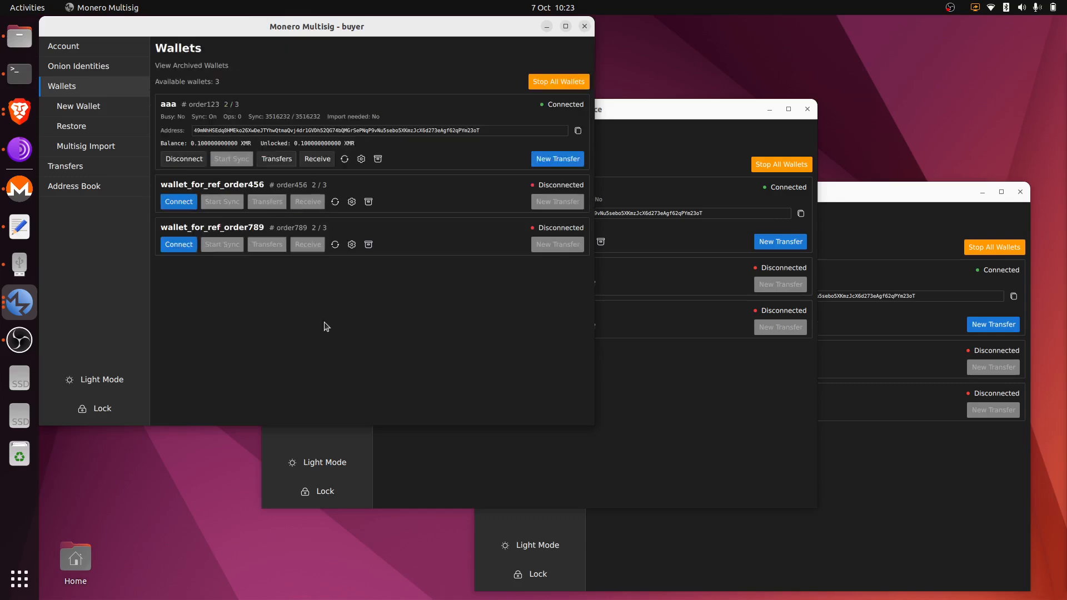
pyautogui.click(633, 396)
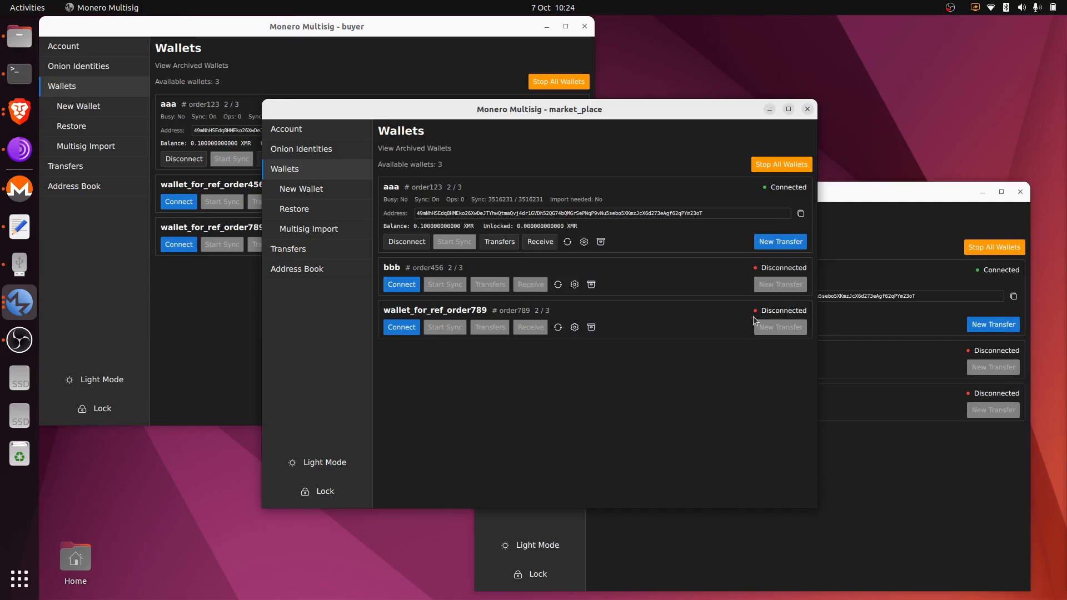
# Begin a new transfer from market_place's wallet aaa and turn off the seller's aaa peer info sharing.
pyautogui.click(777, 241)
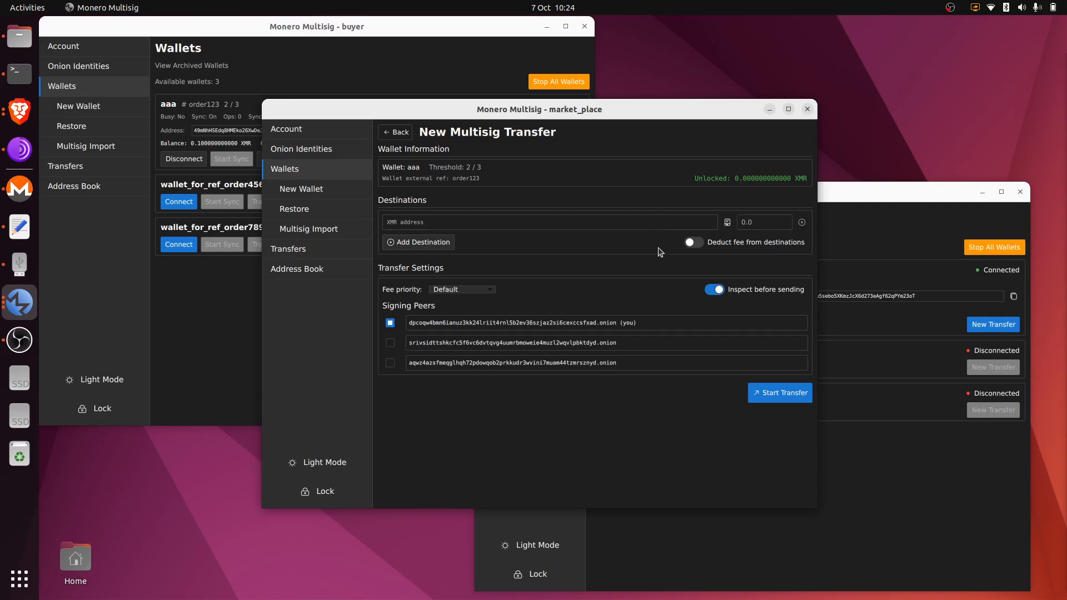
pyautogui.click(872, 252)
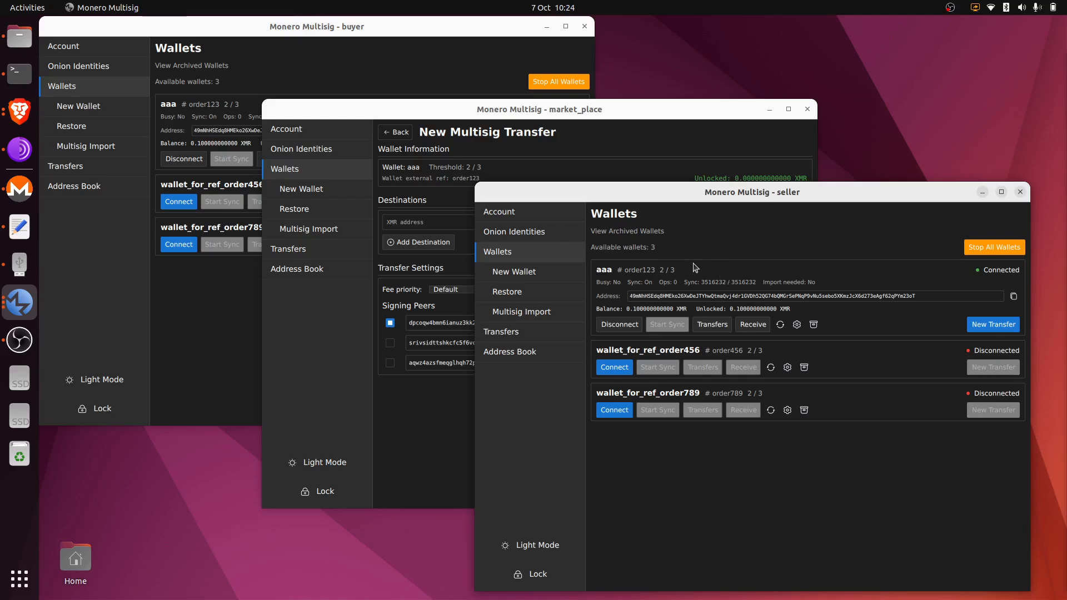
pyautogui.click(796, 325)
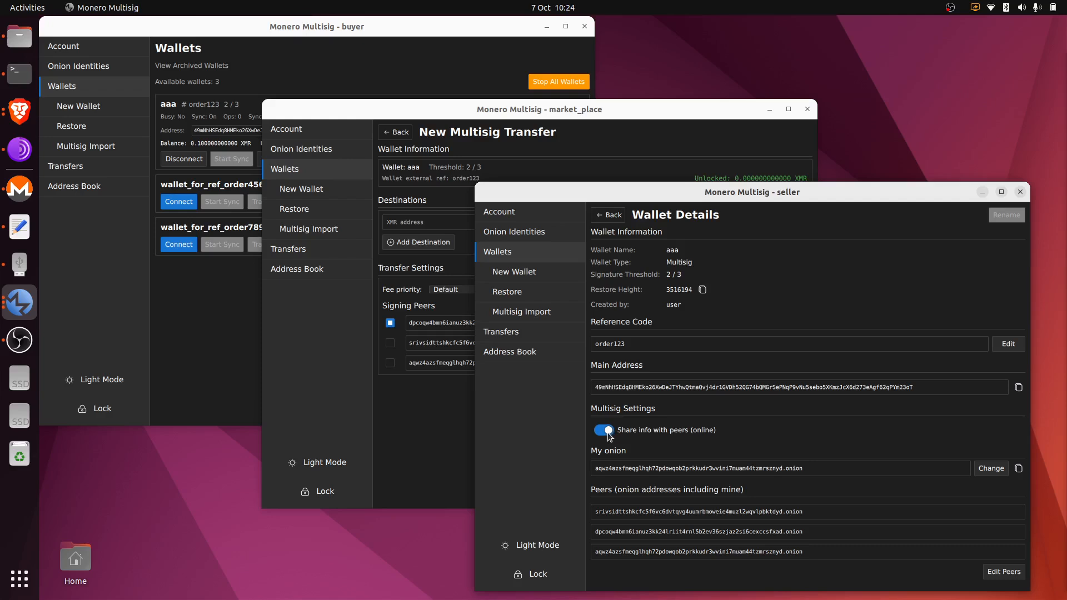
pyautogui.click(606, 431)
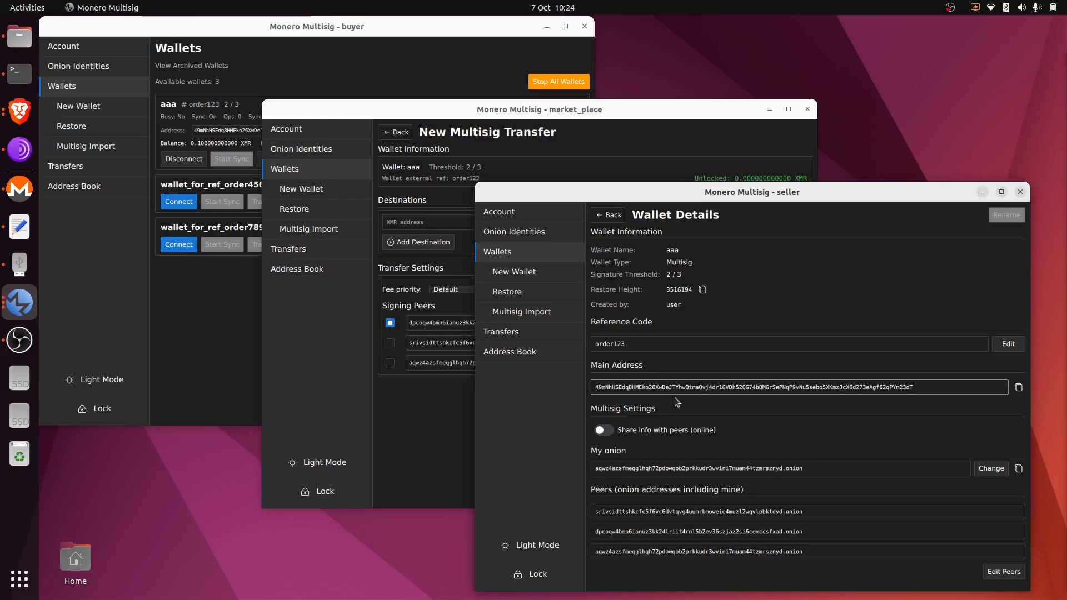
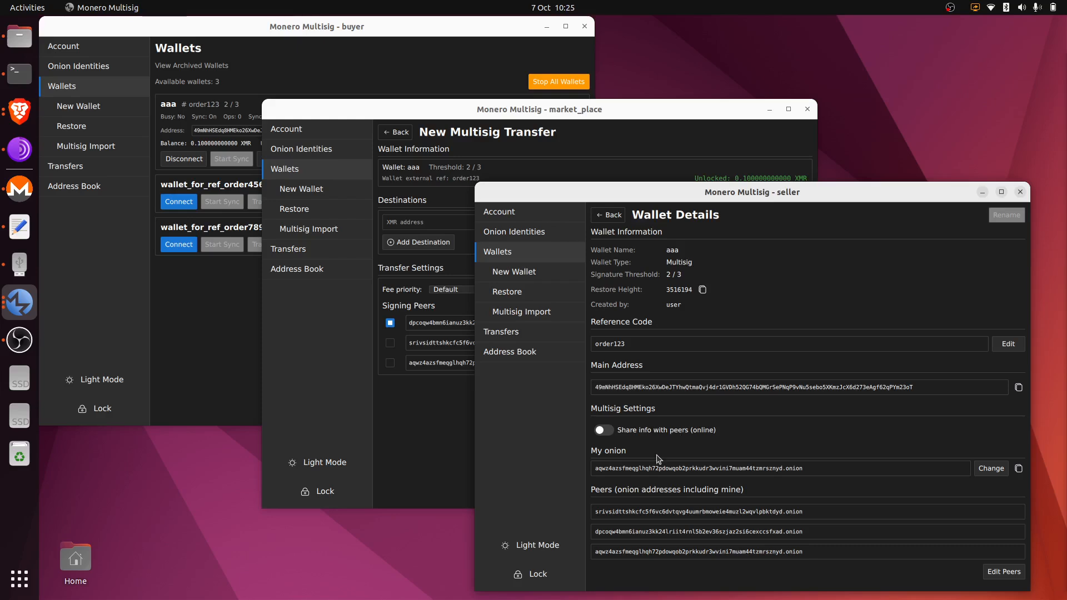
# Enable 'Share info with peers (online)' on the seller's wallet aaa, then view its Onion Identities.
pyautogui.click(545, 316)
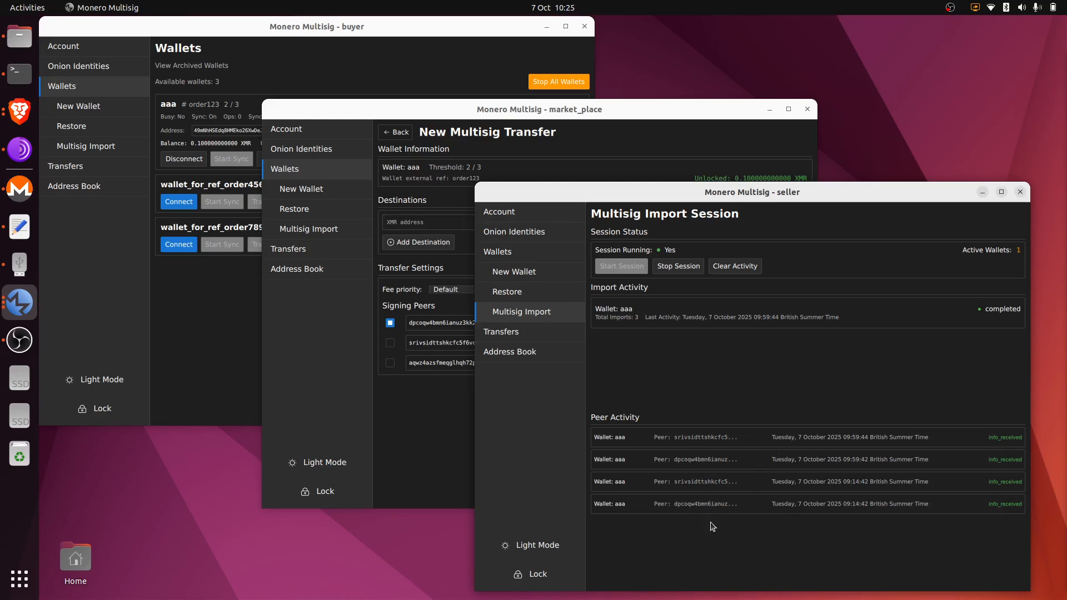
pyautogui.click(546, 260)
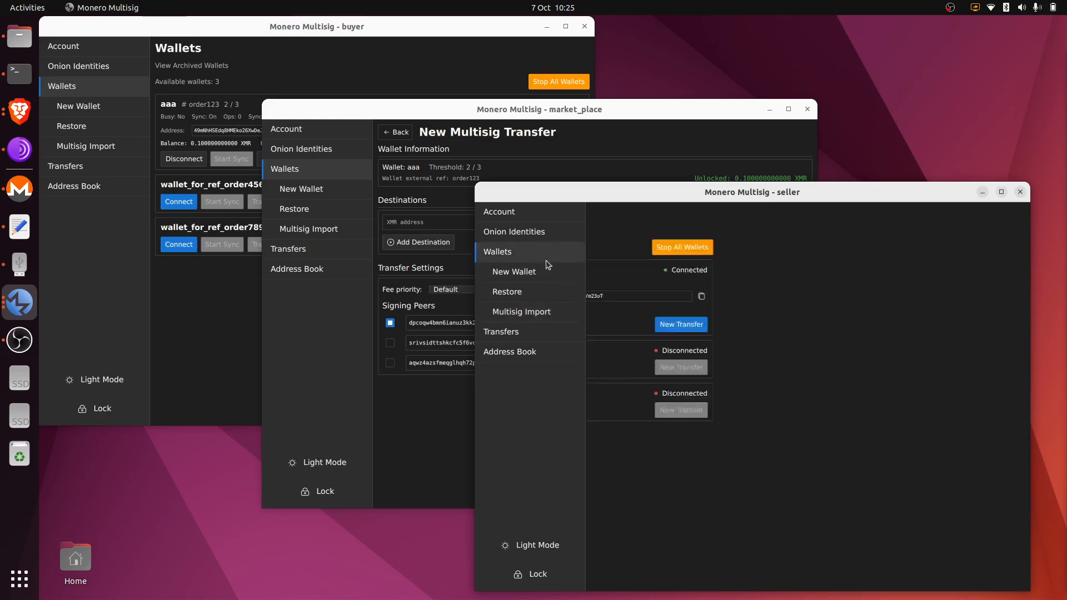
pyautogui.click(796, 330)
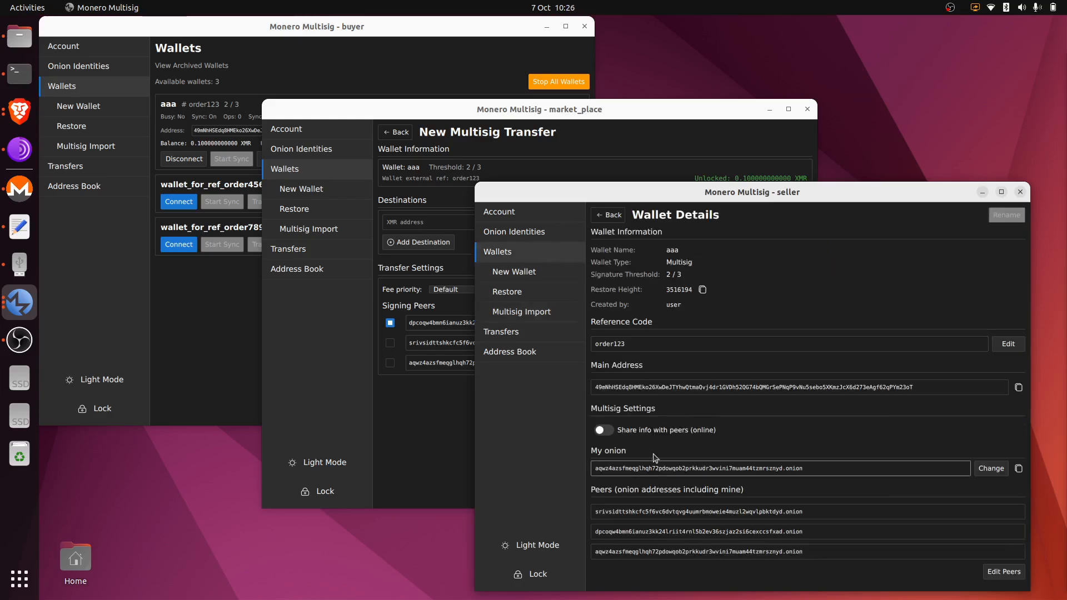
pyautogui.click(606, 430)
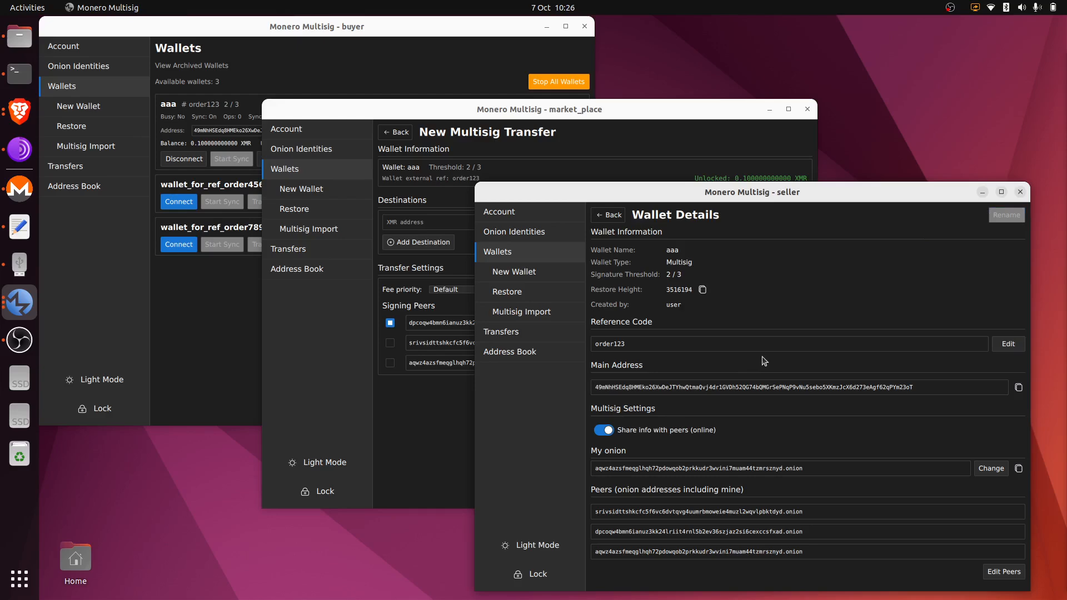
pyautogui.click(555, 238)
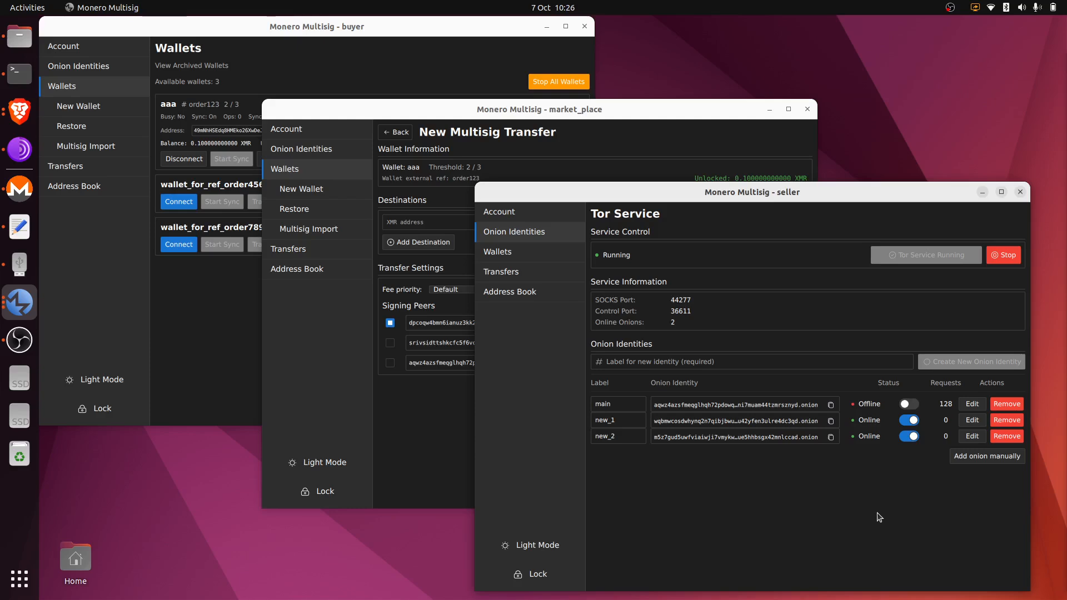
pyautogui.click(645, 135)
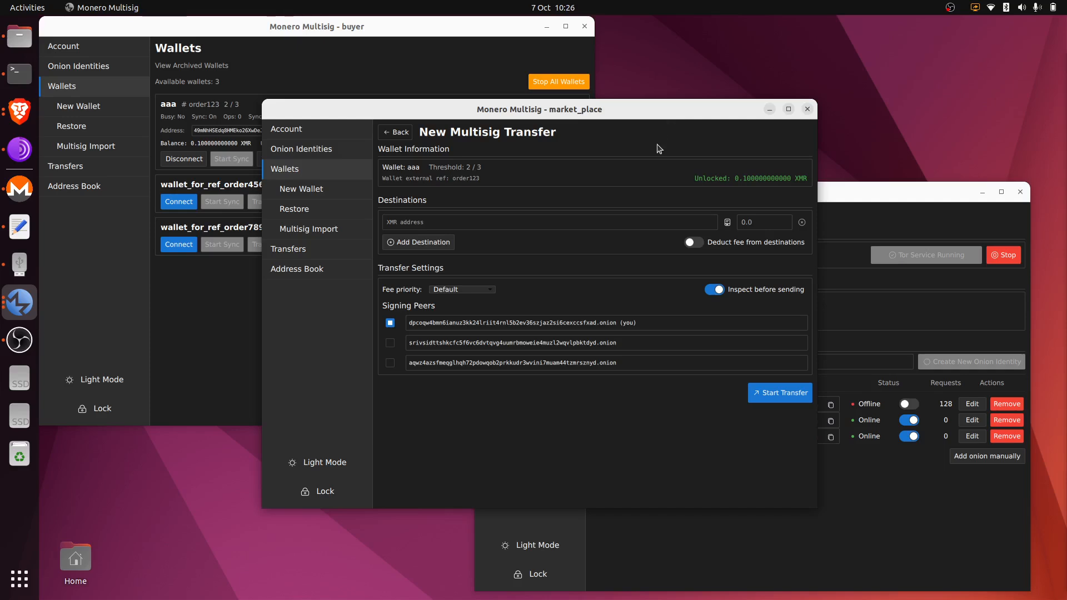
# Send 0.1 XMR from aaa to the seller's saved address, fee deducted, co-signed by the third peer.
pyautogui.click(727, 222)
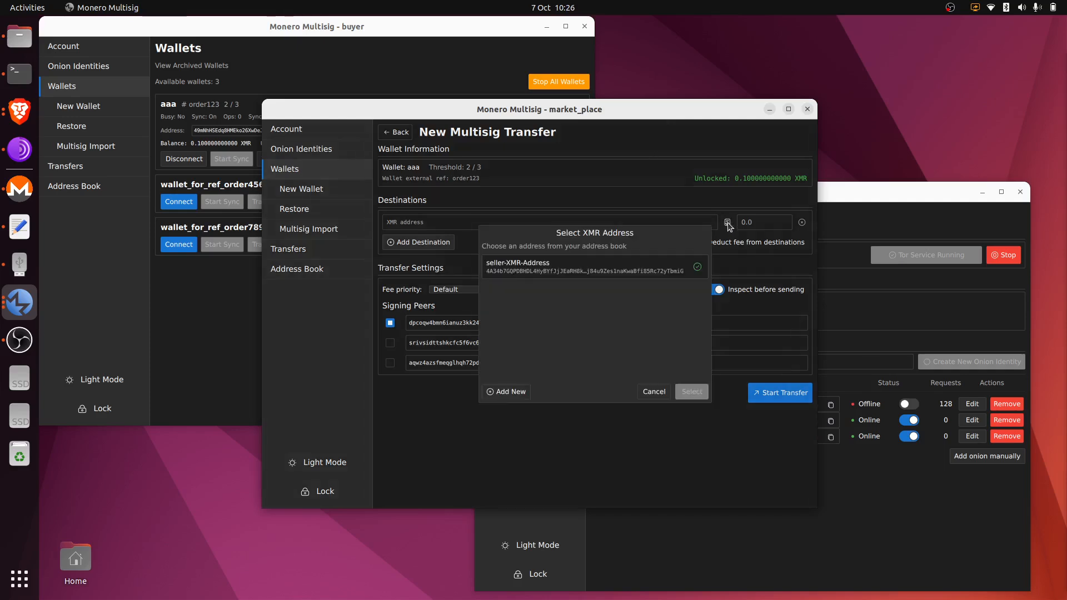
pyautogui.click(634, 270)
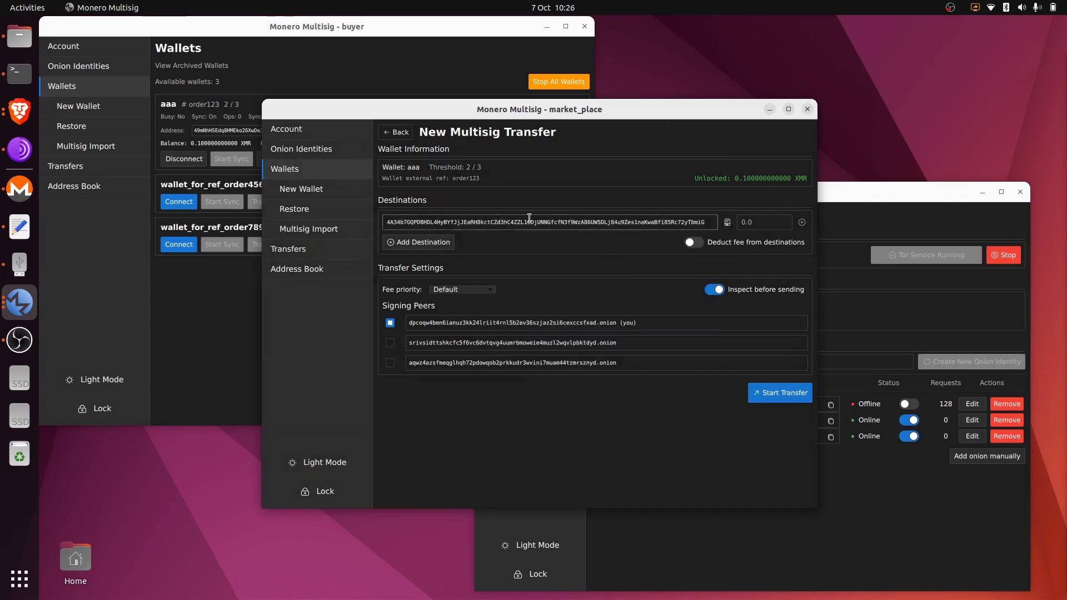
pyautogui.click(764, 227)
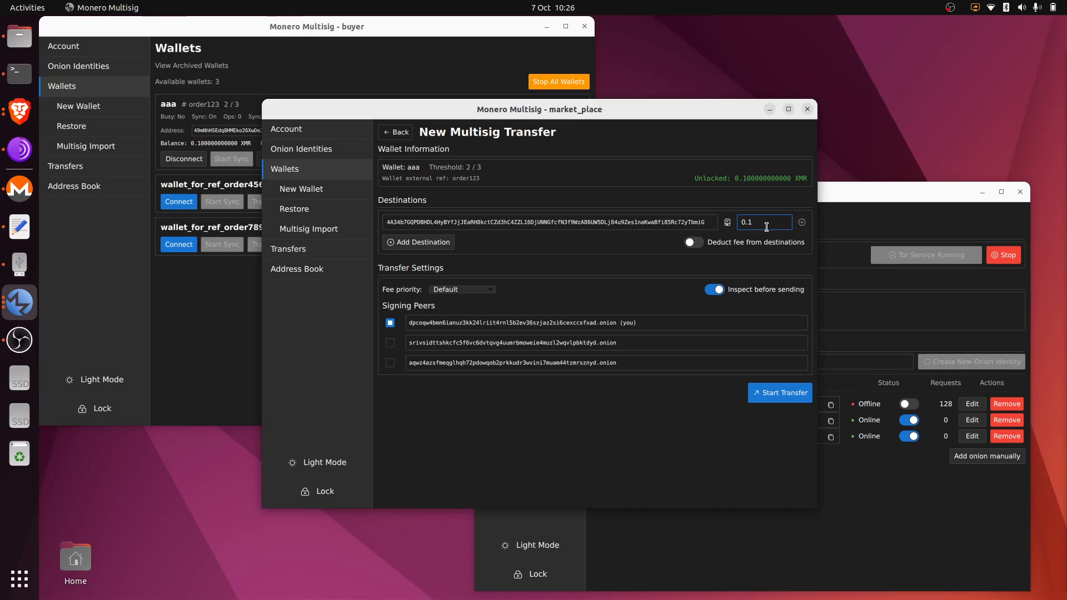
pyautogui.click(698, 244)
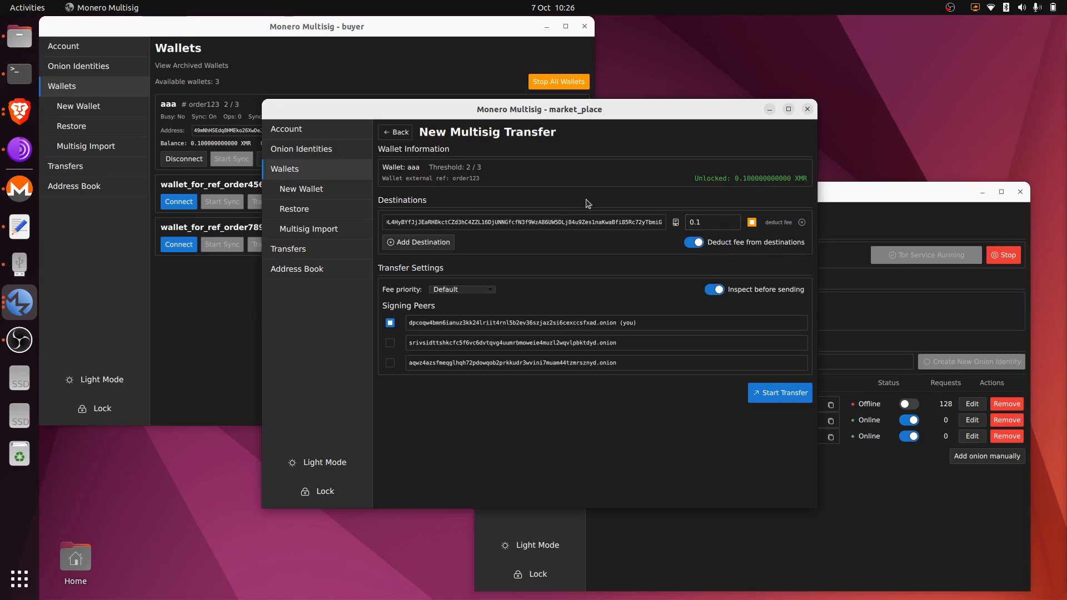
pyautogui.click(391, 363)
pyautogui.click(784, 394)
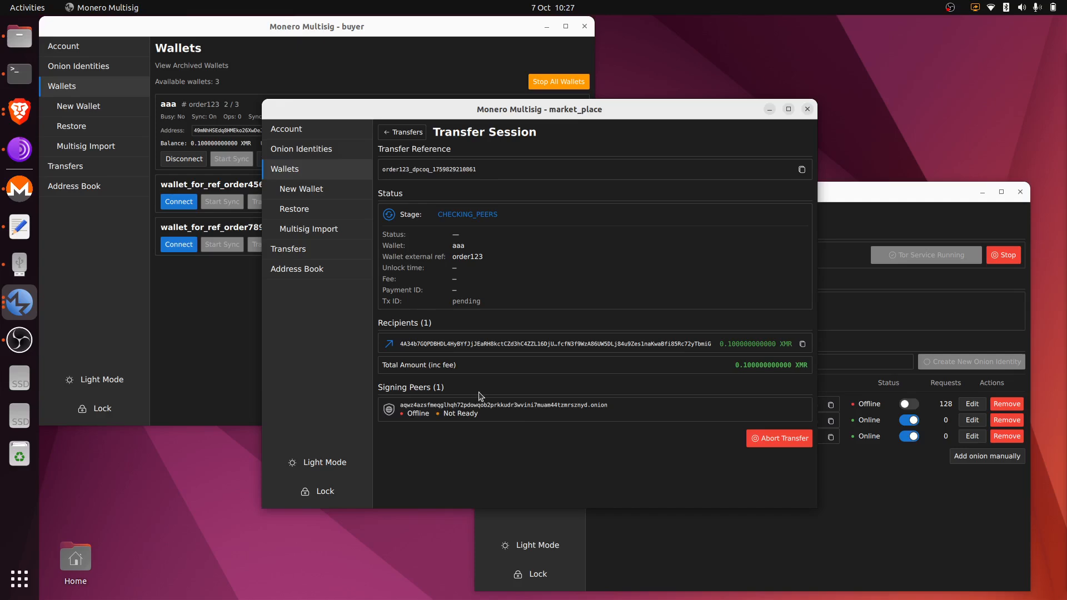
# Open the outgoing CHECKING_PEERS transfer session from market_place's transfer list.
pyautogui.click(305, 135)
pyautogui.click(319, 169)
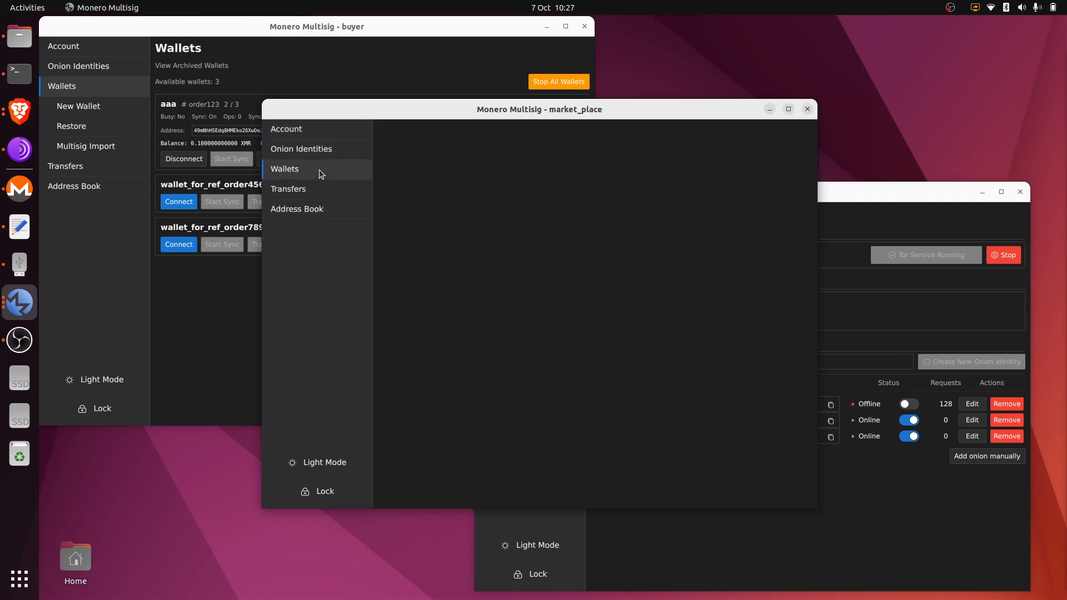
pyautogui.click(314, 250)
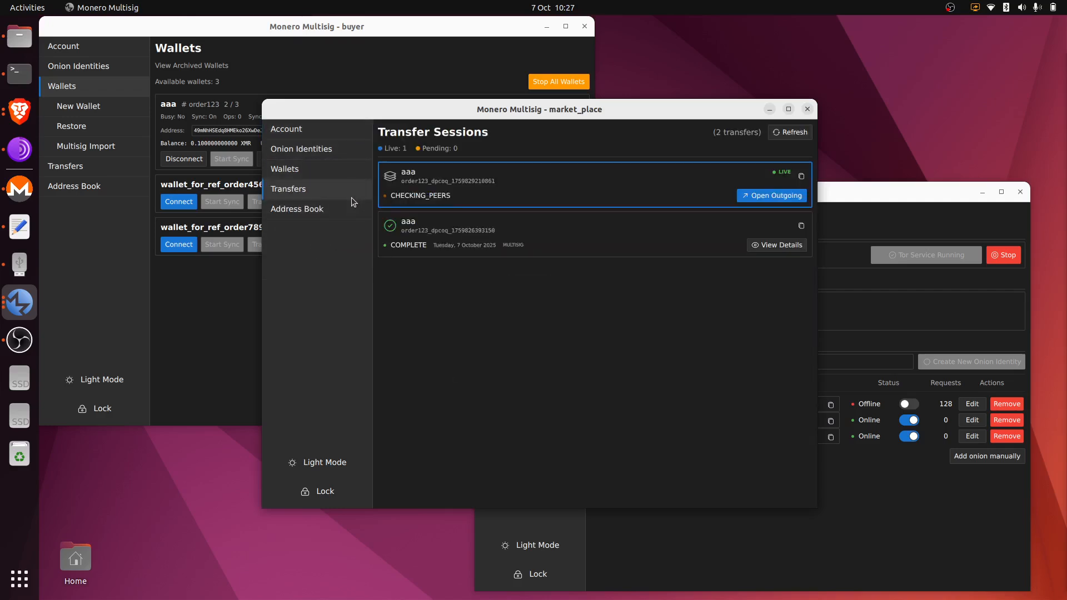
pyautogui.click(763, 197)
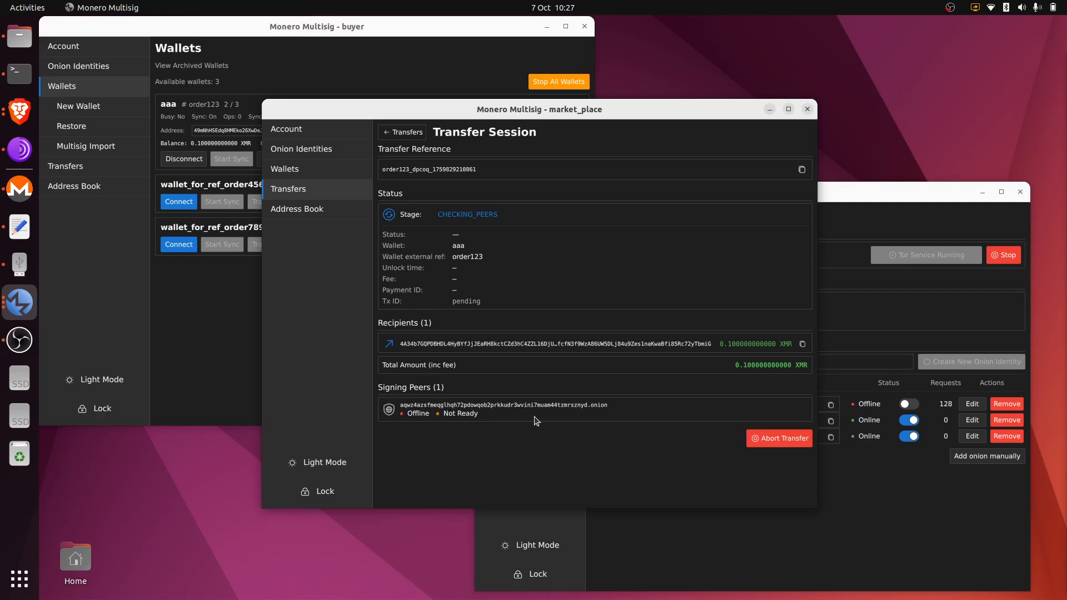
# Switch the seller's main onion identity online and return to the market_place transfer session.
pyautogui.click(878, 208)
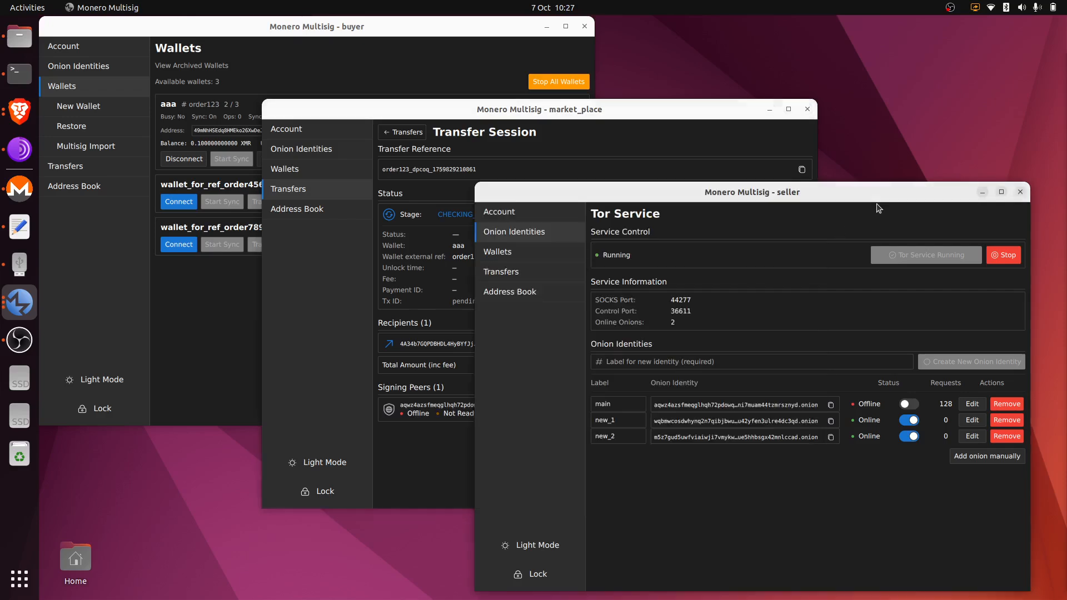
pyautogui.click(909, 404)
pyautogui.click(690, 121)
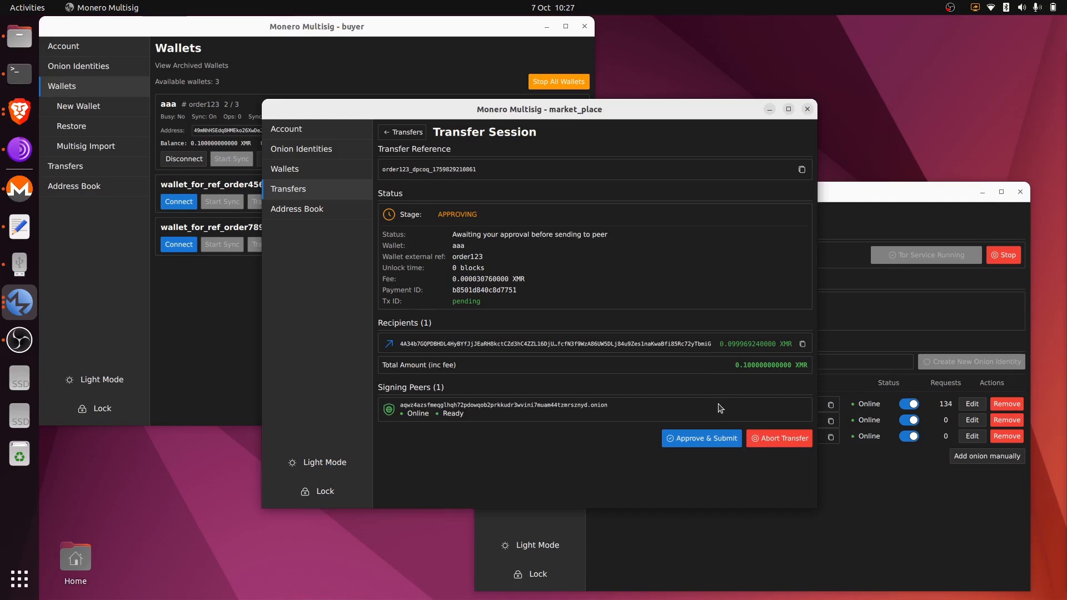
pyautogui.hotkey('alt', 'Tab')
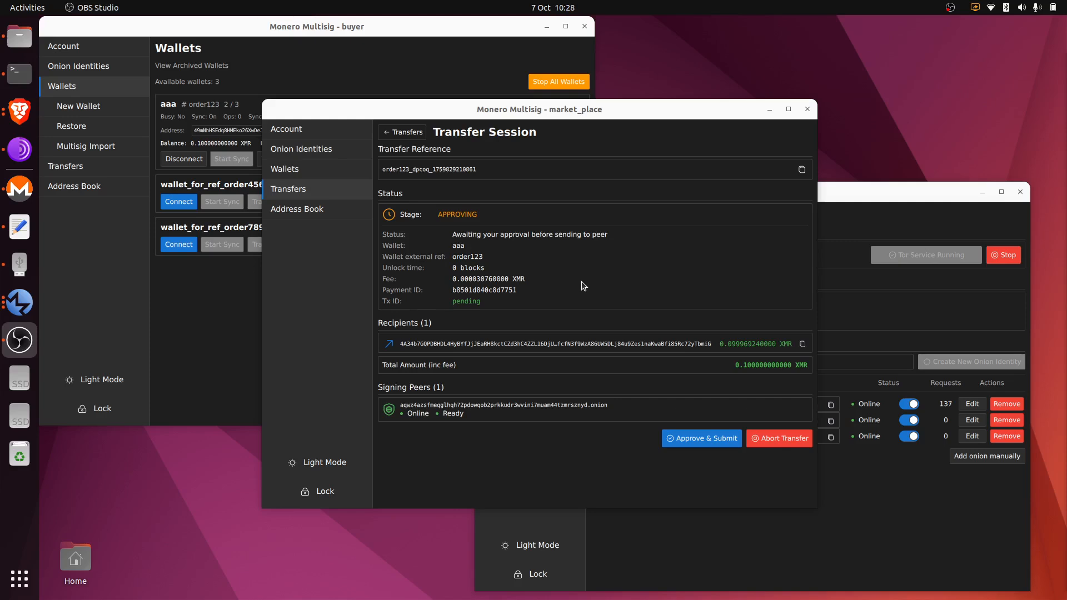
# Abort the transfer, switch the seller's main onion identity offline, and show market_place's wallets.
pyautogui.click(779, 438)
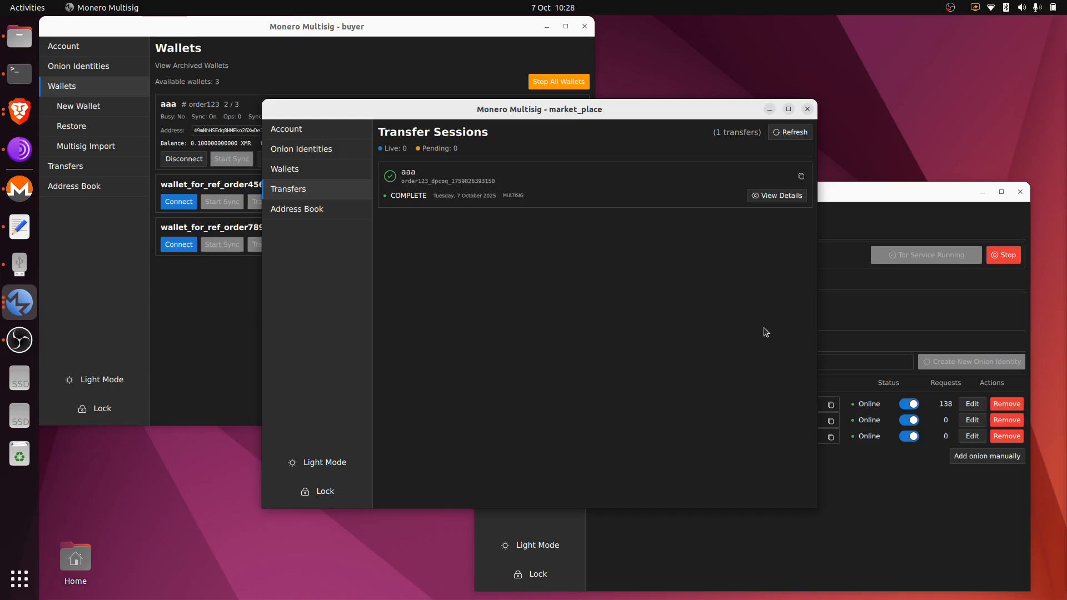
pyautogui.click(883, 318)
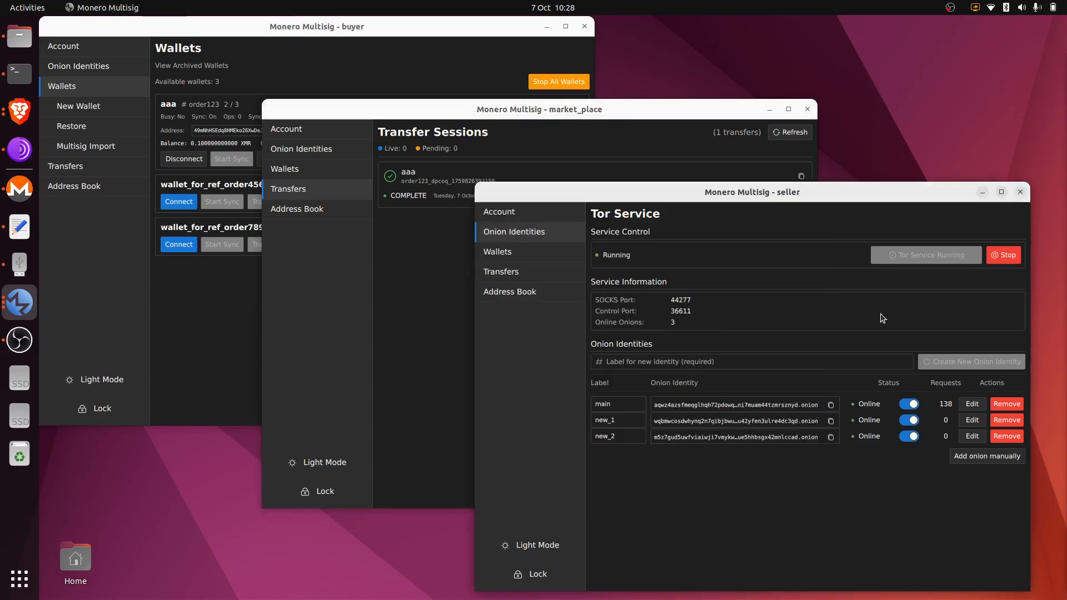
pyautogui.click(910, 405)
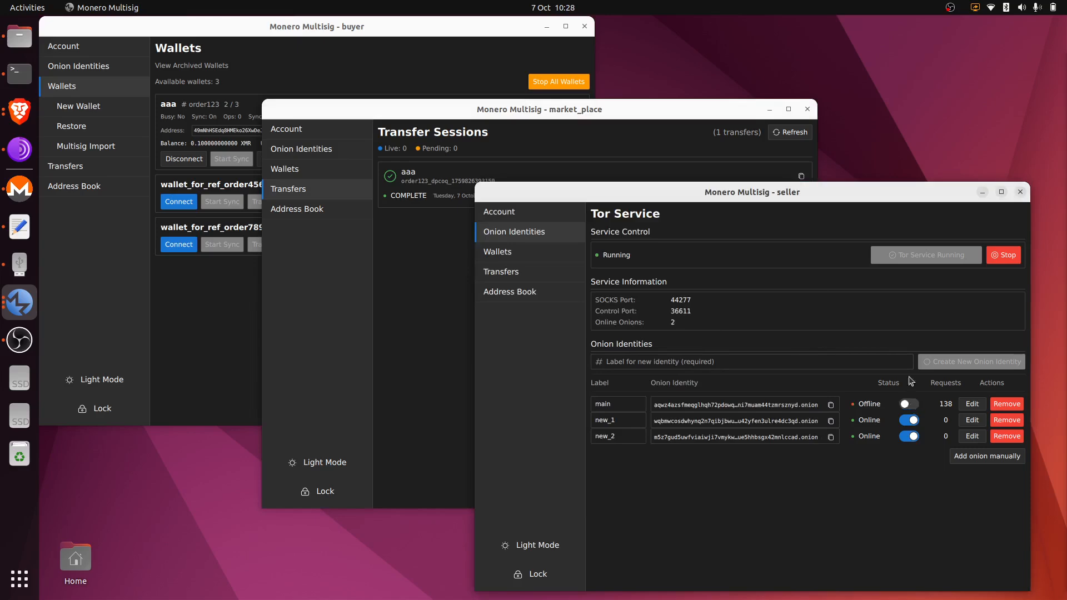
pyautogui.click(405, 281)
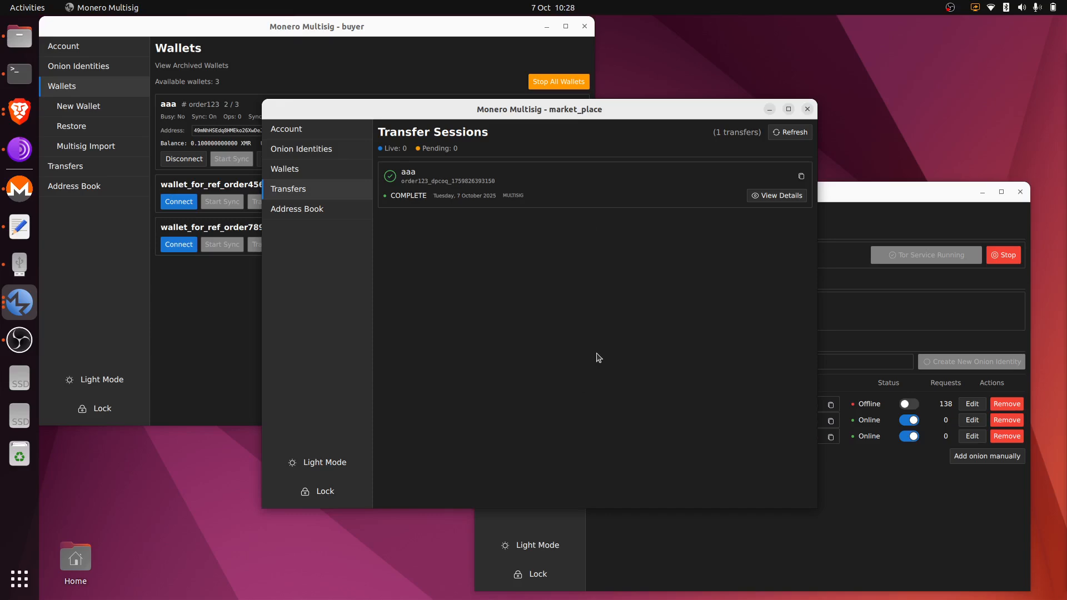
pyautogui.click(342, 168)
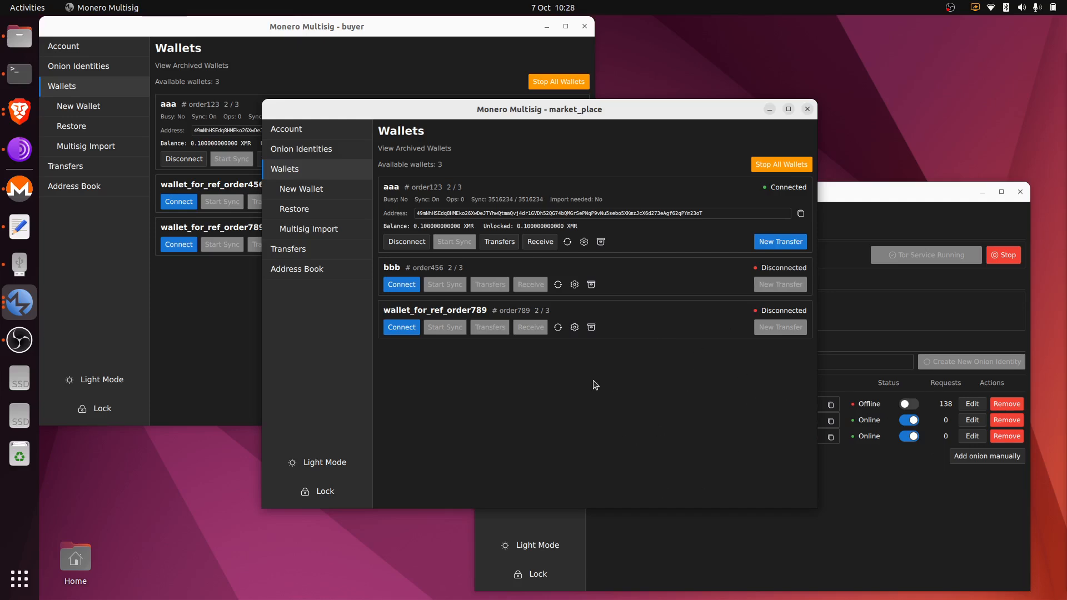
# Set up a new 0.1 XMR aaa transfer to the seller: fee deducted, no inspection, third peer co-signing.
pyautogui.click(778, 243)
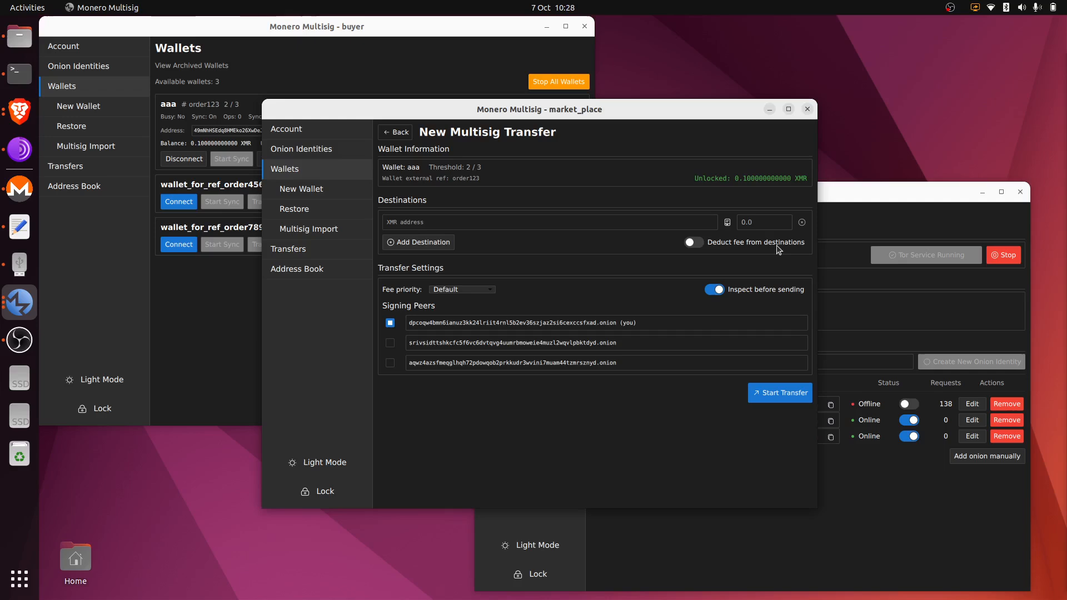
pyautogui.click(727, 222)
pyautogui.click(661, 271)
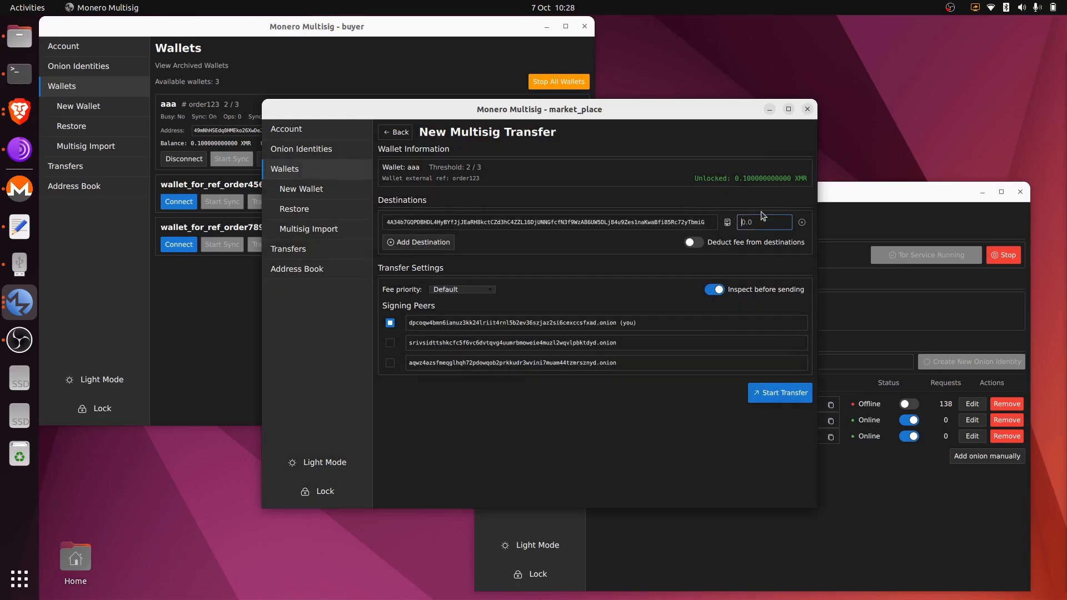
pyautogui.press('BackSpace')
pyautogui.write('1')
pyautogui.click(694, 242)
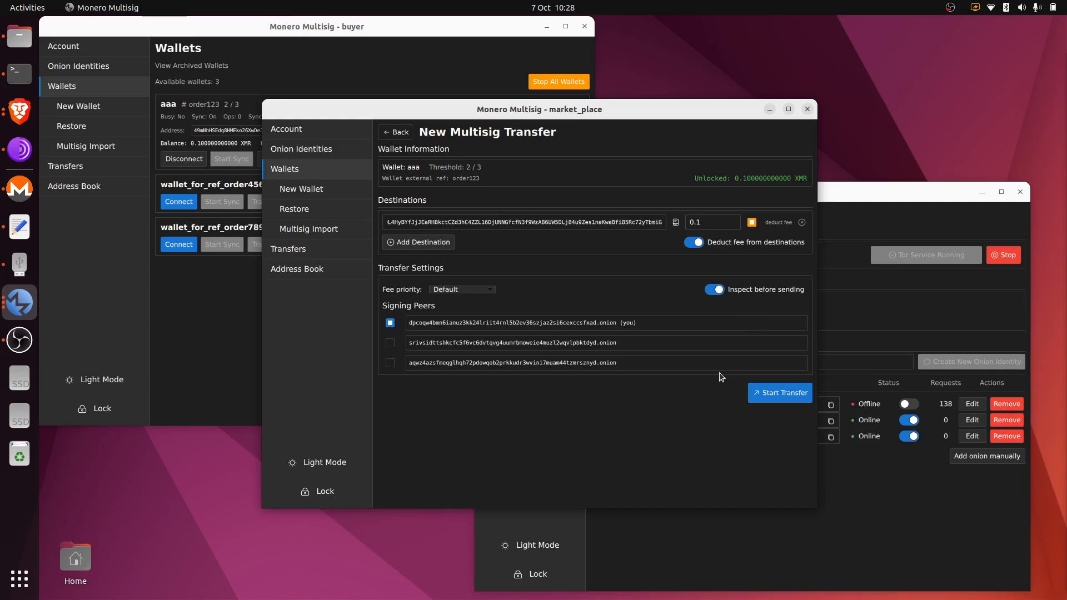
pyautogui.click(719, 292)
pyautogui.click(390, 363)
# Start the multisig transfer and open its outgoing session from the transfer list.
pyautogui.click(785, 395)
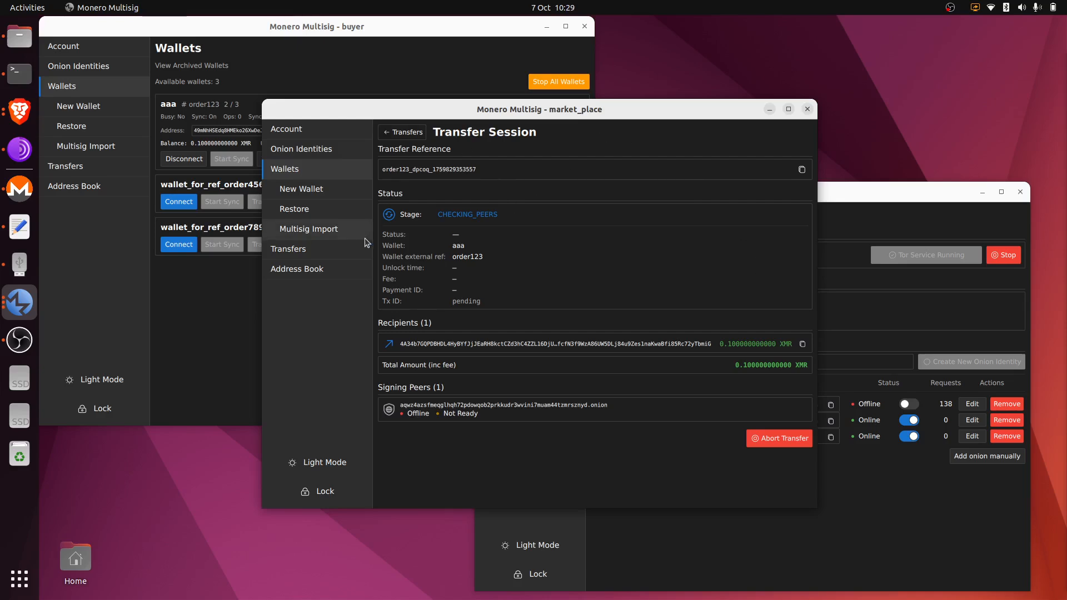
pyautogui.click(348, 230)
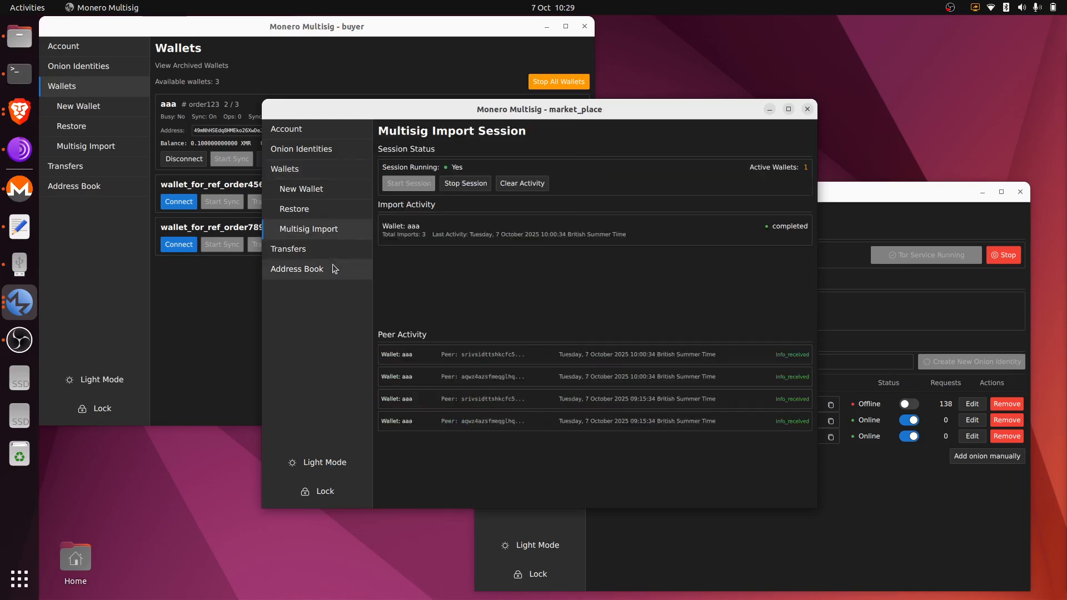
pyautogui.click(311, 255)
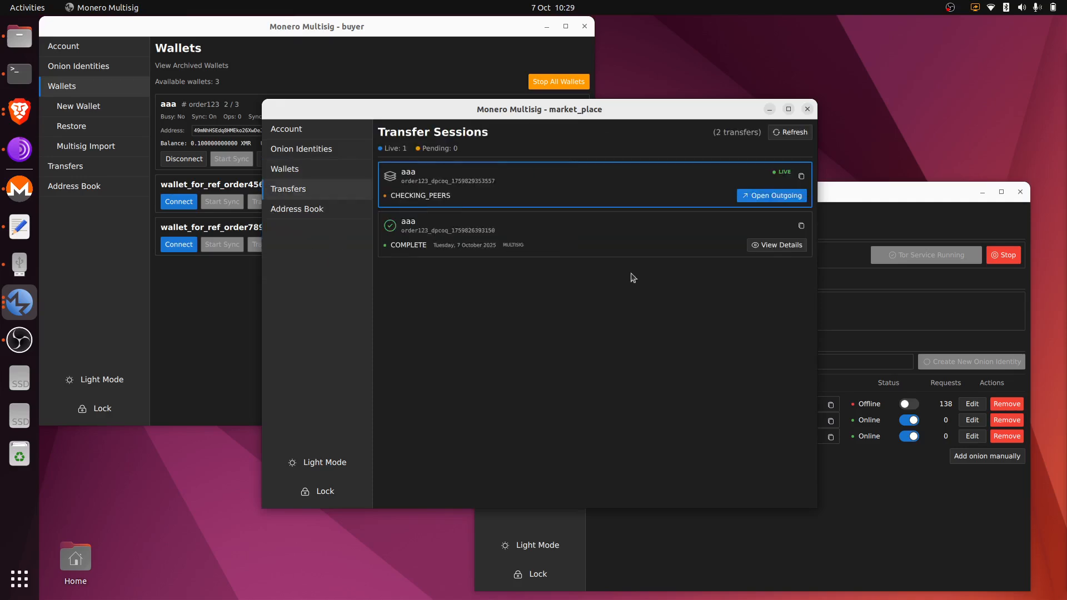
pyautogui.click(764, 199)
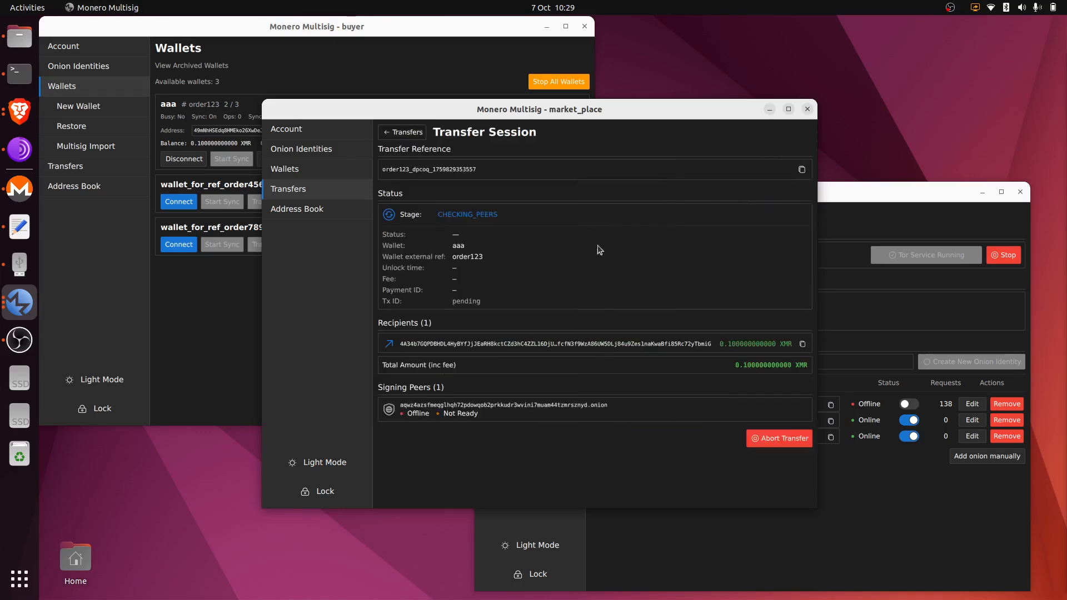
# Revisit Wallets and Account, then reopen the live aaa transfer's details from Transfers.
pyautogui.click(334, 176)
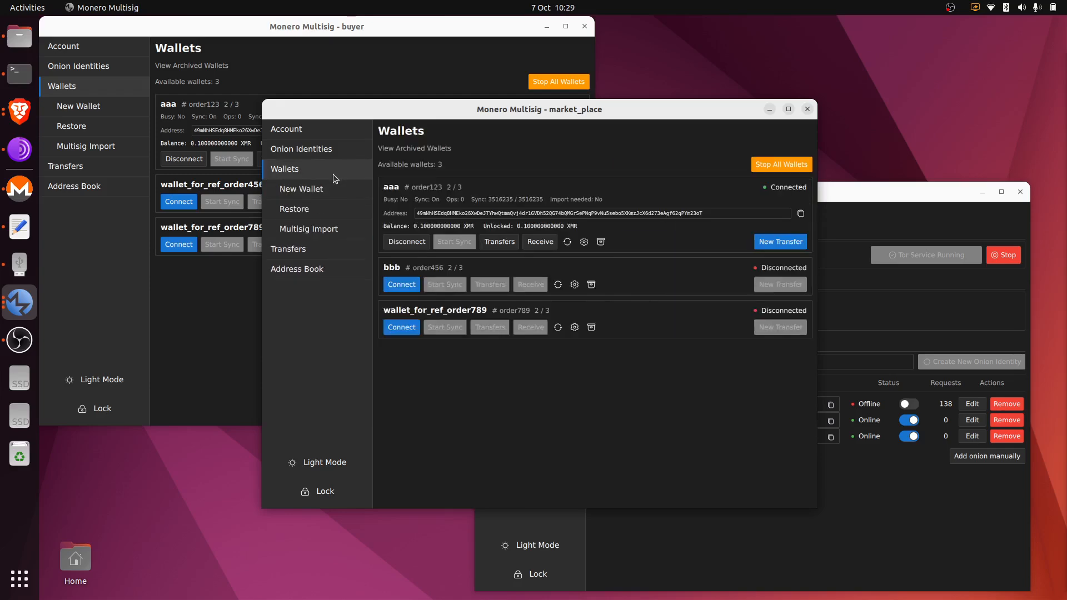
pyautogui.click(321, 250)
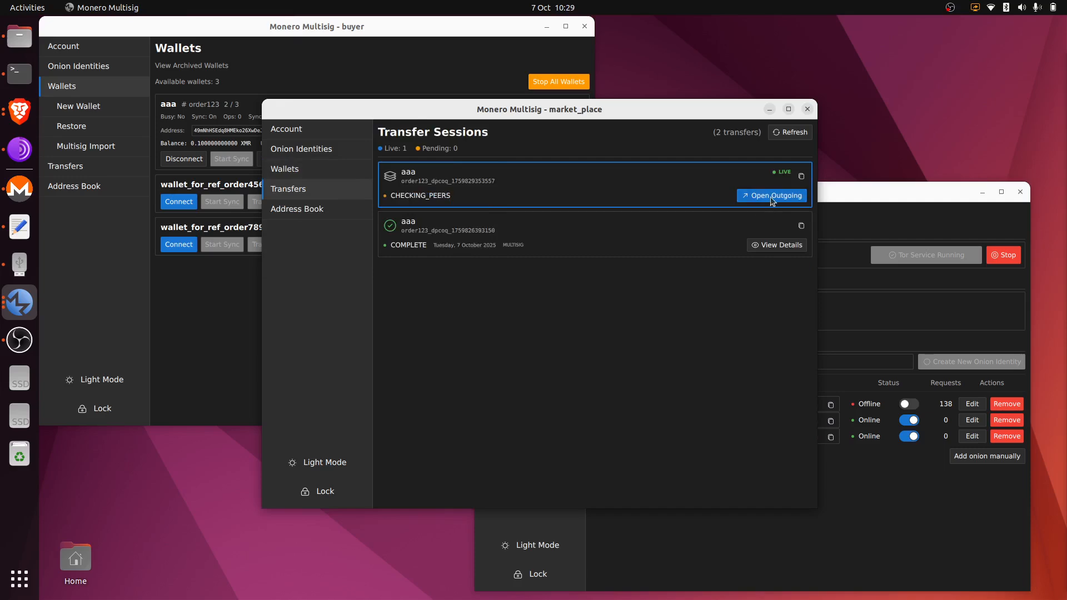
pyautogui.click(770, 197)
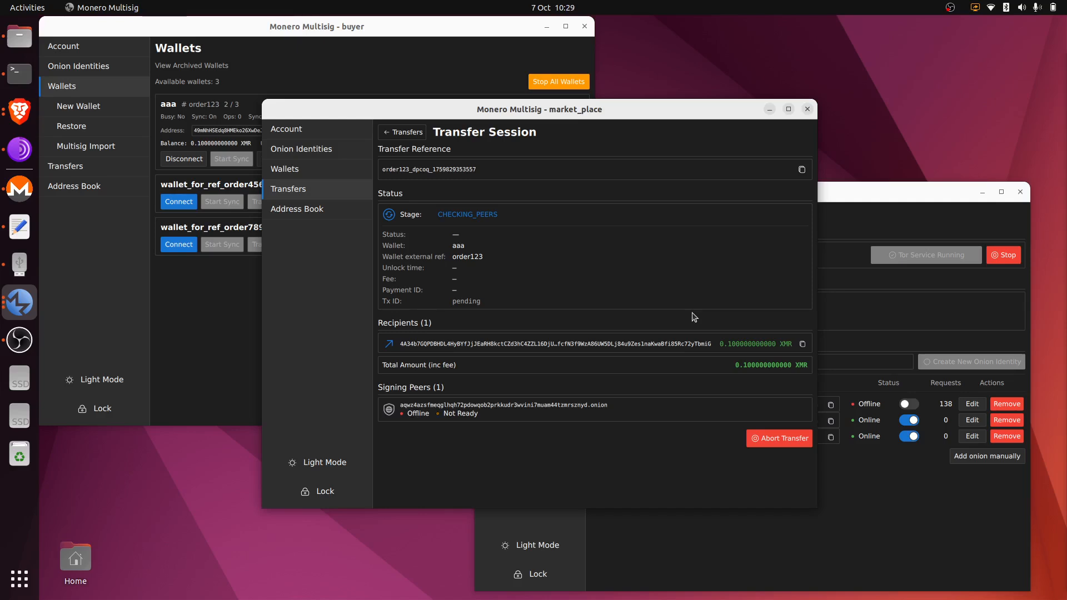
pyautogui.click(348, 133)
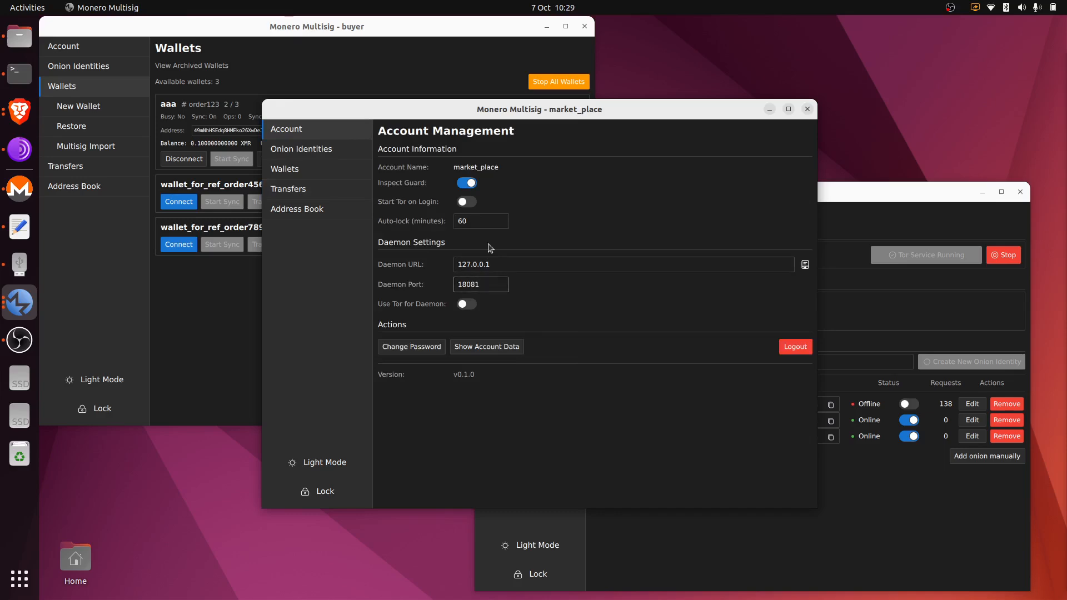
pyautogui.click(321, 194)
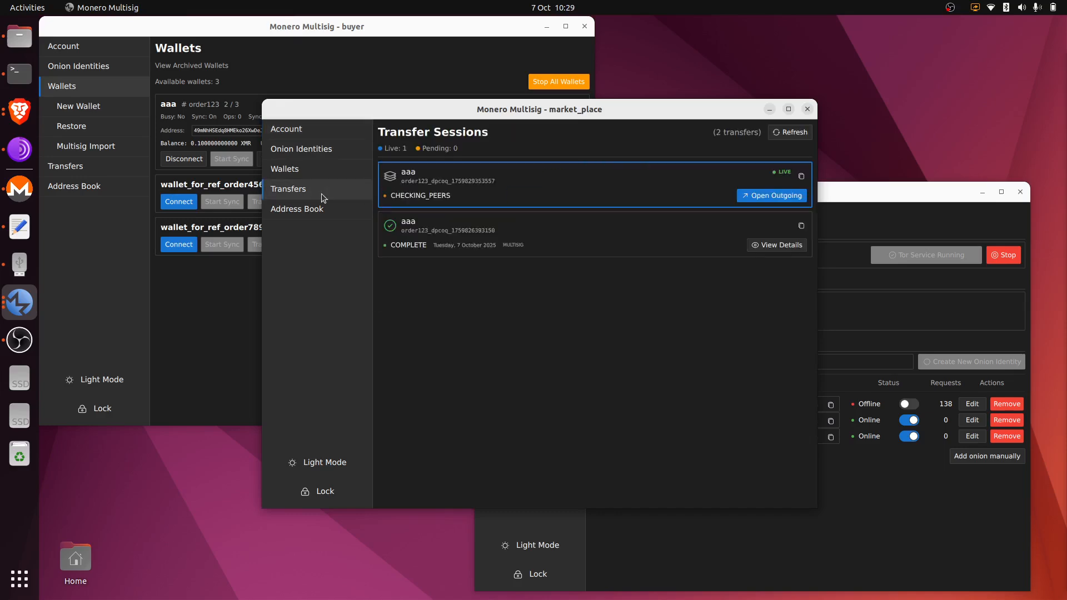
pyautogui.click(765, 200)
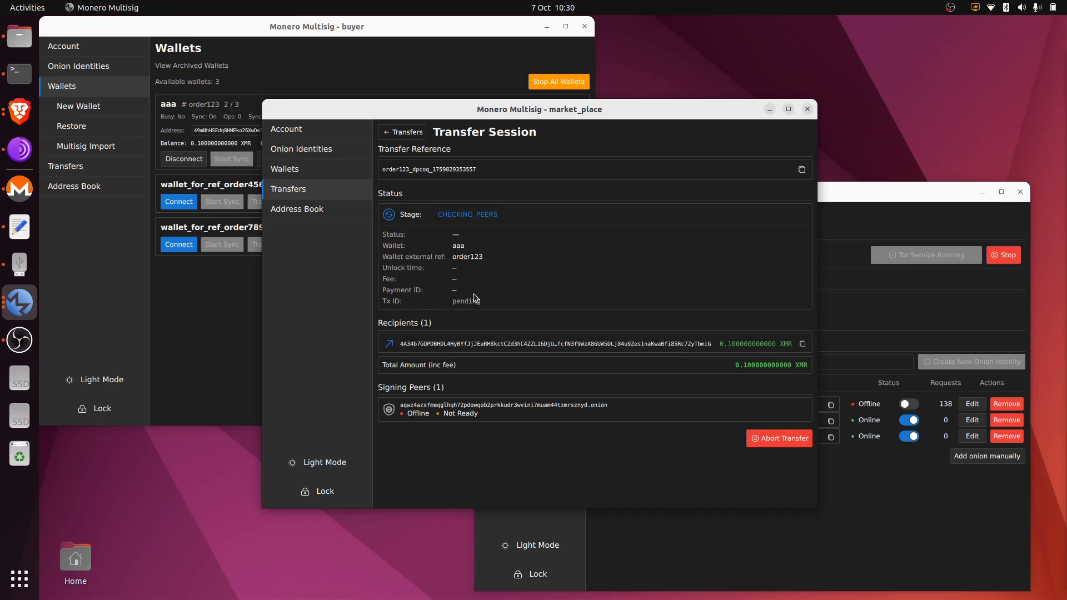
# Save market_place's account settings with Inspect Guard off, then on again, and return to Transfers.
pyautogui.click(359, 134)
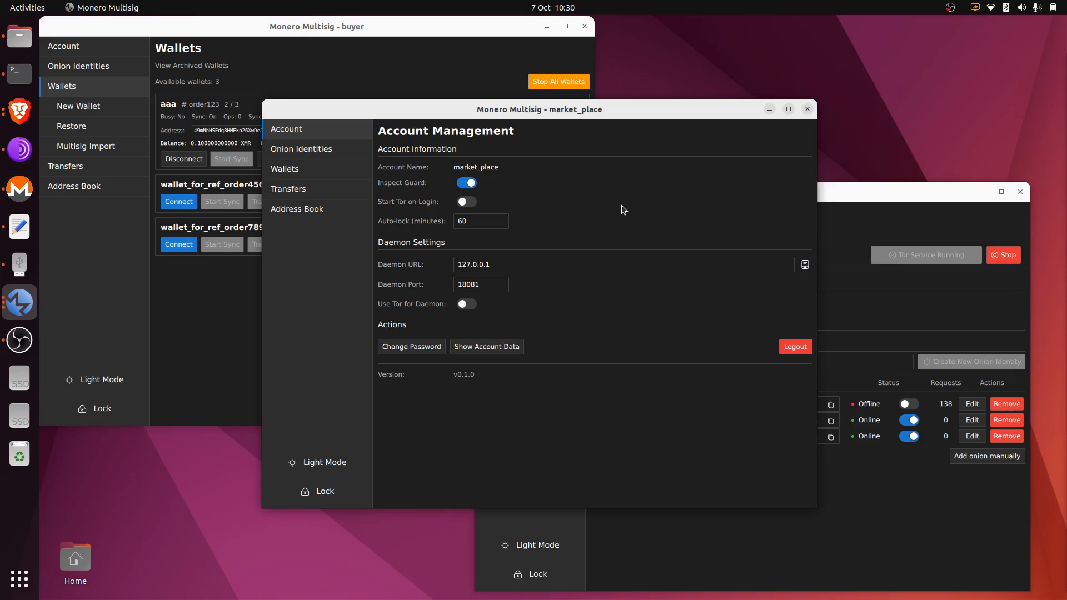
pyautogui.click(471, 184)
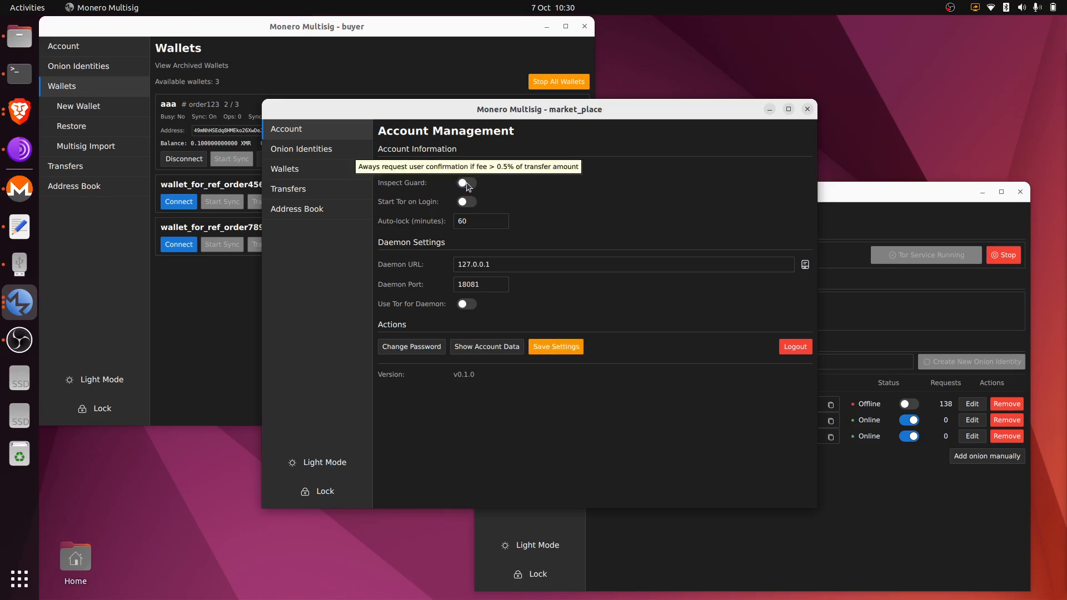
pyautogui.click(551, 347)
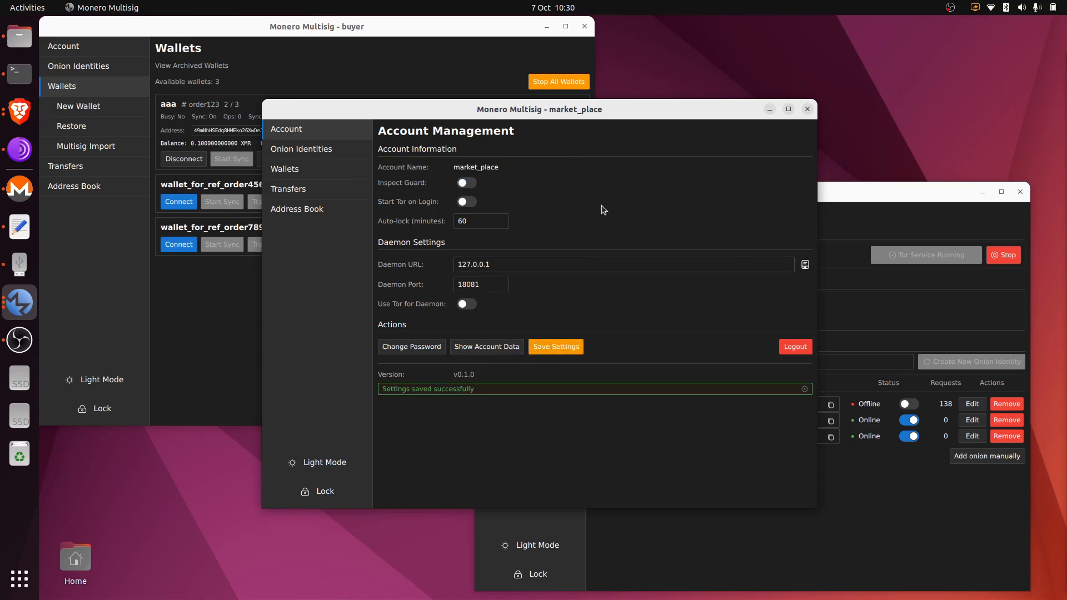
pyautogui.click(471, 186)
pyautogui.click(557, 348)
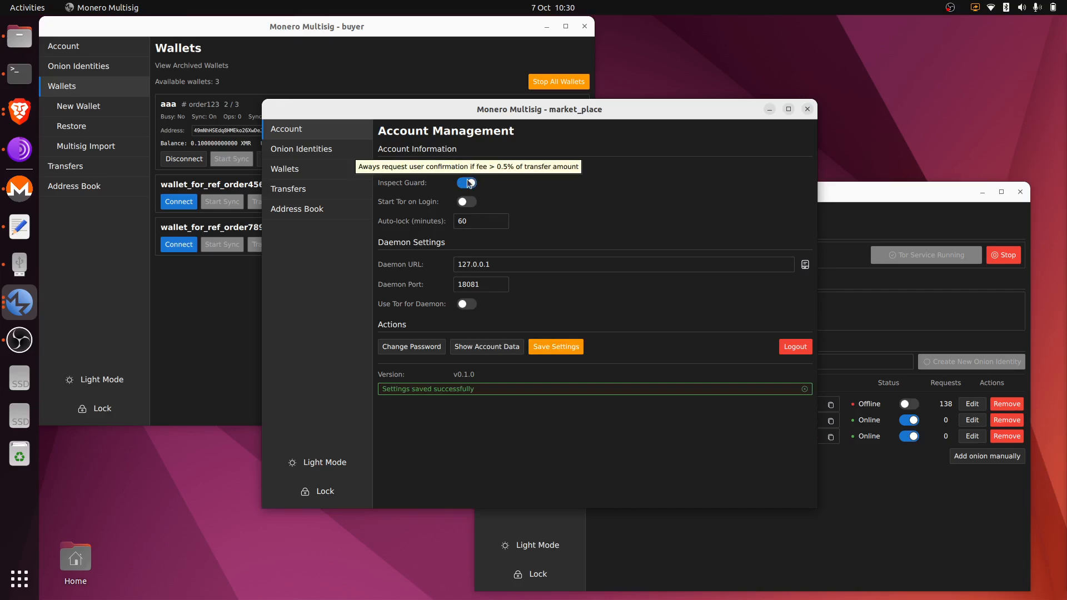
pyautogui.click(331, 191)
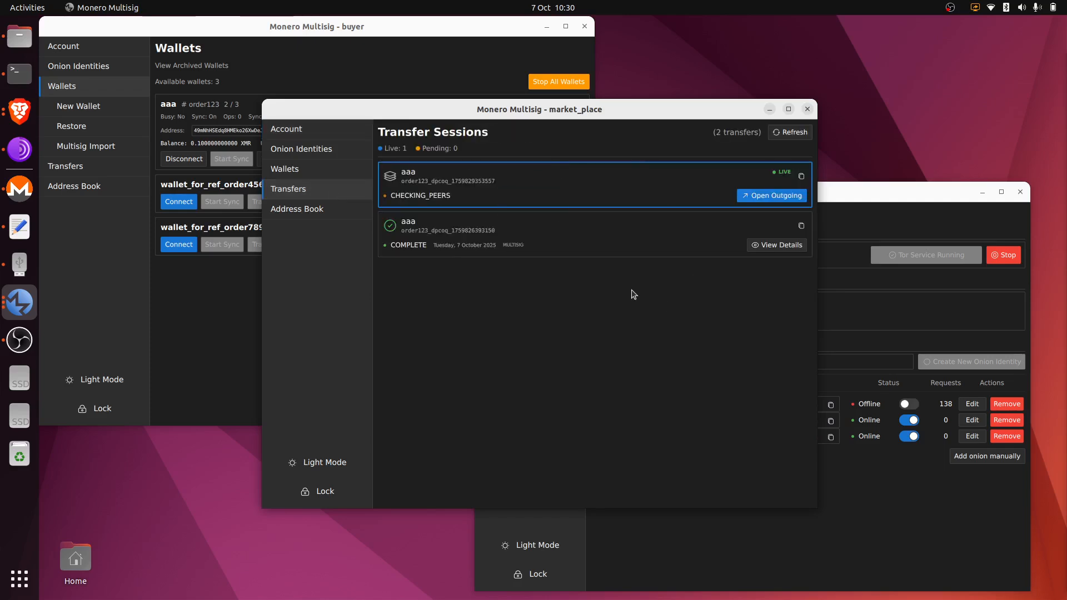
# Switch the seller's main onion identity online so the aaa transfer is received, then view seller's transfers.
pyautogui.click(770, 196)
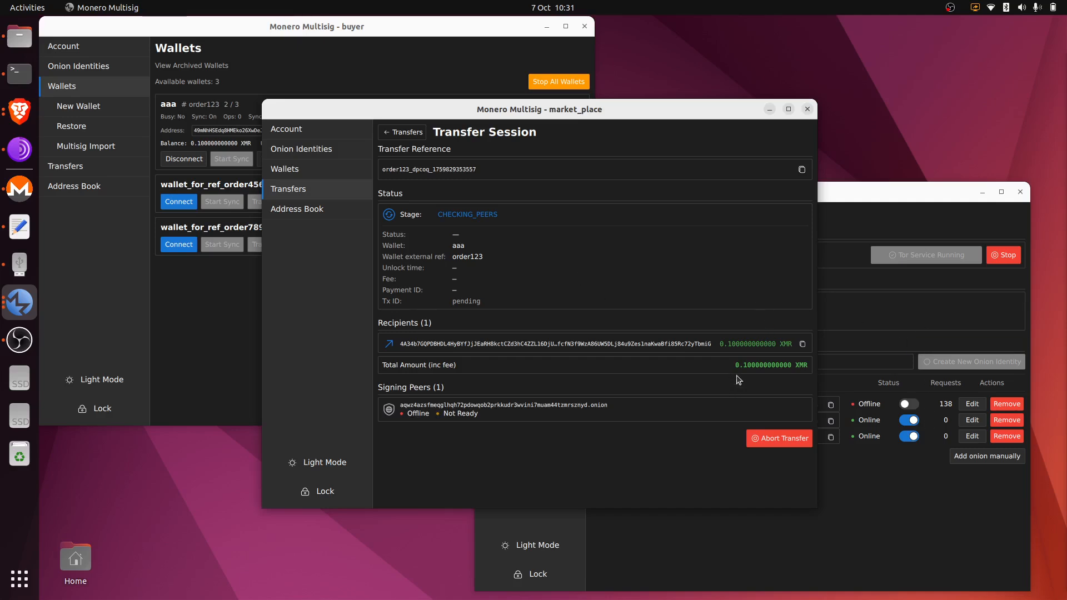
pyautogui.click(916, 408)
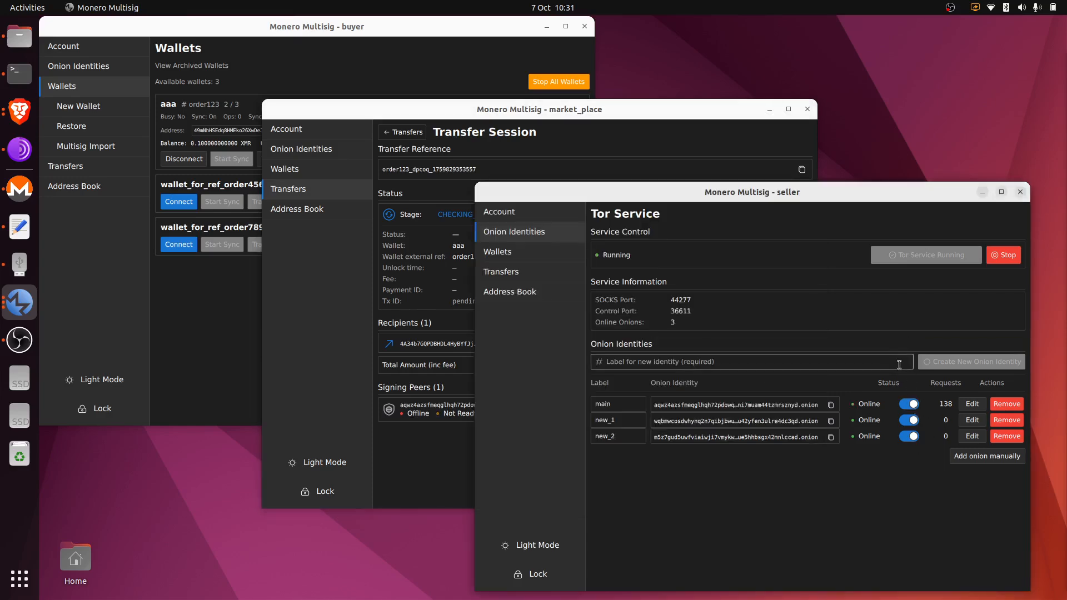
pyautogui.click(670, 148)
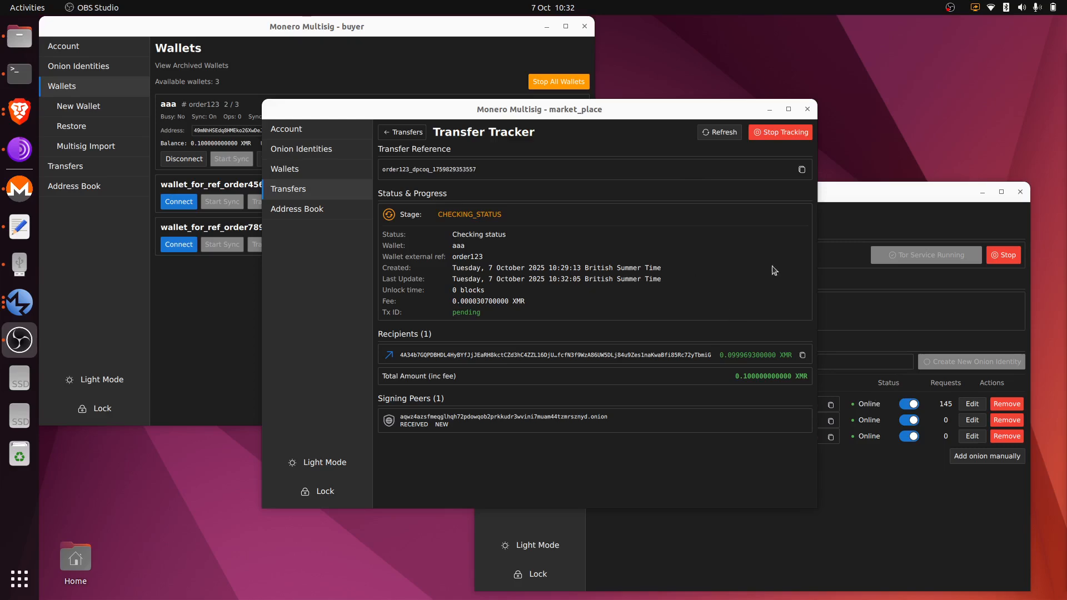
pyautogui.click(917, 316)
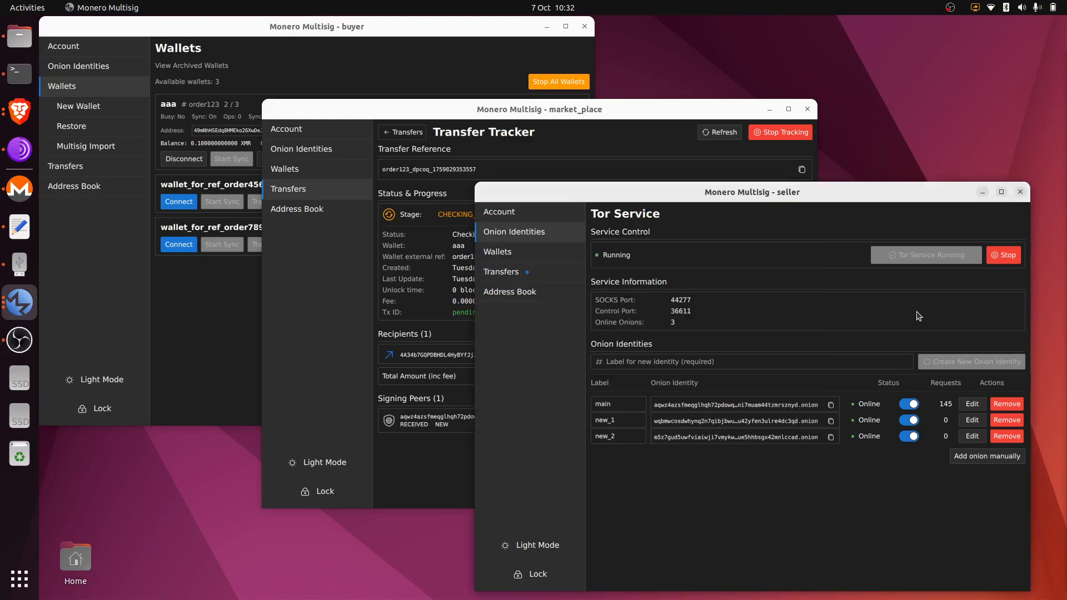
pyautogui.click(568, 274)
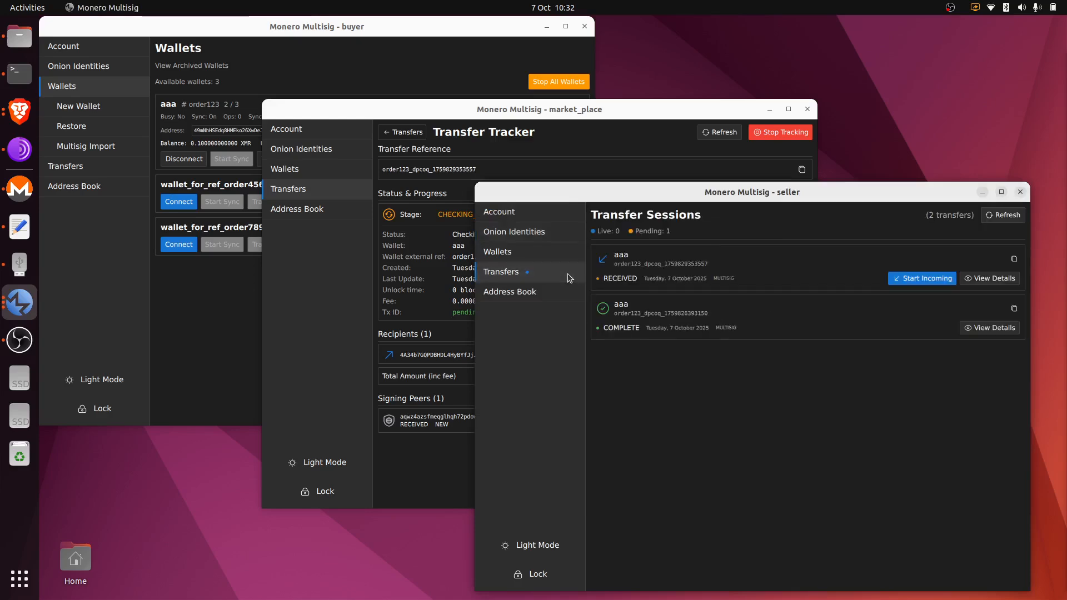
# Open the seller's incoming aaa transfer, Approve & Sign + Relay it, then view the seller's wallets.
pyautogui.click(941, 283)
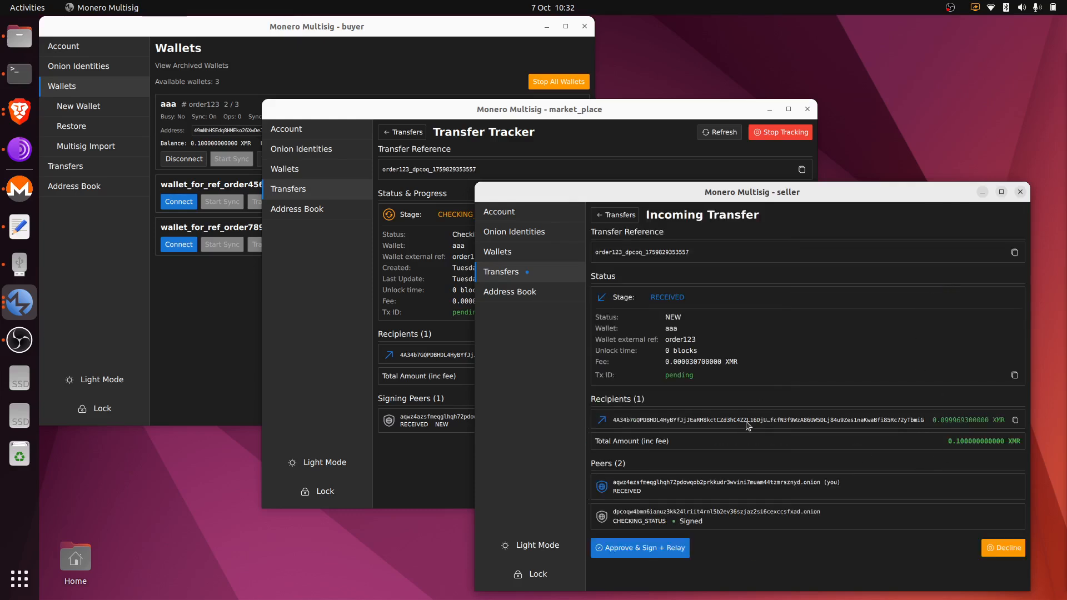
pyautogui.click(667, 551)
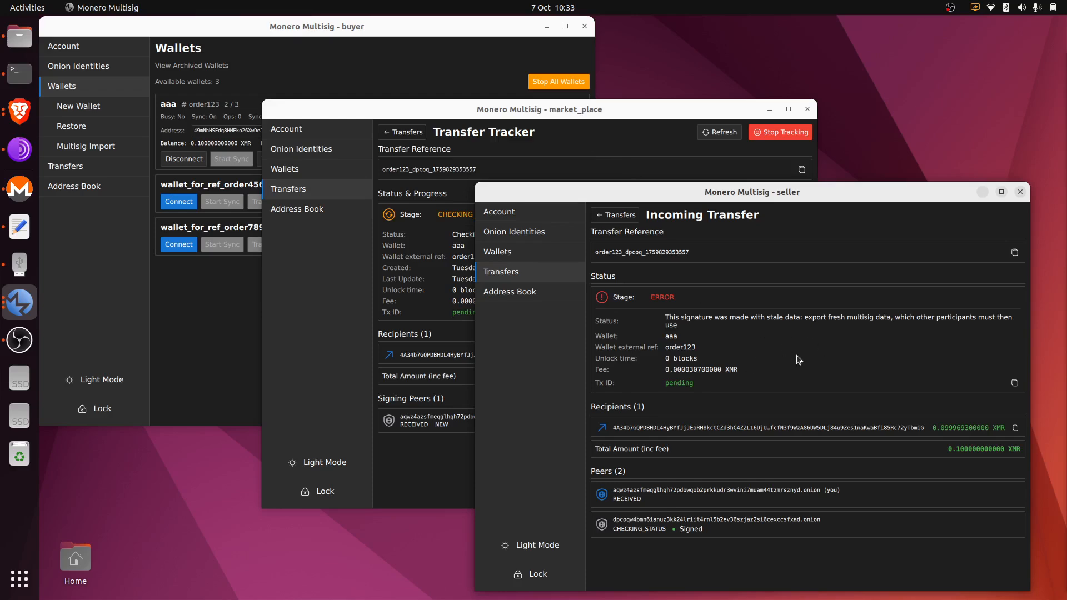
pyautogui.click(545, 250)
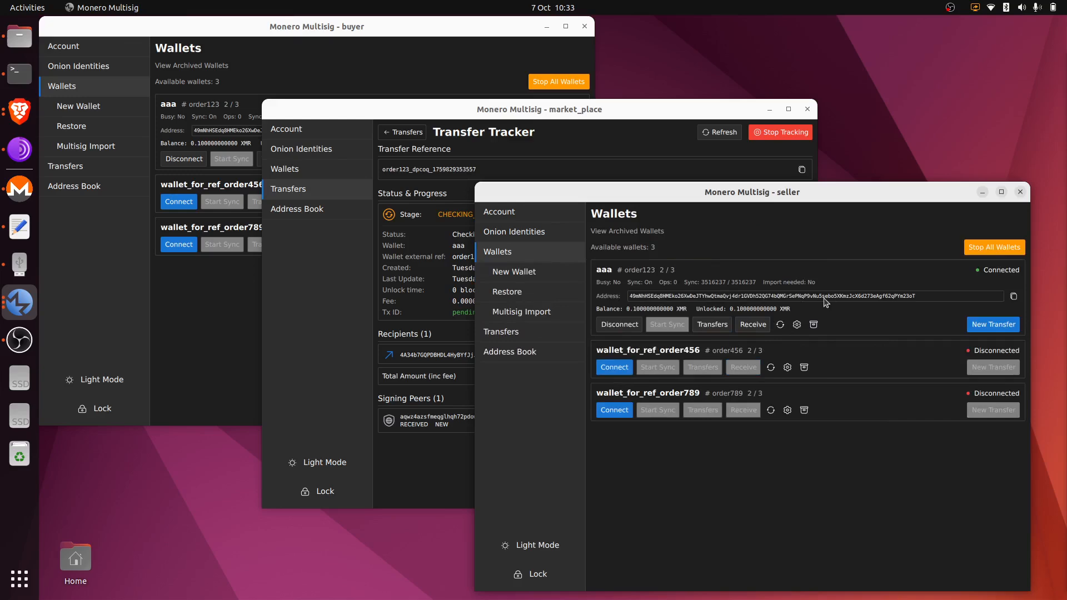
# Open the aaa transfer's tracker on market_place, confirm it shows ERROR, and return to the transfer list.
pyautogui.click(614, 142)
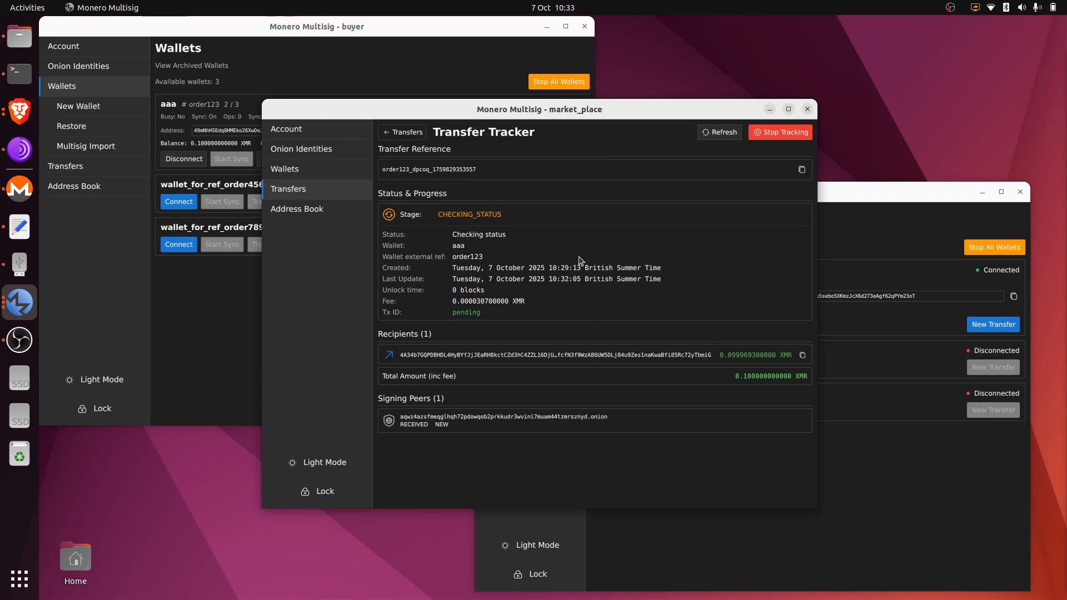
pyautogui.click(401, 132)
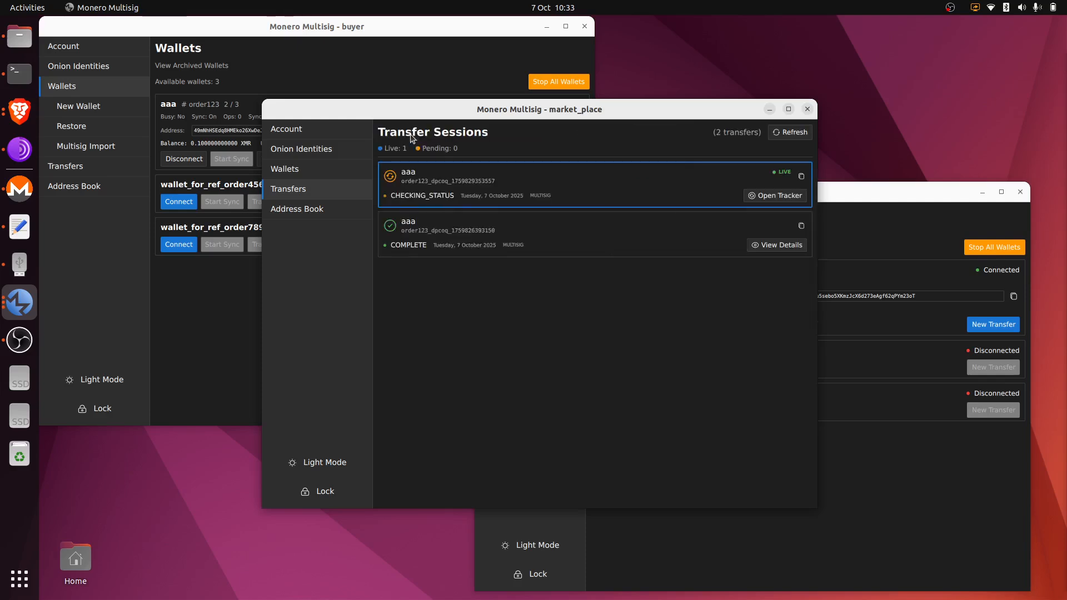
pyautogui.click(783, 196)
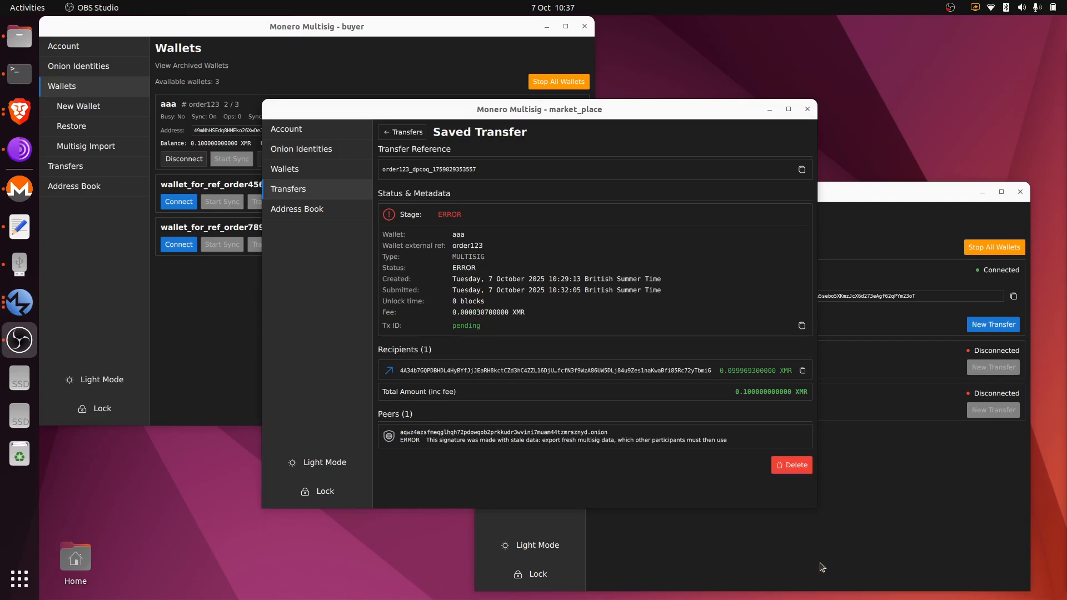
pyautogui.click(401, 135)
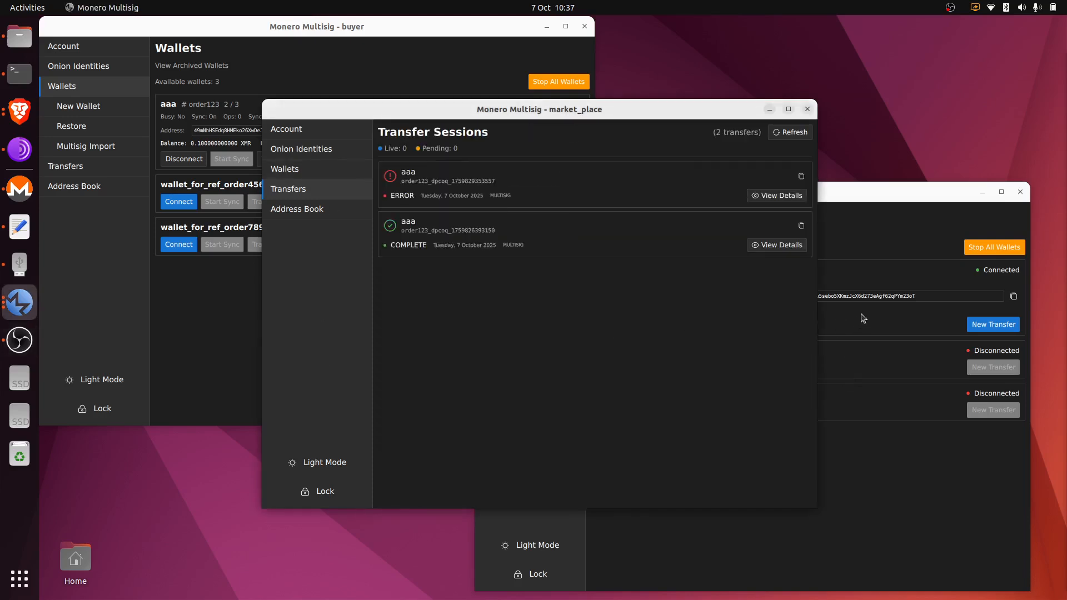
pyautogui.click(870, 250)
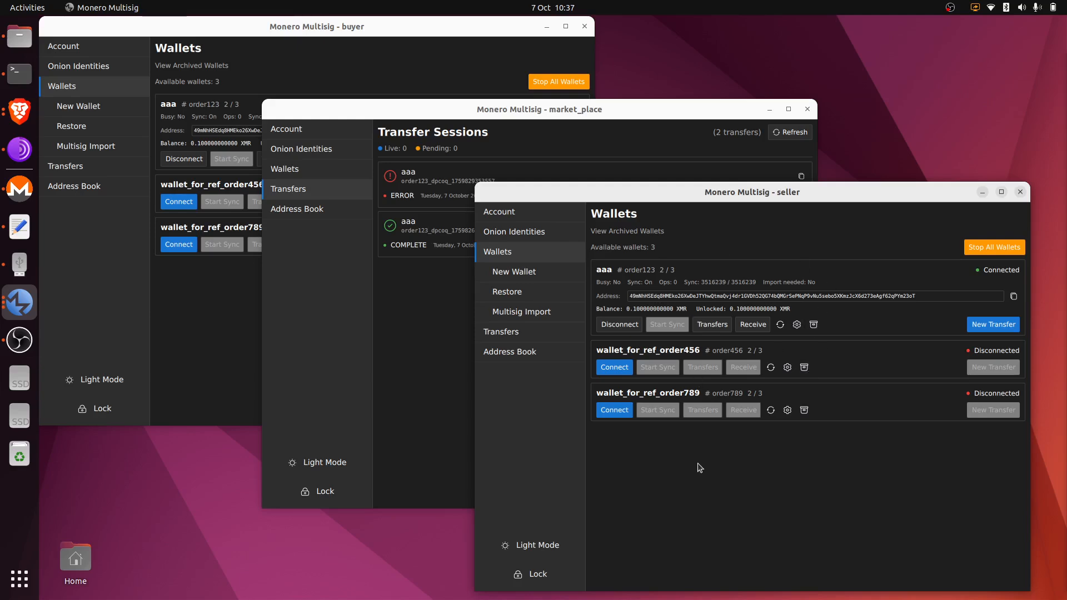
pyautogui.click(434, 376)
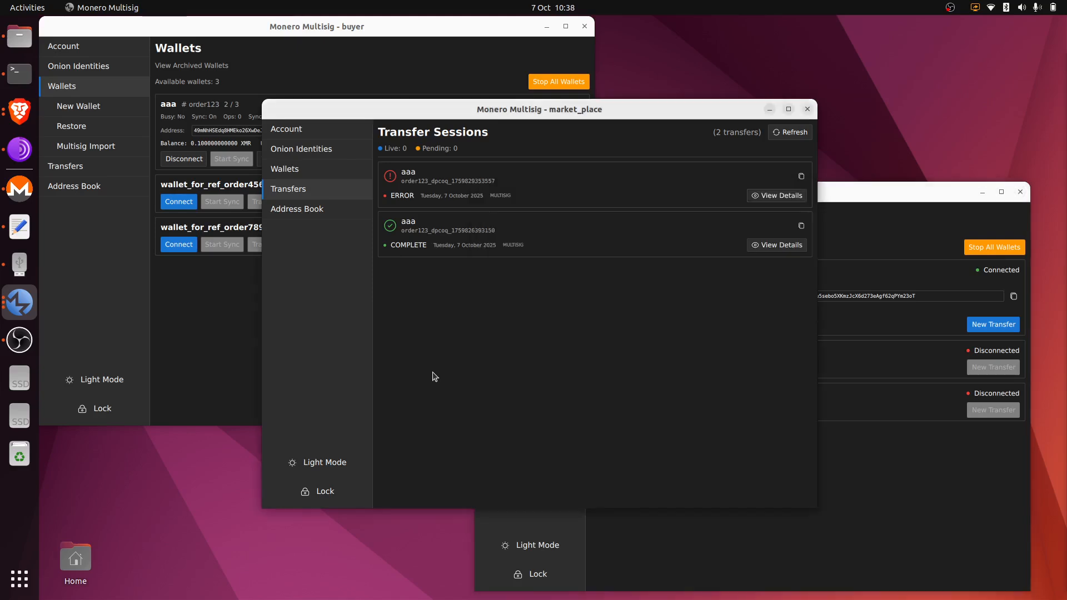
# Send 0.1 XMR from wallet aaa to the seller's saved address, fee deducted, with the third peer co-signing.
pyautogui.click(303, 169)
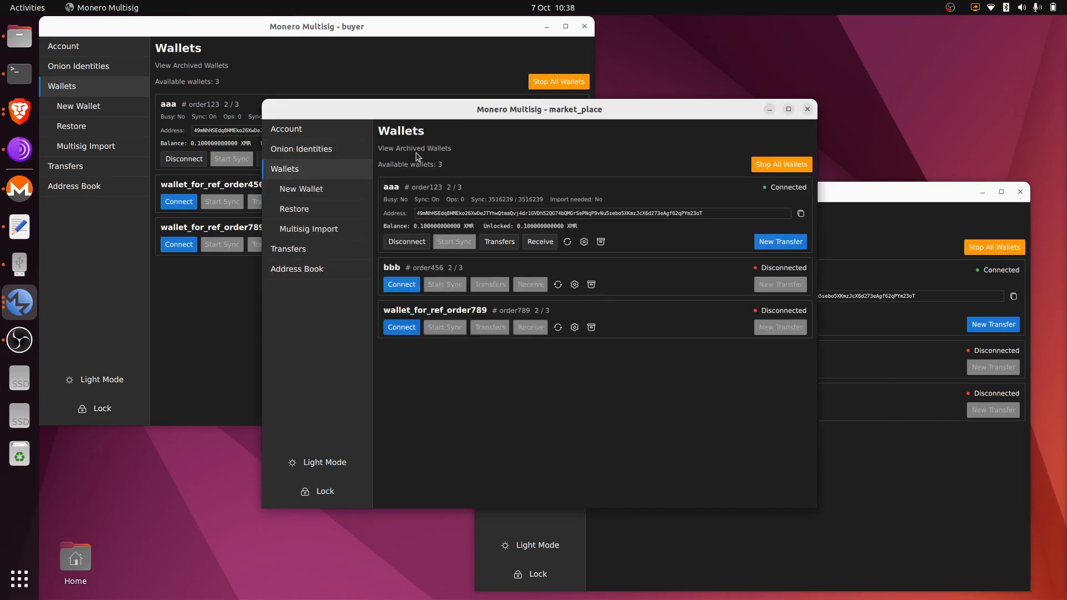
pyautogui.click(791, 243)
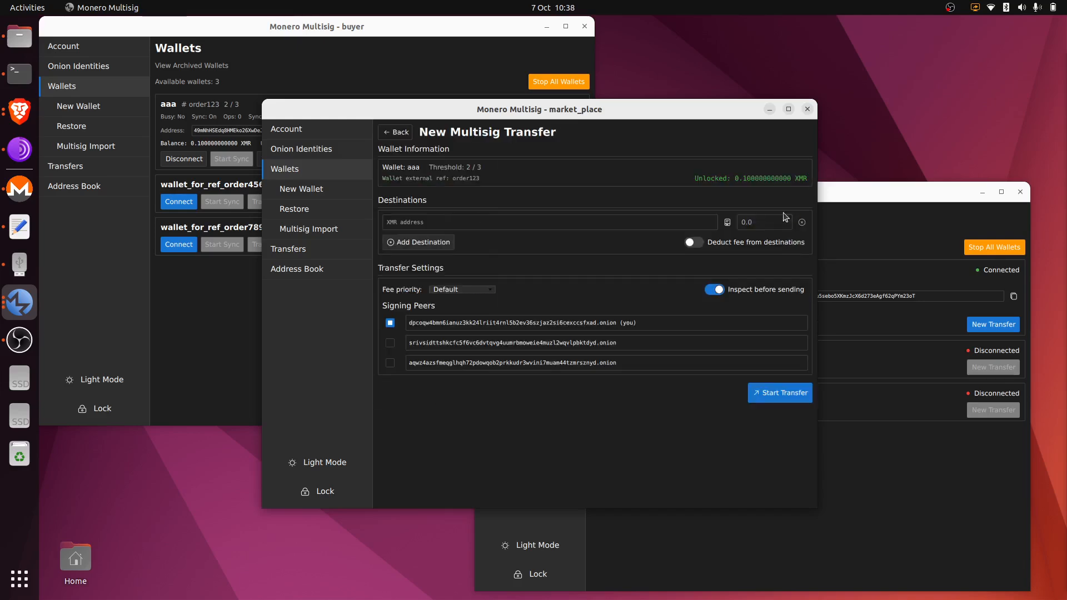
pyautogui.click(727, 222)
pyautogui.doubleClick(582, 271)
pyautogui.click(758, 220)
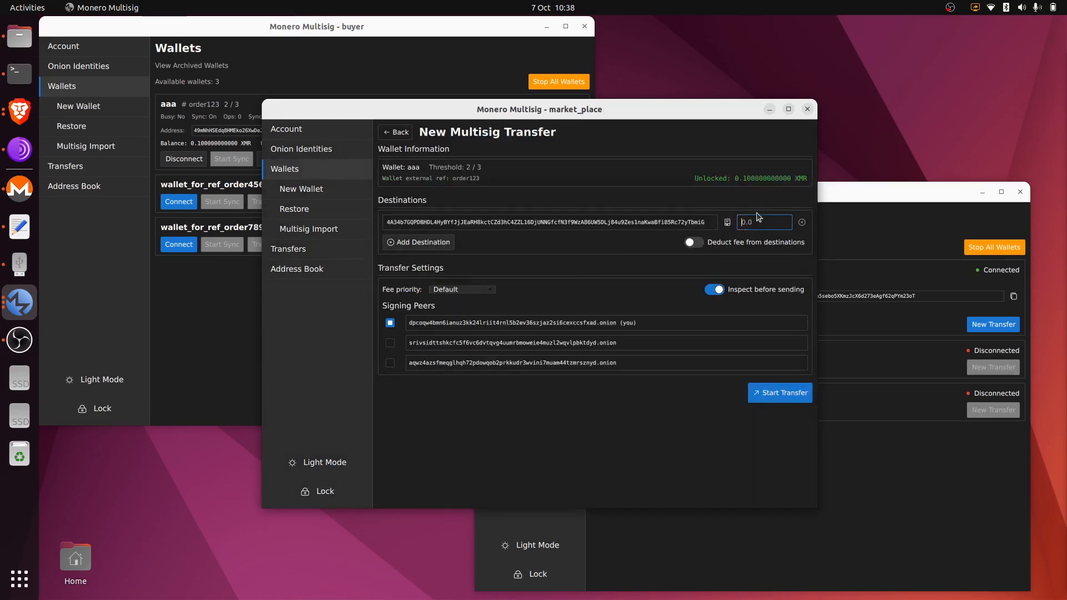
pyautogui.write('0.1')
pyautogui.click(693, 242)
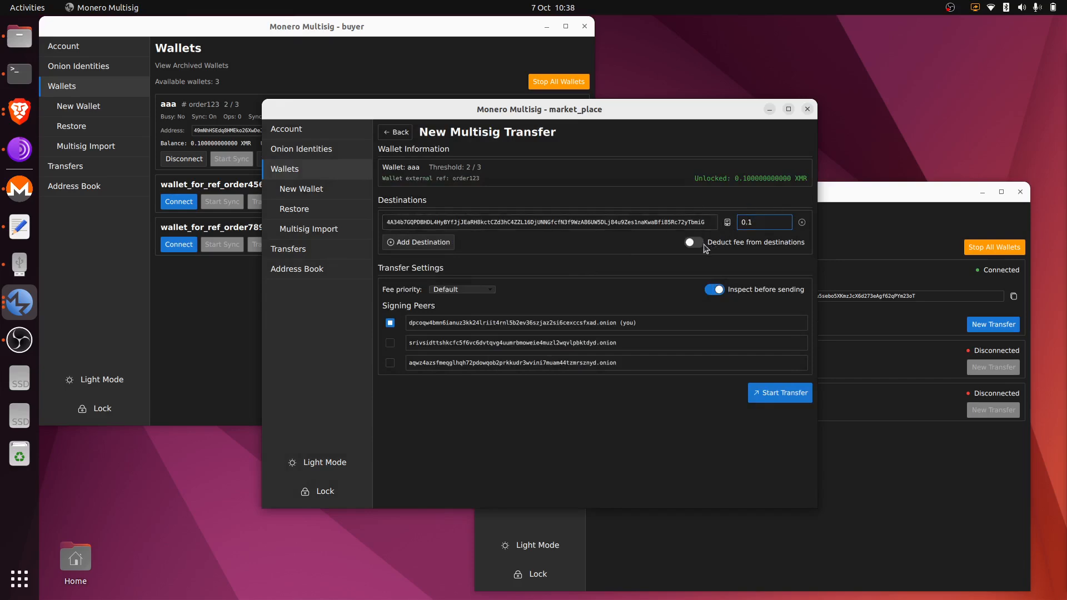
pyautogui.click(392, 365)
pyautogui.click(716, 291)
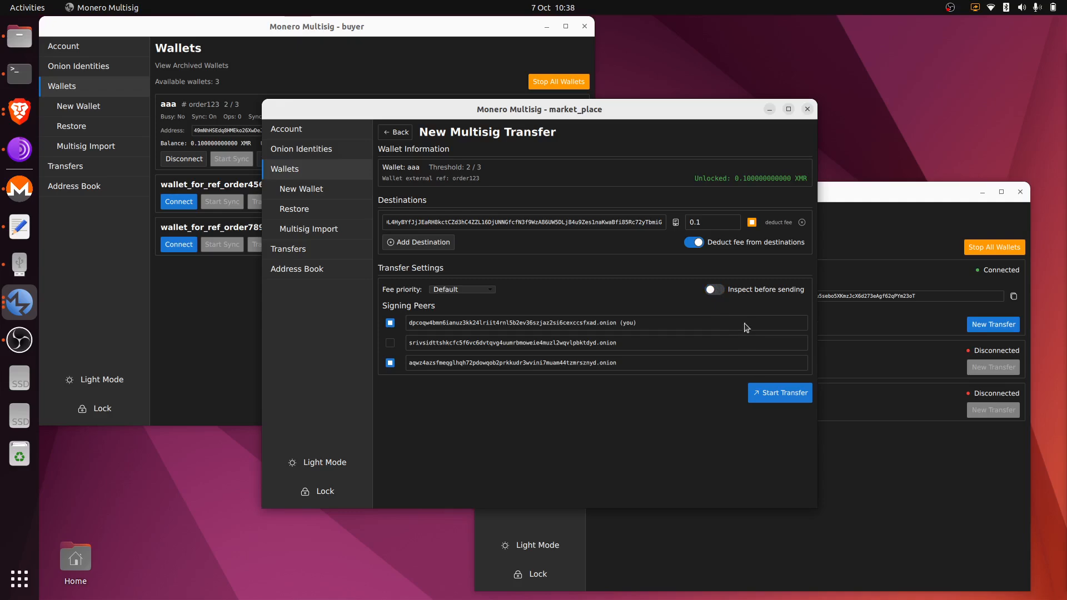
pyautogui.click(778, 396)
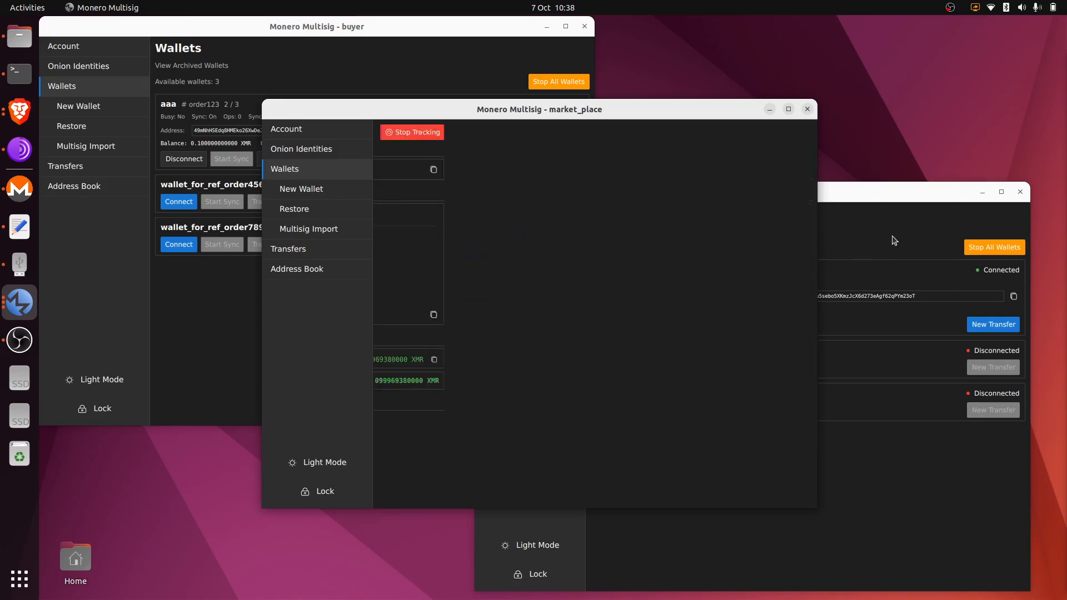
# As the seller, approve, sign and relay the incoming 0.1 XMR aaa transfer, then view its COMPLETE record.
pyautogui.click(885, 192)
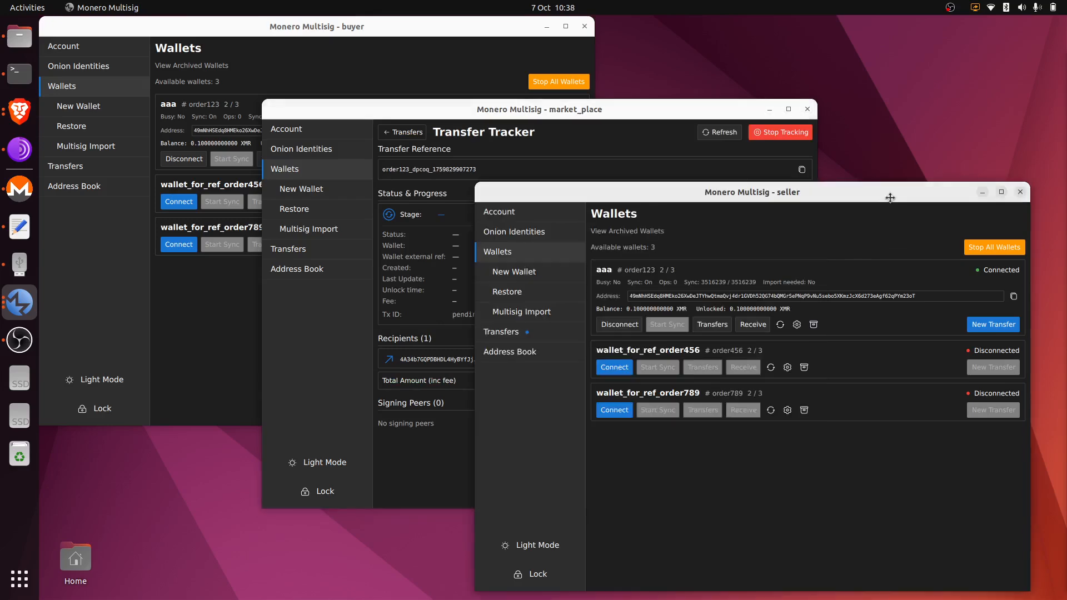
pyautogui.click(554, 335)
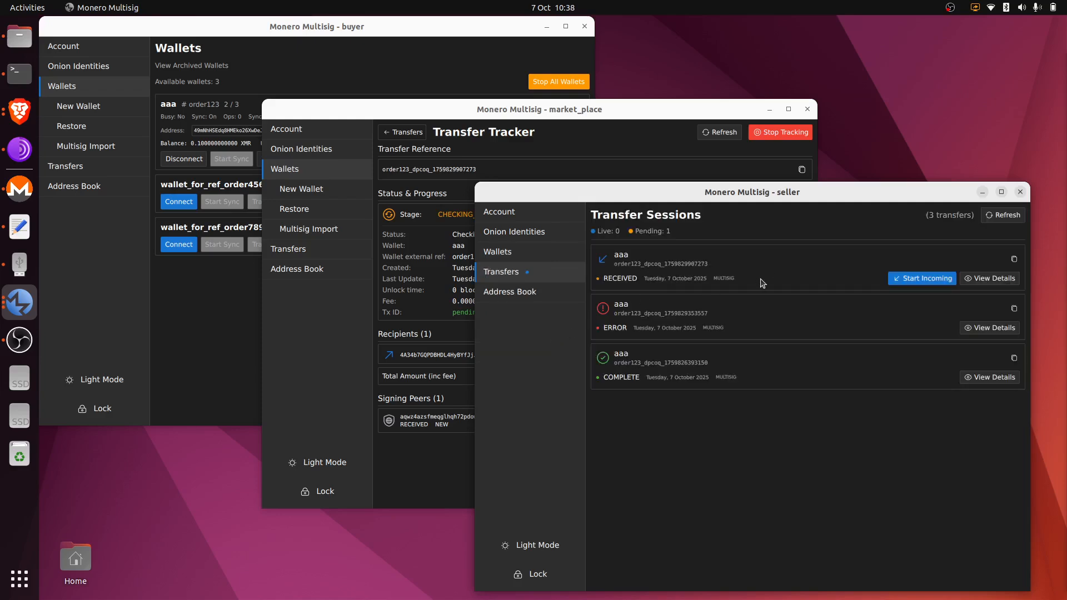
pyautogui.click(940, 283)
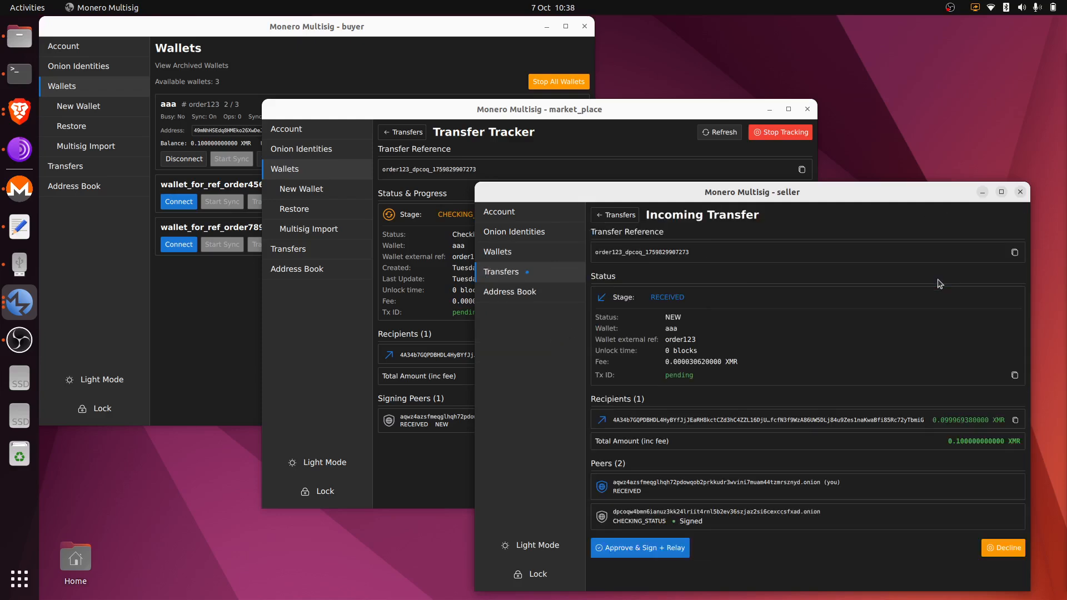
pyautogui.click(662, 548)
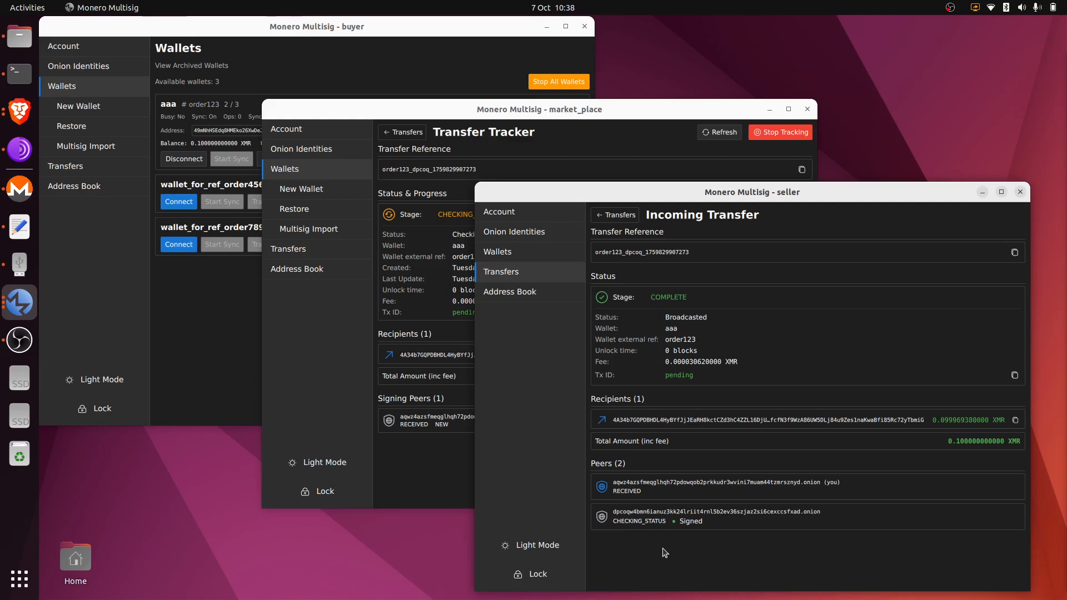
pyautogui.click(621, 217)
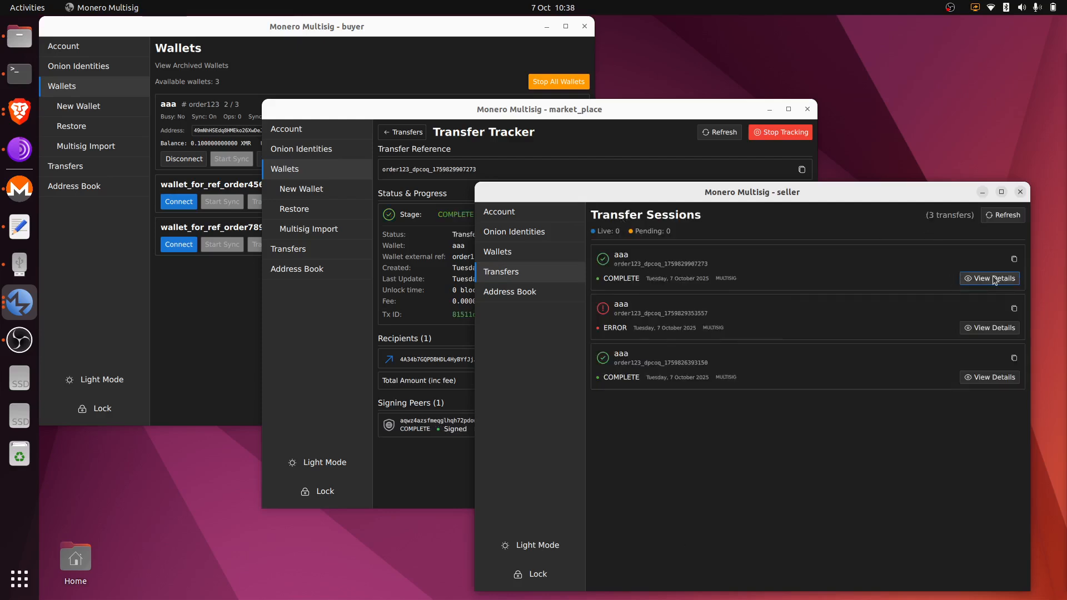
pyautogui.click(993, 279)
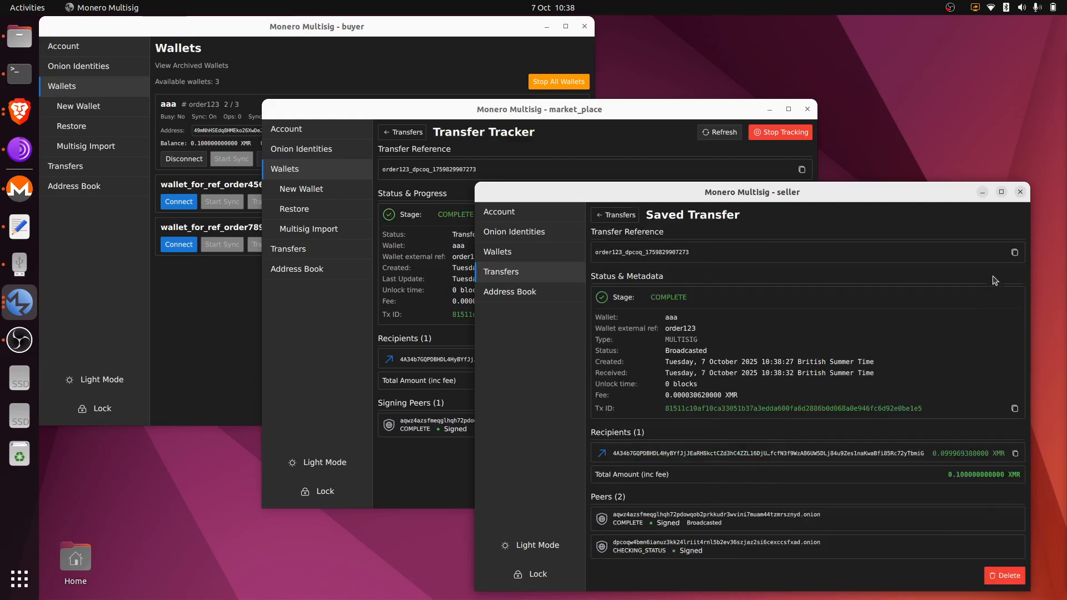
# Disconnect the seller's aaa wallet from its Wallets list.
pyautogui.click(569, 254)
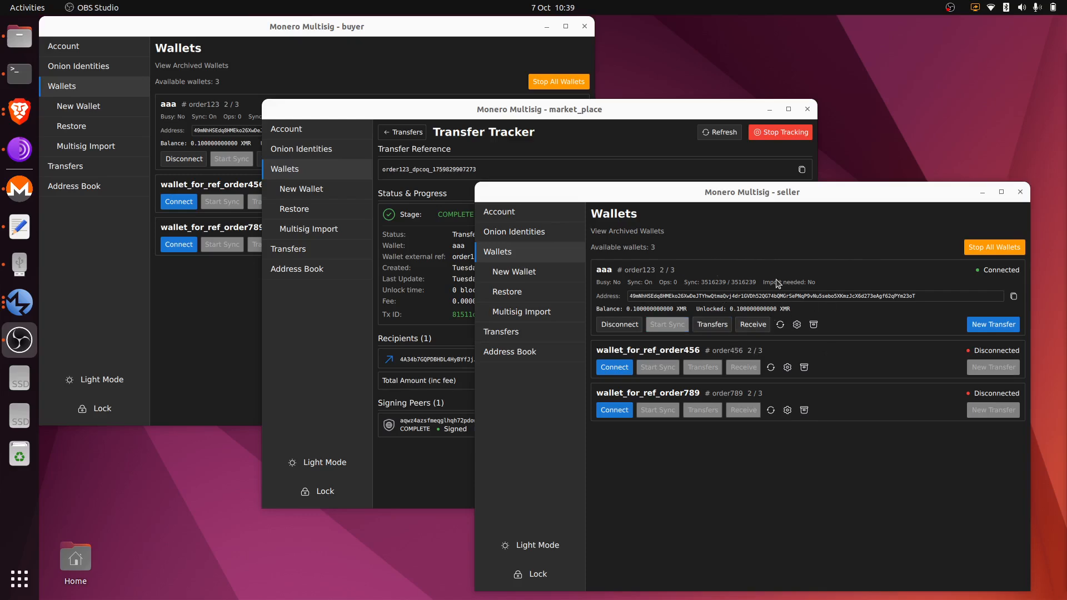
pyautogui.click(618, 324)
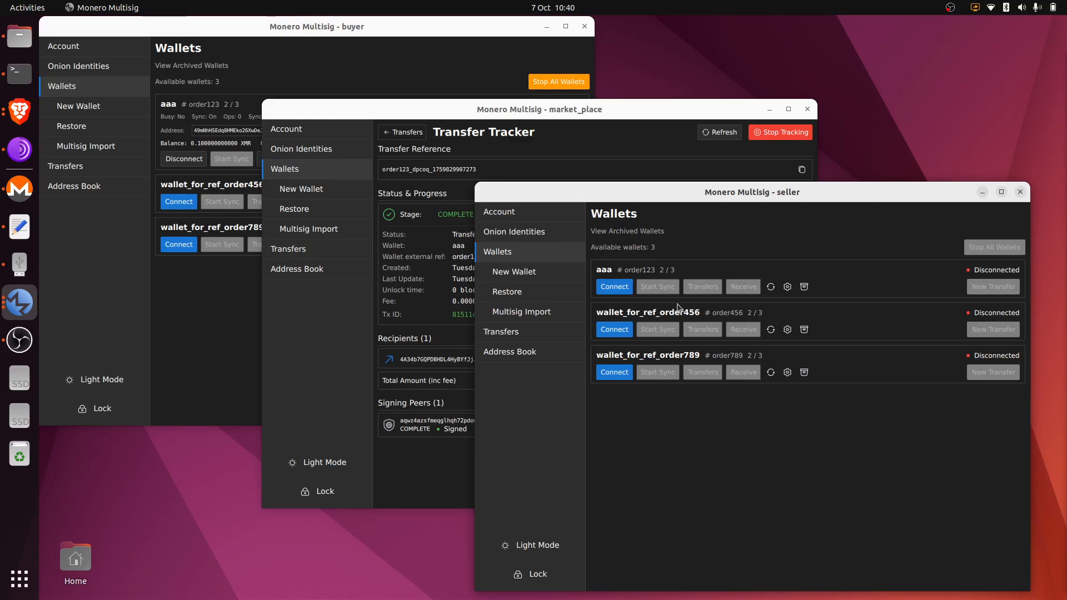
# Open the seller's Restore wallet form and add two more peer address rows.
pyautogui.click(532, 291)
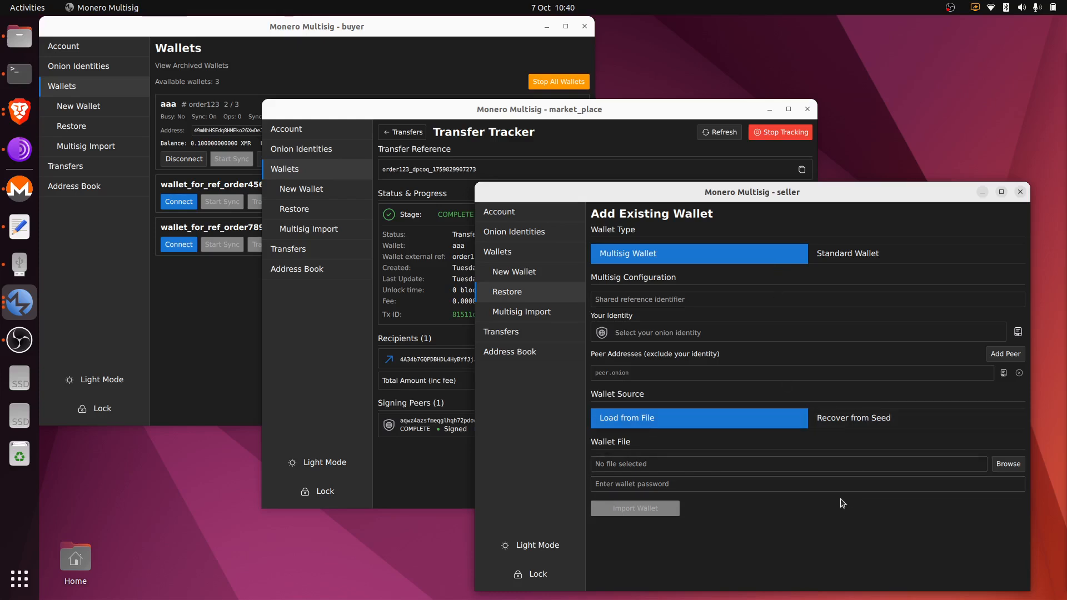
pyautogui.click(1004, 358)
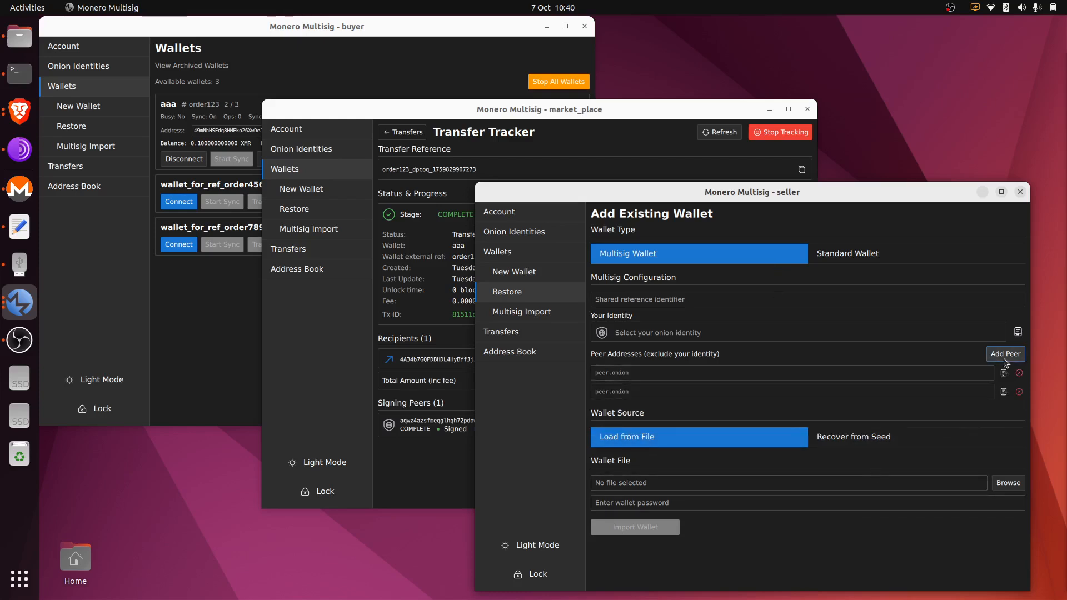
pyautogui.click(1004, 358)
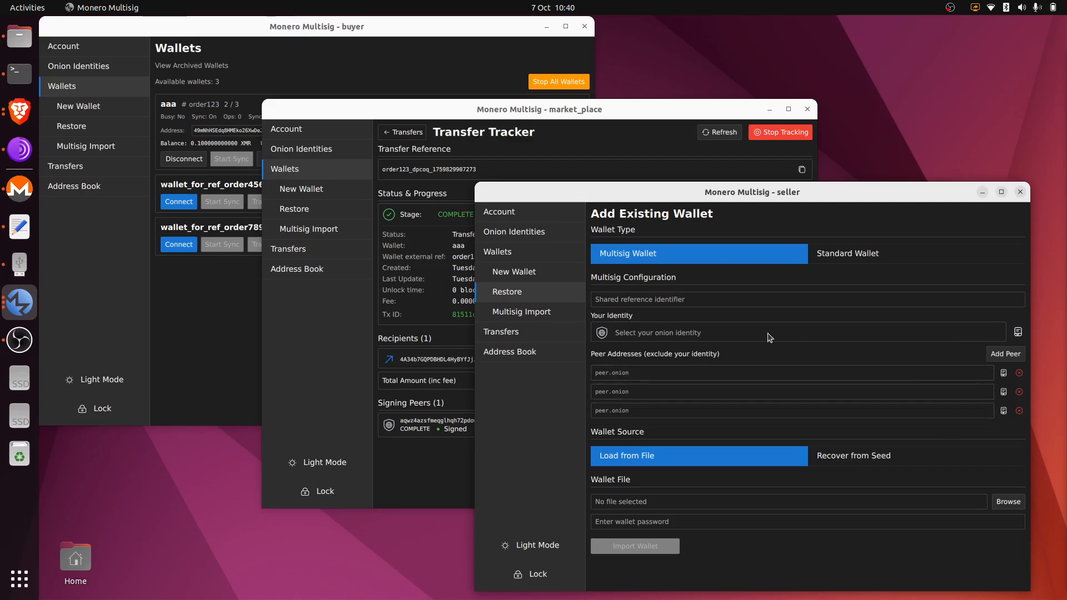
pyautogui.click(748, 295)
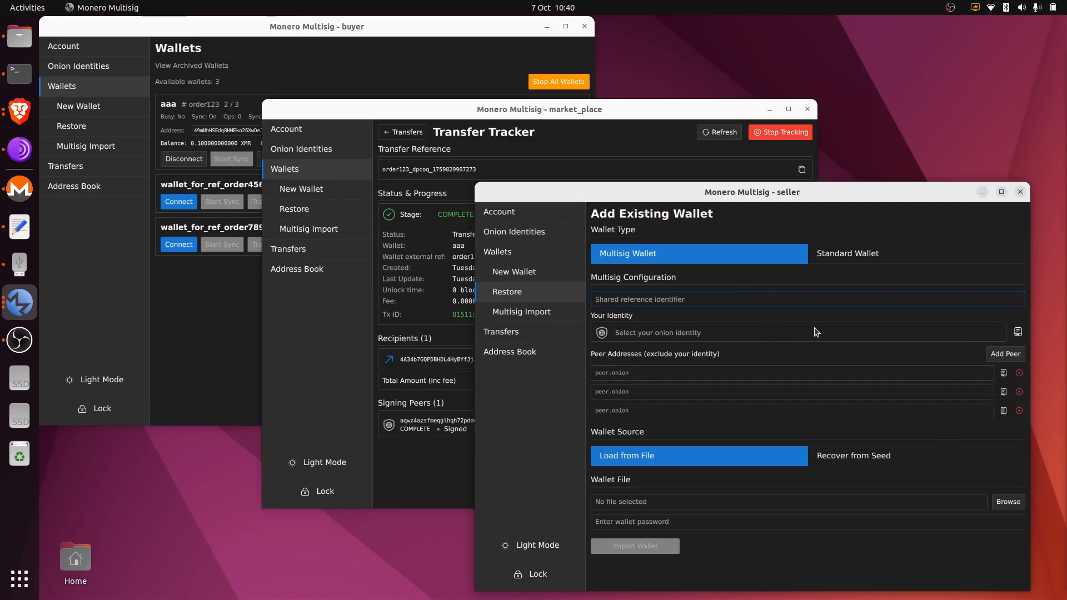
# Choose Recover from Seed and toggle the wallet type to Standard, then back to Multisig.
pyautogui.click(867, 459)
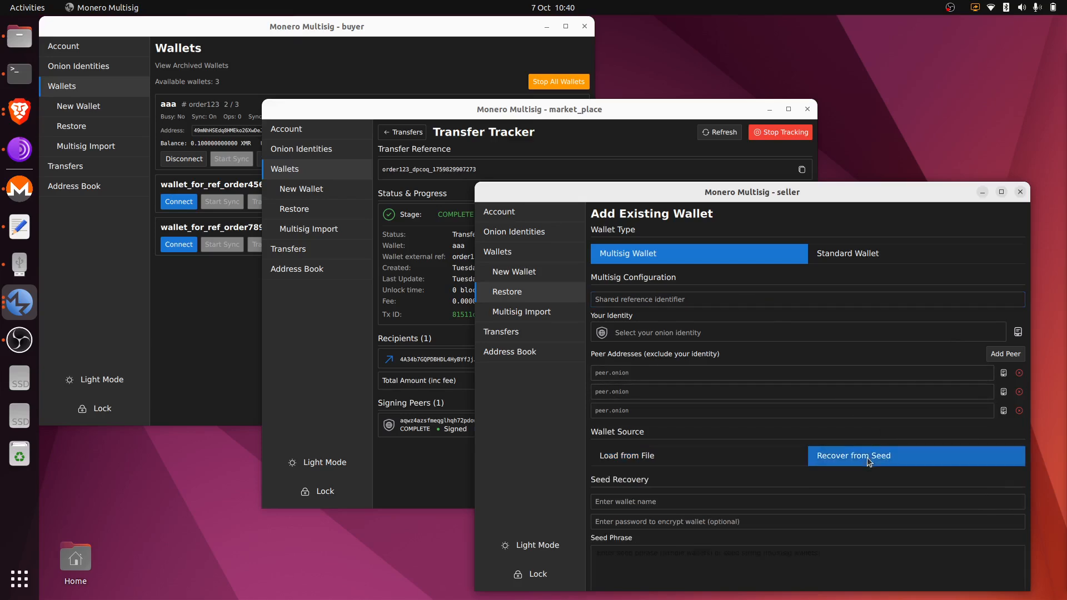
pyautogui.scroll(-3, 821, 347)
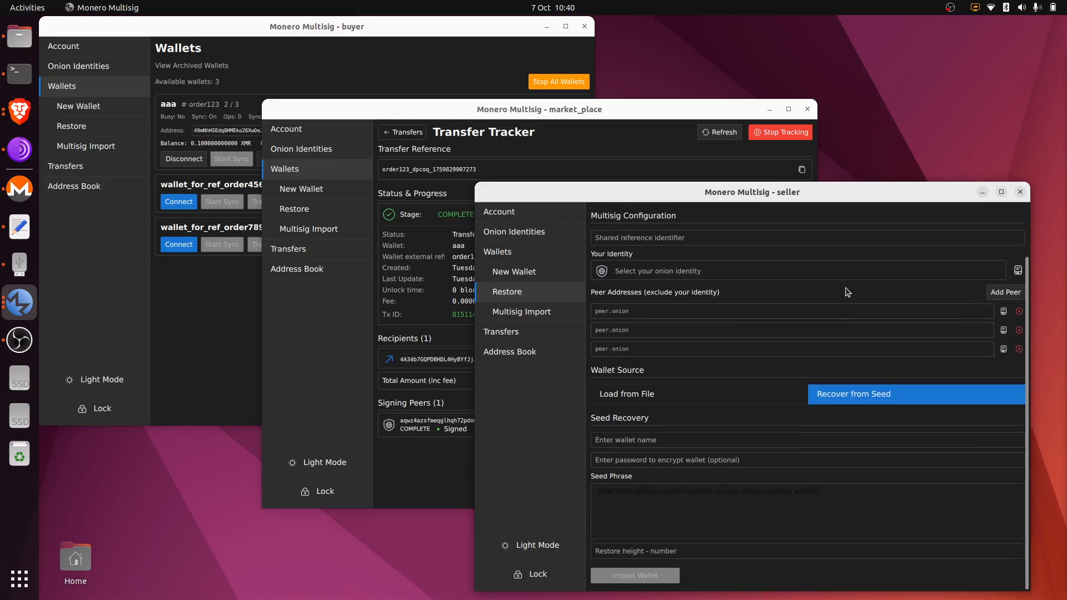
pyautogui.scroll(3, 867, 276)
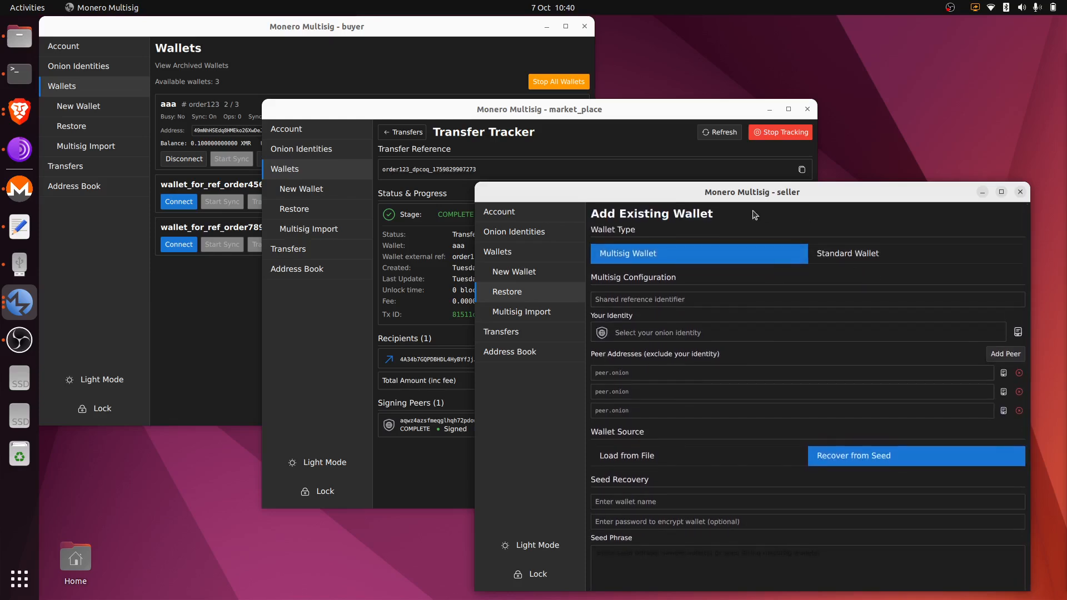
pyautogui.click(880, 255)
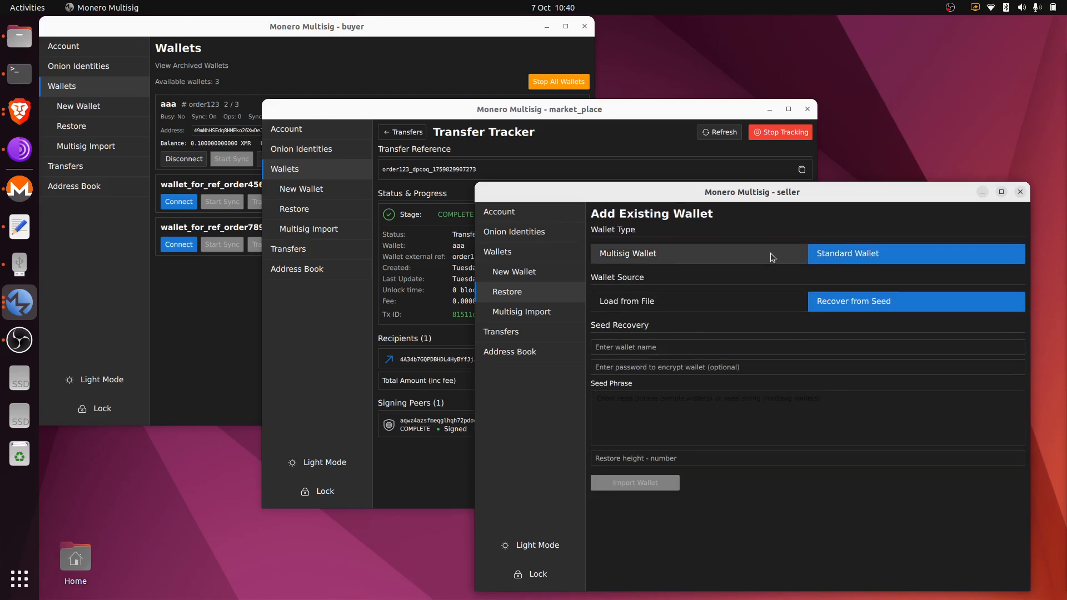
pyautogui.click(709, 255)
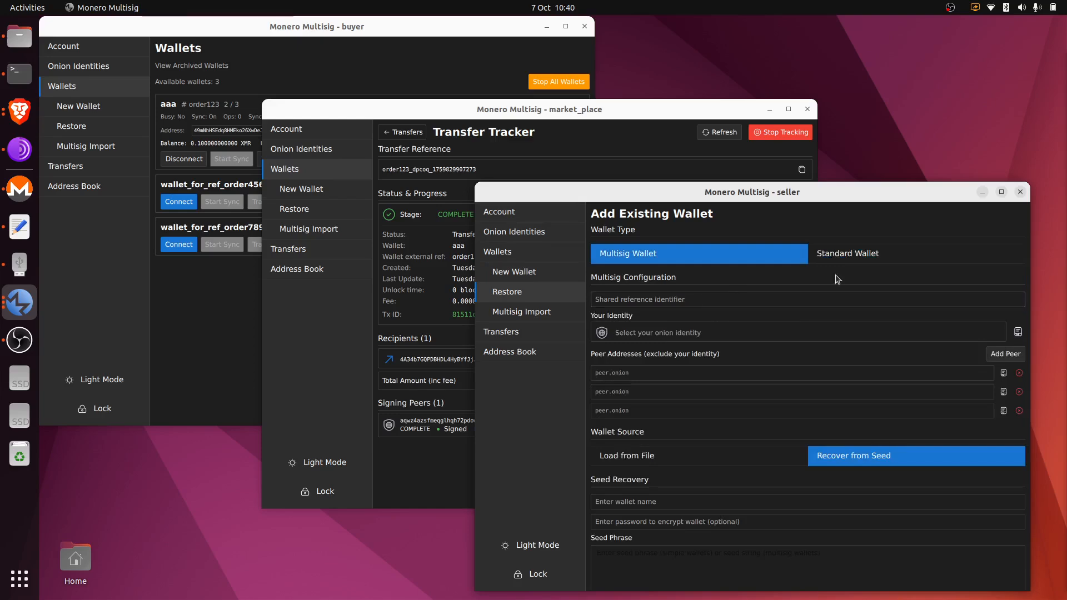
pyautogui.hotkey('alt', 'Tab')
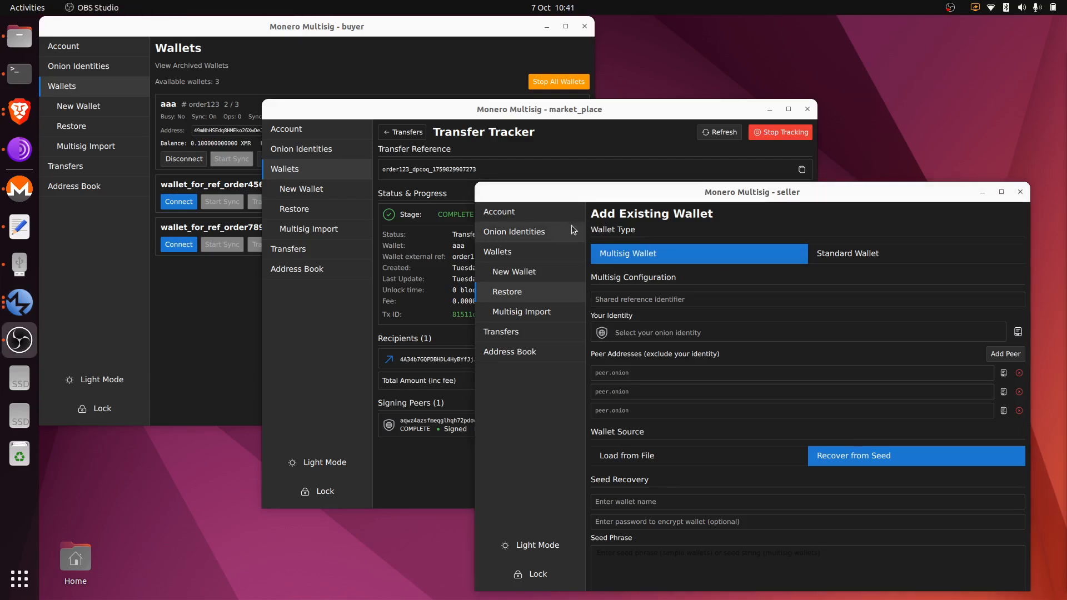
pyautogui.hotkey('alt', 'Tab')
# Review the seller's Account settings with daemon 127.0.0.1 port 18081, then switch to Brave.
pyautogui.click(549, 231)
pyautogui.click(546, 218)
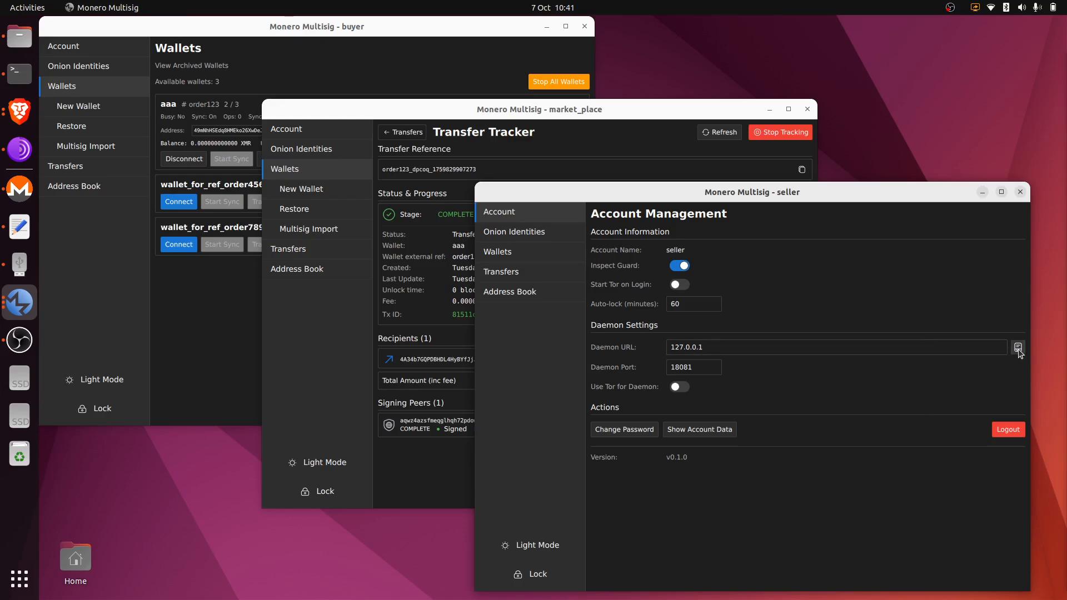
pyautogui.click(1019, 350)
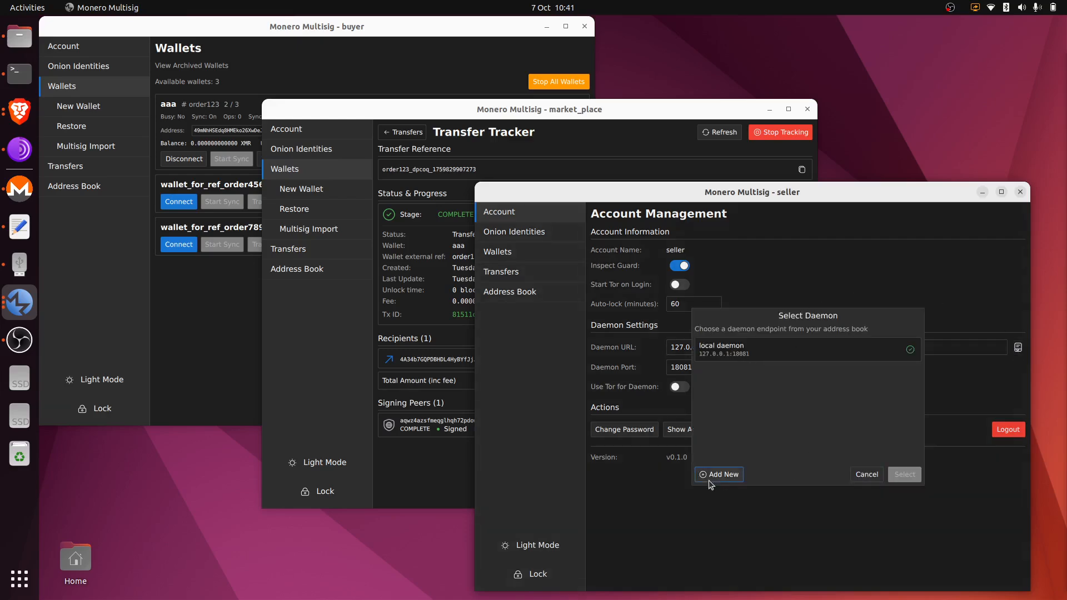
pyautogui.click(865, 476)
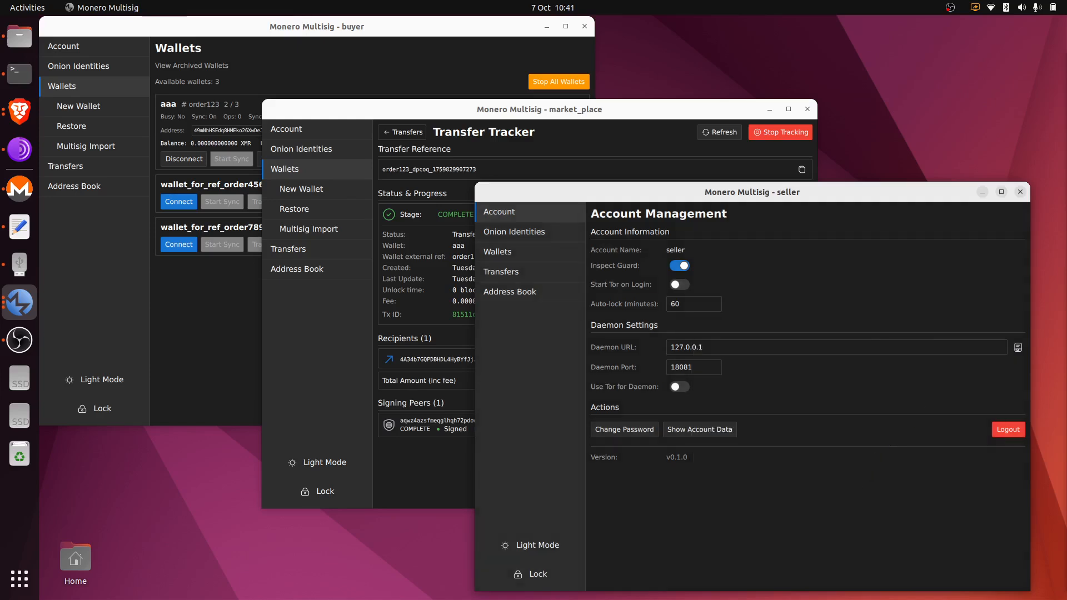
pyautogui.hotkey('alt', 'Tab')
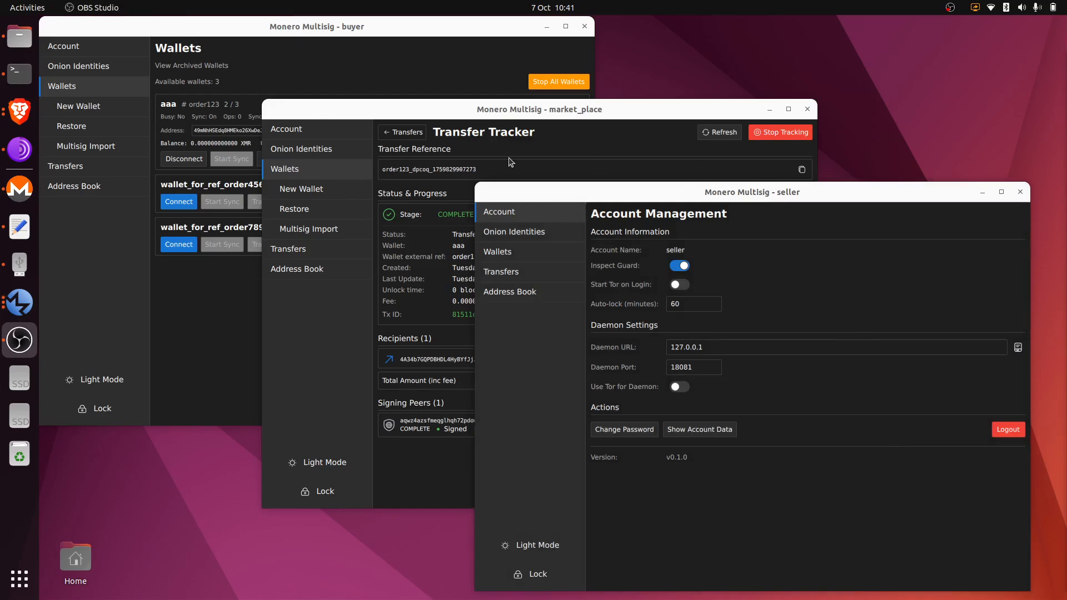
pyautogui.click(19, 111)
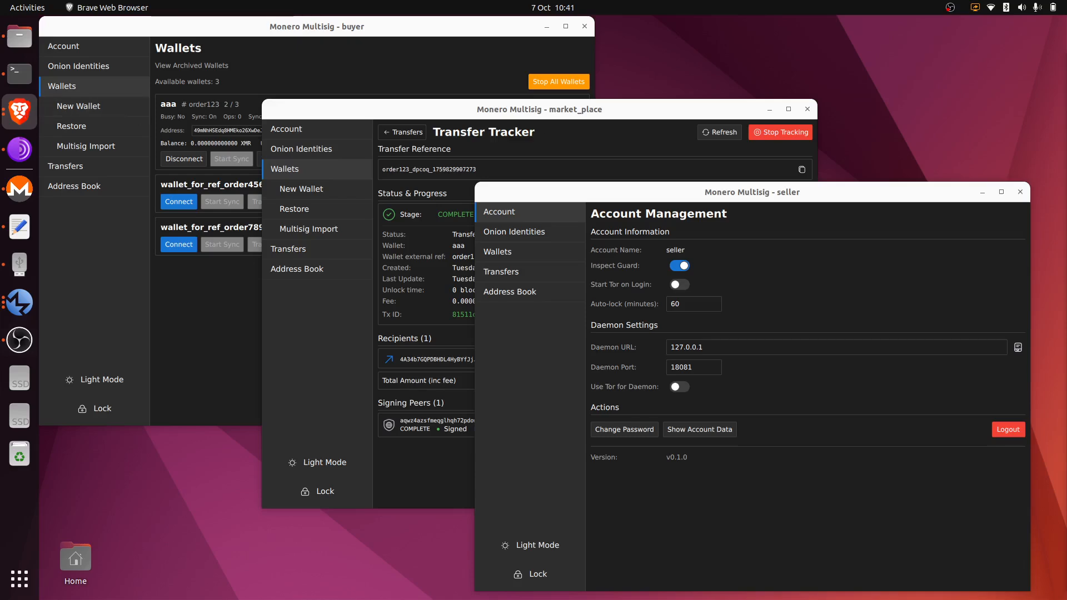
# Maximize the monero-multisig-gui GitHub page, scroll through its README, then minimize the browser.
pyautogui.moveTo(1066, 89); pyautogui.dragTo(868, 63)
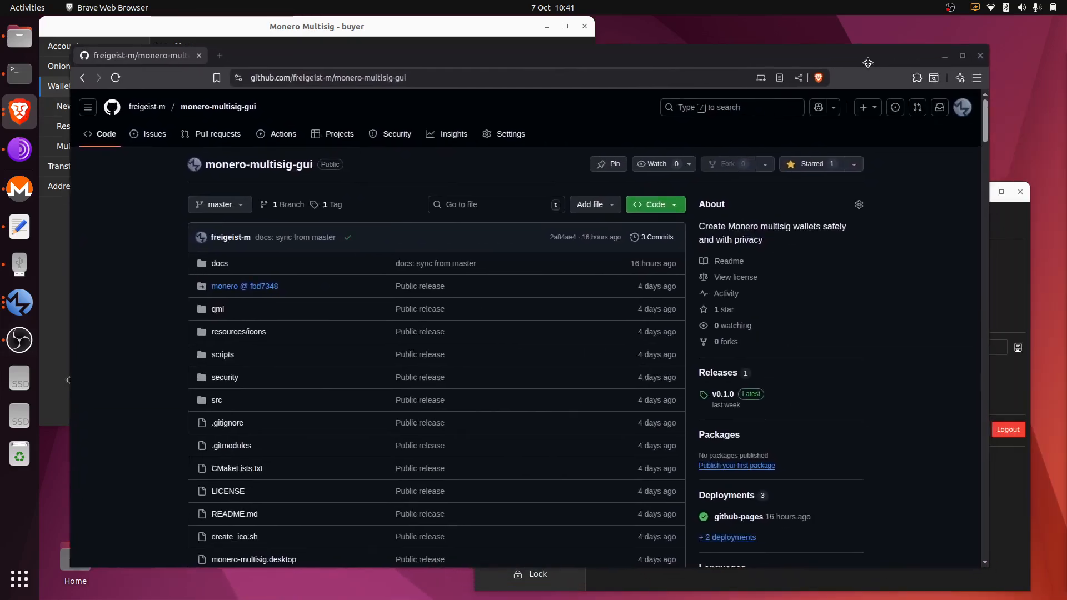
pyautogui.click(962, 56)
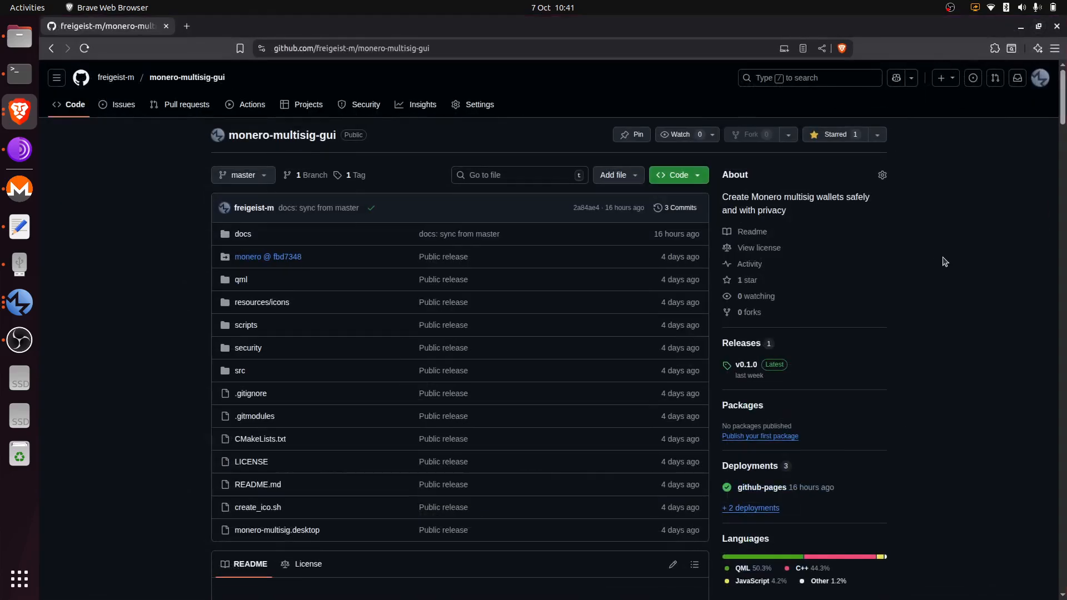
pyautogui.scroll(-3, 926, 194)
pyautogui.scroll(-10, 931, 261)
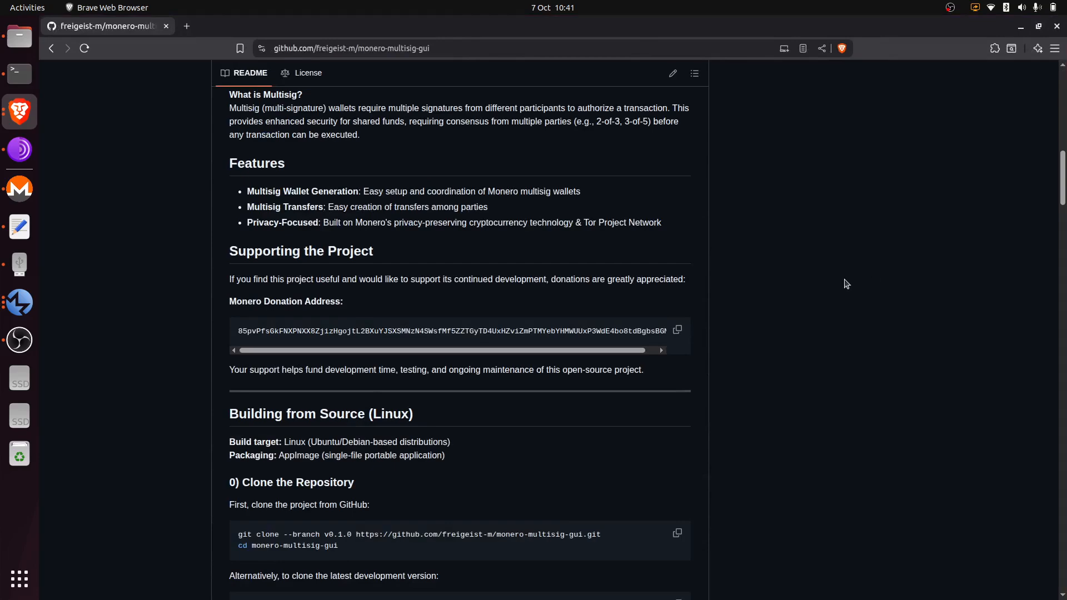
pyautogui.scroll(-2, 855, 267)
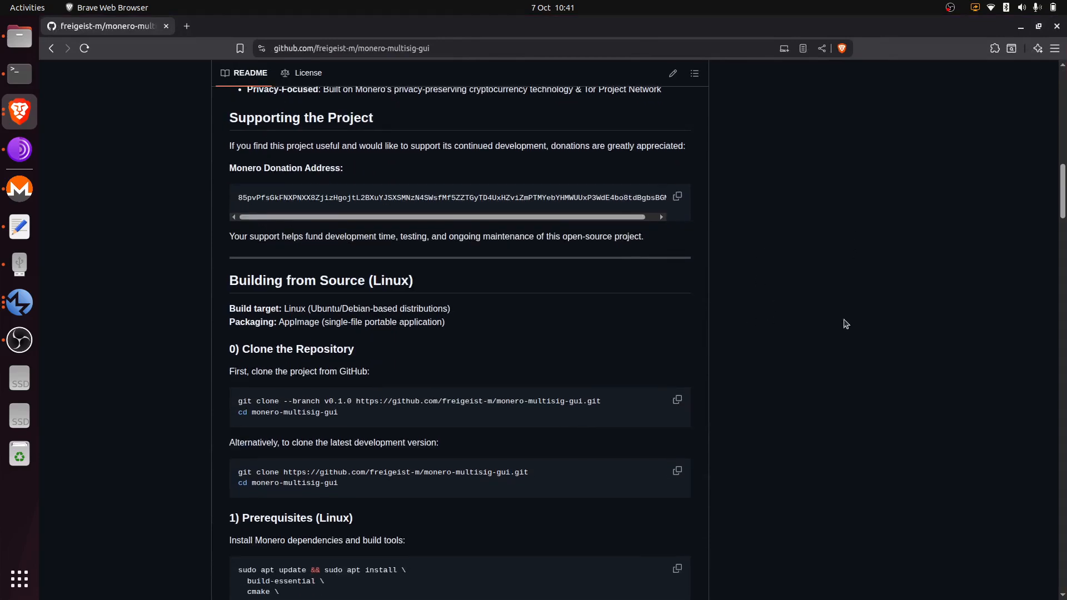
pyautogui.scroll(5, 881, 312)
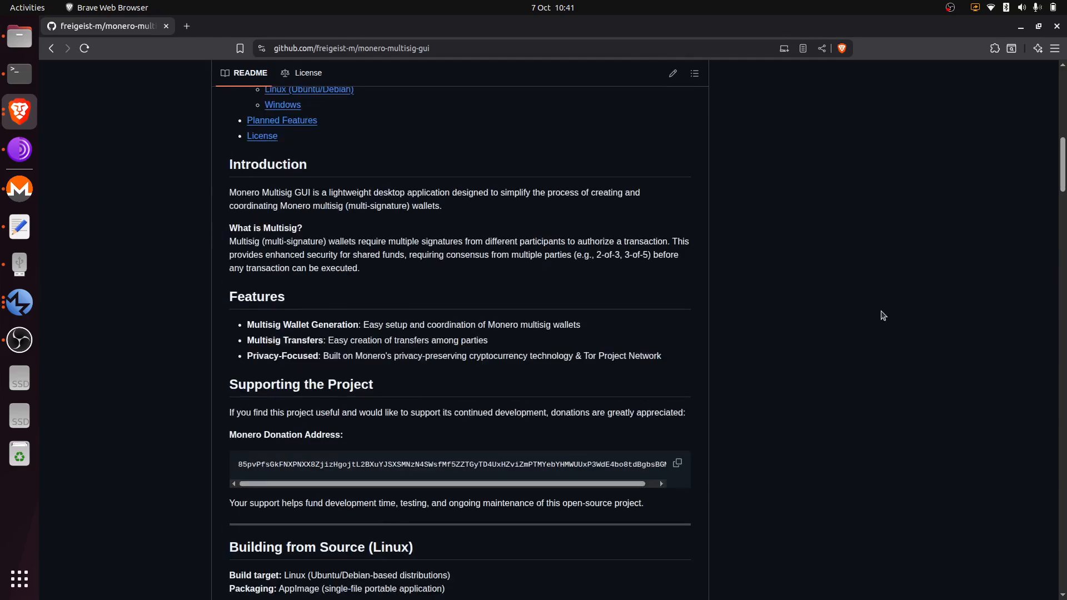
pyautogui.scroll(13, 858, 320)
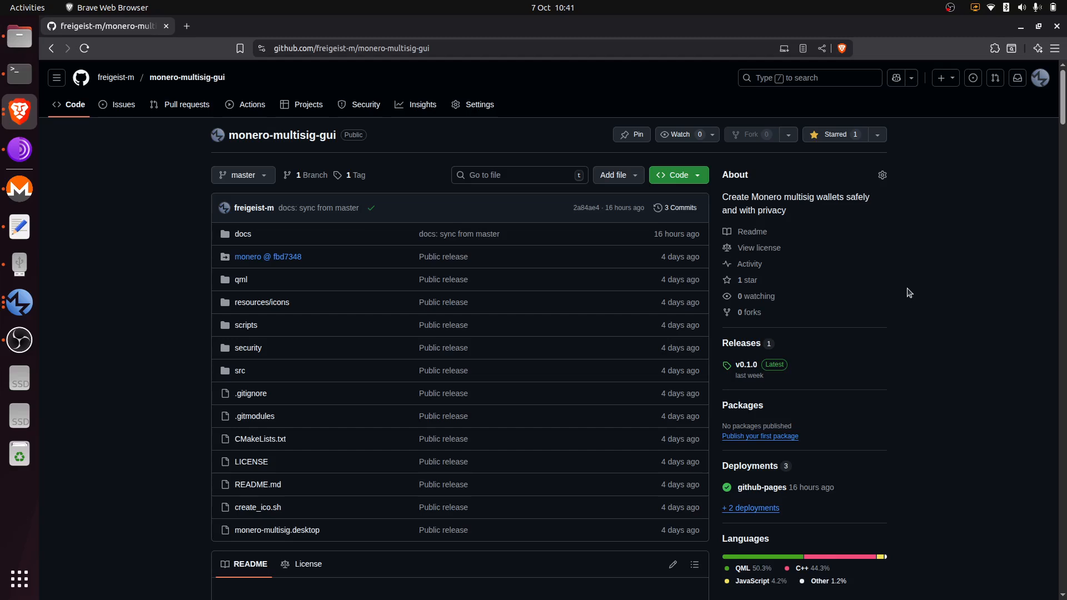
pyautogui.click(1021, 28)
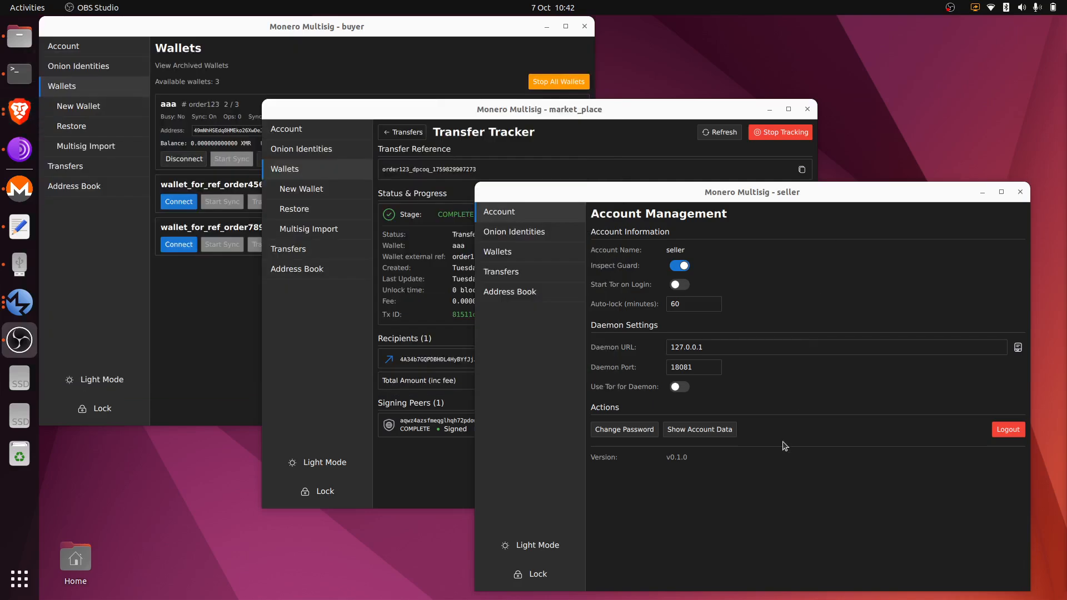
# Bring up the market_place wallet list showing aaa connected with a 0.1 XMR balance.
pyautogui.click(595, 117)
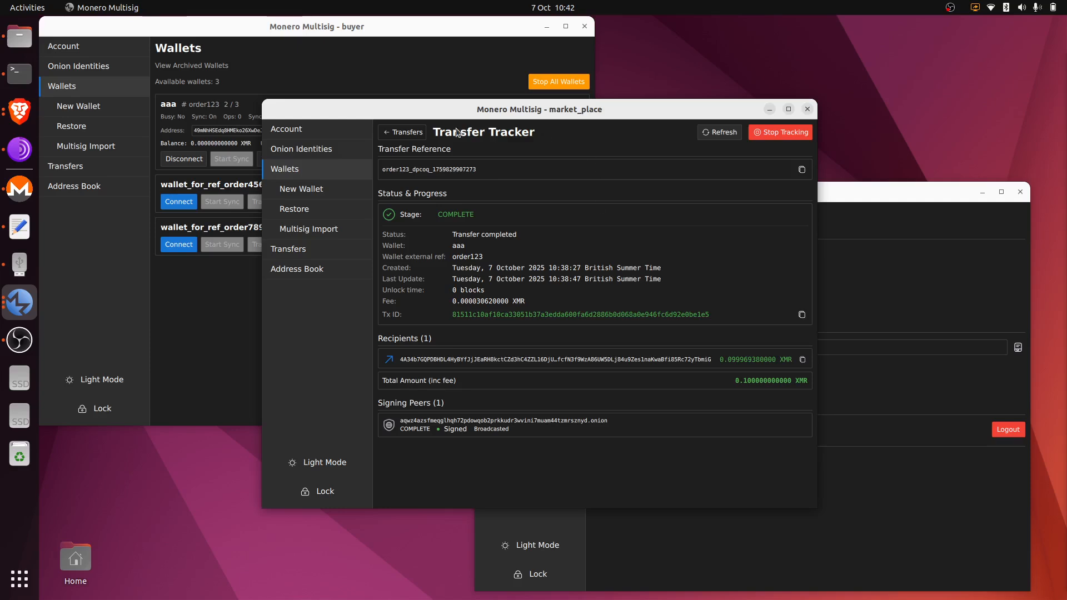
pyautogui.click(344, 190)
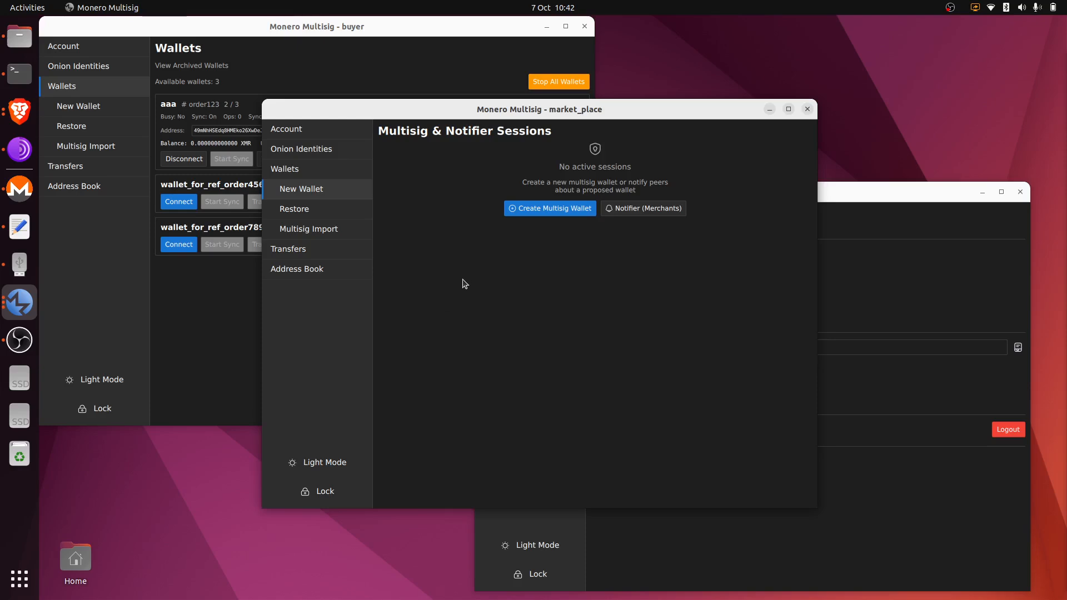
pyautogui.click(318, 176)
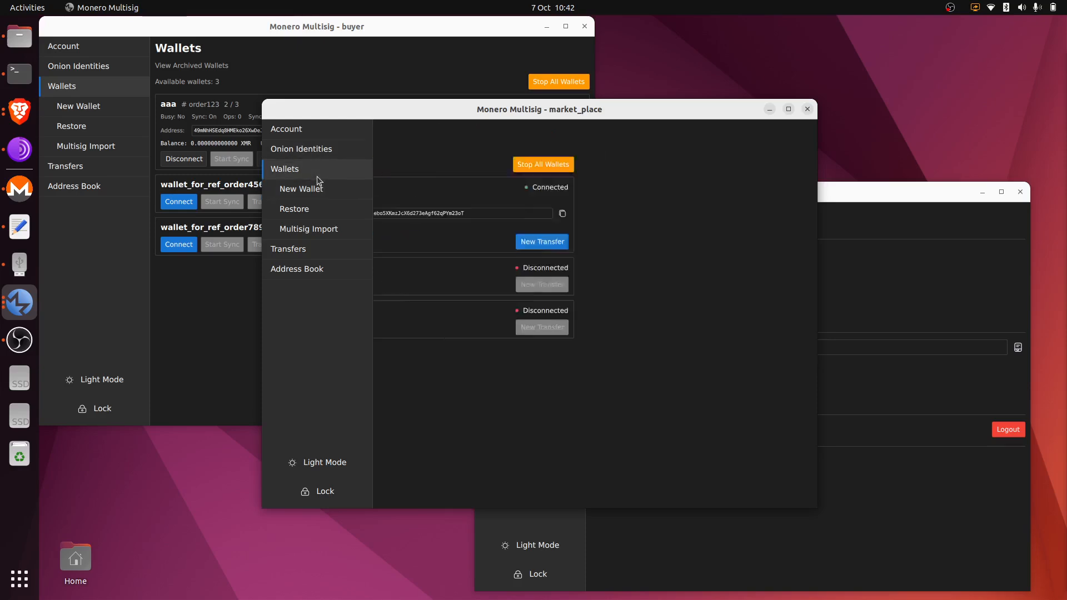